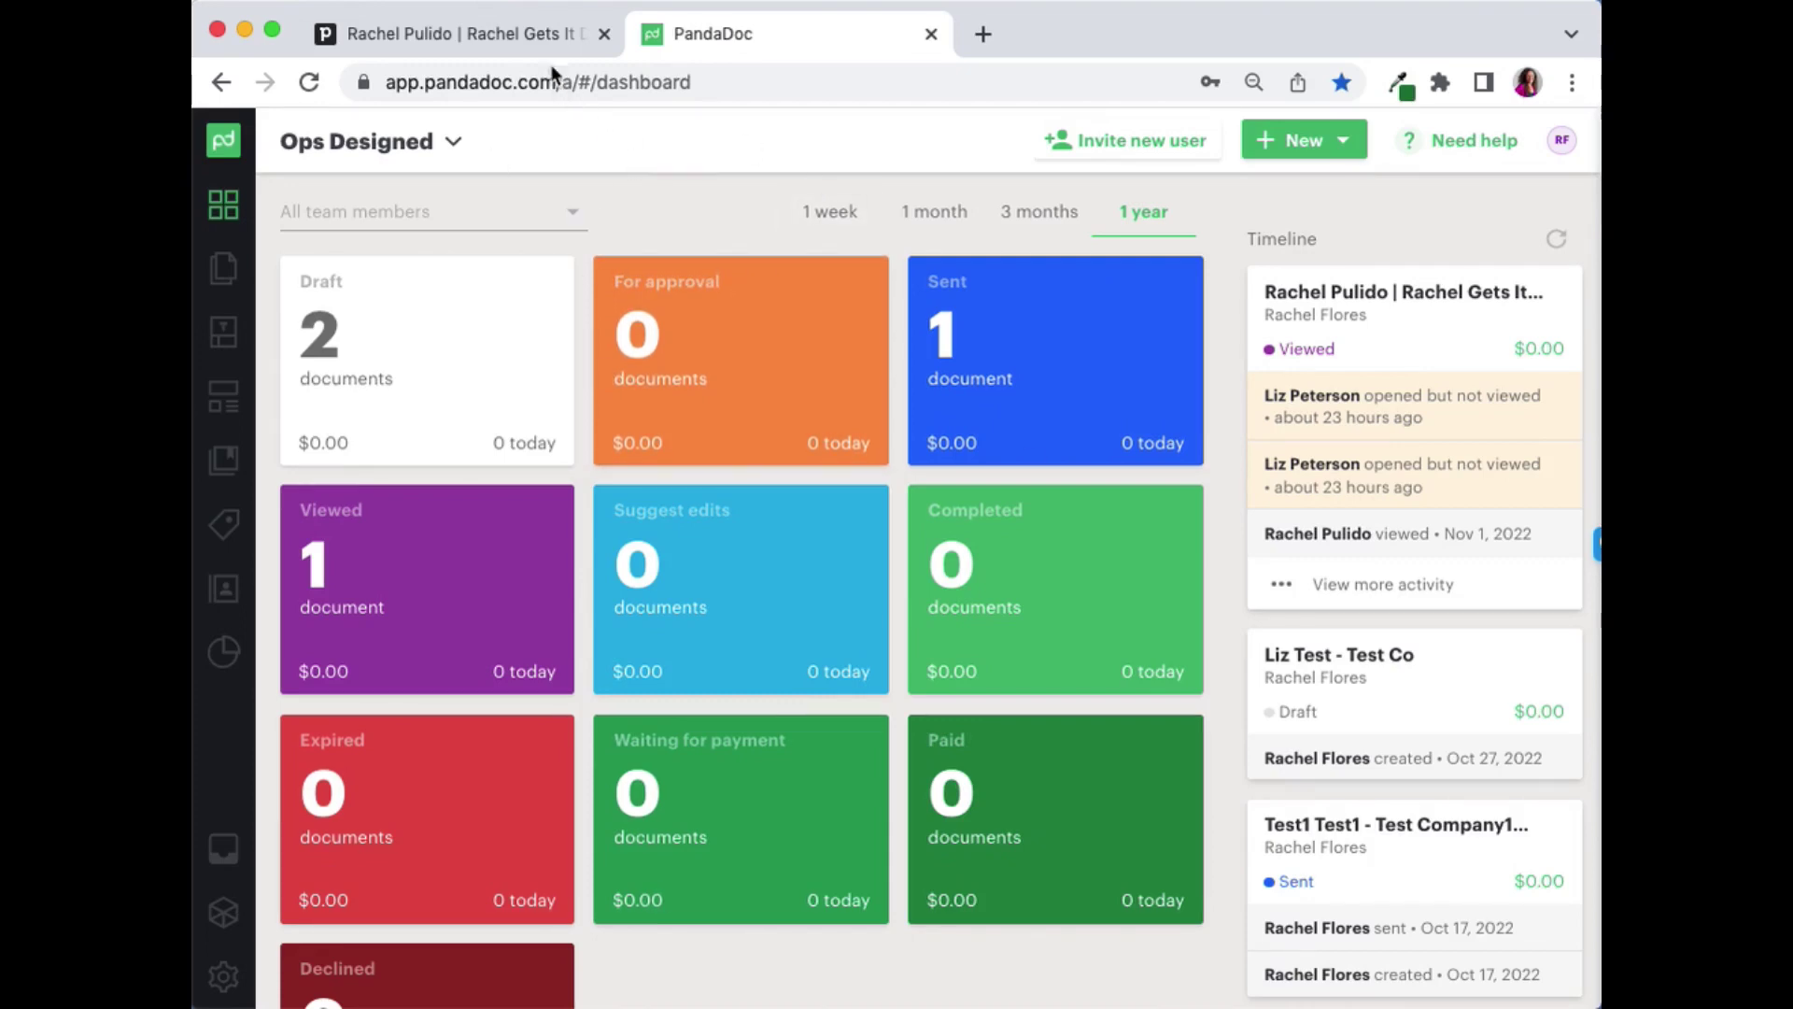
# - Switch from the PandaDoc dashboard to the Pipedrive deal page and go to the app Marketplace
pyautogui.click(534, 43)
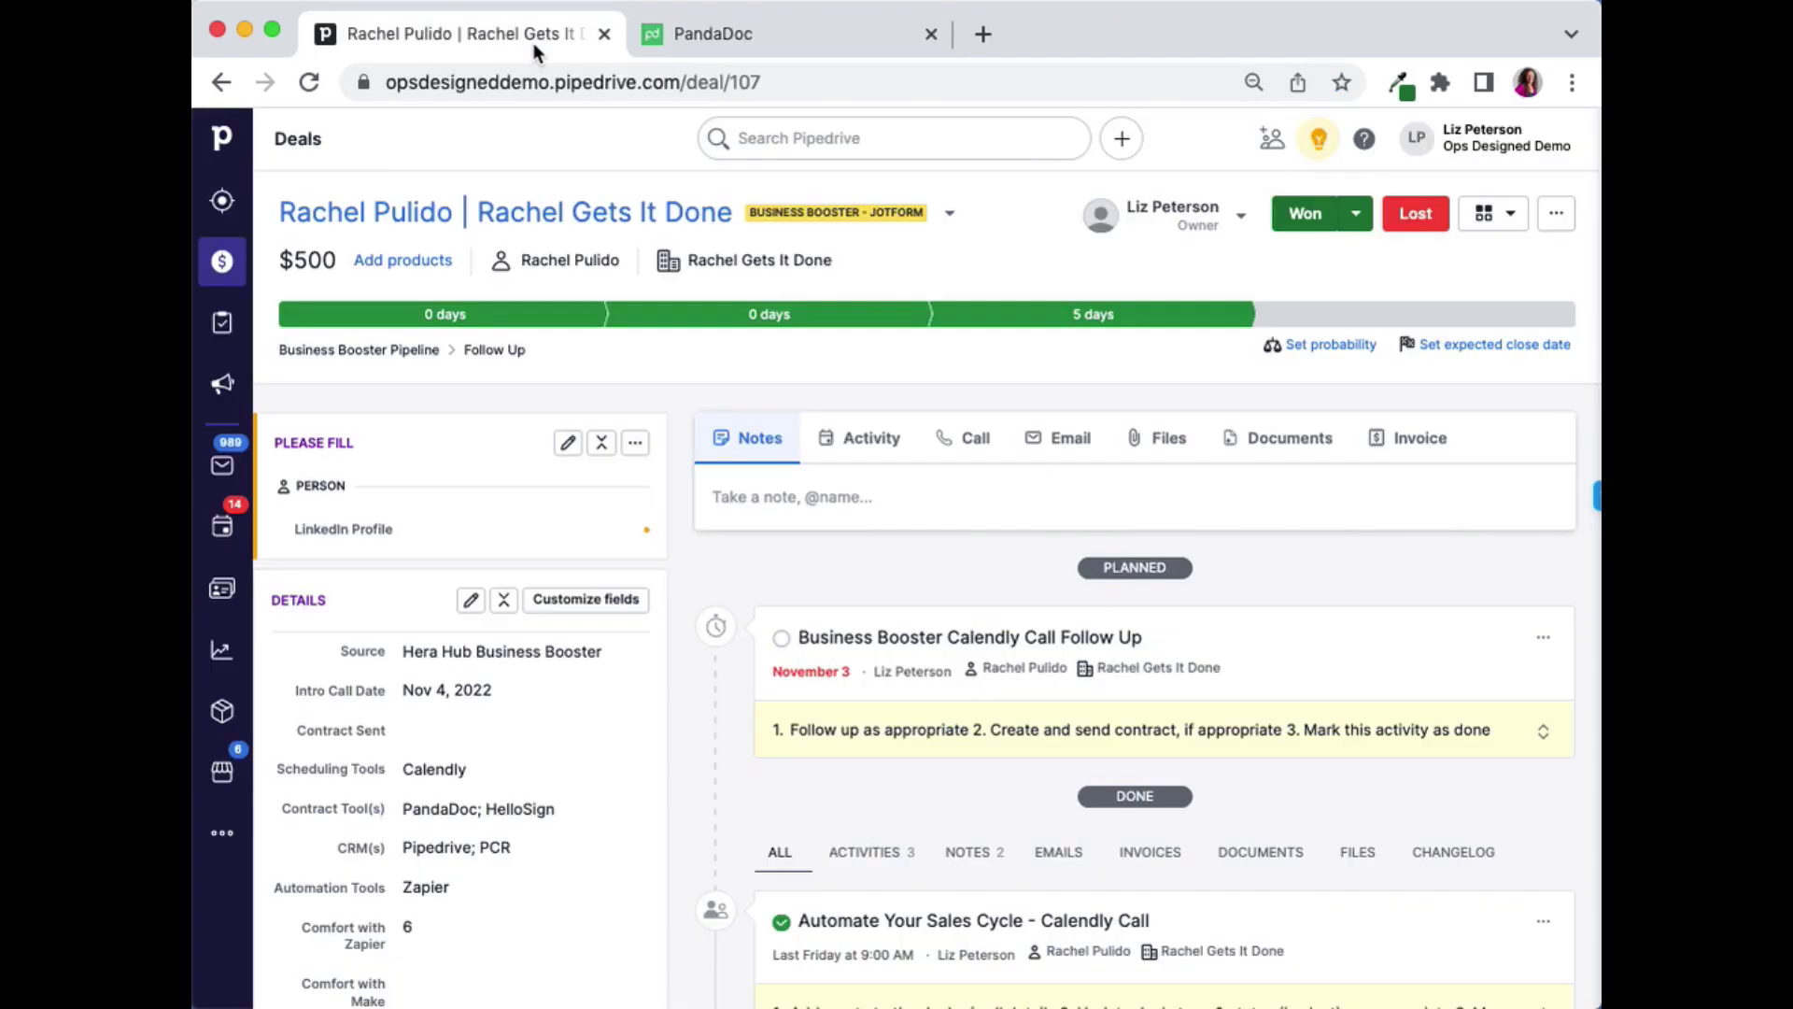
pyautogui.click(224, 790)
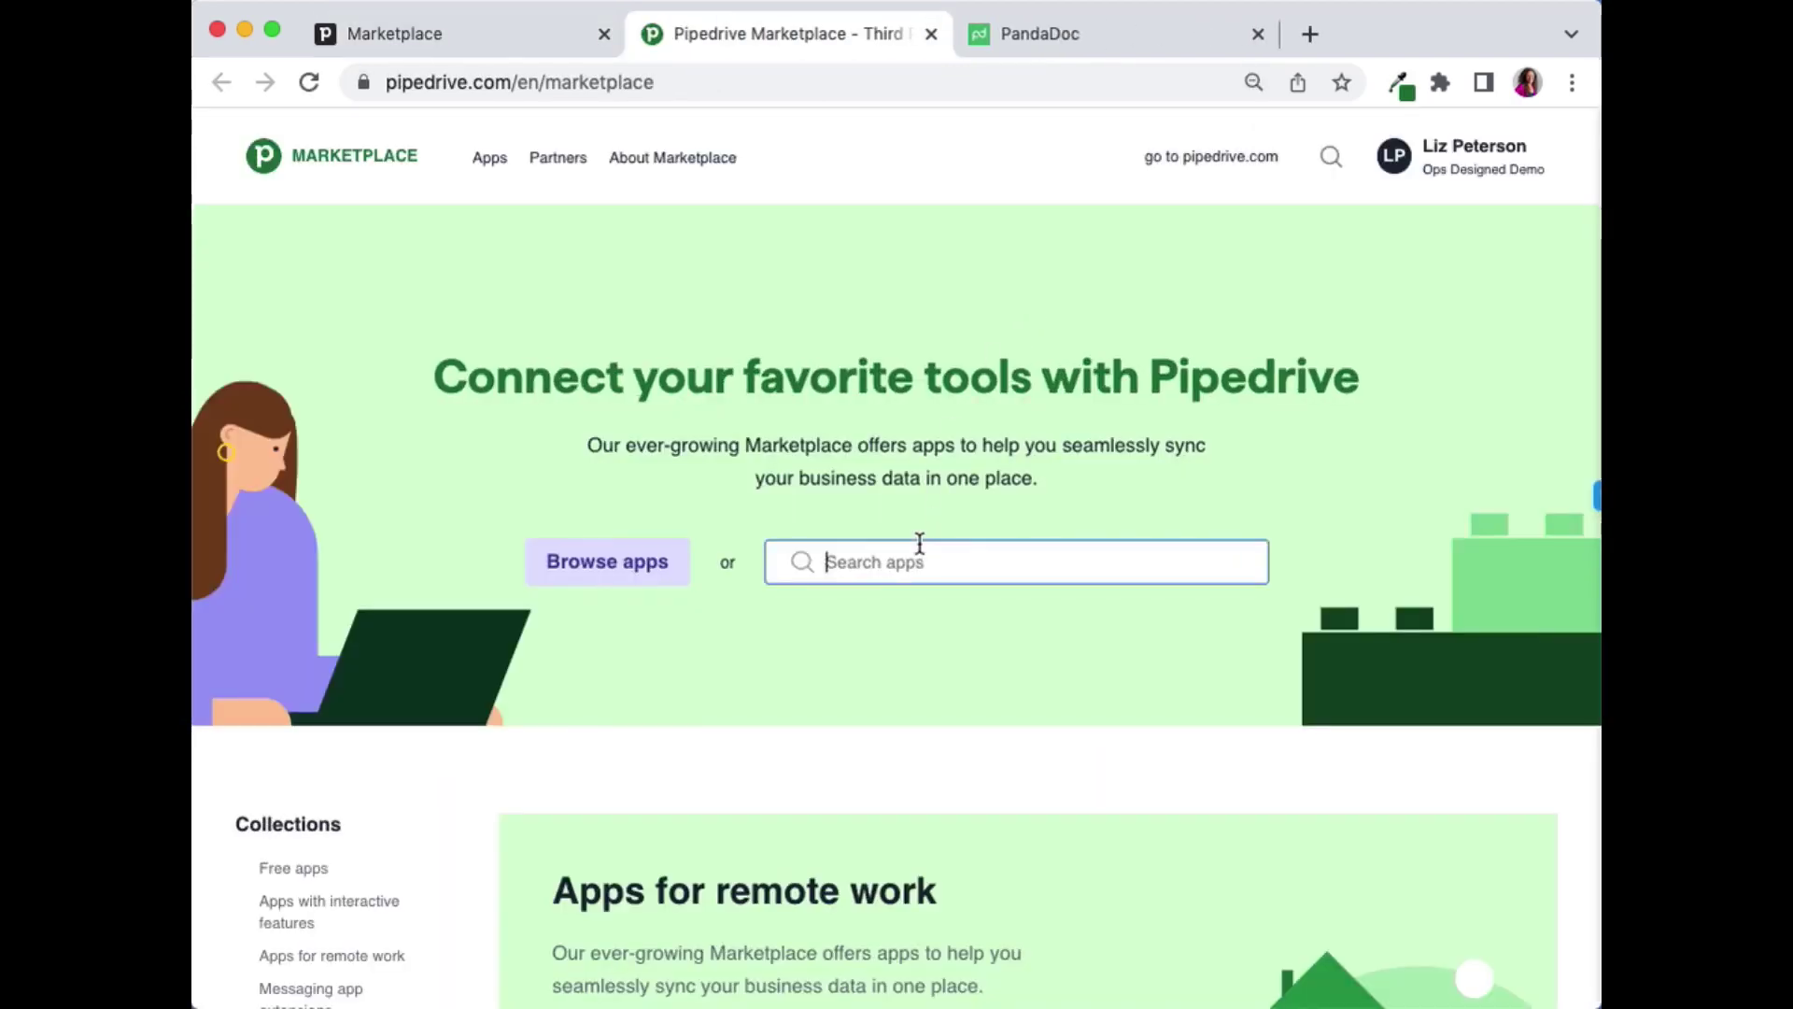
# - Search 'panda' and install PandaDoc Proposals & eSignatures, allowing its permissions
pyautogui.write('panda')
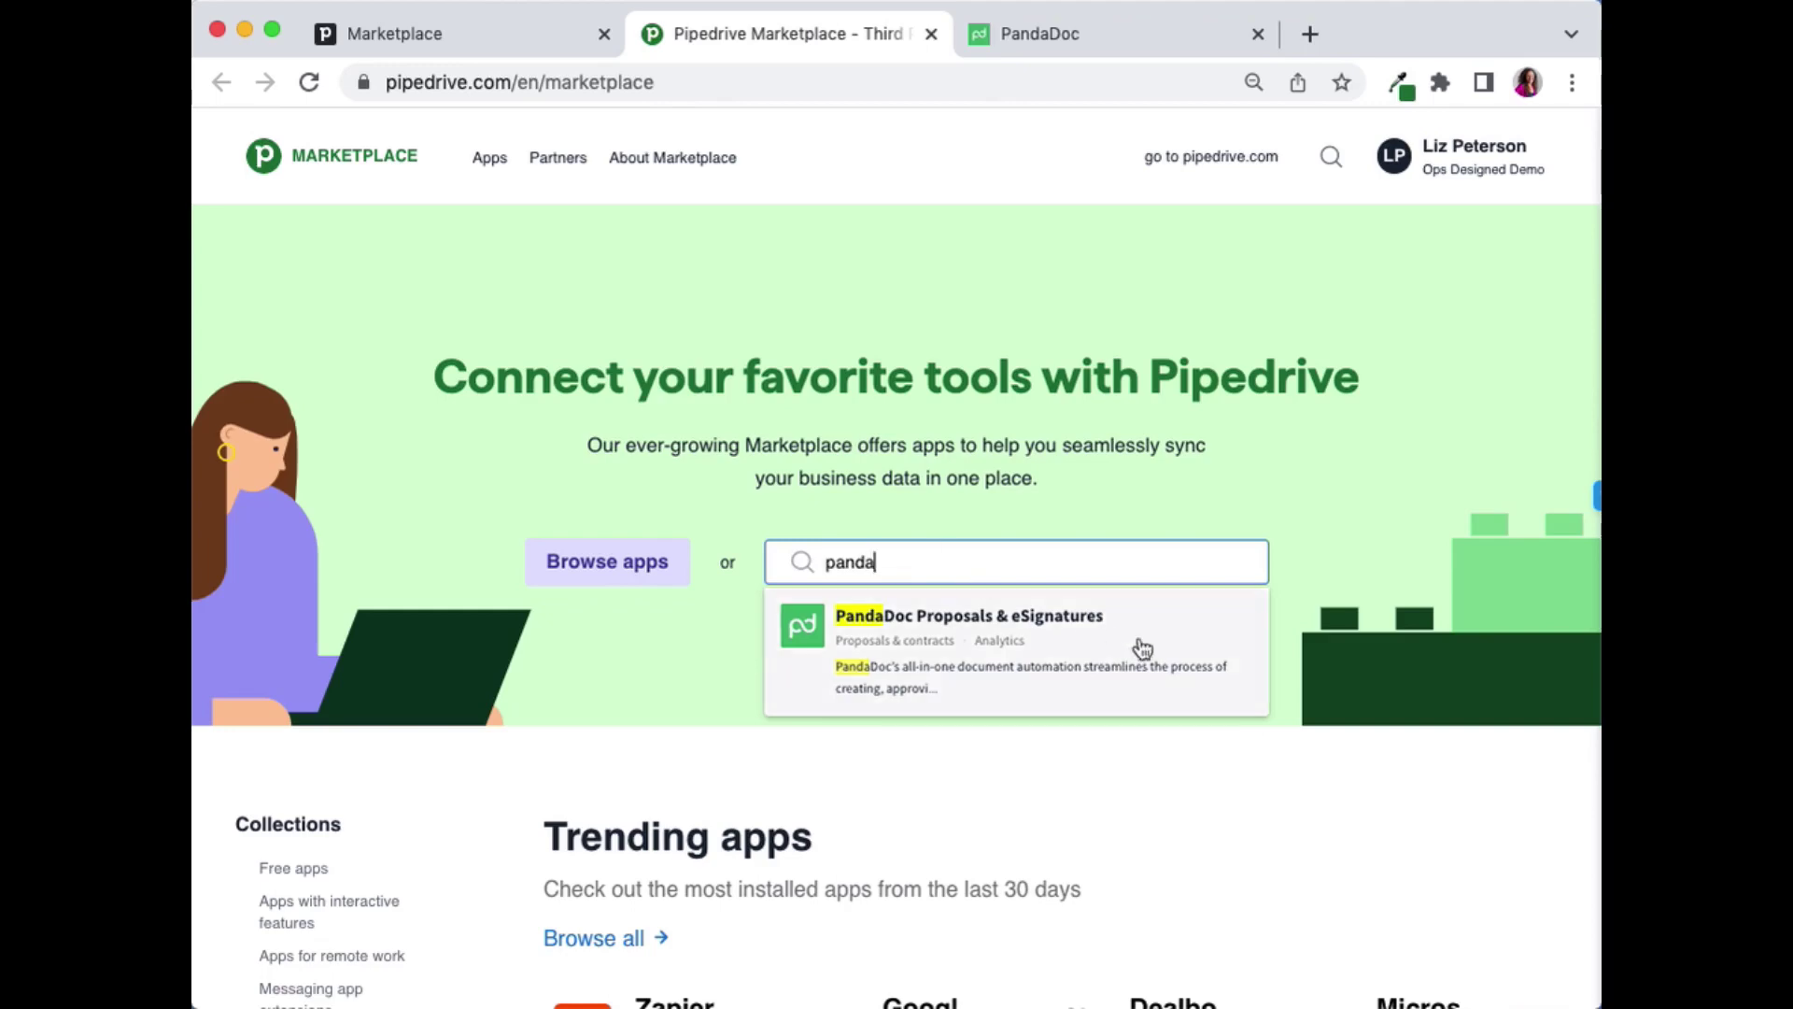
pyautogui.click(1141, 649)
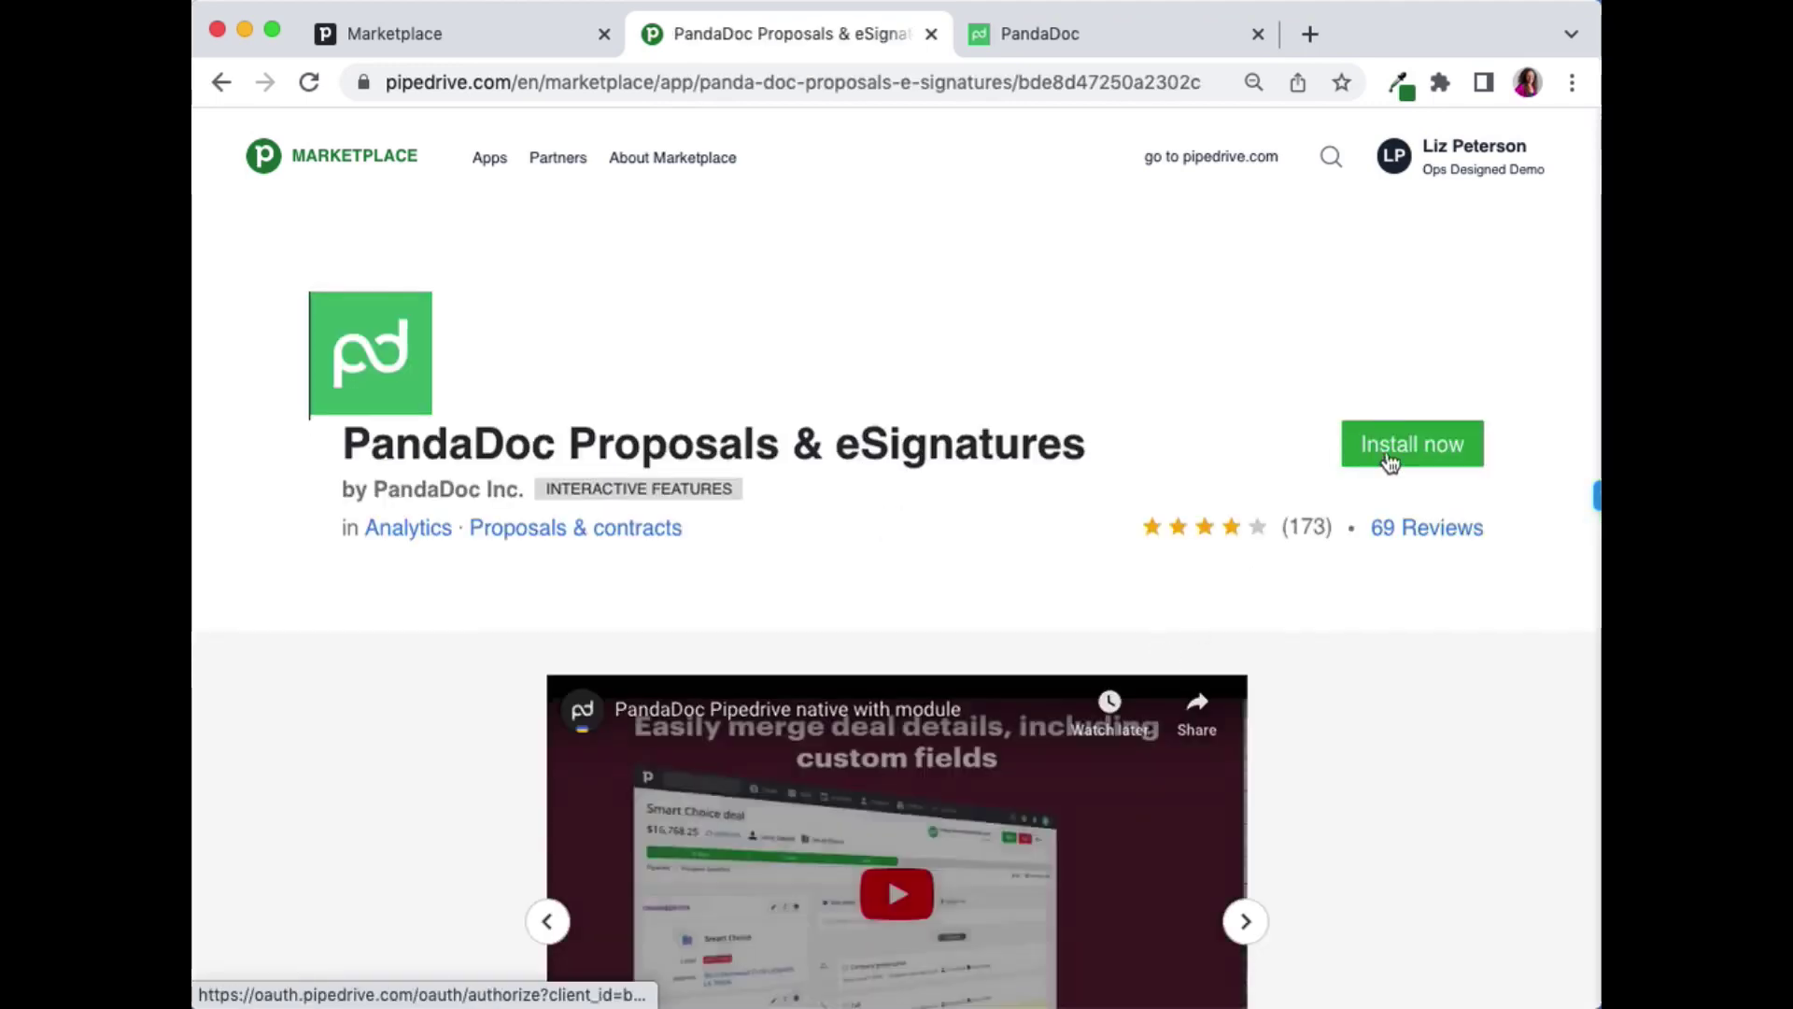
pyautogui.click(1392, 458)
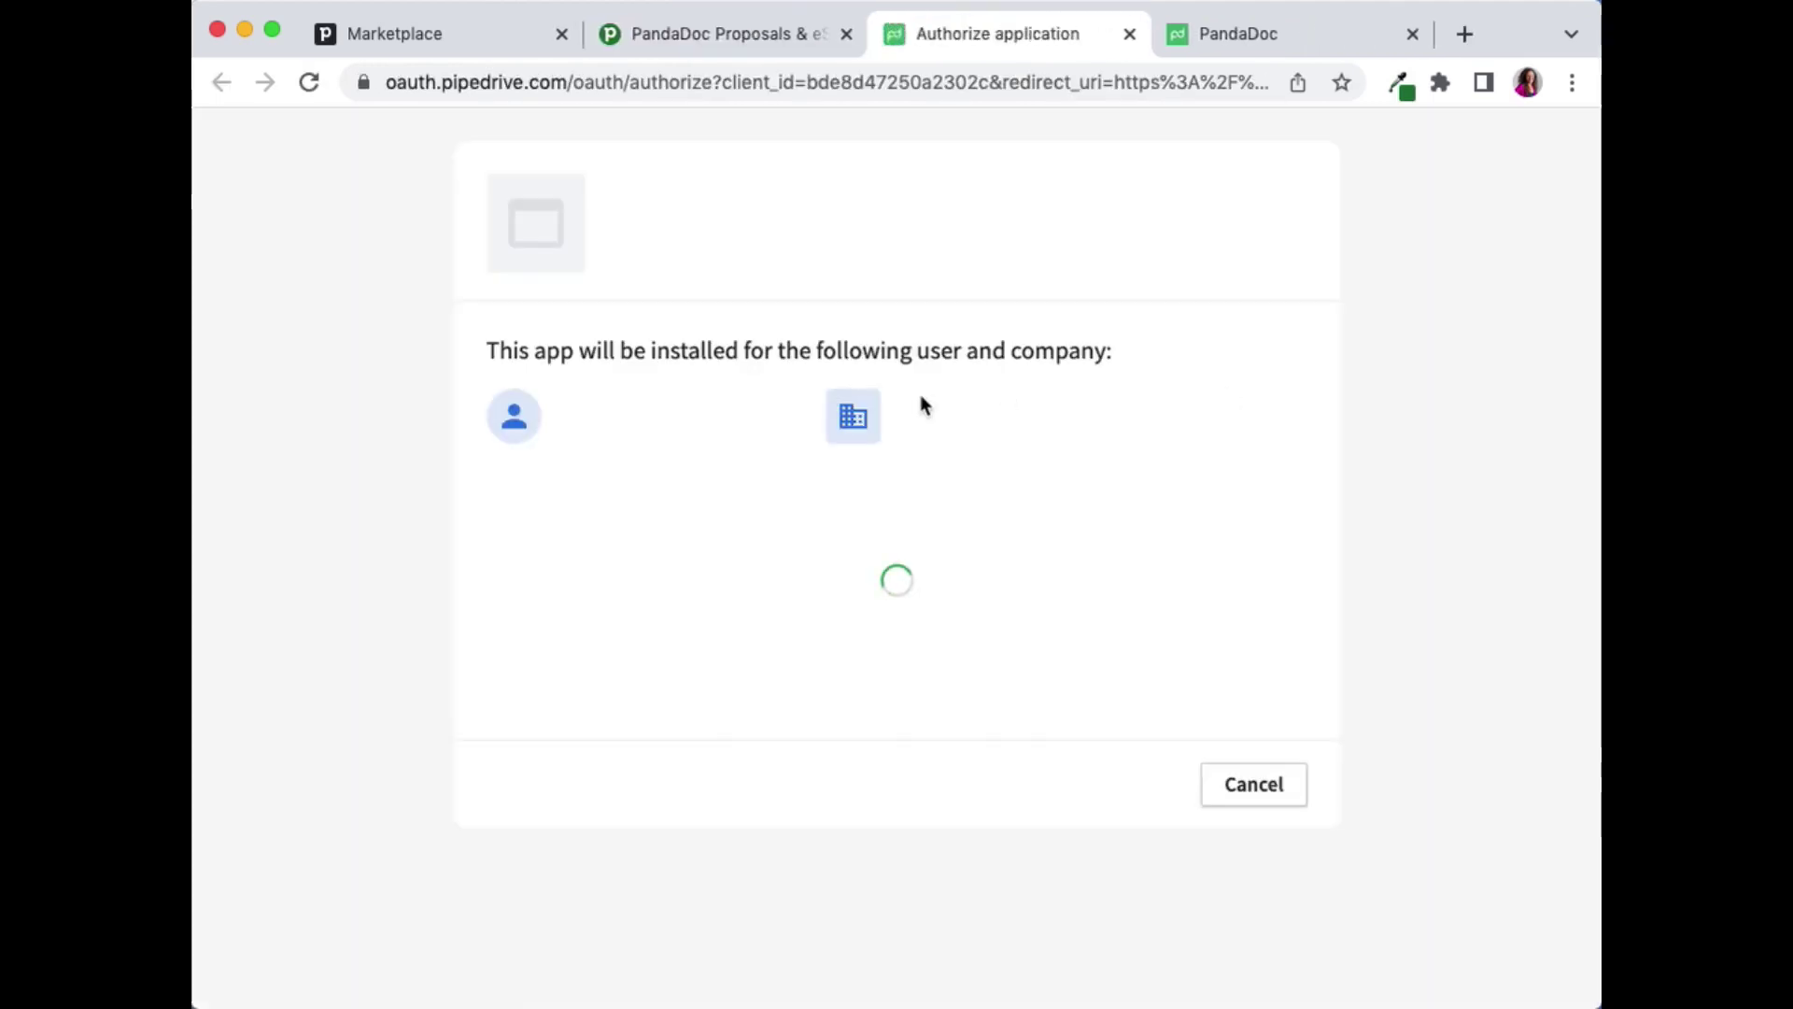
pyautogui.scroll(-5, 921, 394)
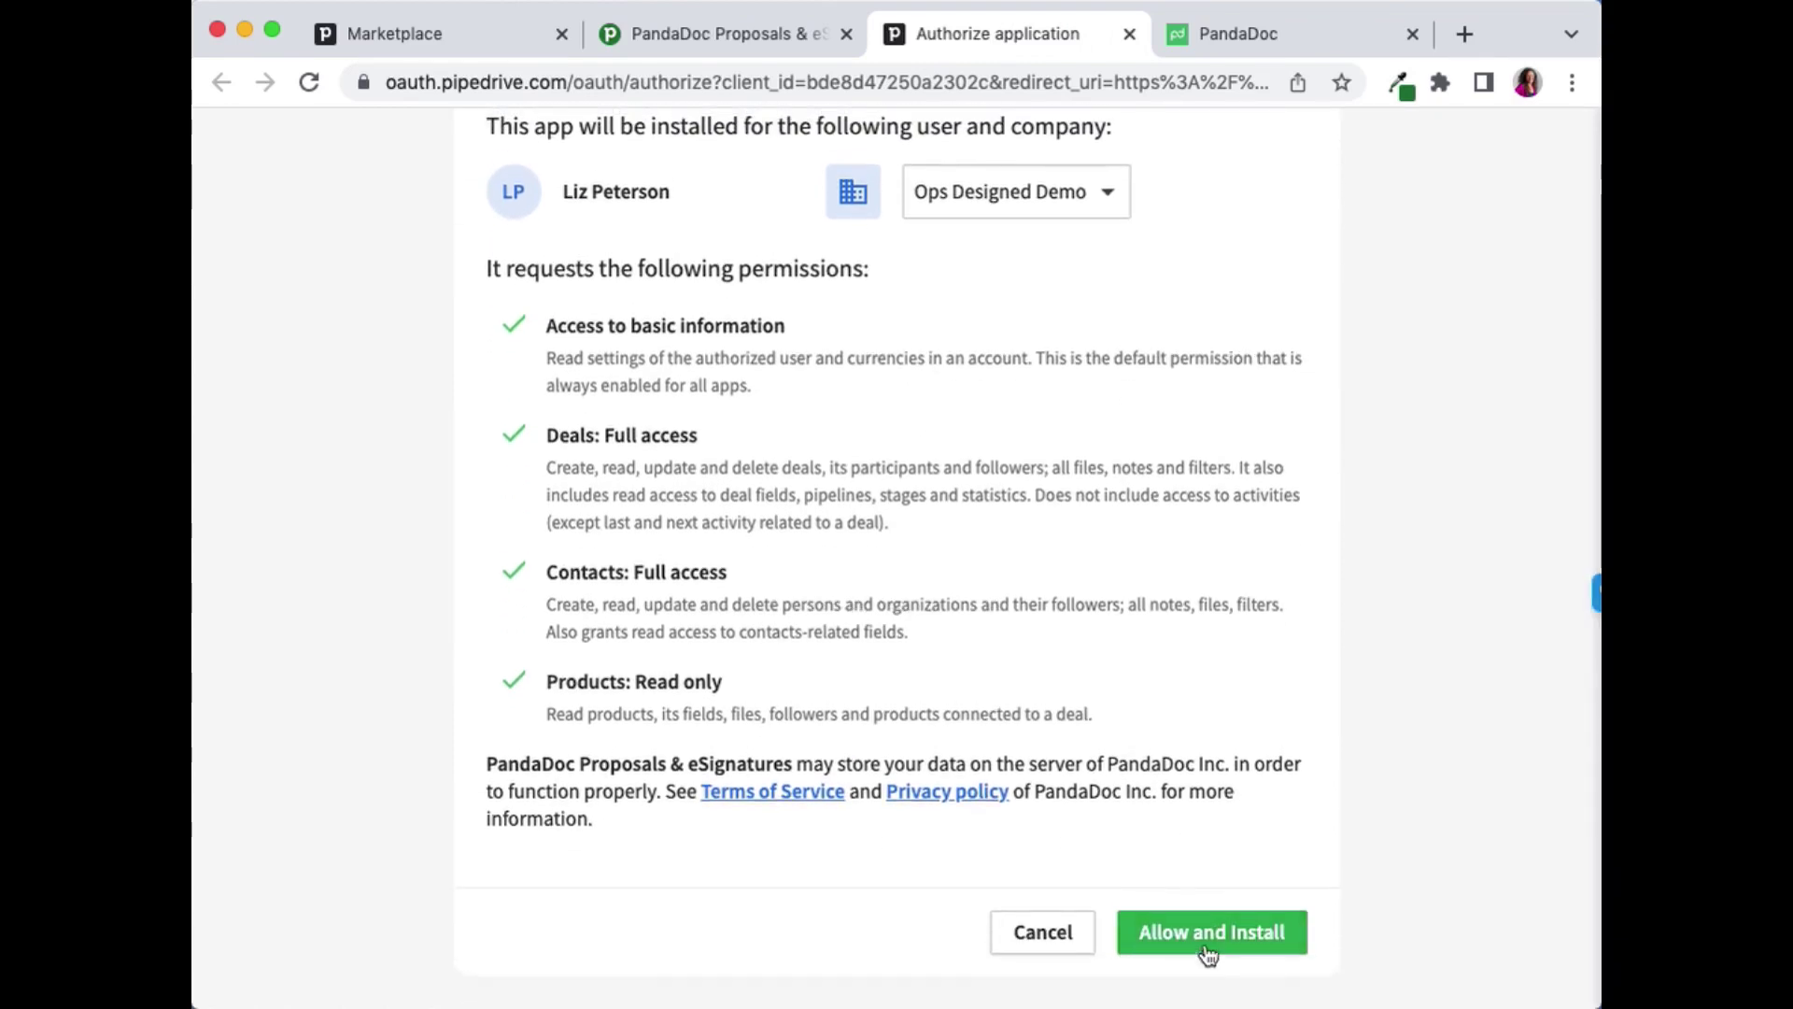
pyautogui.click(1205, 939)
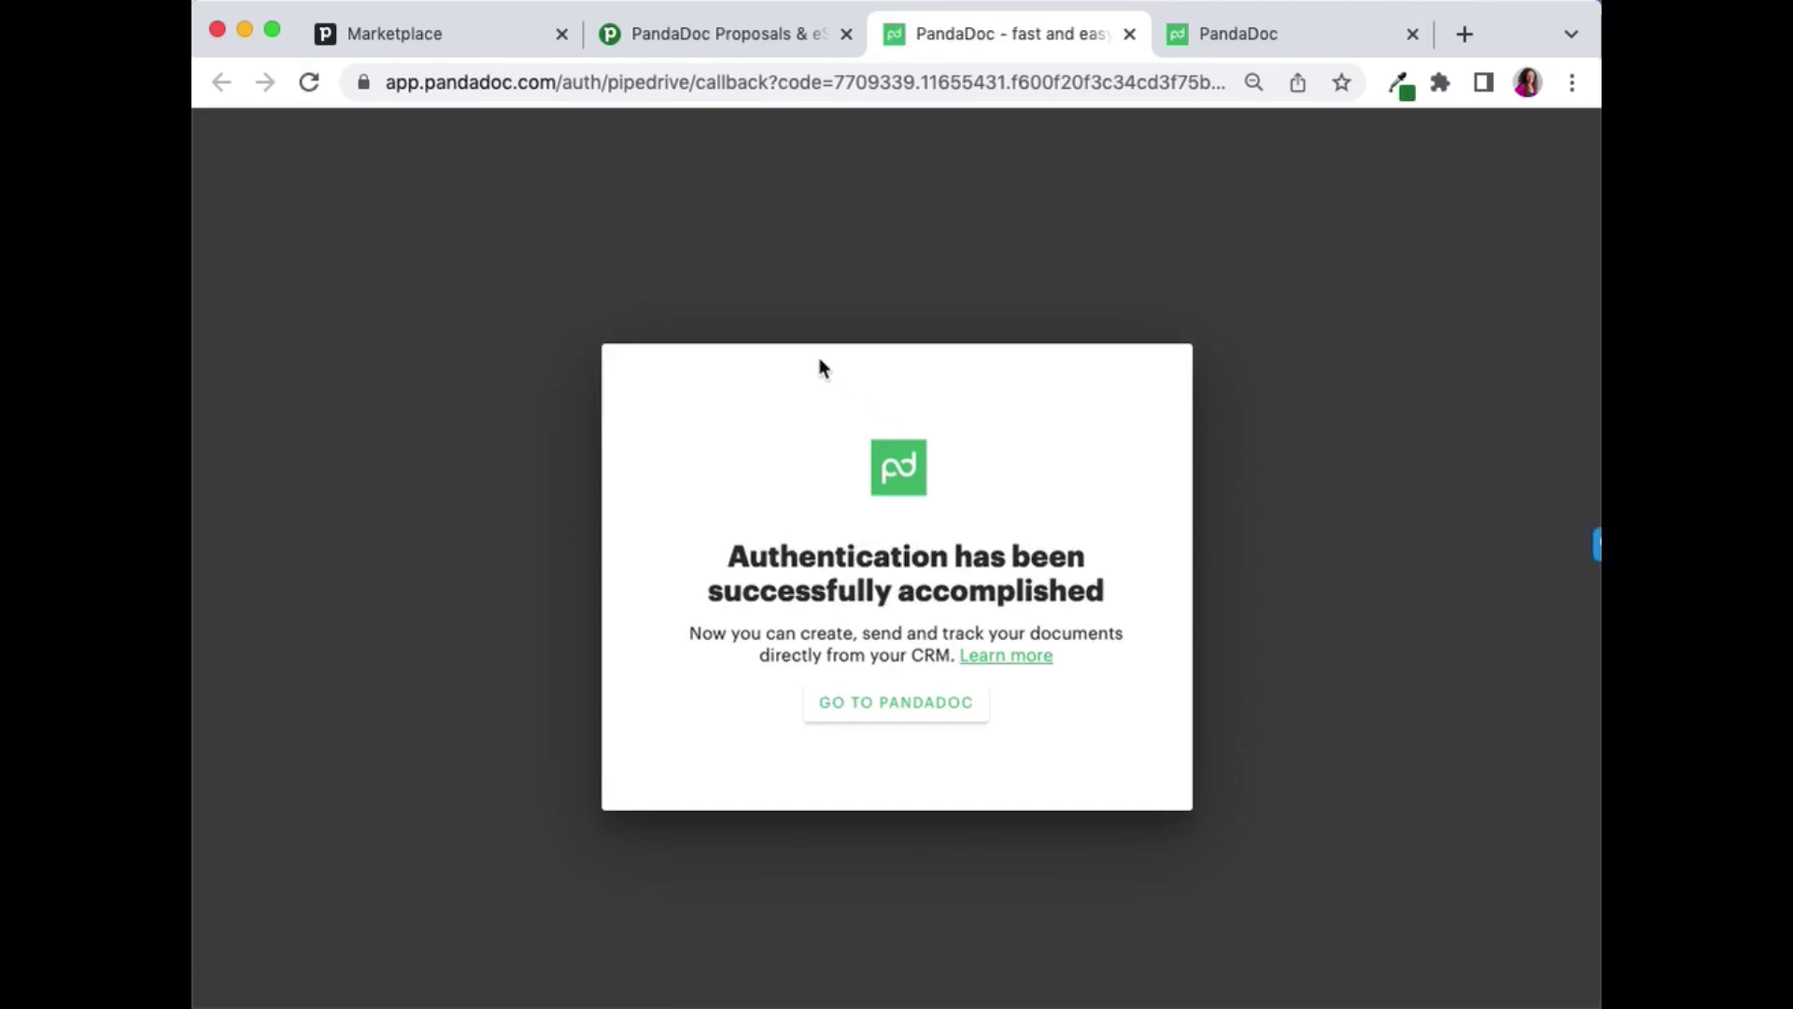
pyautogui.click(507, 53)
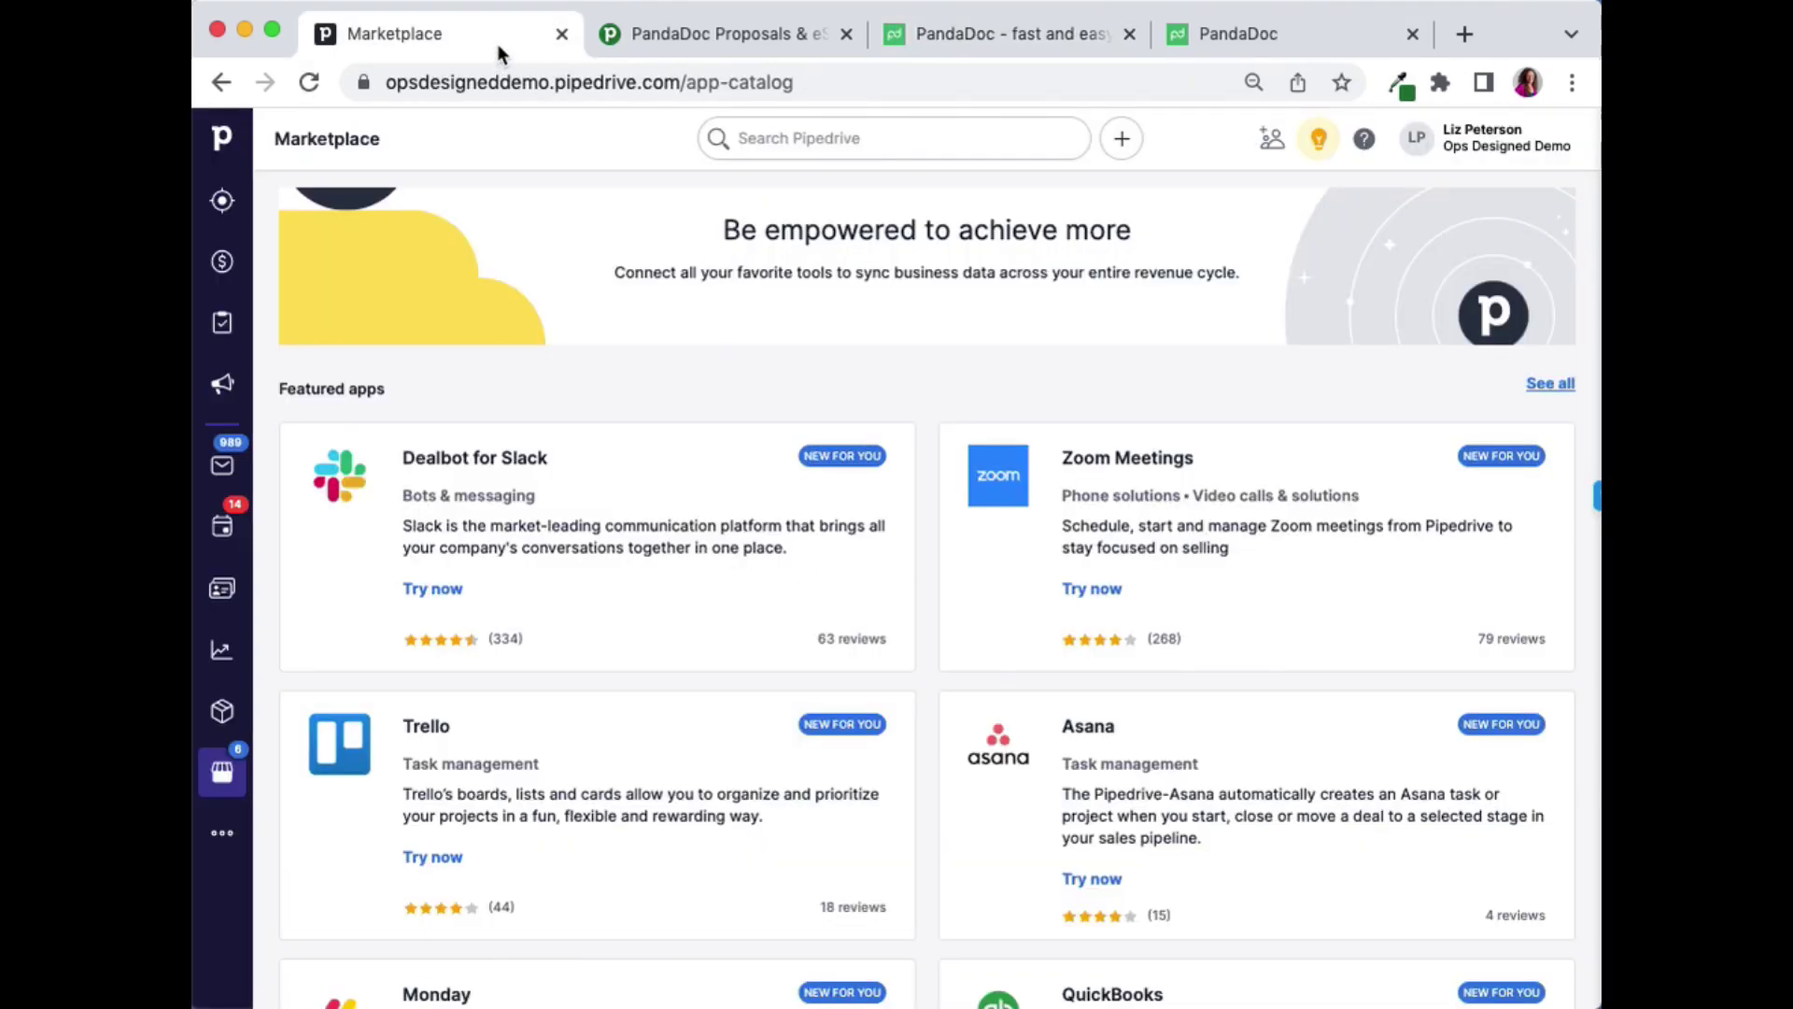
# - Check the deal's new PandaDoc Documents List, then close the authentication-success tab
pyautogui.click(222, 83)
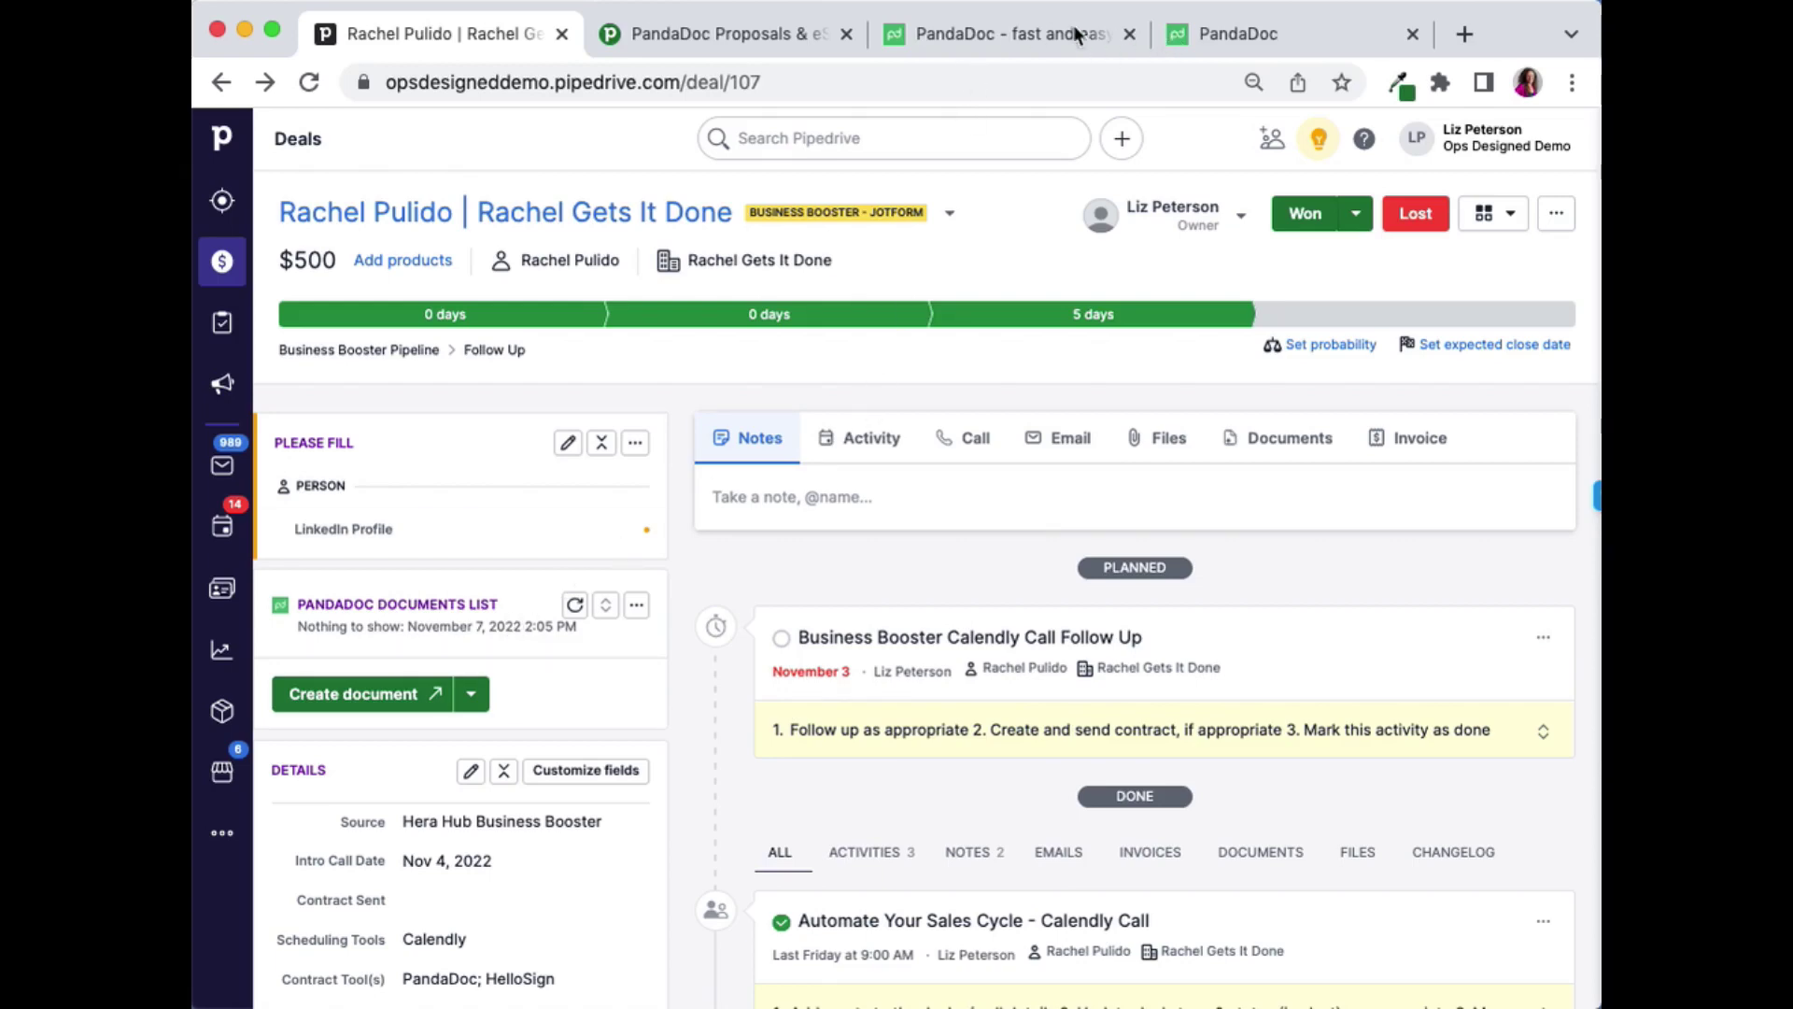
pyautogui.click(1116, 35)
pyautogui.click(1130, 34)
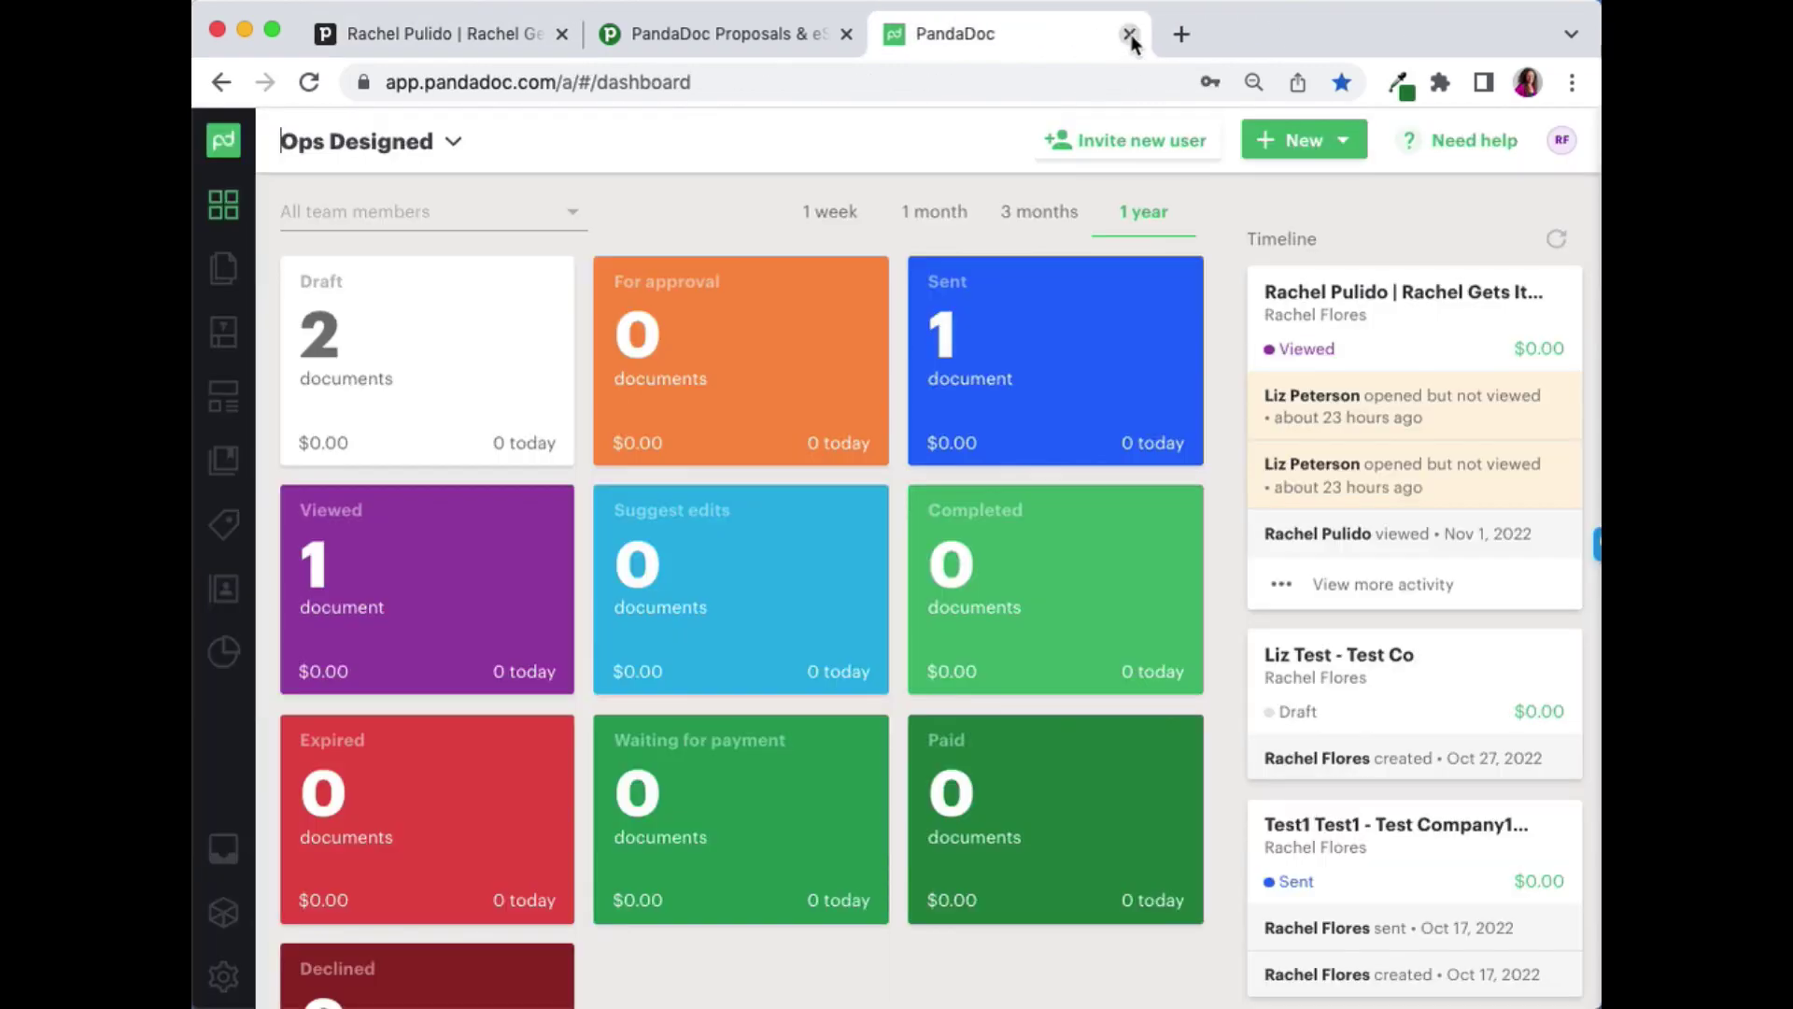
# - Review the Consulting Agreement - Demo Template, then open the 'Add fields and roles' template
pyautogui.click(226, 334)
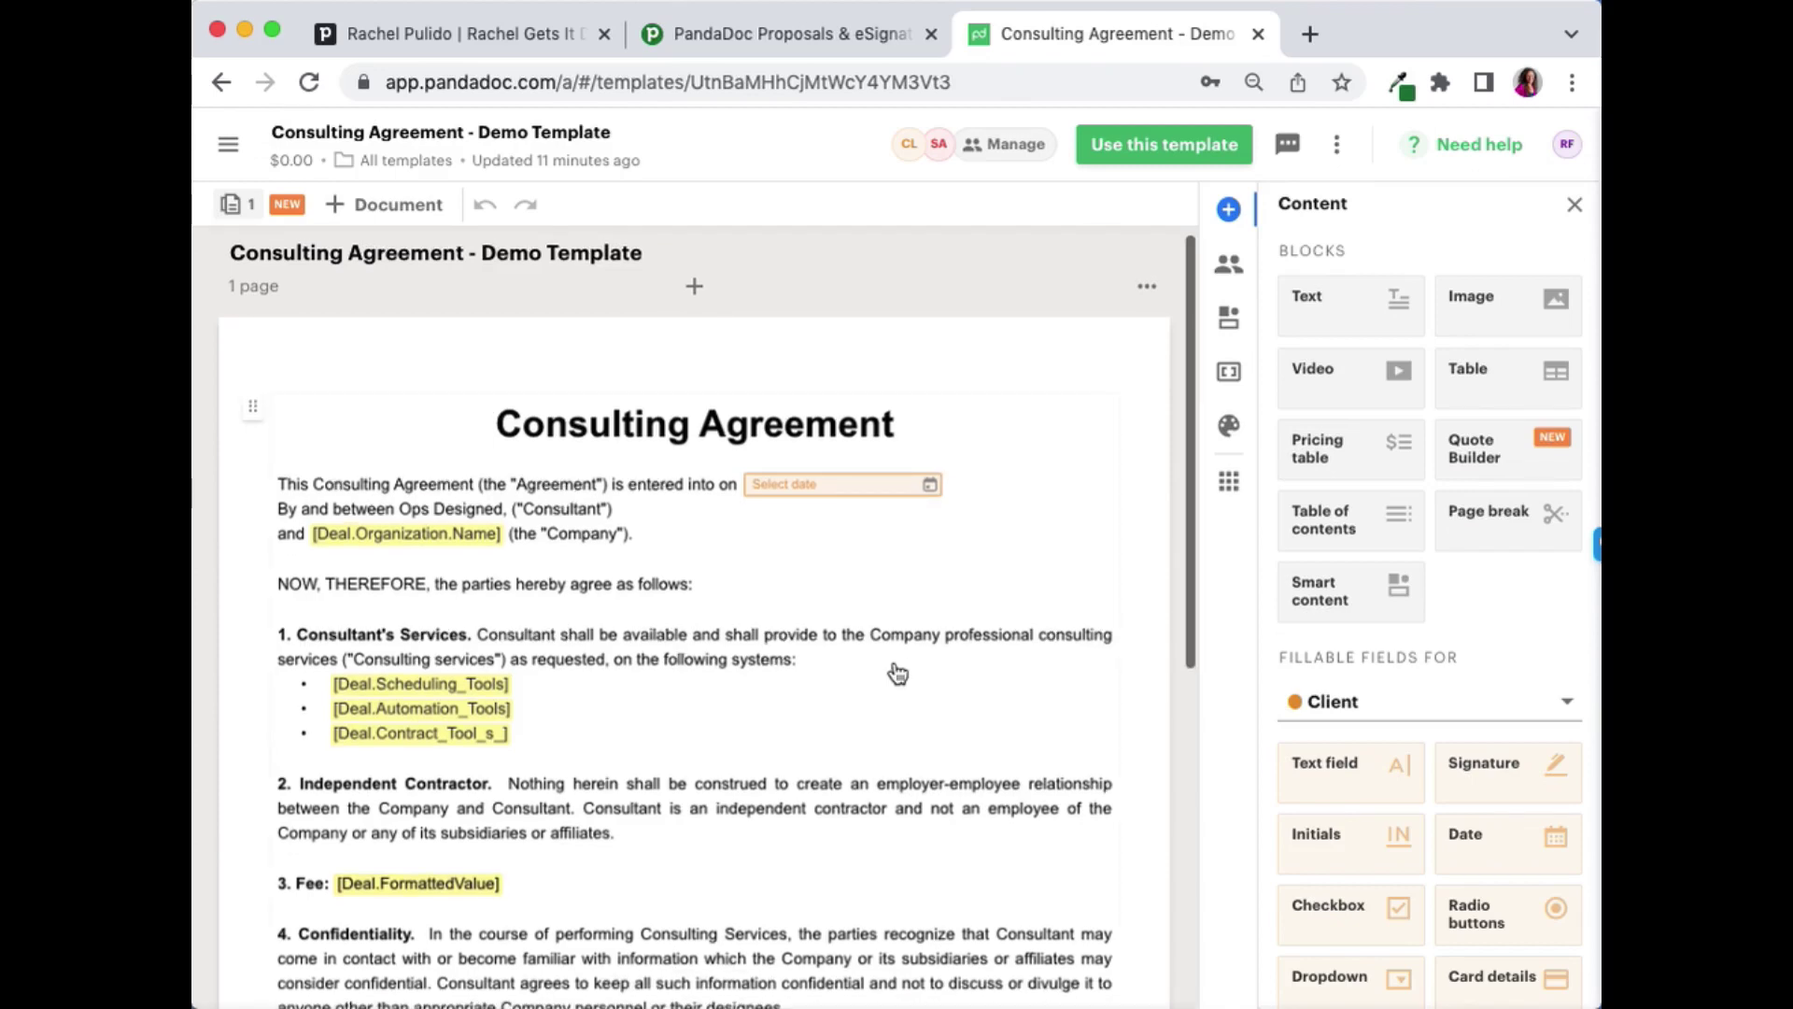
pyautogui.scroll(-5, 896, 673)
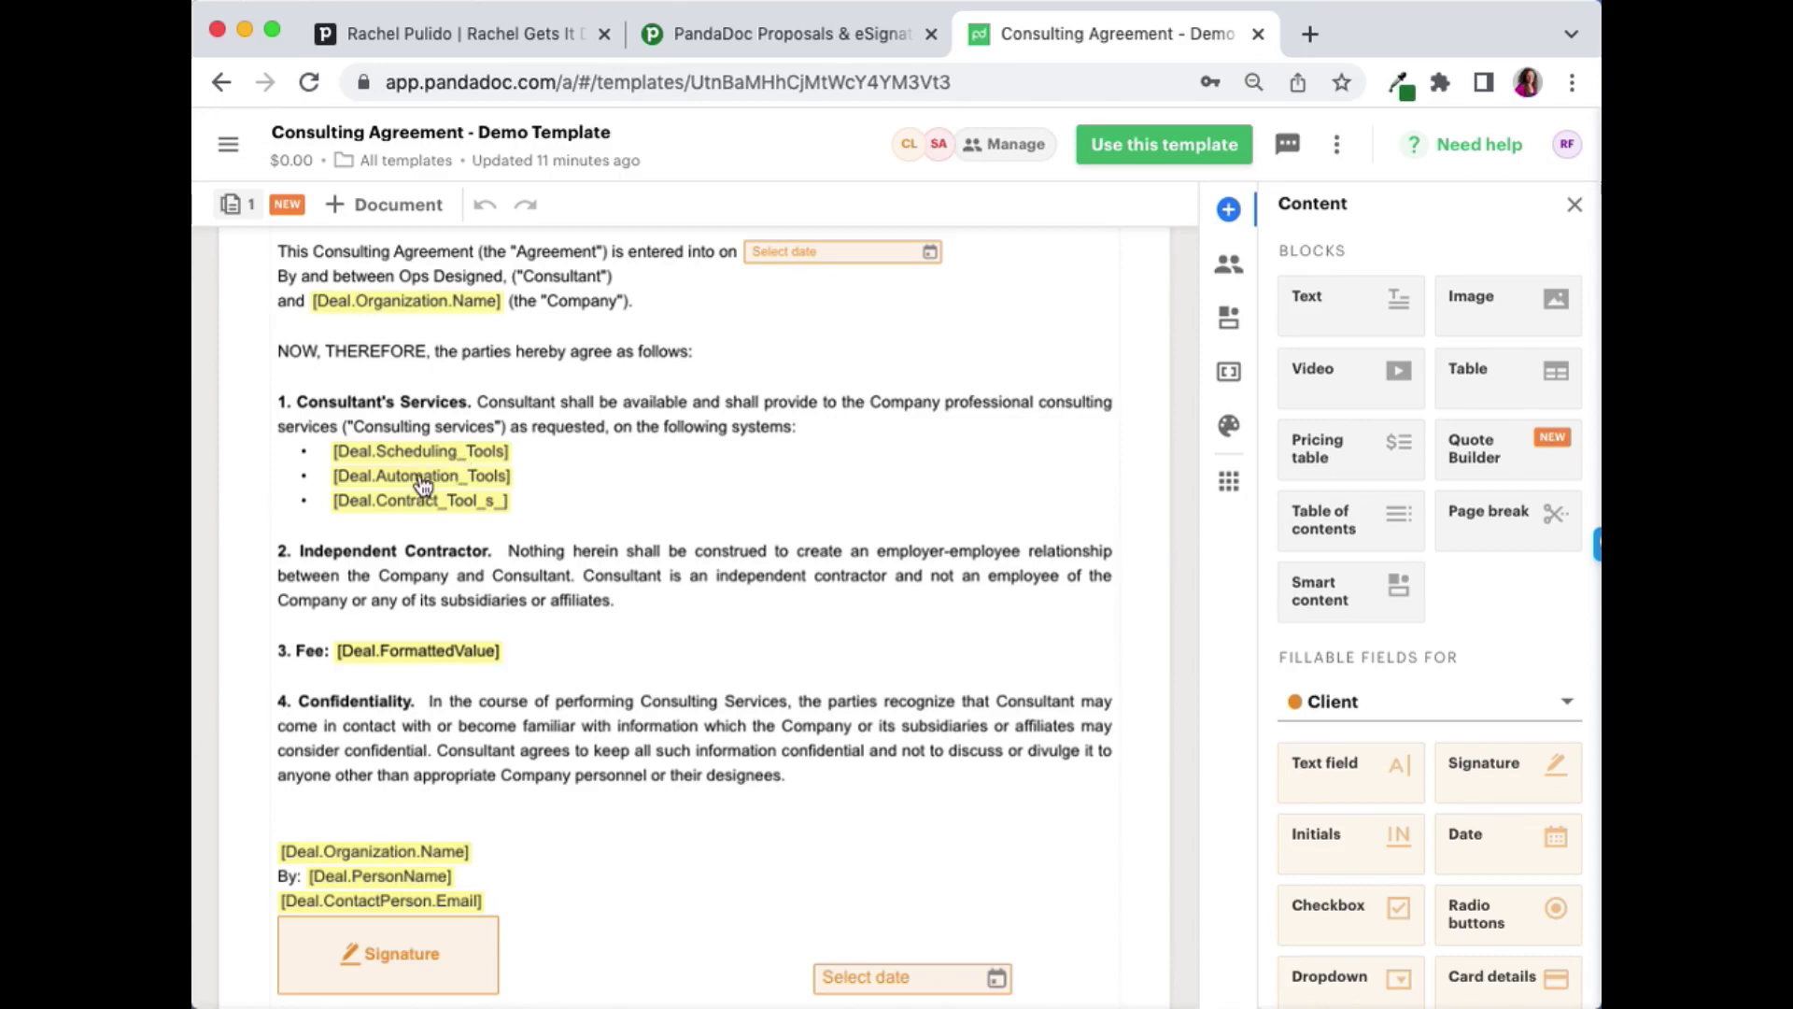
pyautogui.scroll(2, 685, 436)
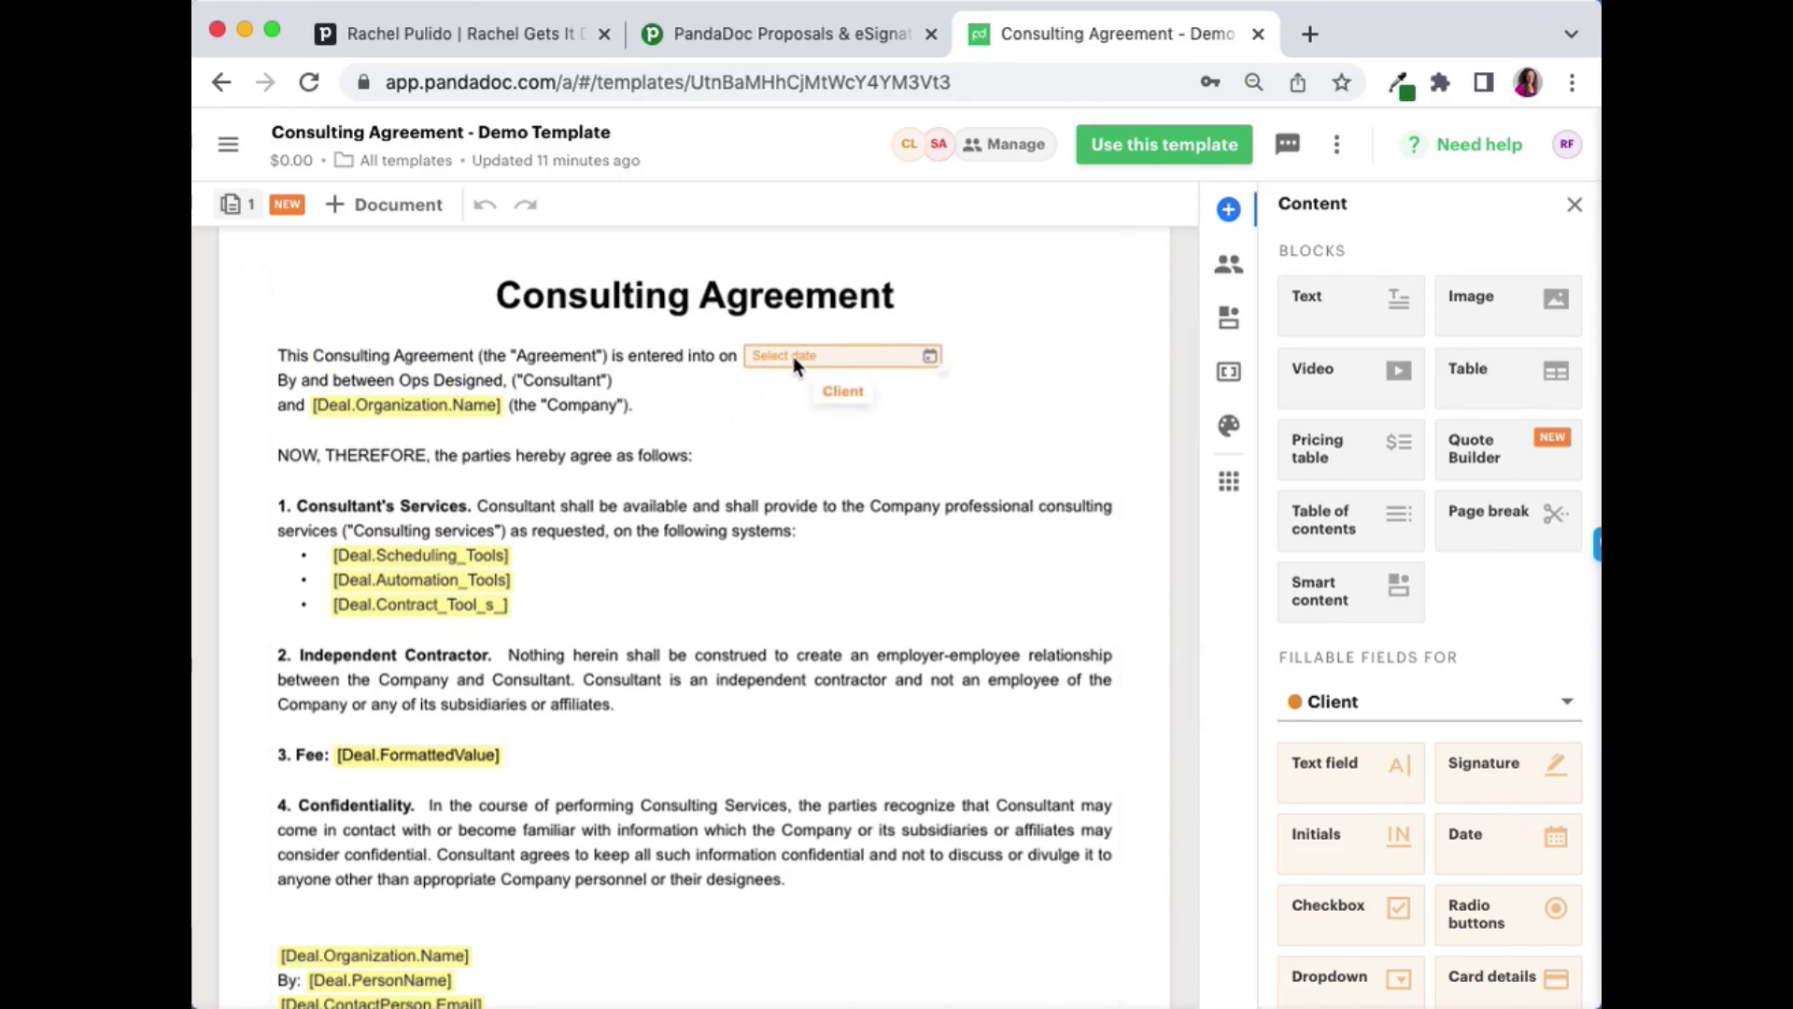
pyautogui.click(220, 93)
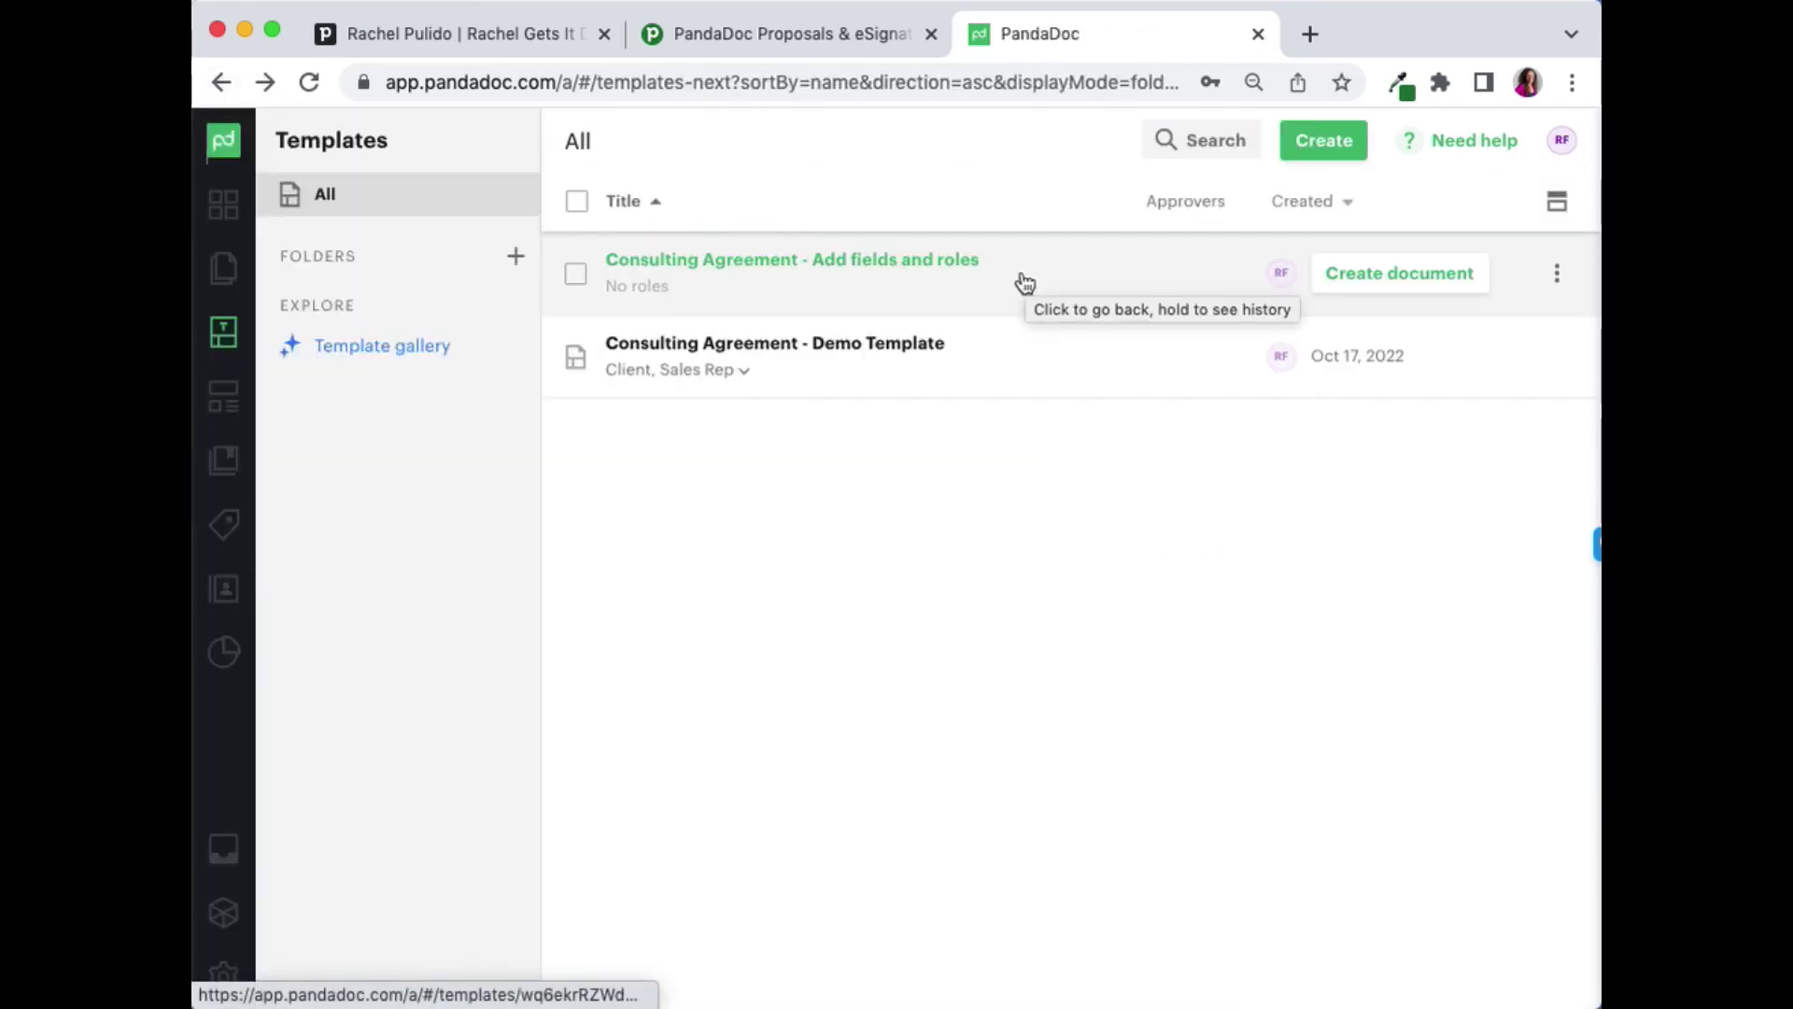
pyautogui.click(1025, 280)
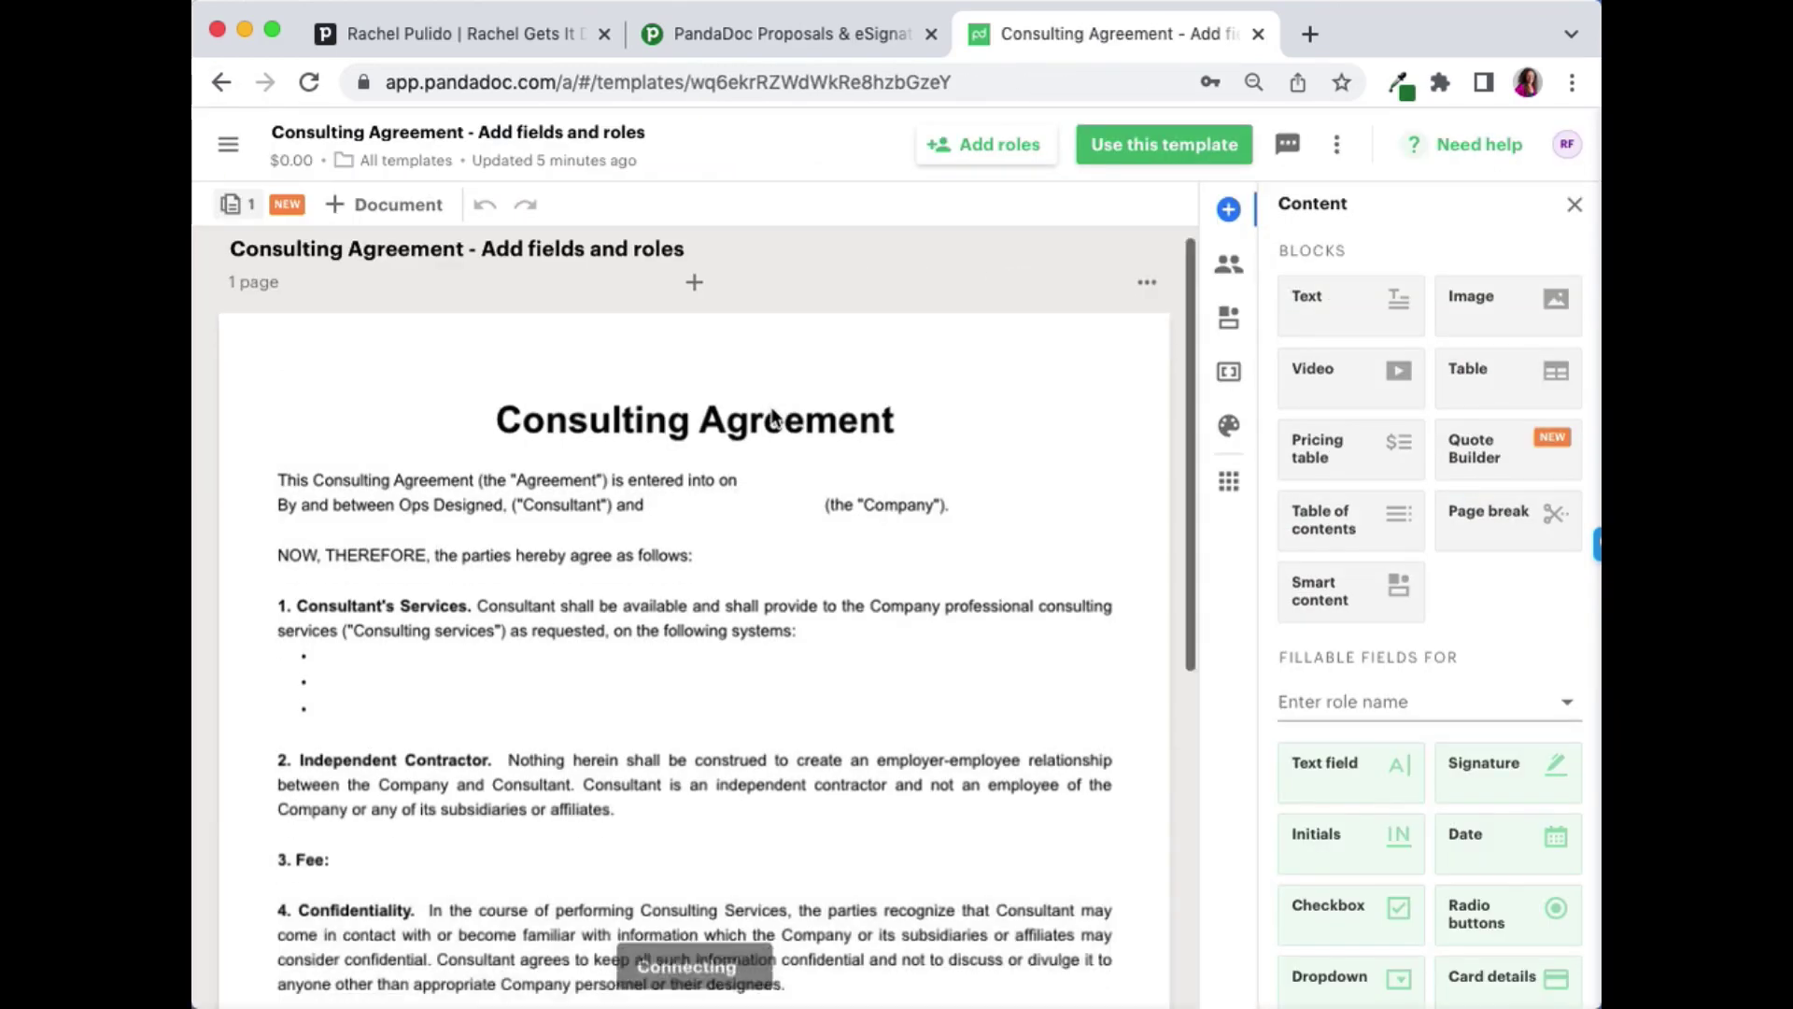
# - Add Client and Consultant signer roles and turn on signing order, Client first
pyautogui.scroll(-9, 773, 418)
pyautogui.scroll(9, 773, 412)
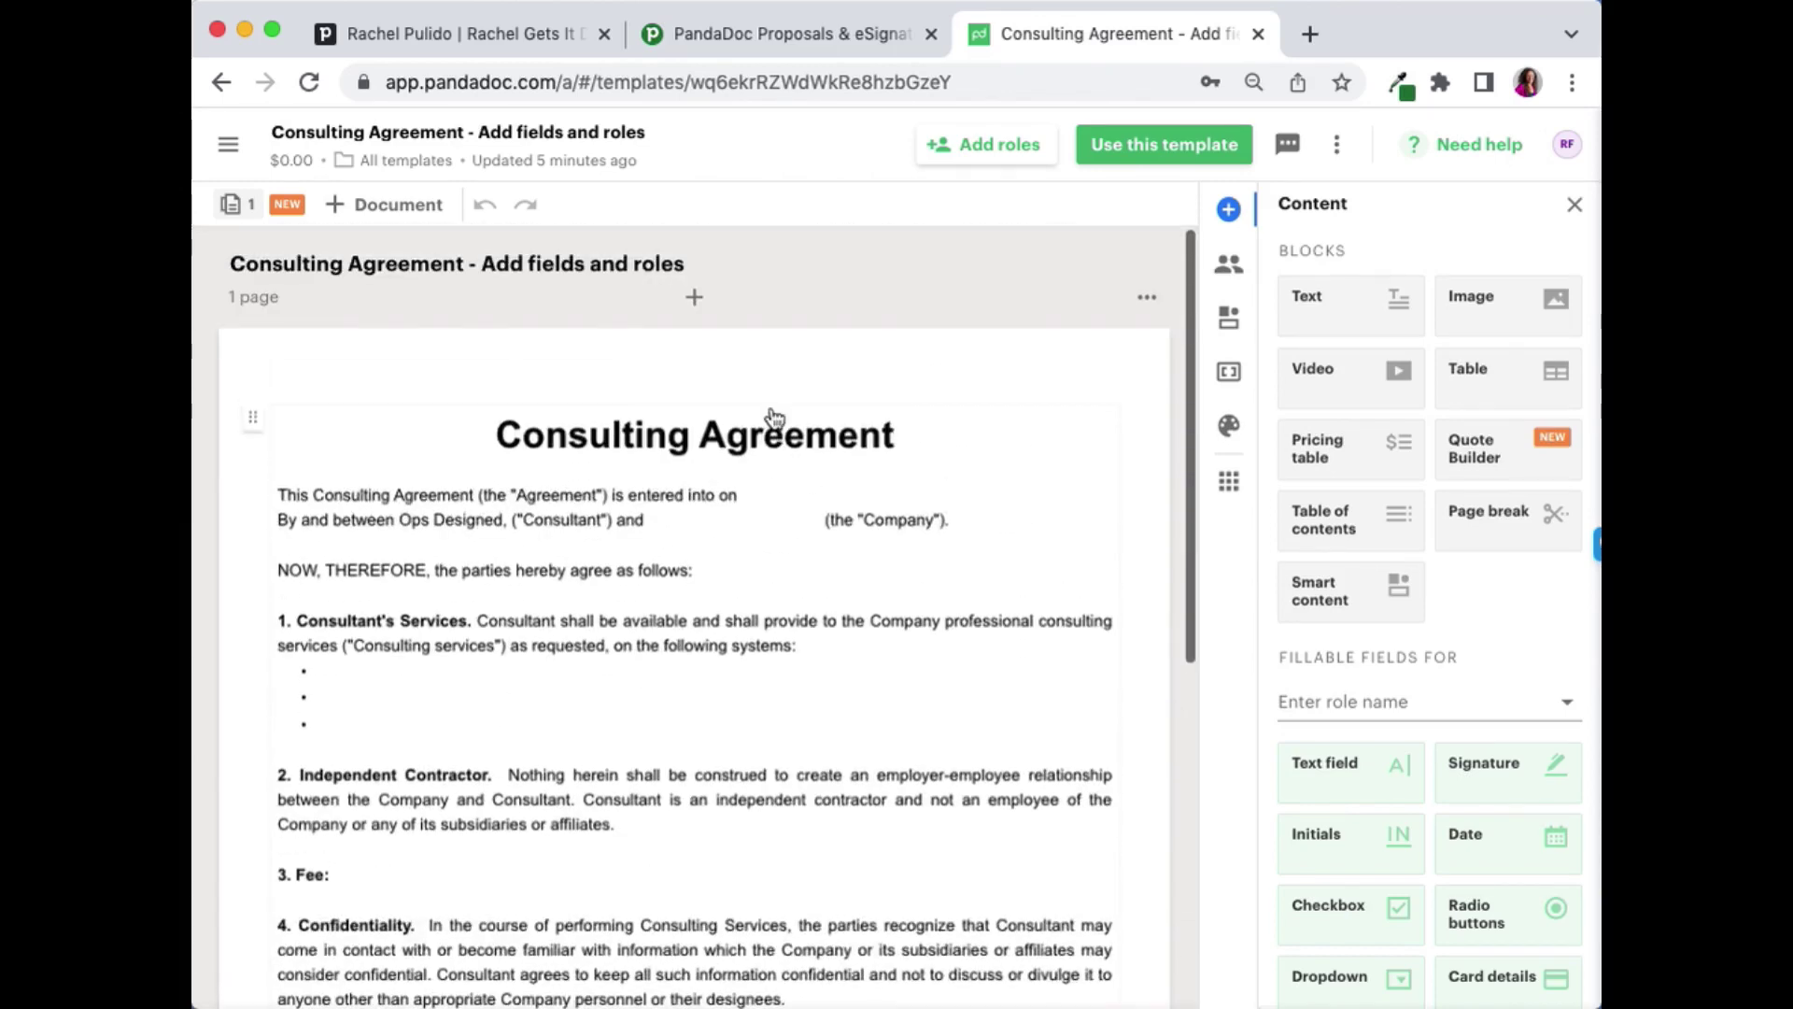
pyautogui.scroll(-5, 772, 412)
pyautogui.scroll(5, 772, 412)
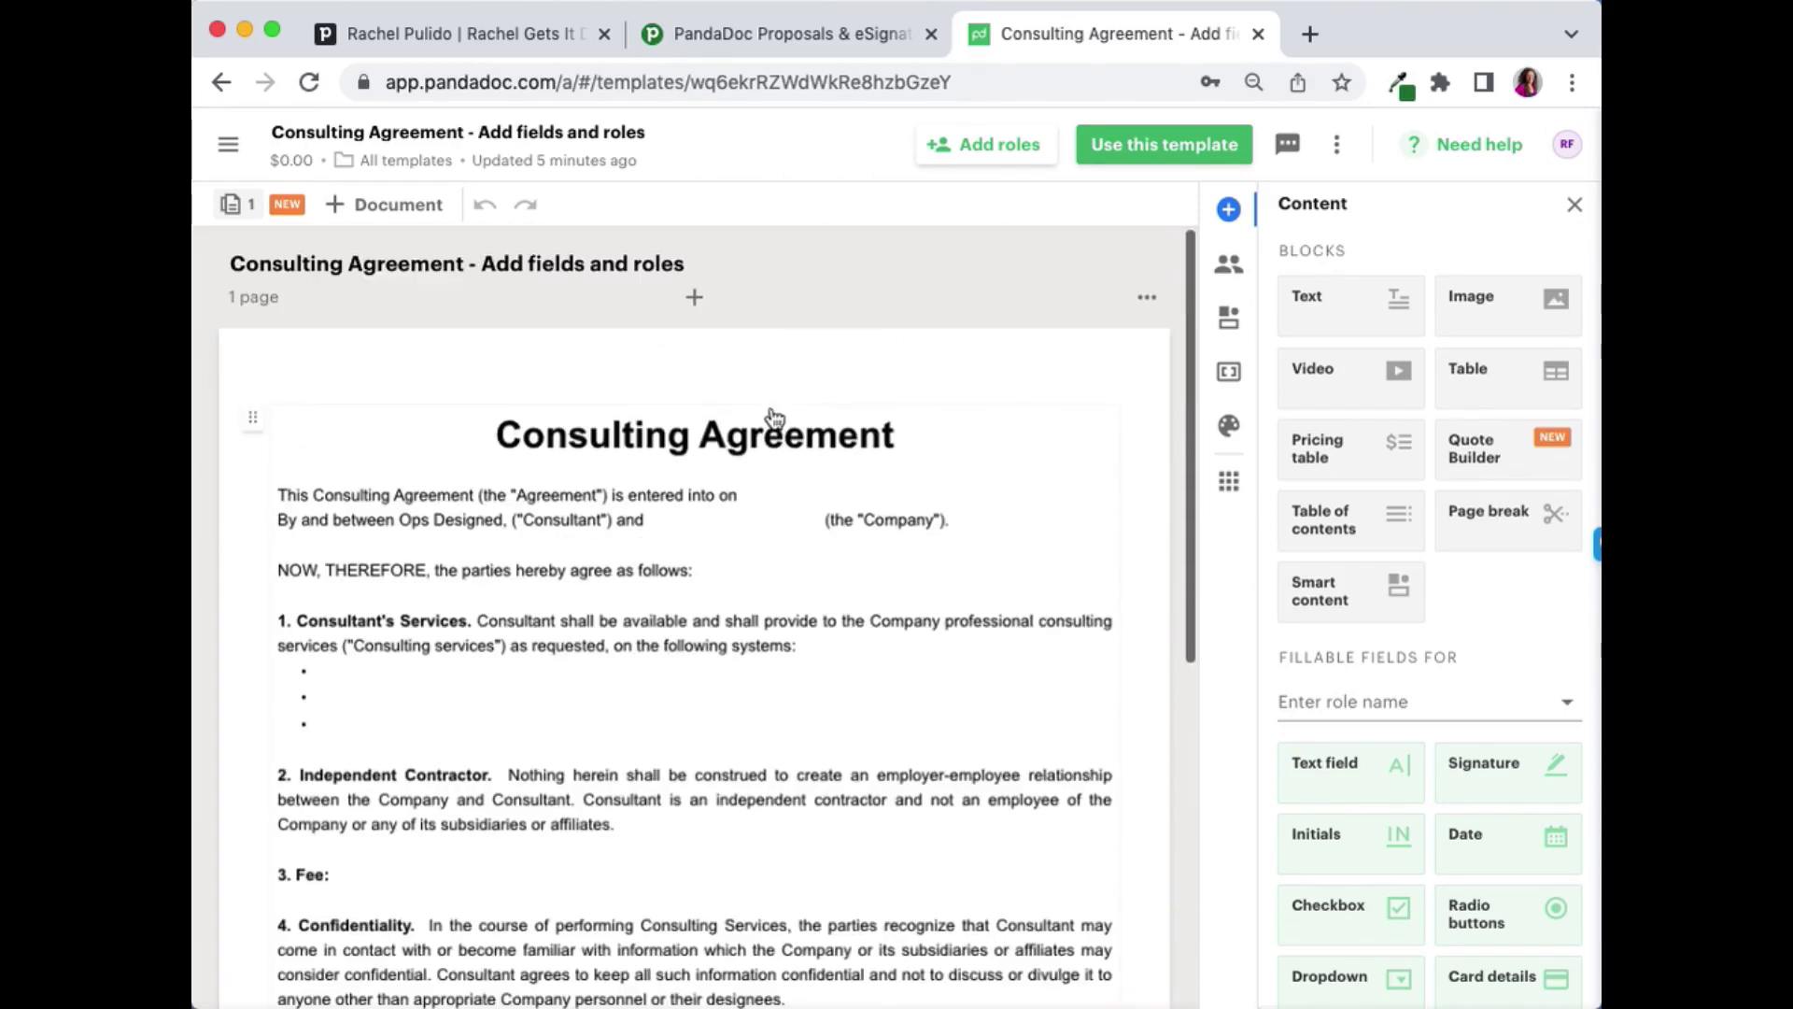
pyautogui.click(971, 149)
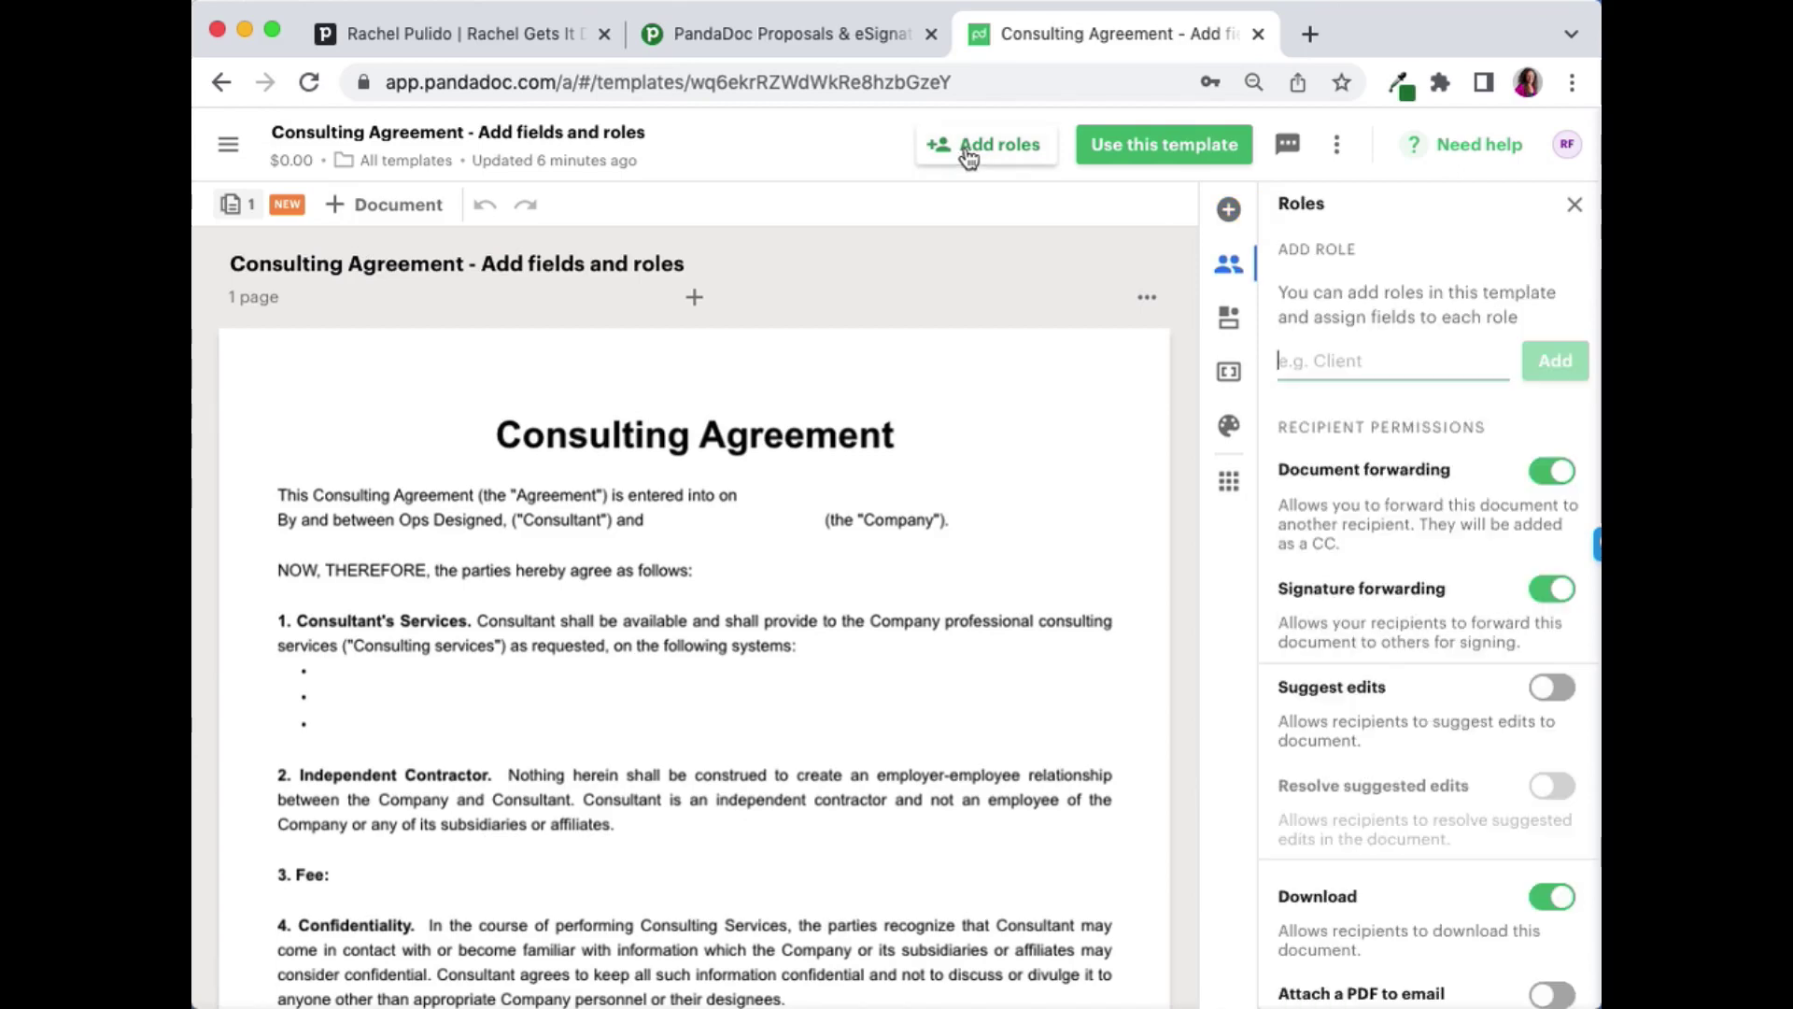
pyautogui.write('Client')
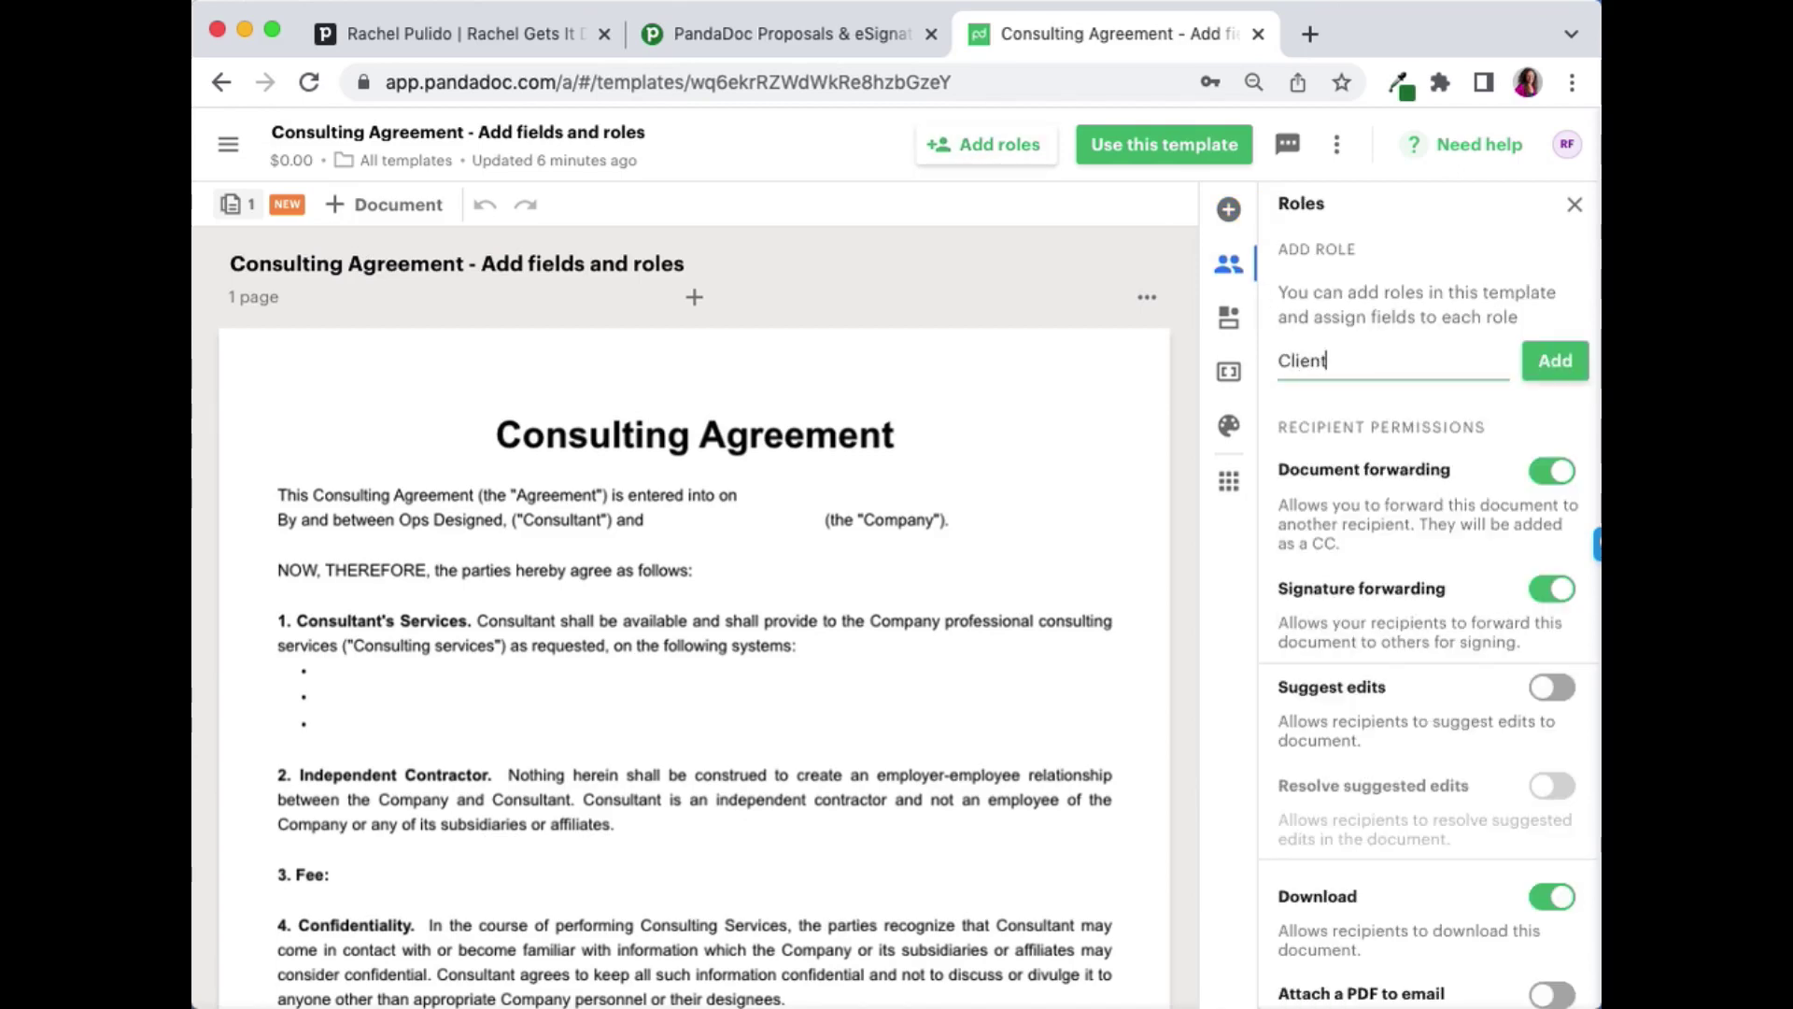
pyautogui.click(1553, 362)
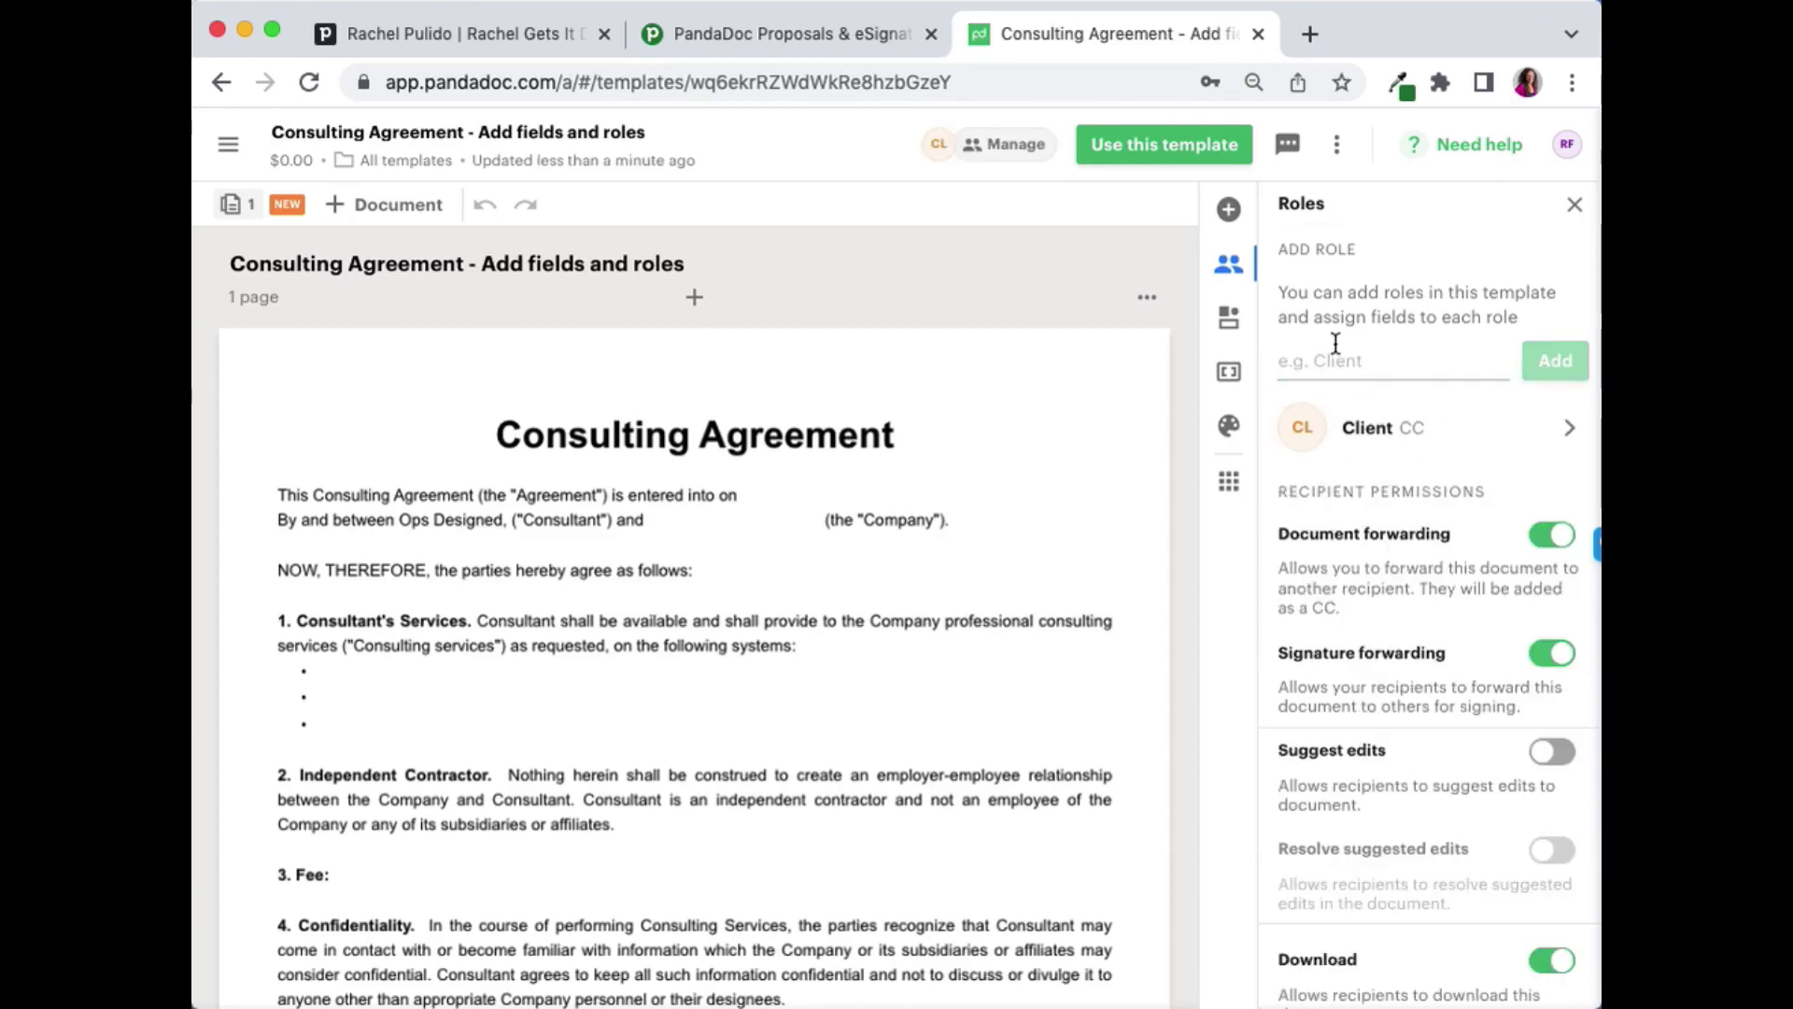
pyautogui.write('Consul')
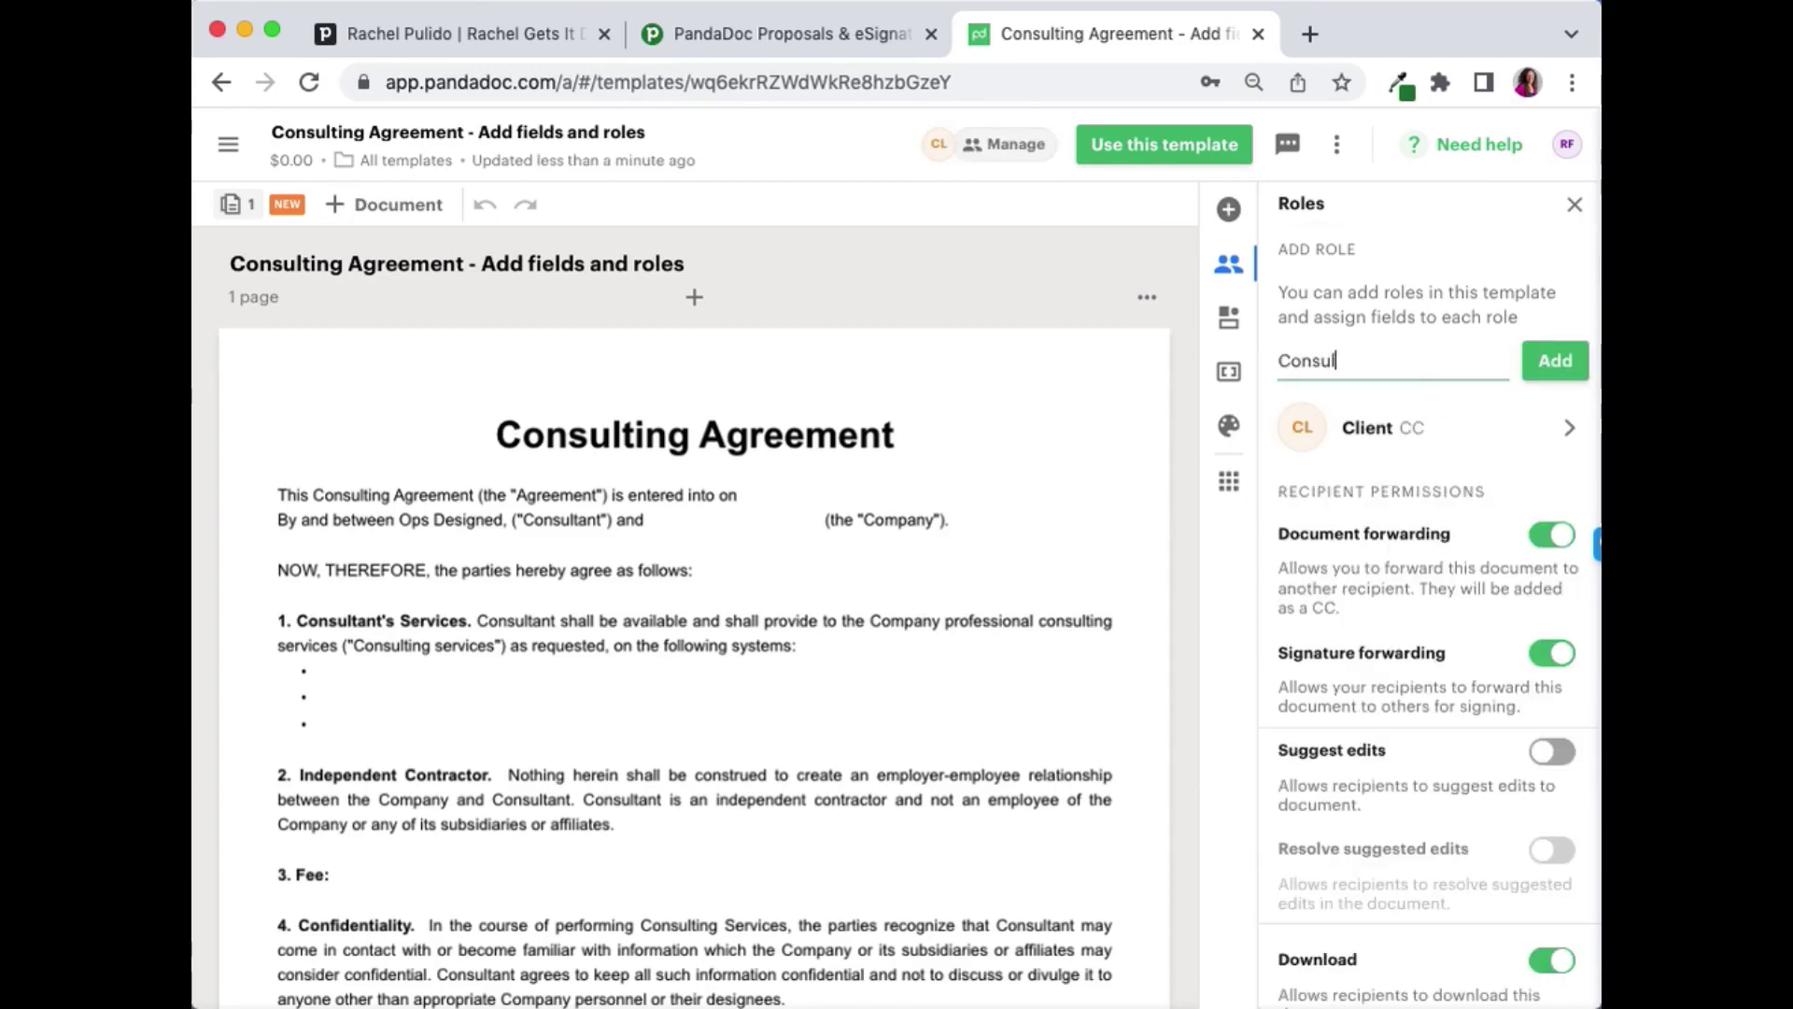
pyautogui.write('tant')
pyautogui.click(1562, 359)
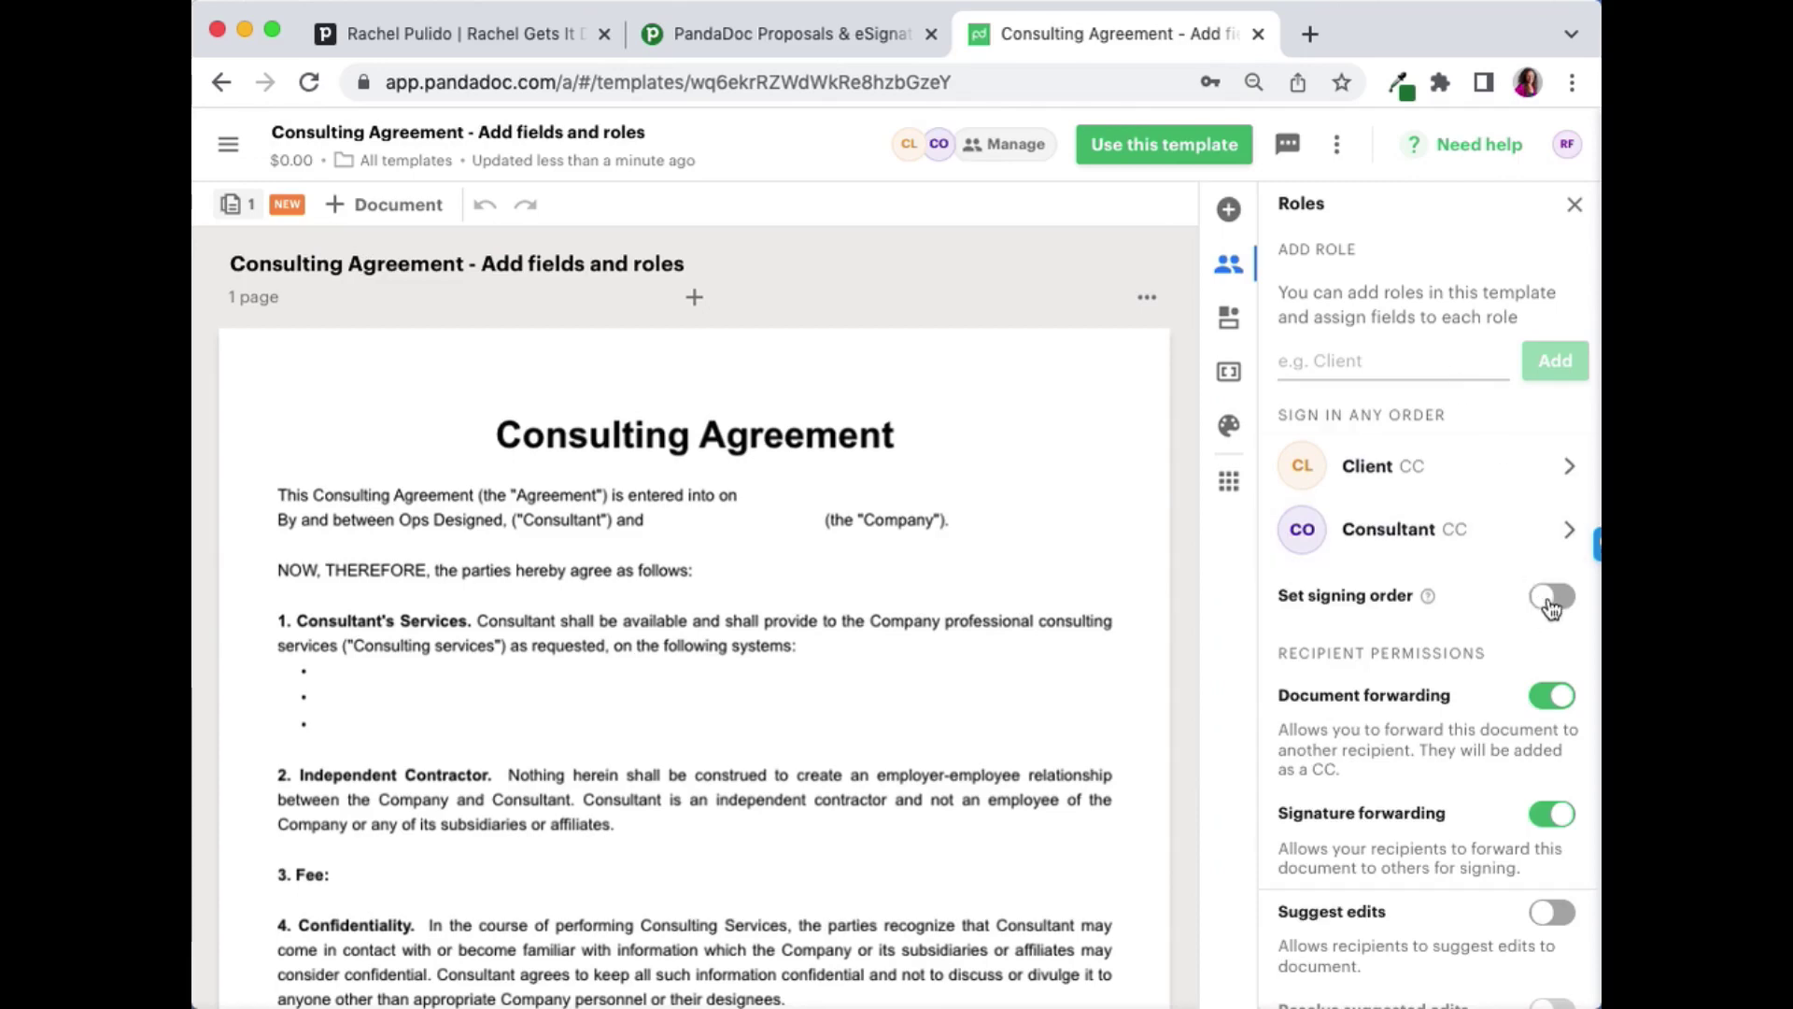
pyautogui.click(1551, 600)
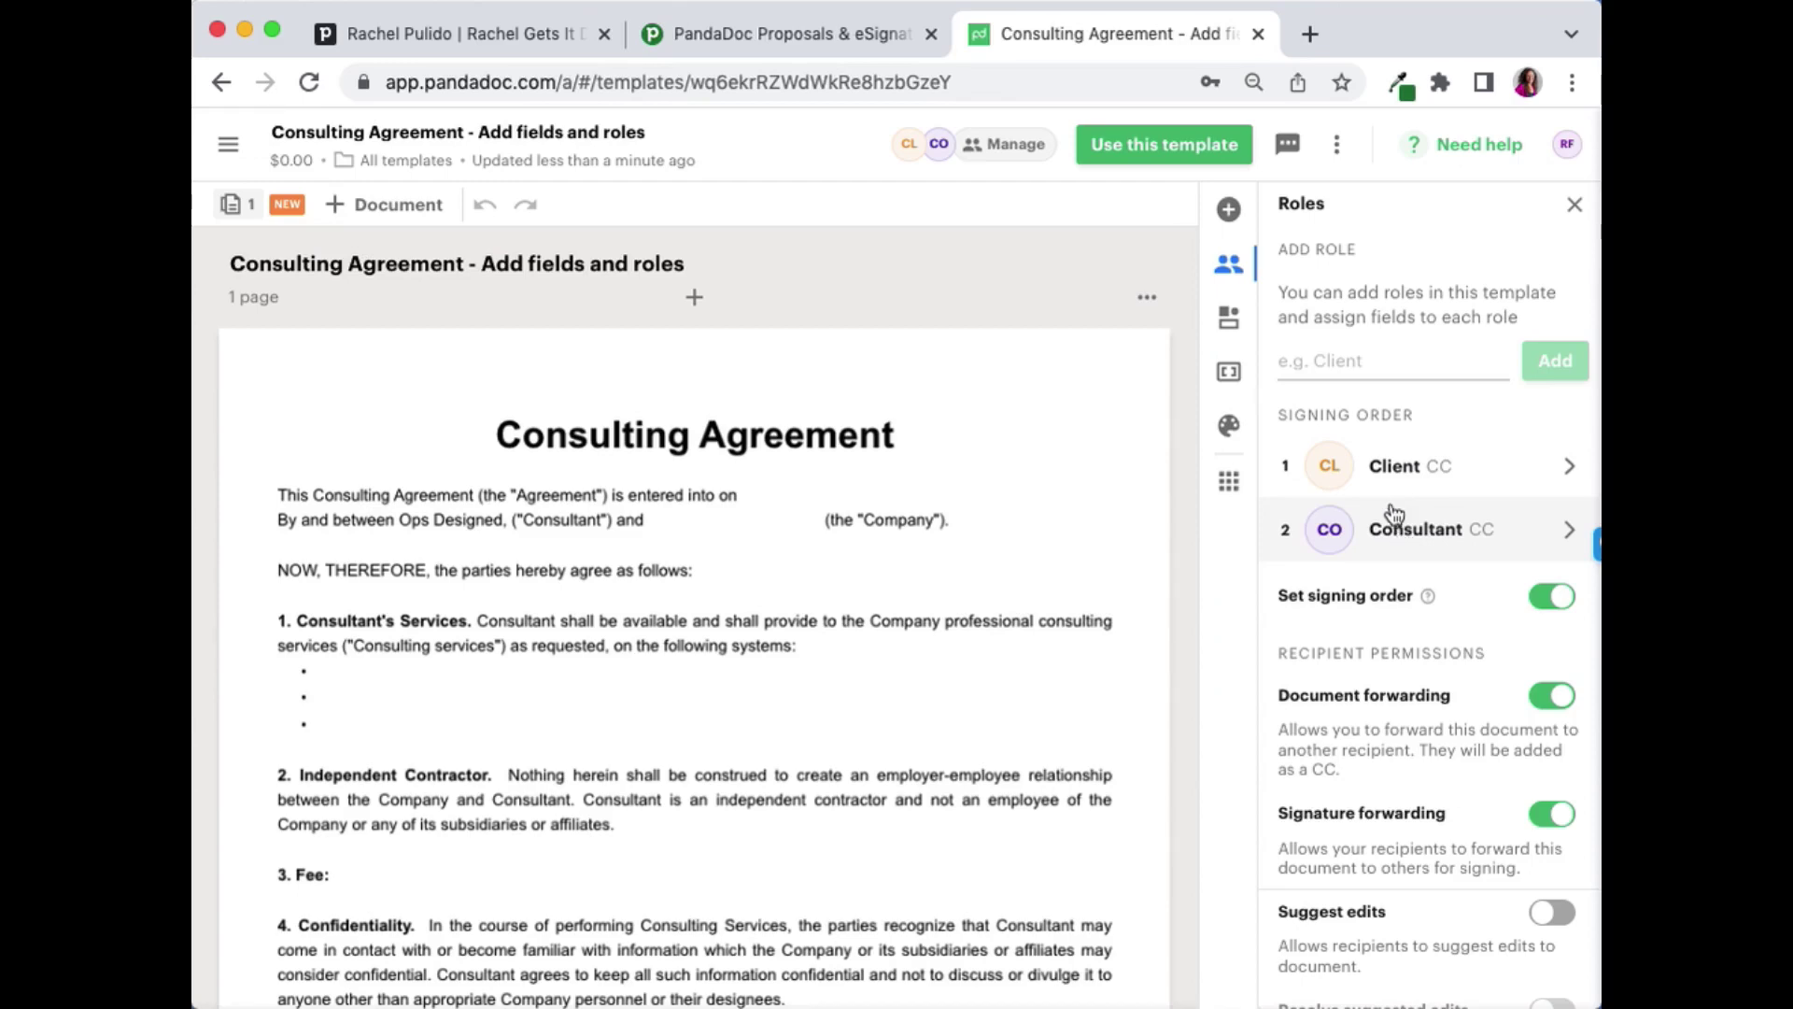
# - Make the document expire after 30 days, warning signers 1 day before expiration
pyautogui.click(1338, 157)
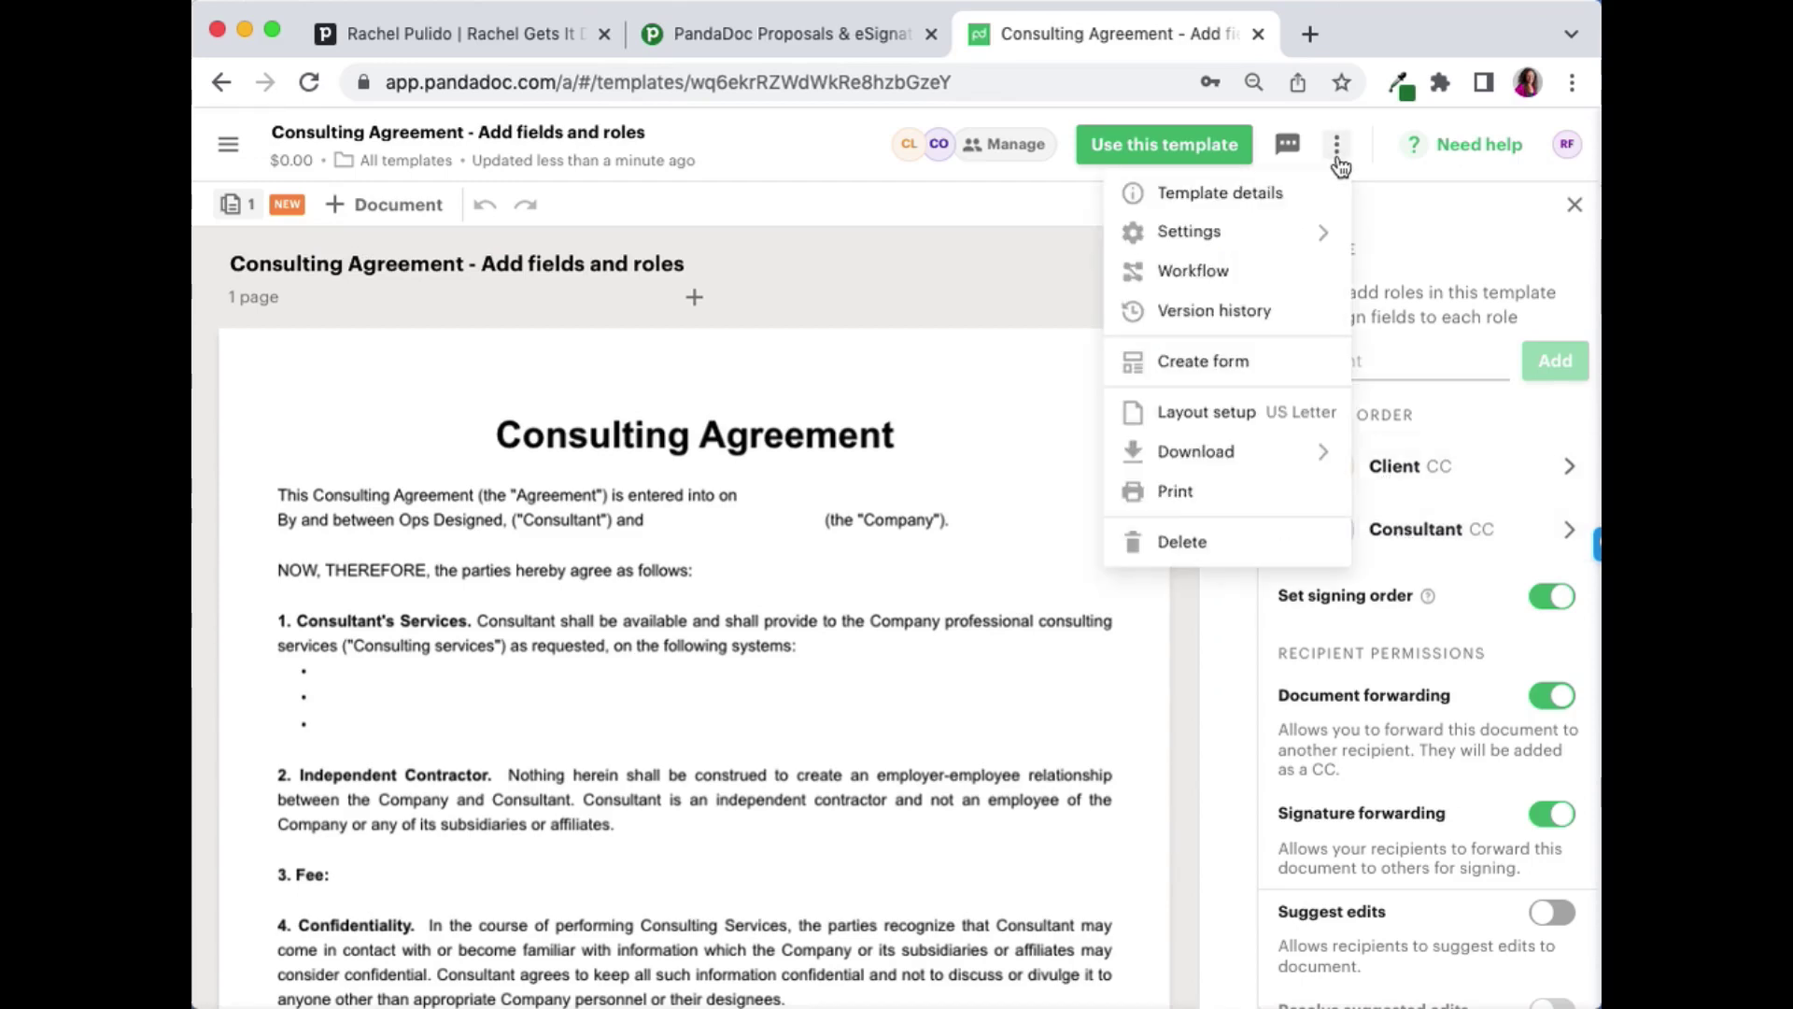
pyautogui.moveTo(1310, 245)
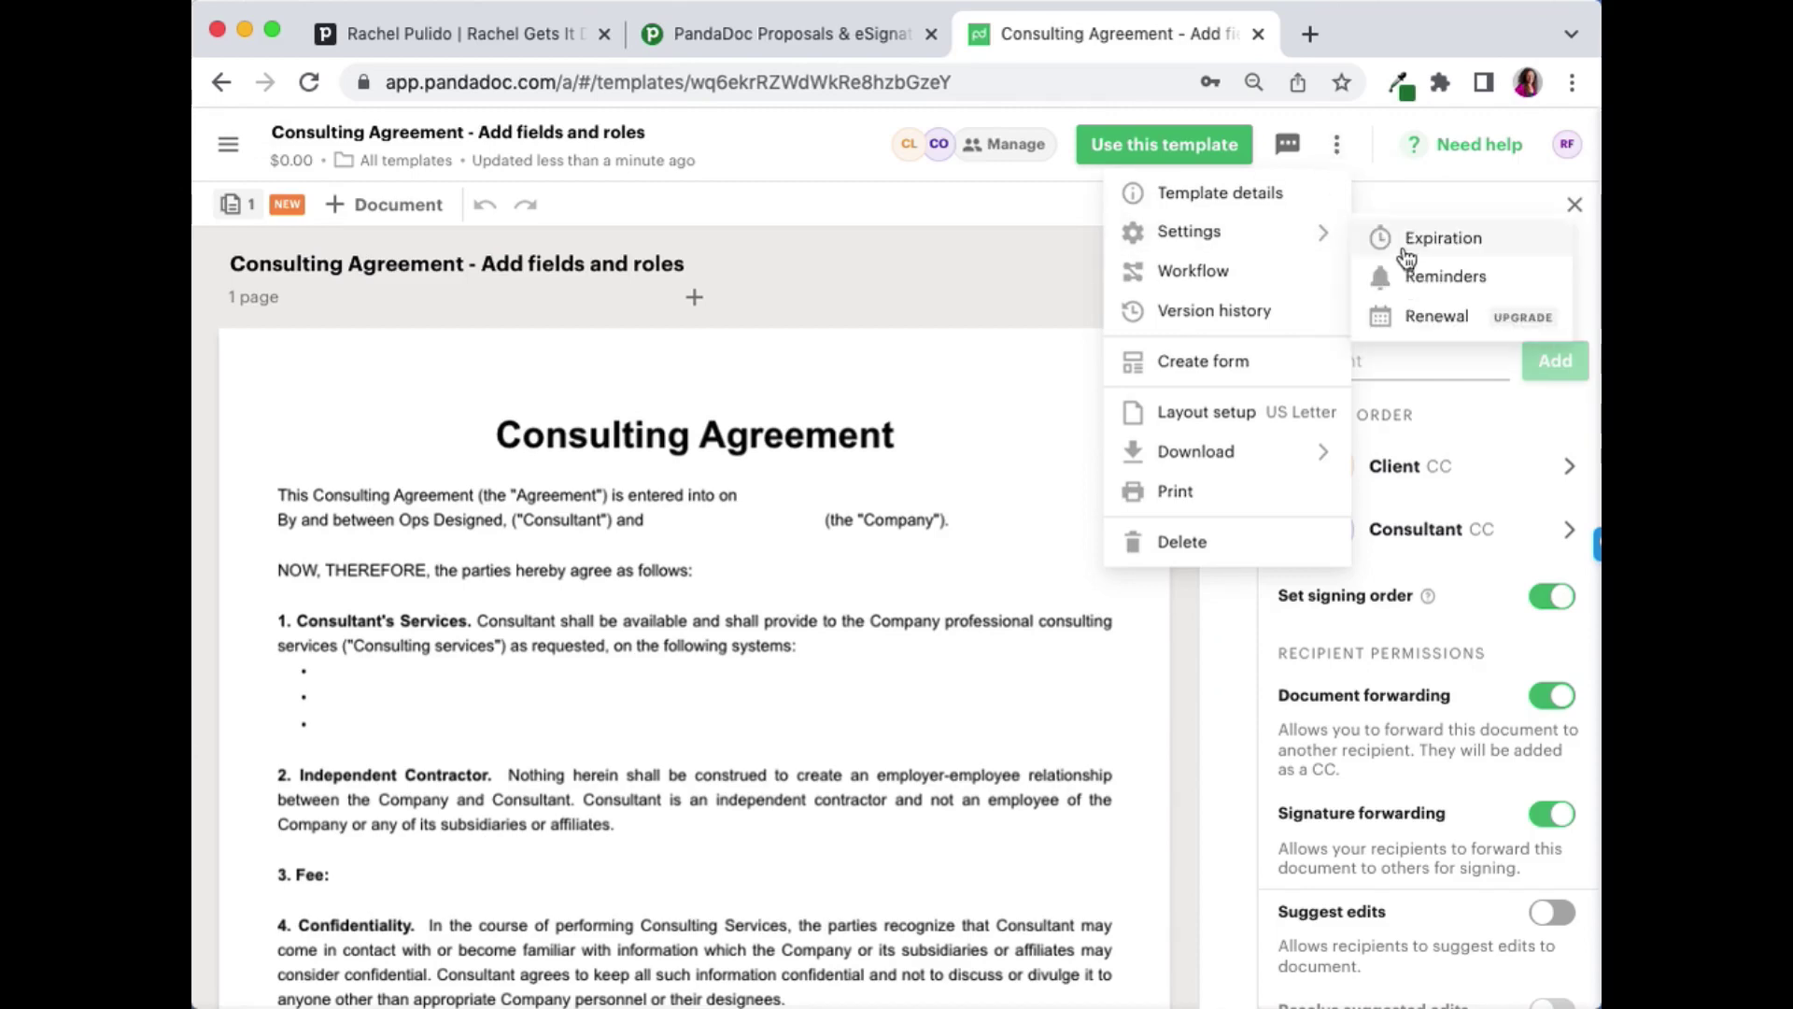
pyautogui.click(1392, 241)
pyautogui.doubleClick(865, 528)
pyautogui.write('30')
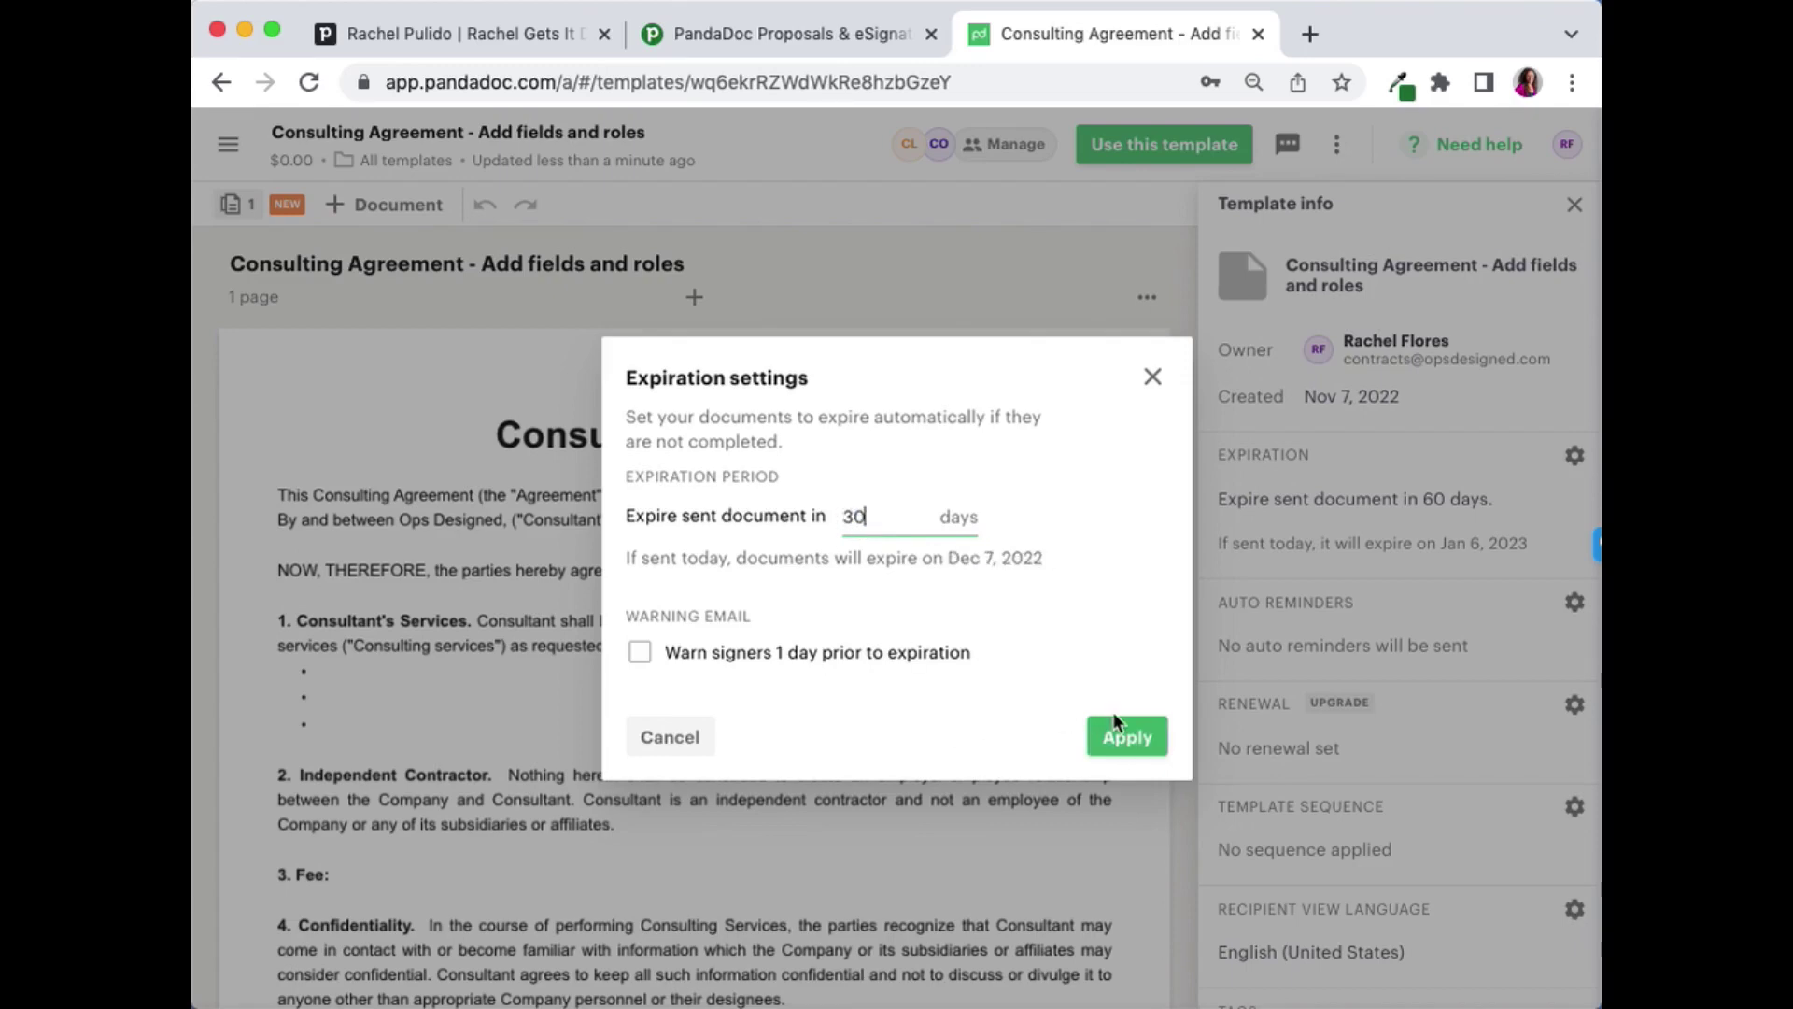
pyautogui.click(640, 652)
pyautogui.click(1132, 739)
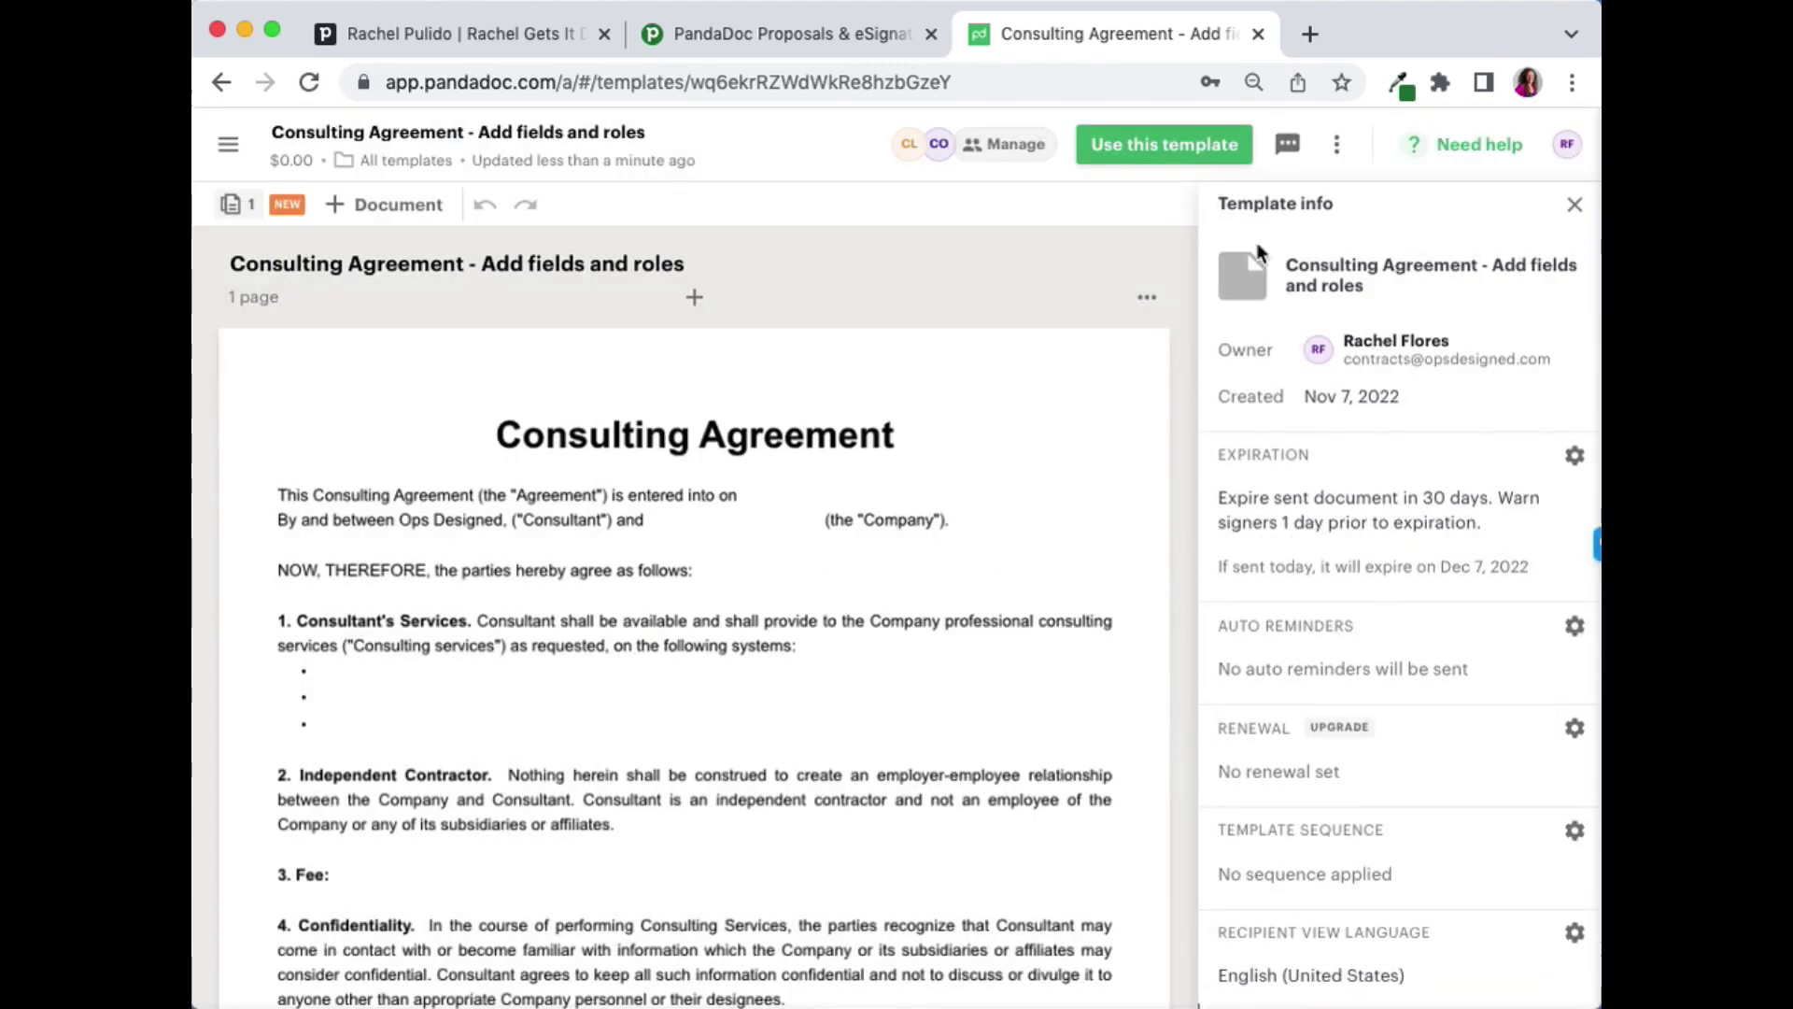
# - Schedule a first reminder after 5 days, repeating weekly, then return to the Pipedrive deal
pyautogui.click(1338, 145)
pyautogui.click(1338, 144)
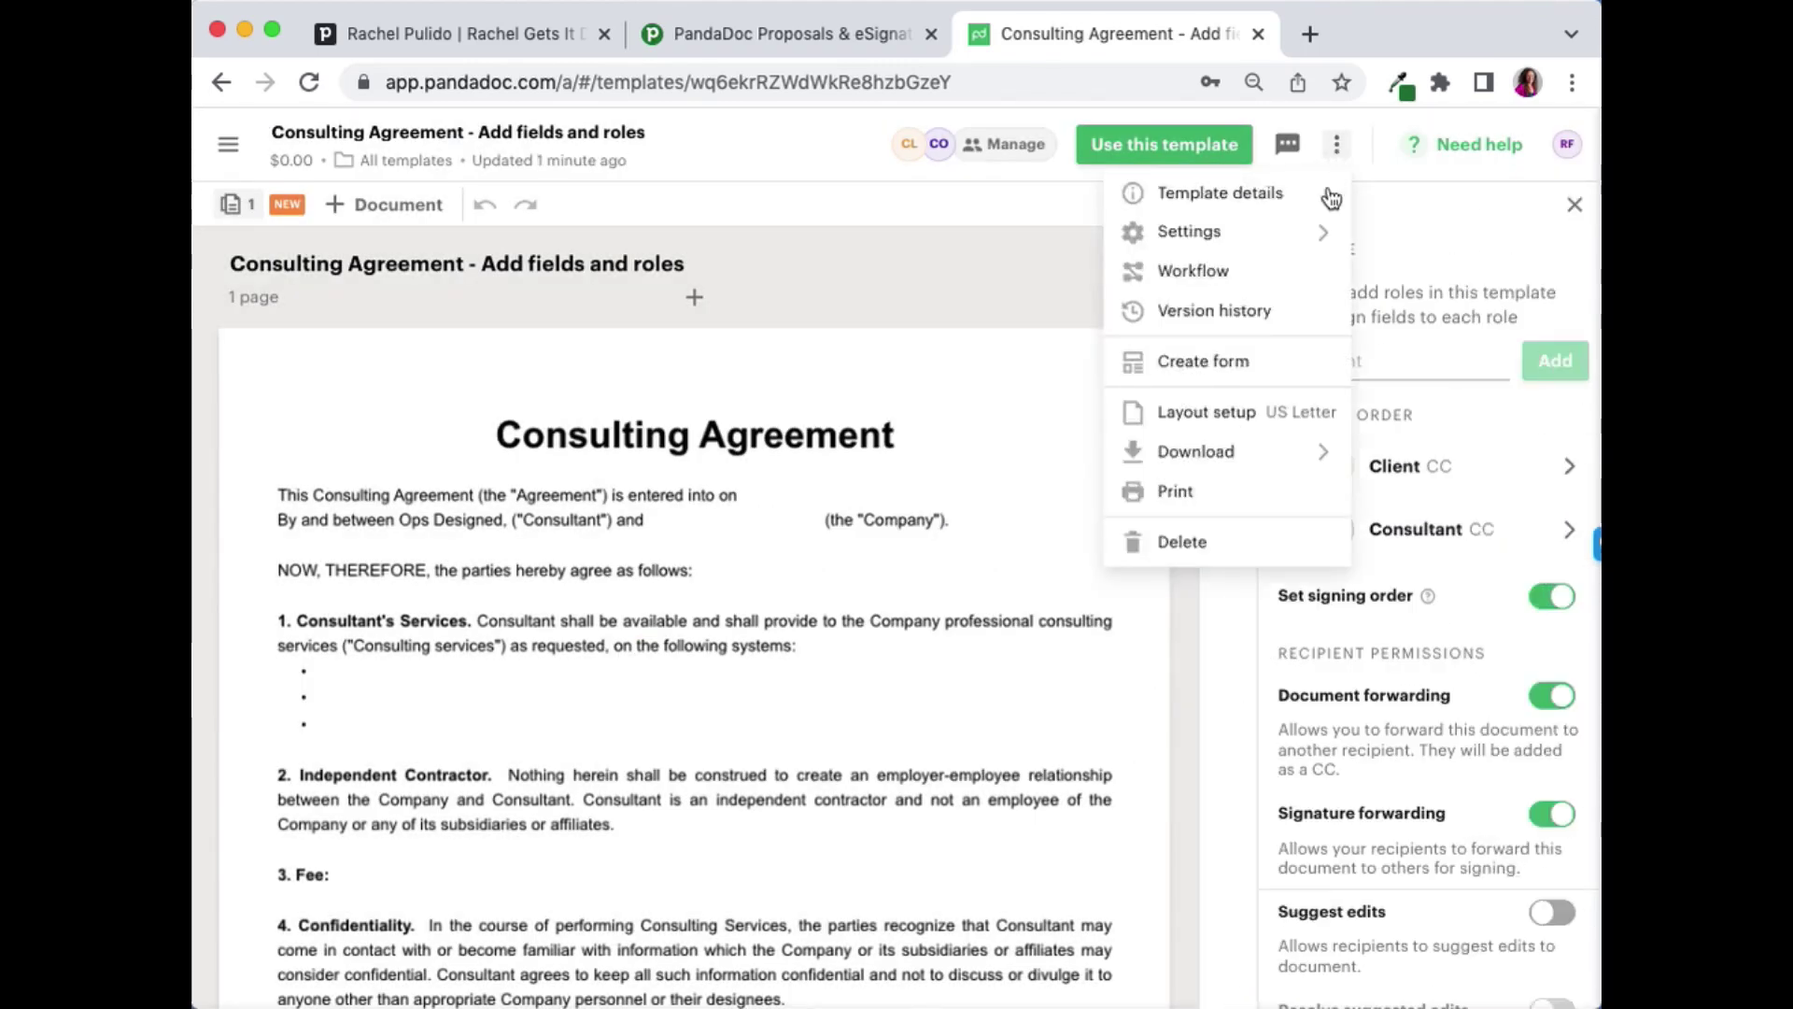
pyautogui.moveTo(1322, 235)
pyautogui.click(1433, 274)
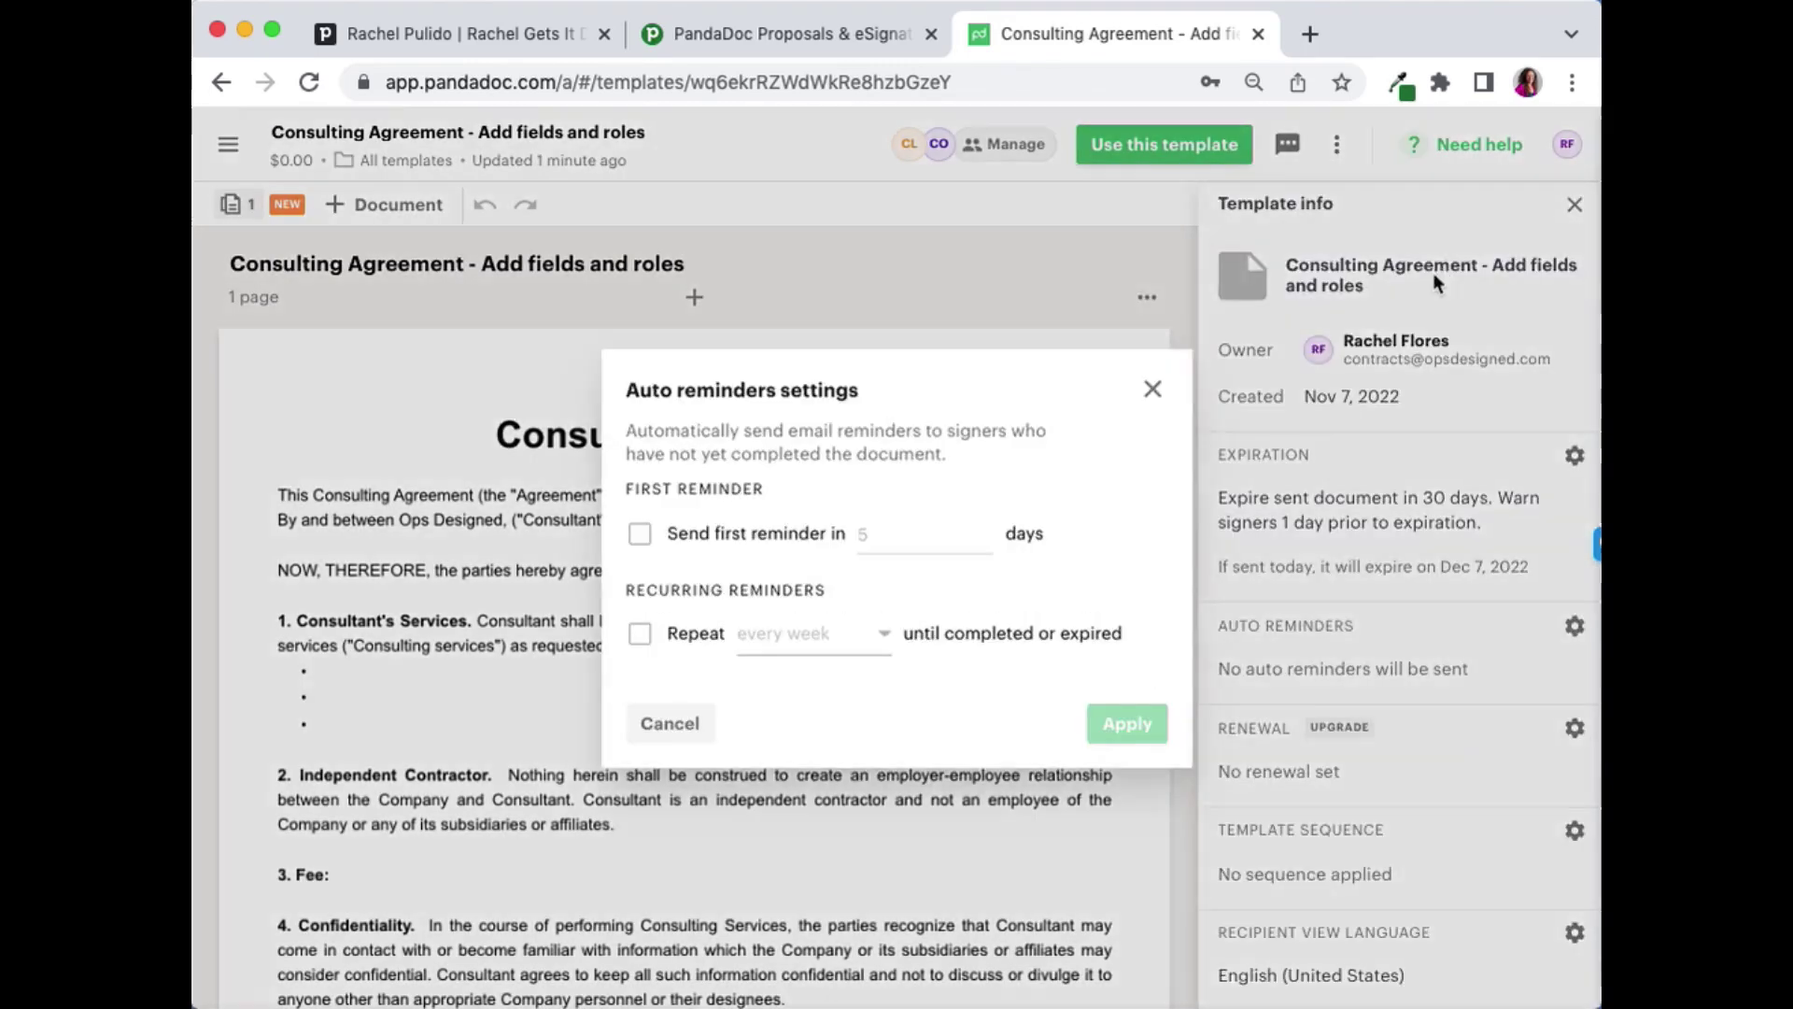
pyautogui.click(735, 535)
pyautogui.click(869, 539)
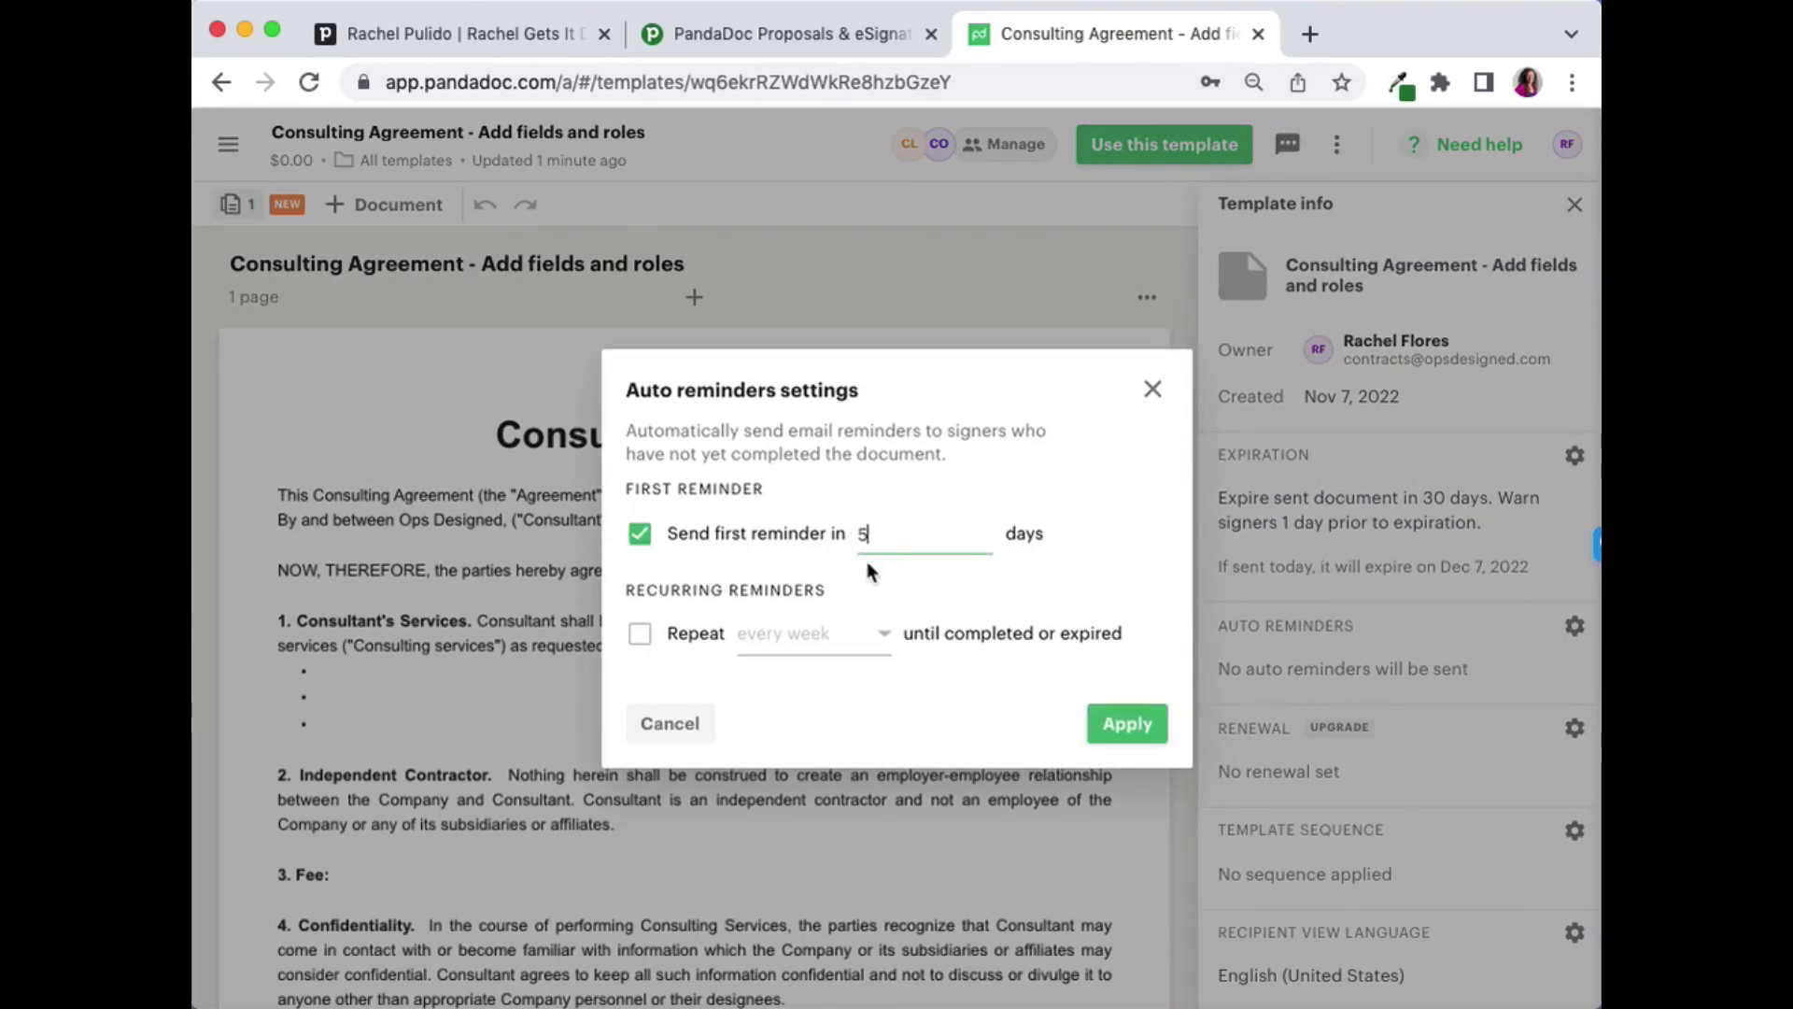
pyautogui.click(642, 635)
pyautogui.click(808, 639)
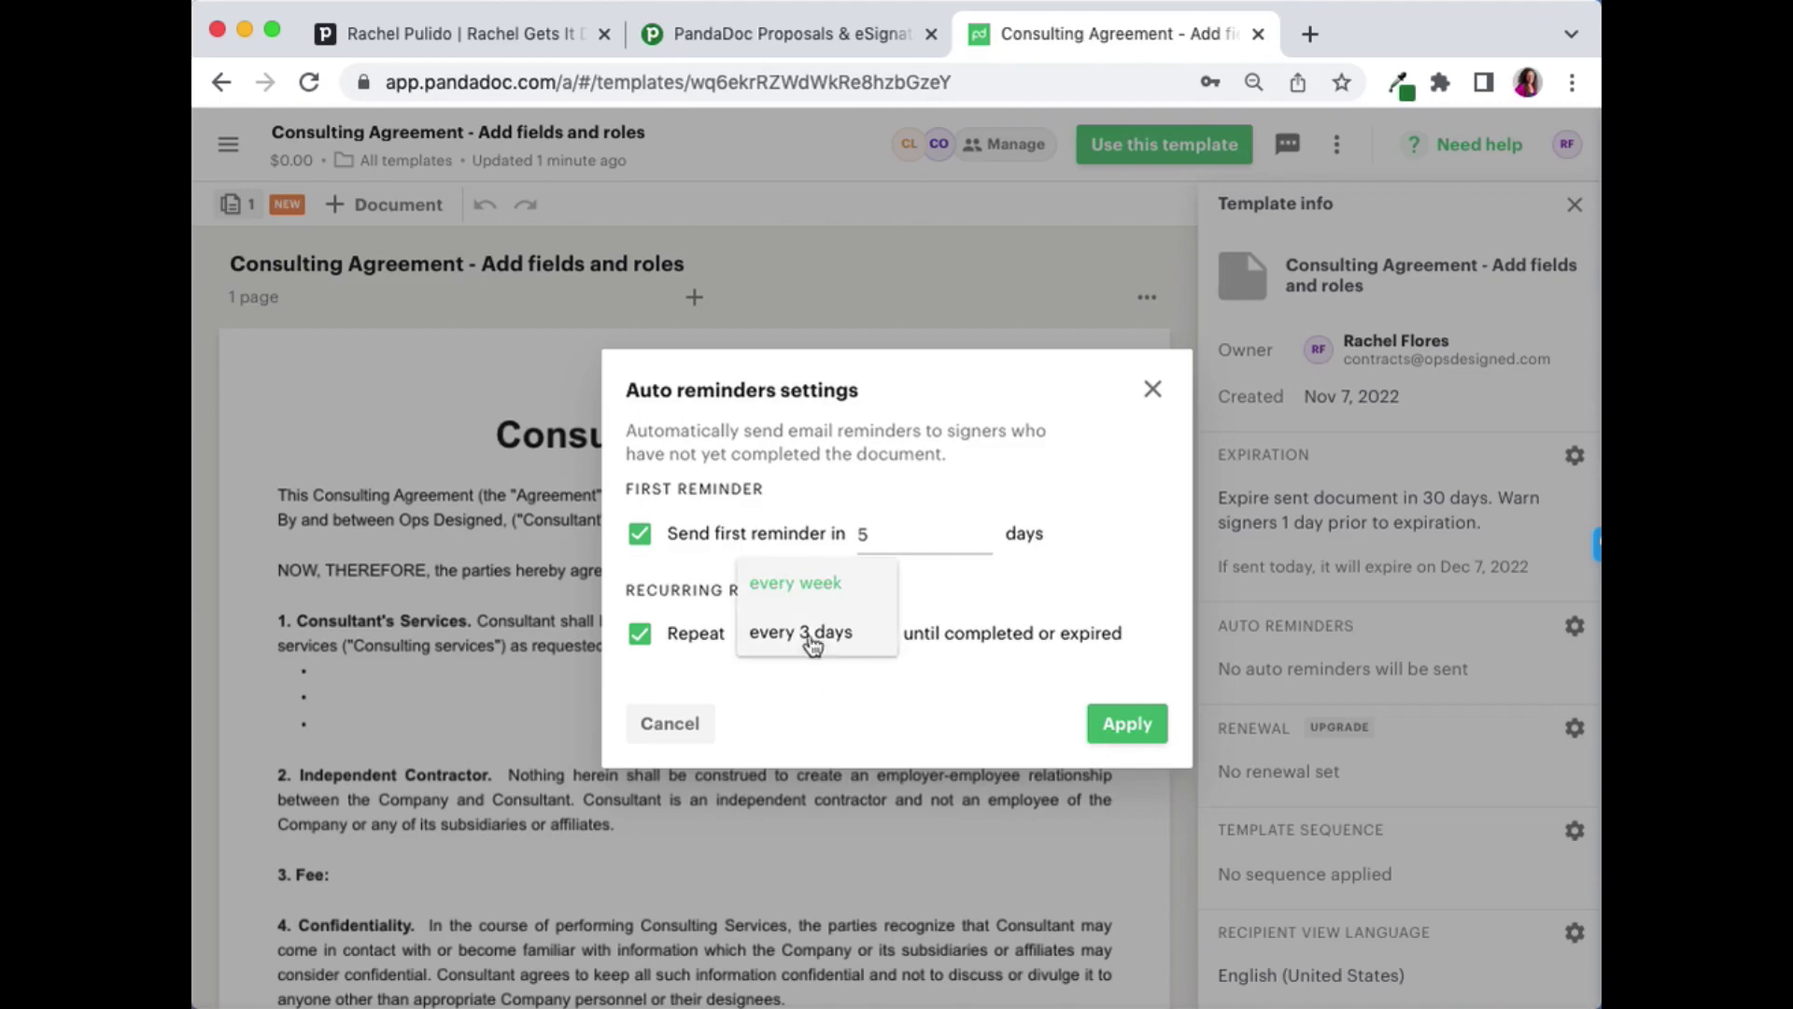
pyautogui.click(887, 724)
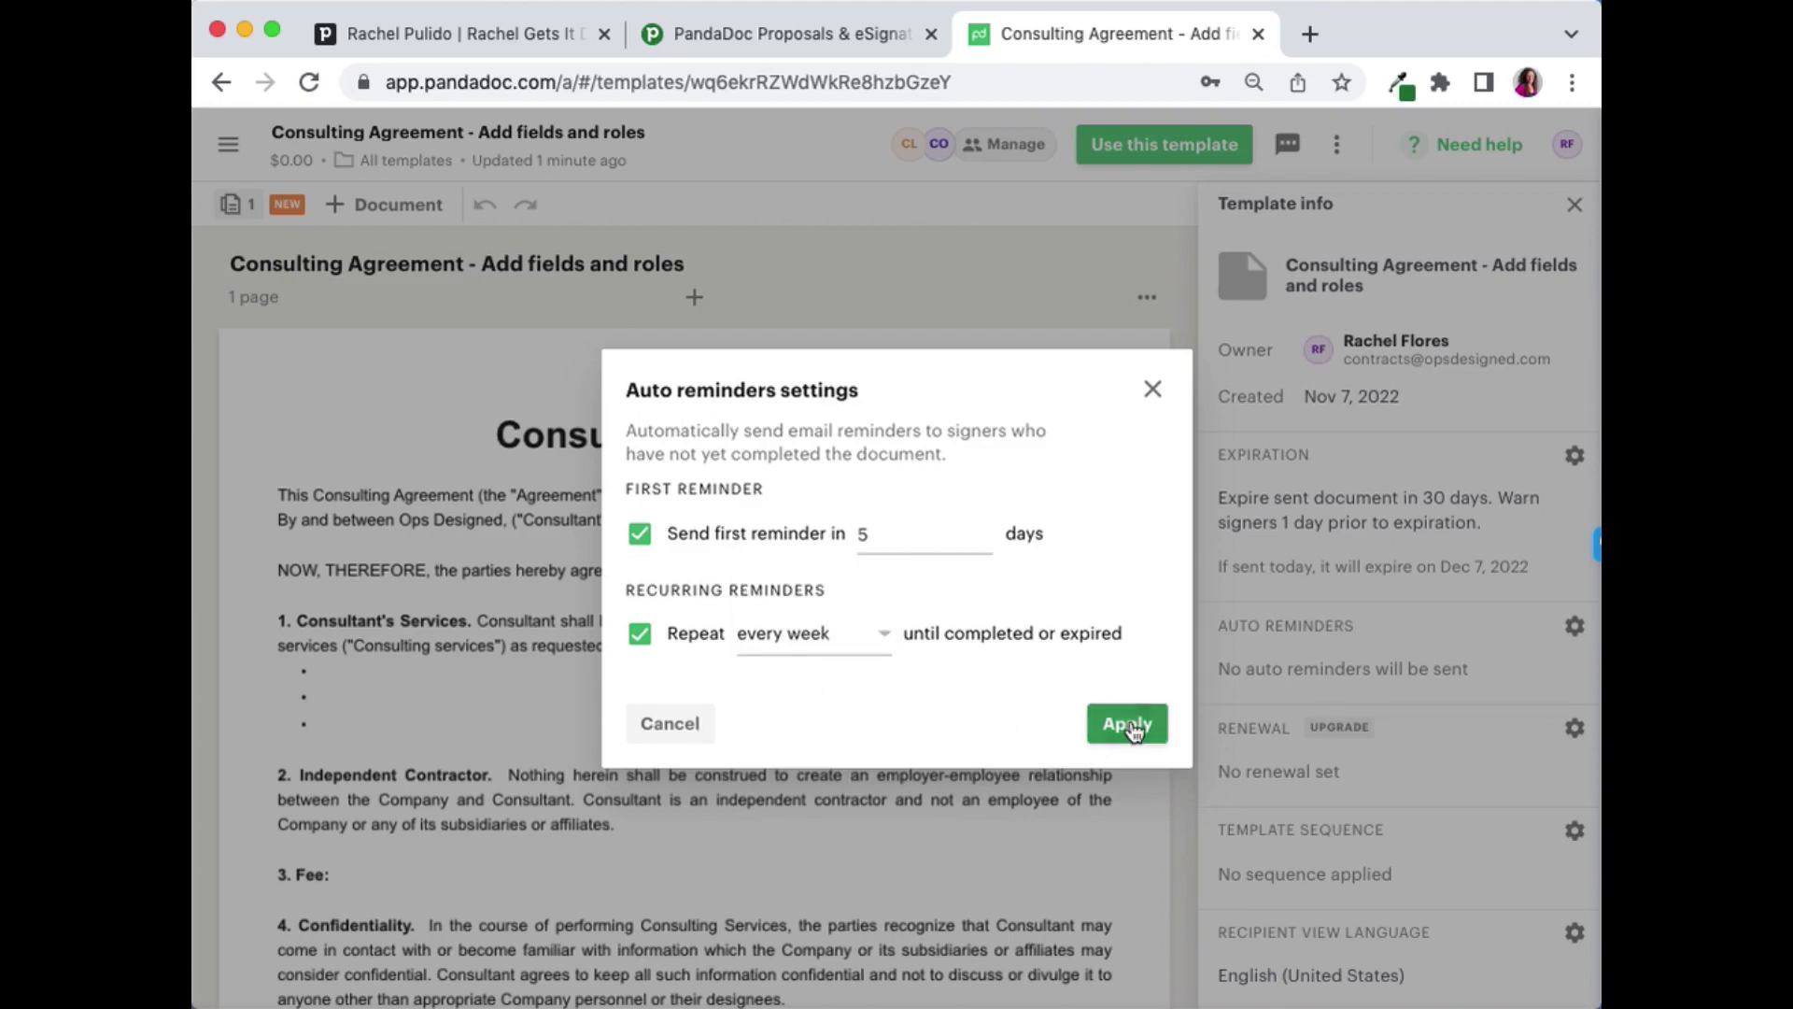
pyautogui.click(1127, 724)
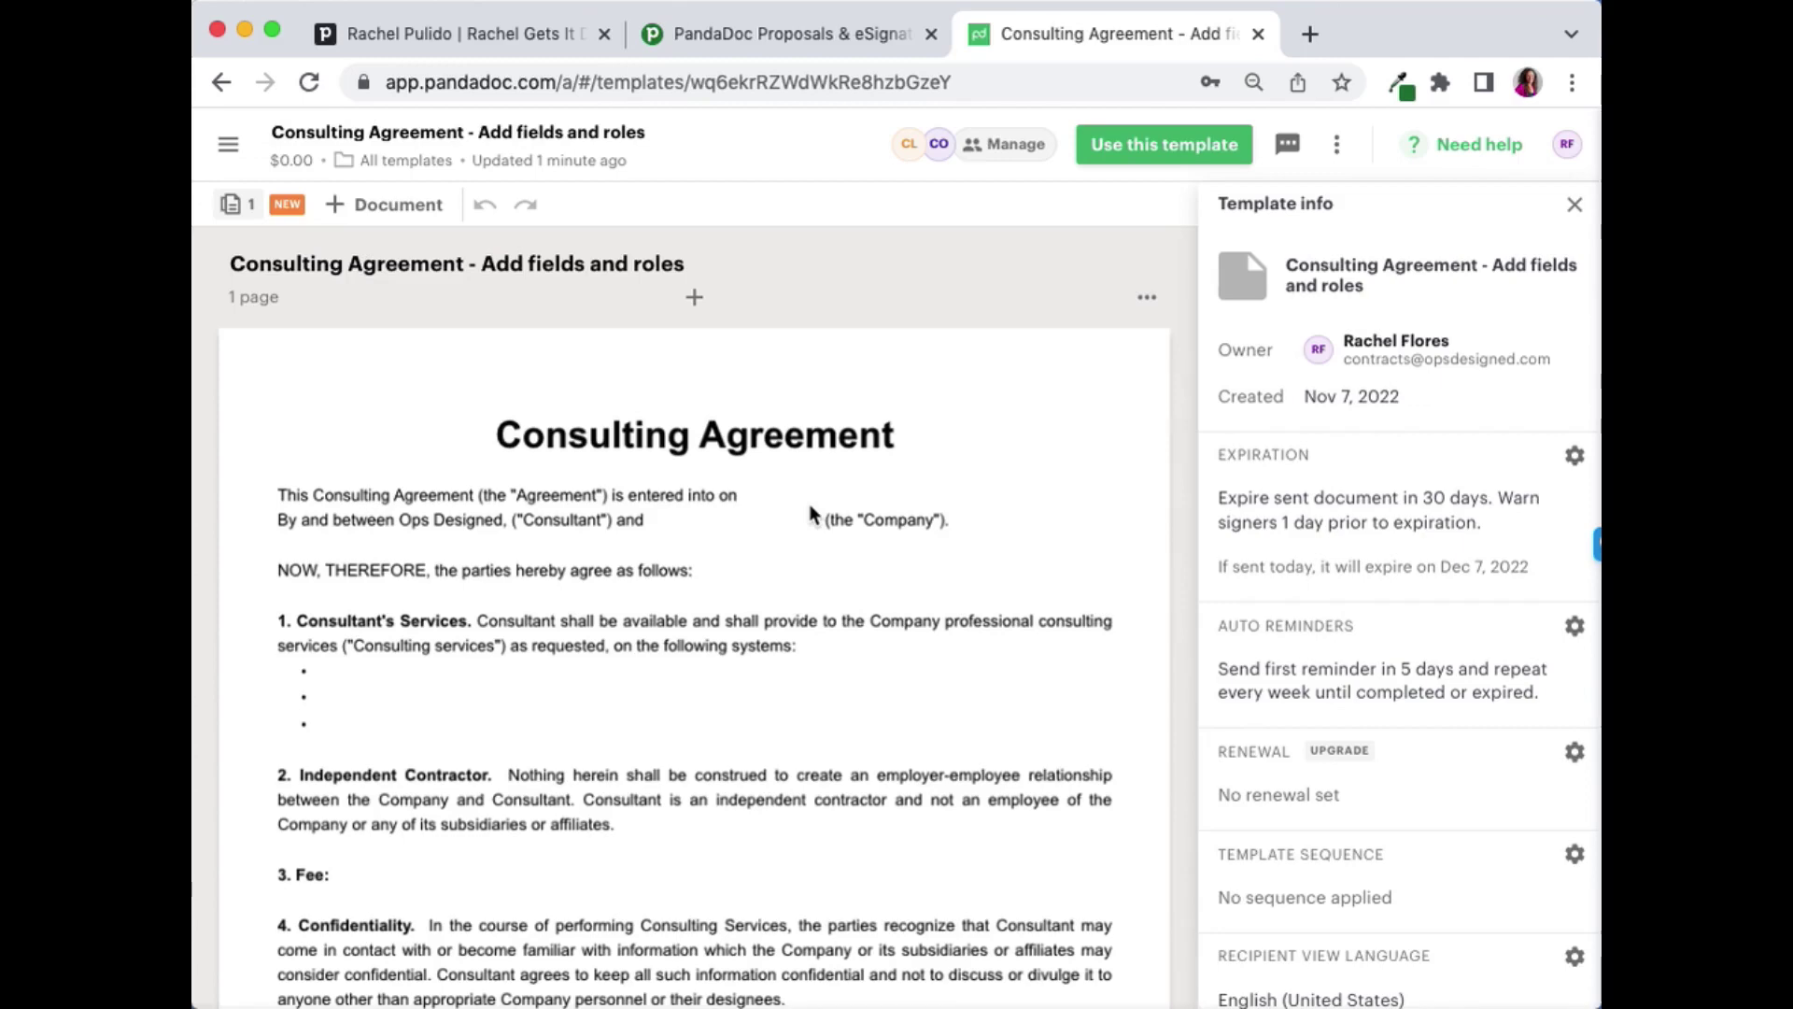
pyautogui.click(534, 43)
# - Open the deal's Create document options to view its PandaDoc tokens
pyautogui.scroll(-1, 678, 669)
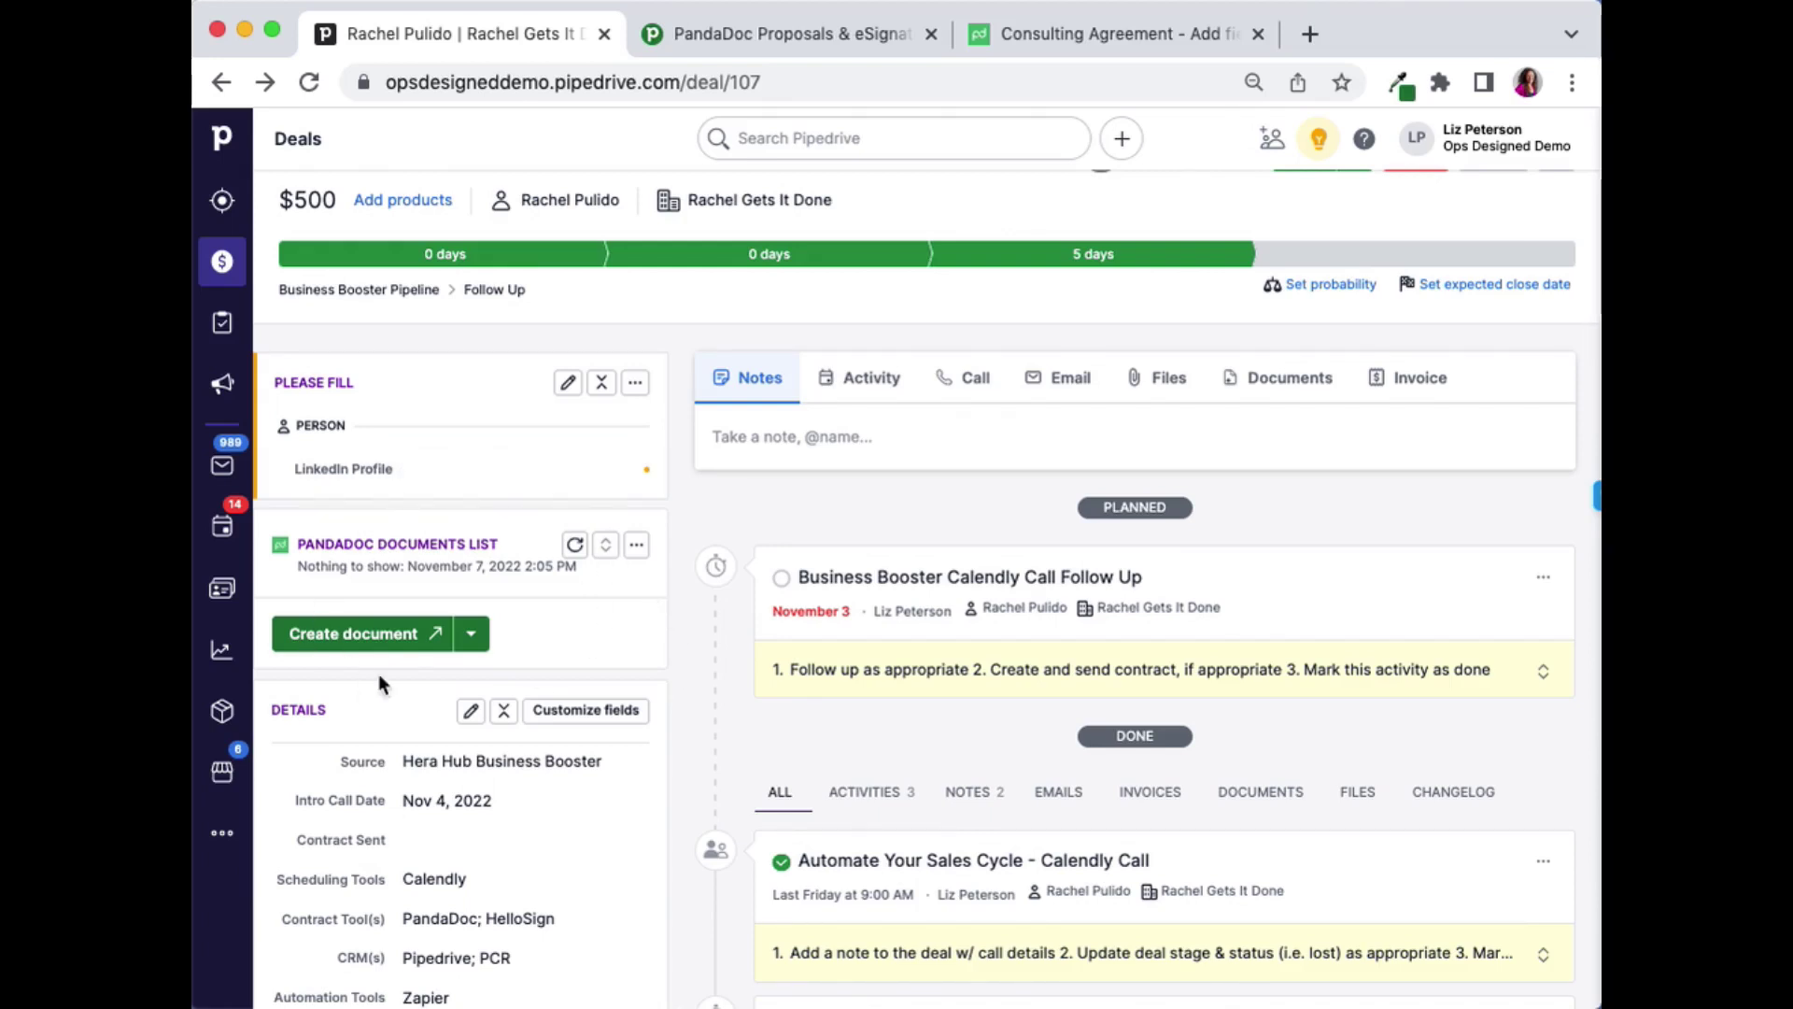
pyautogui.click(475, 638)
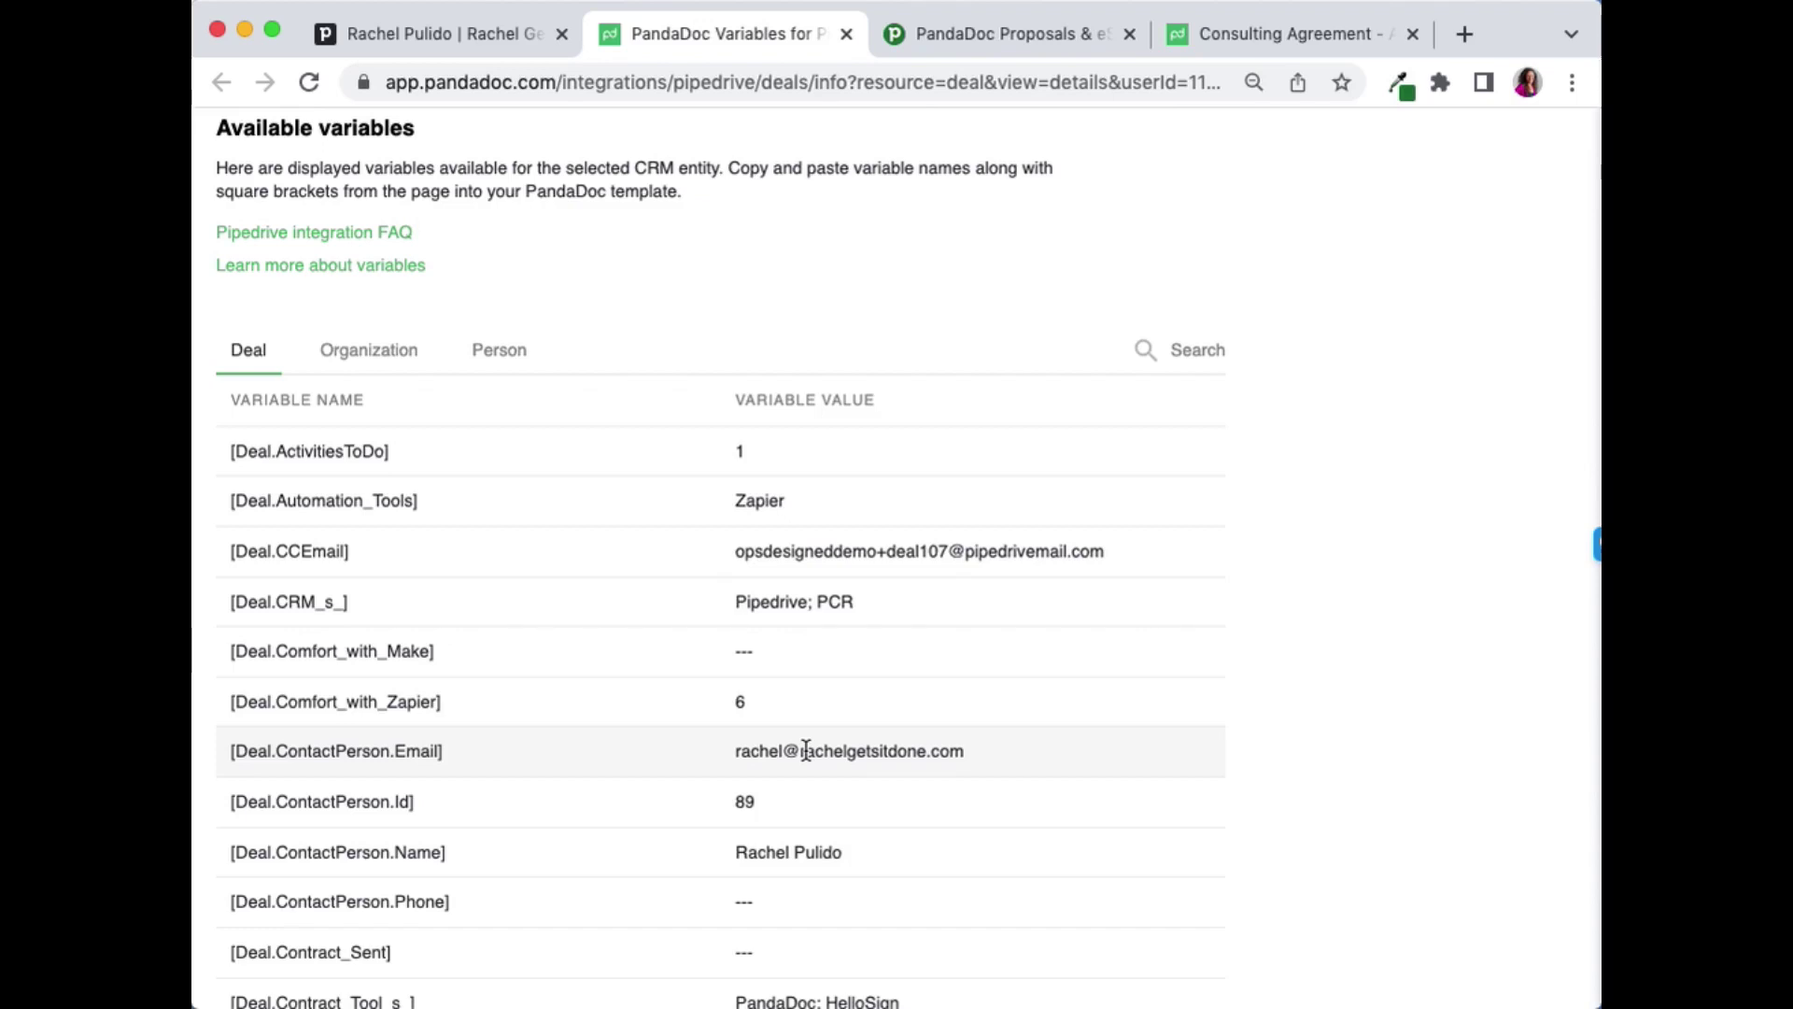
# - Reorder tabs to bring the template back, then search the variables page for 'date'
pyautogui.click(984, 32)
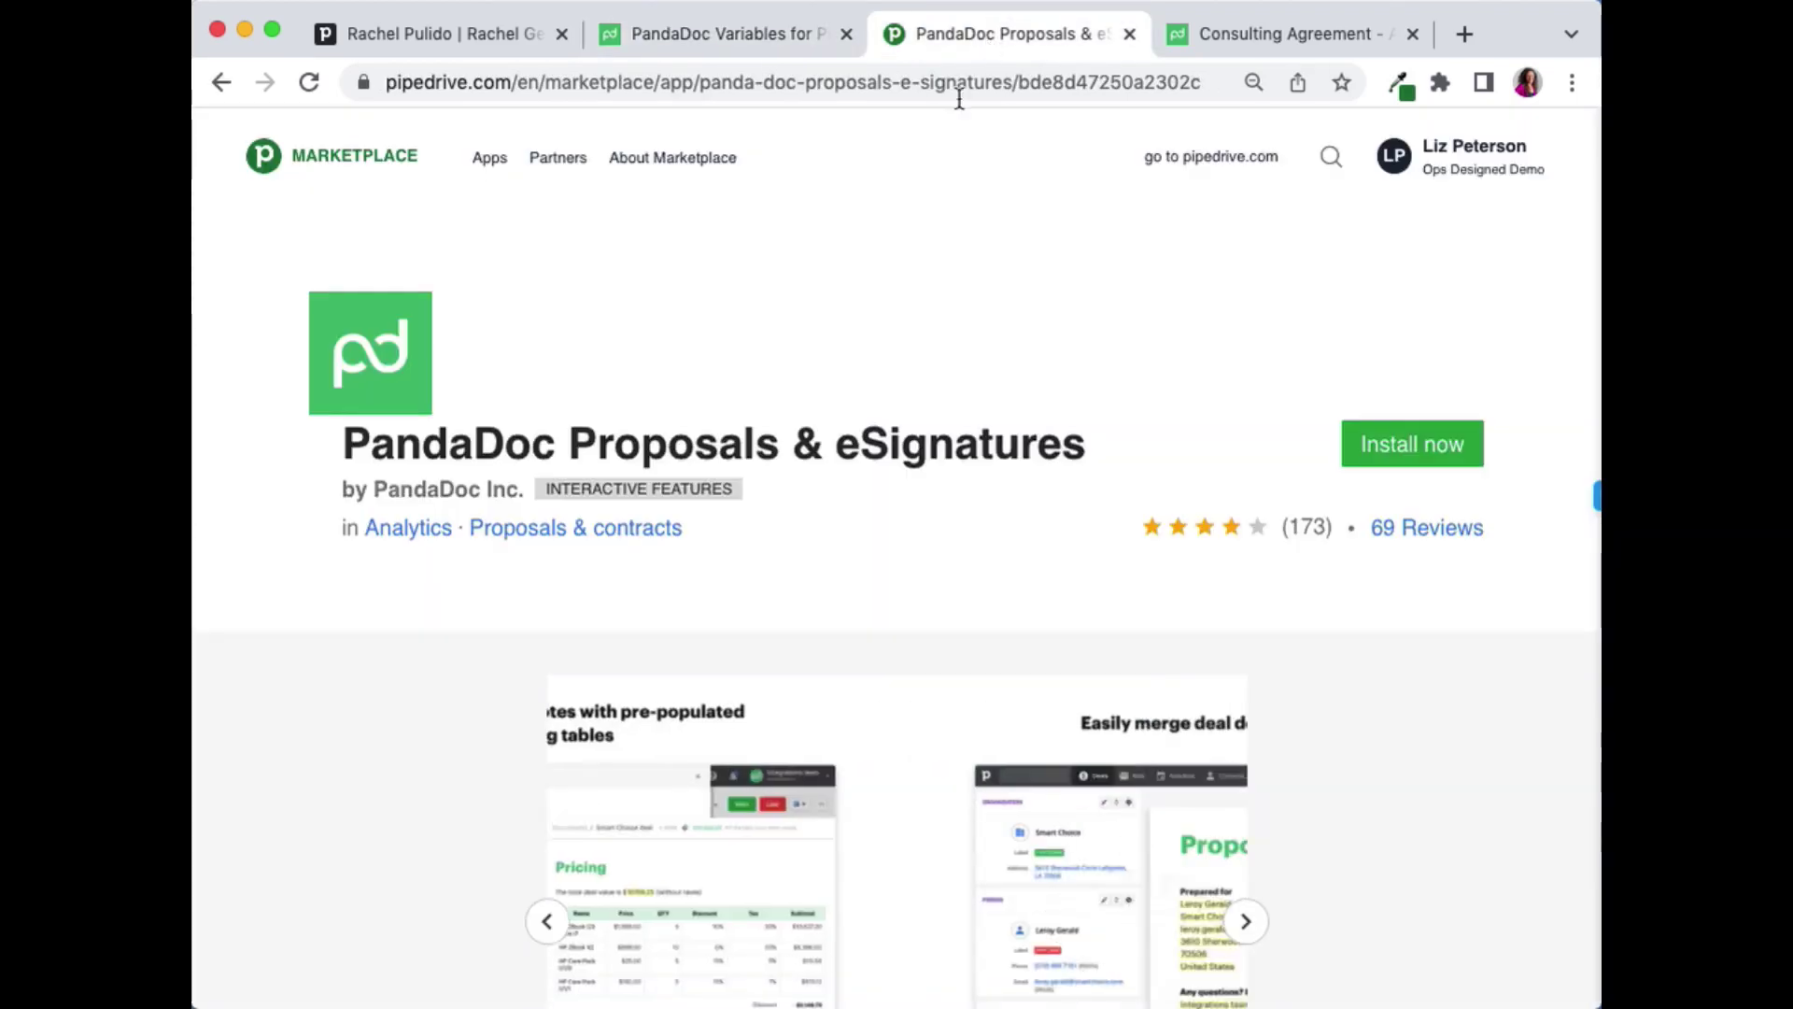
pyautogui.moveTo(1255, 42); pyautogui.dragTo(990, 38)
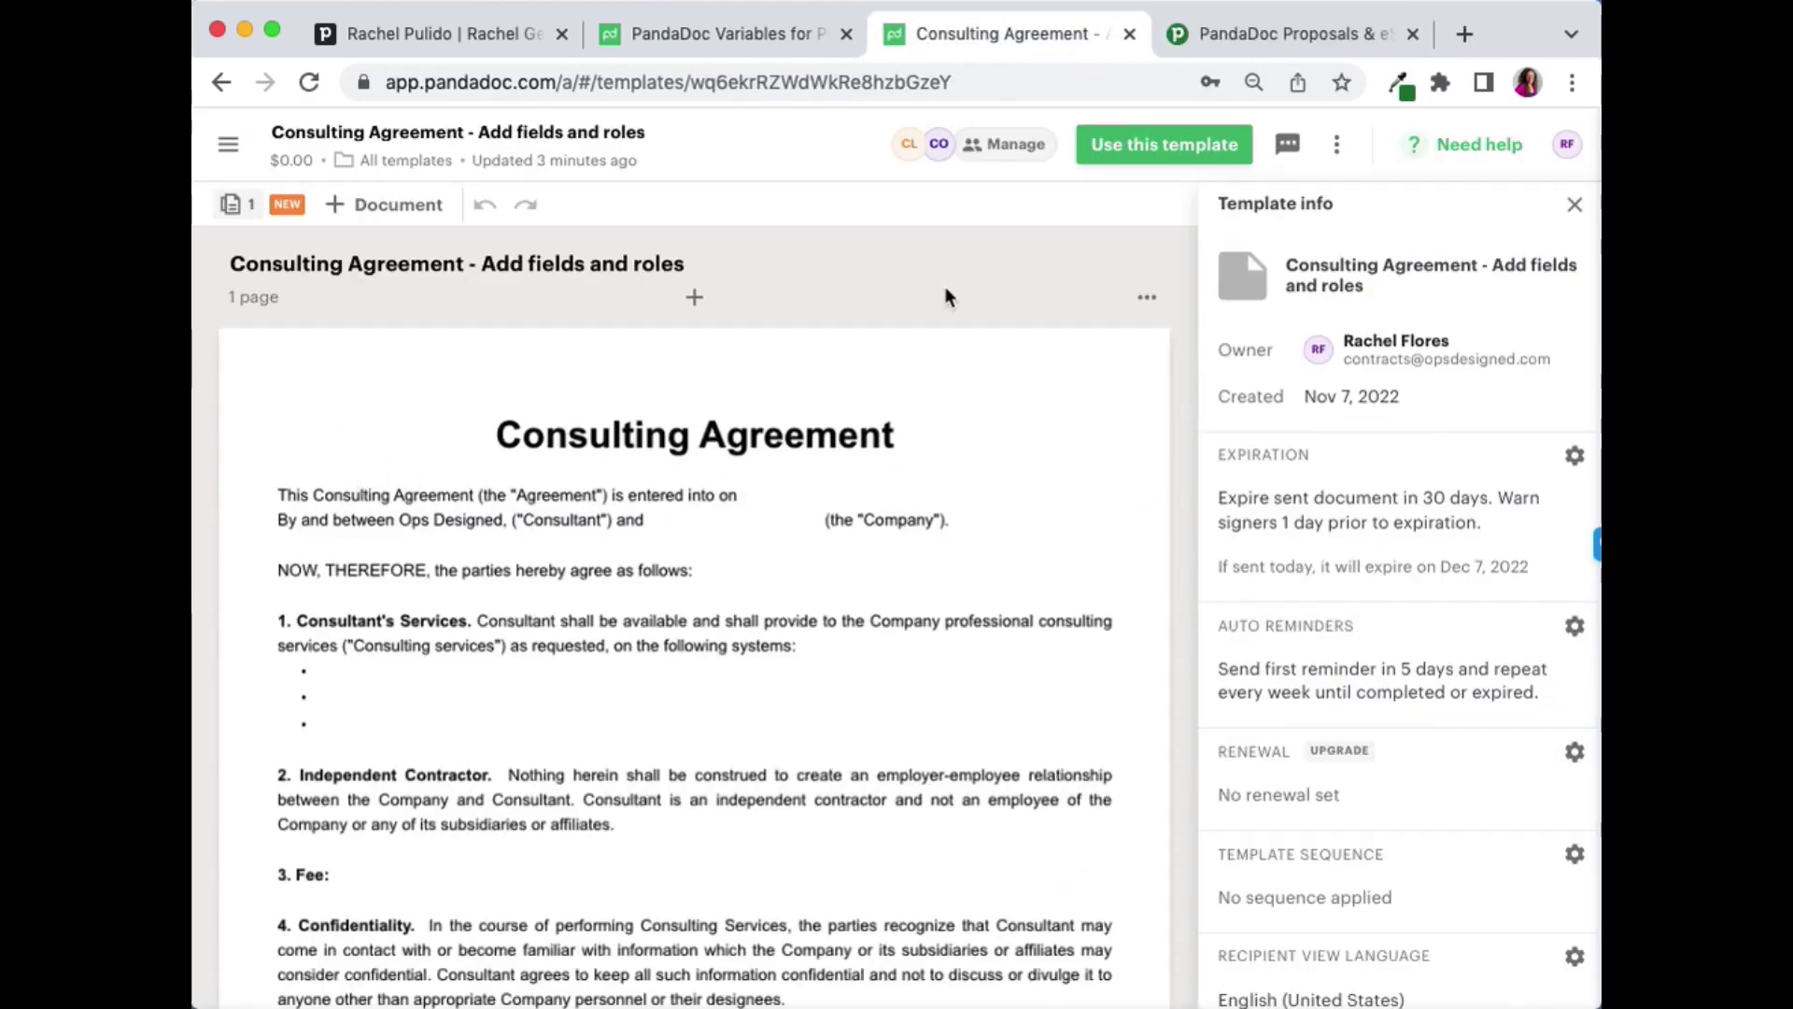
pyautogui.click(756, 497)
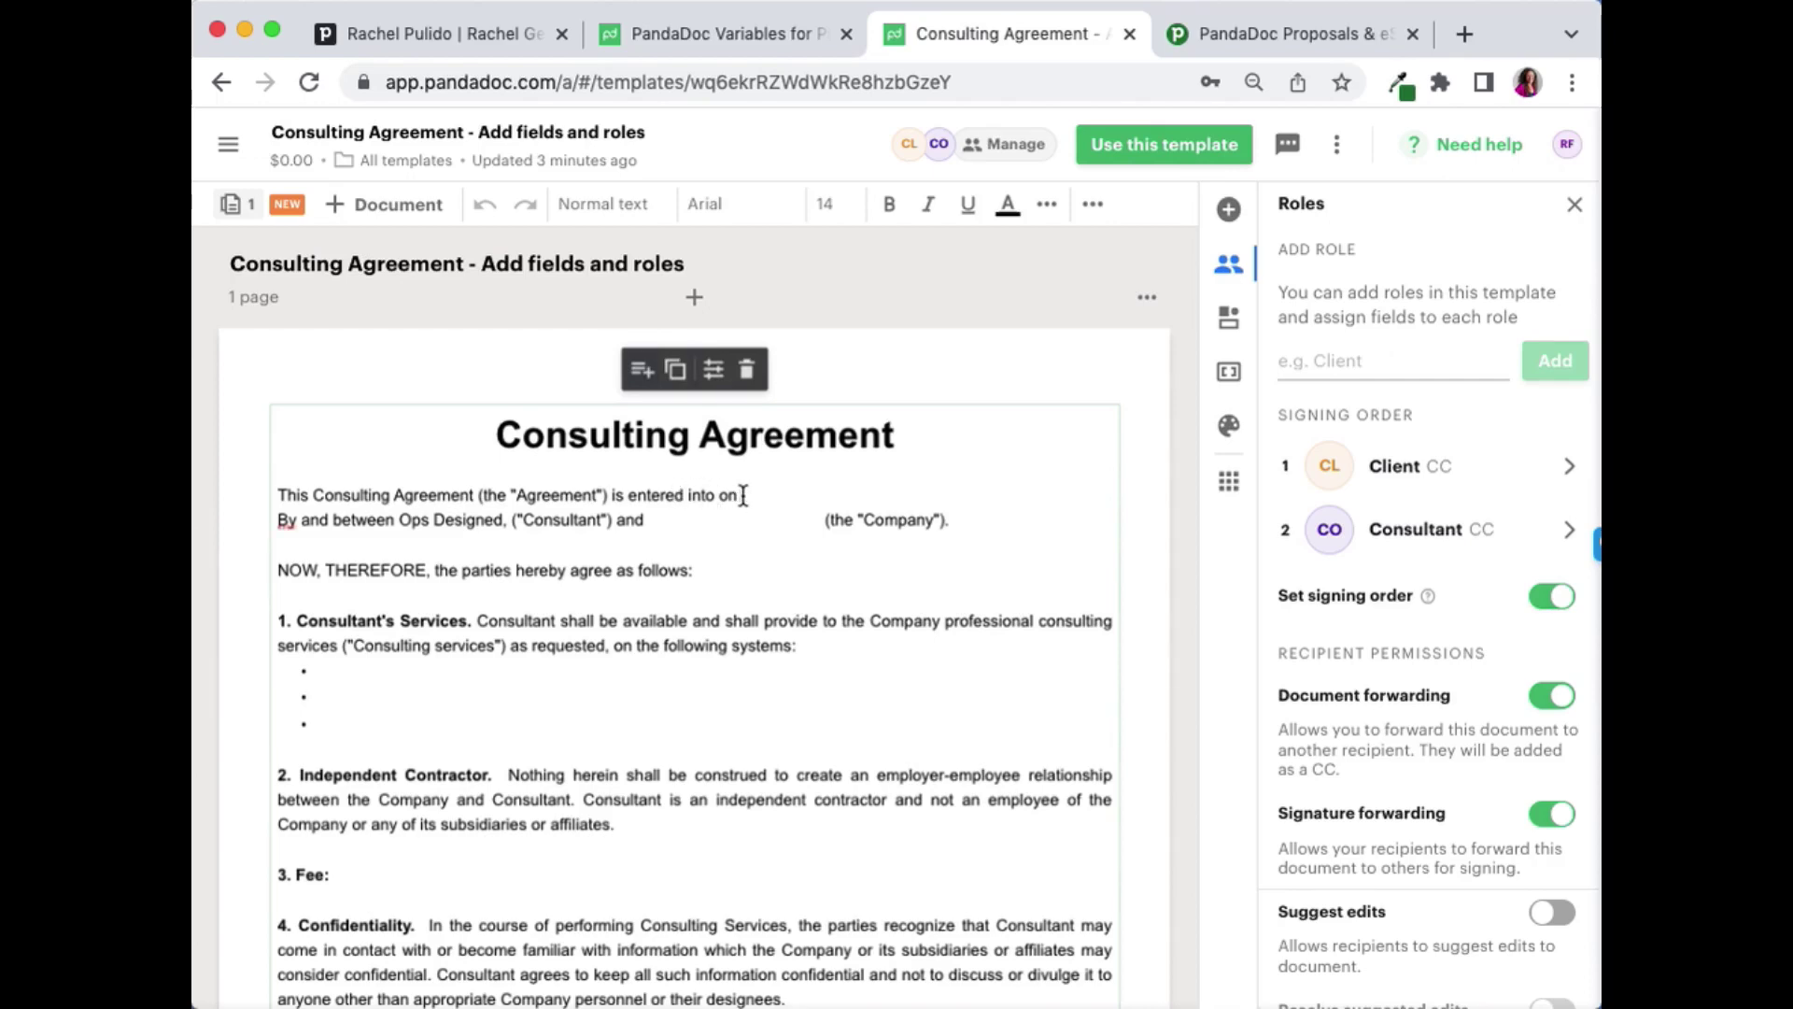
pyautogui.click(715, 34)
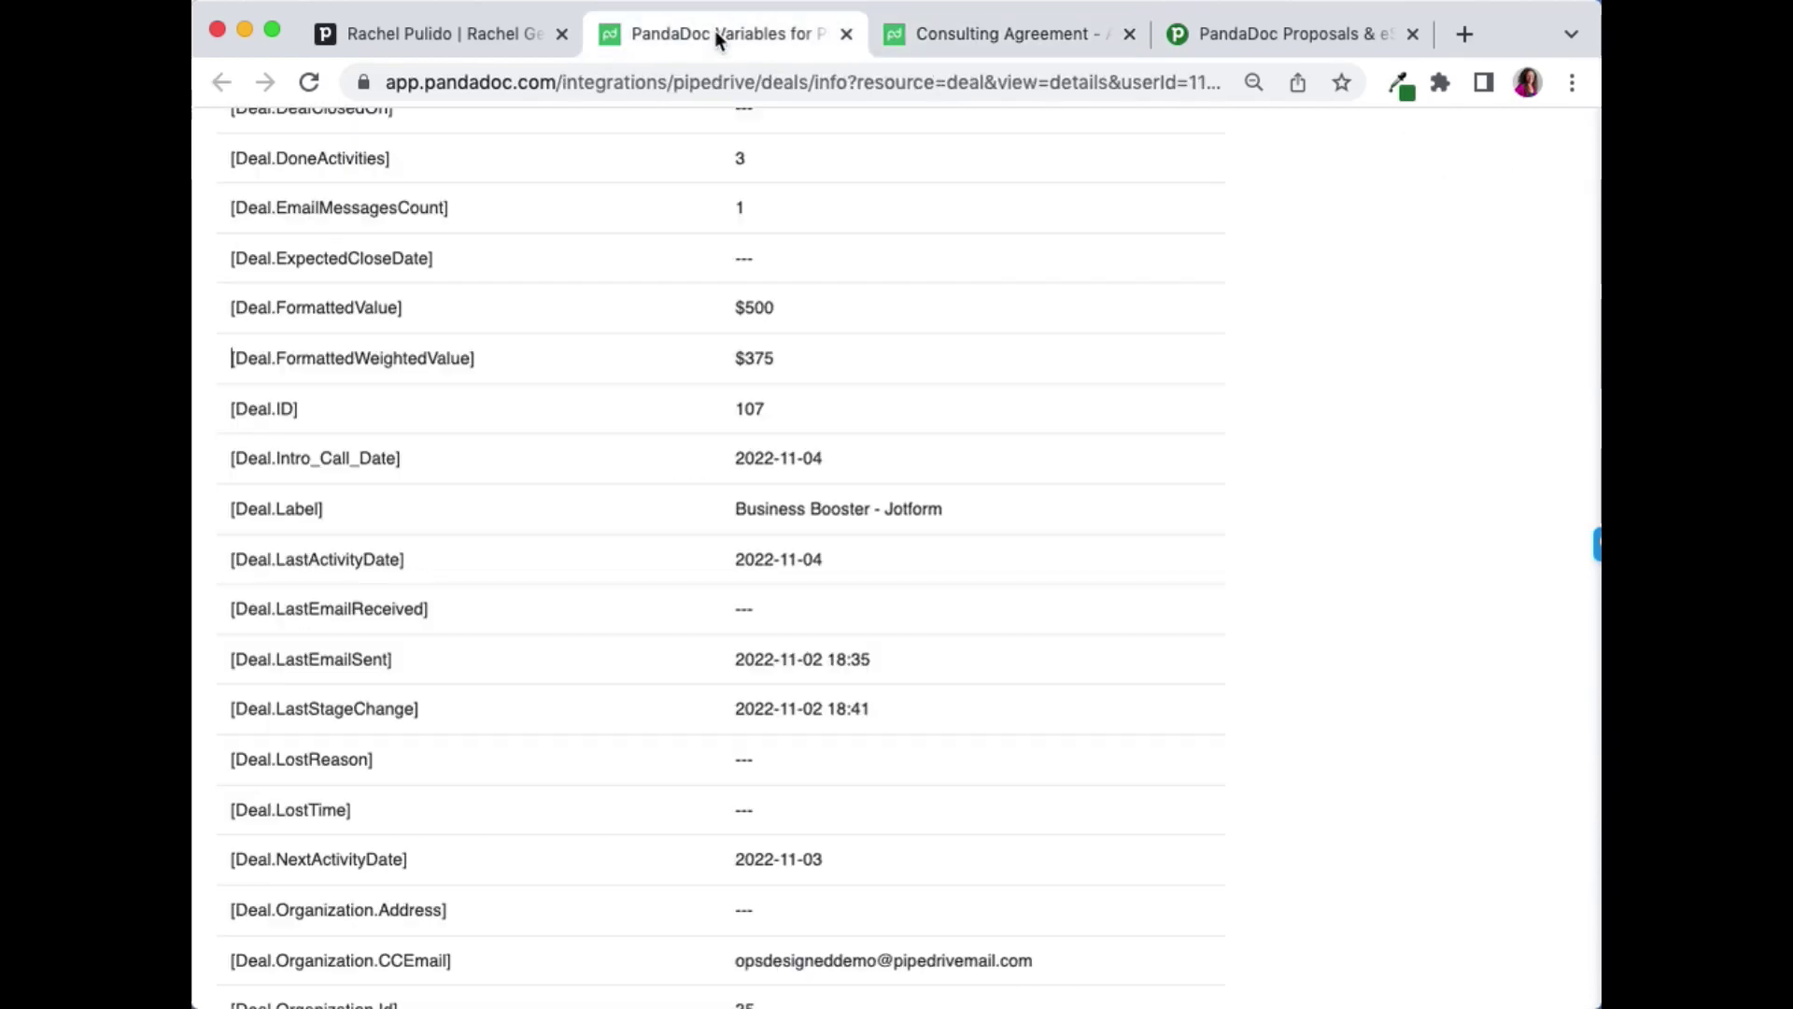
pyautogui.press('super+f')
pyautogui.press('Return')
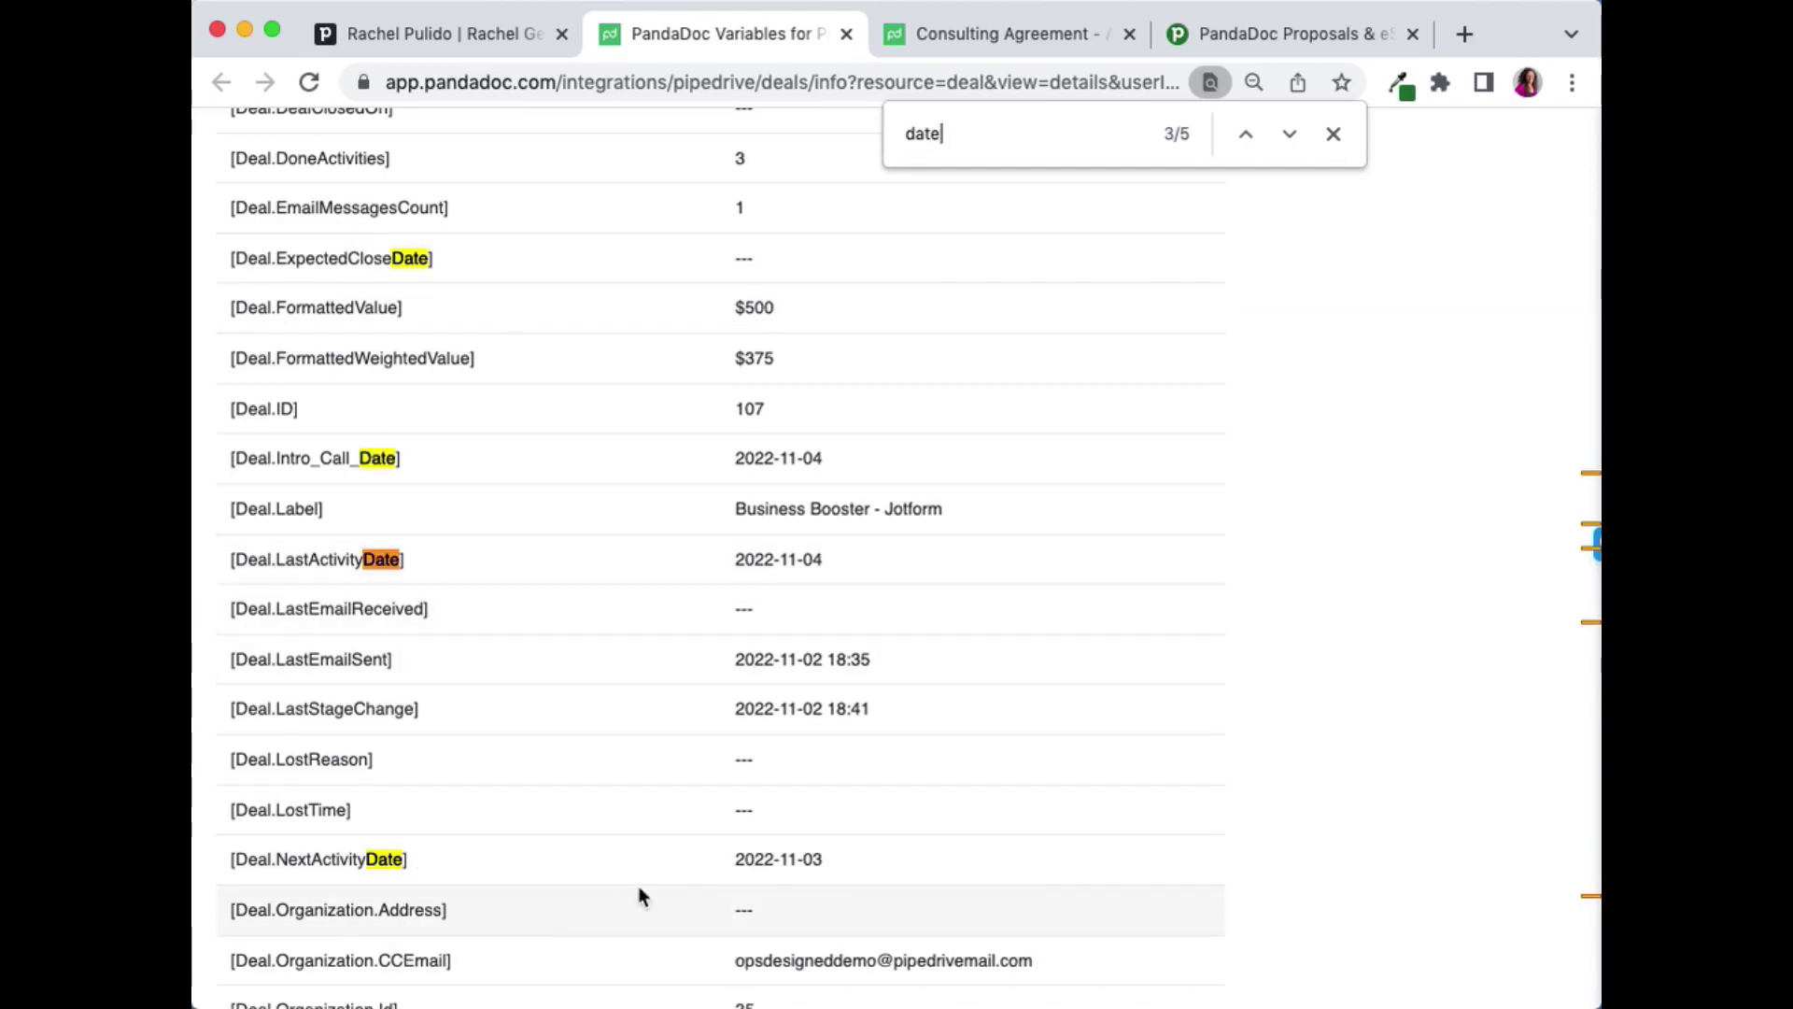
# - Copy [Deal.NextActivityDate] and paste it after 'entered into on' in the agreement
pyautogui.moveTo(329, 867); pyautogui.dragTo(222, 867)
pyautogui.press('cmd+c')
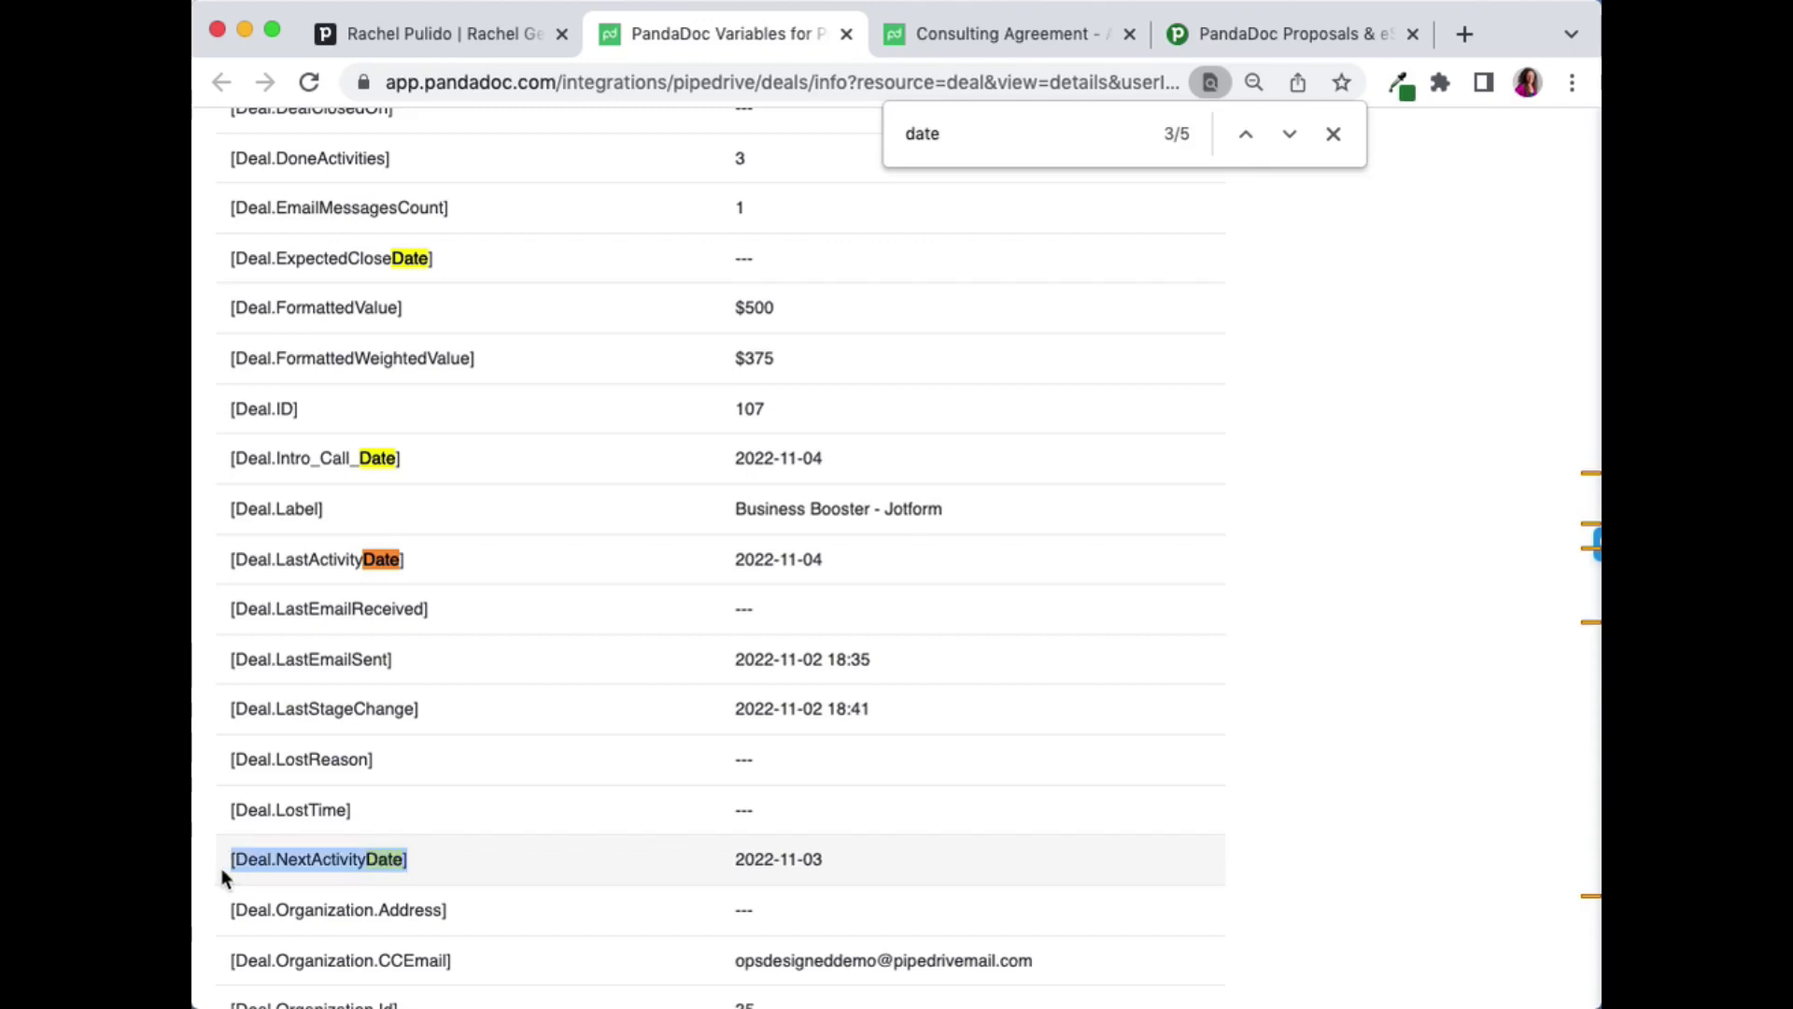
pyautogui.click(910, 32)
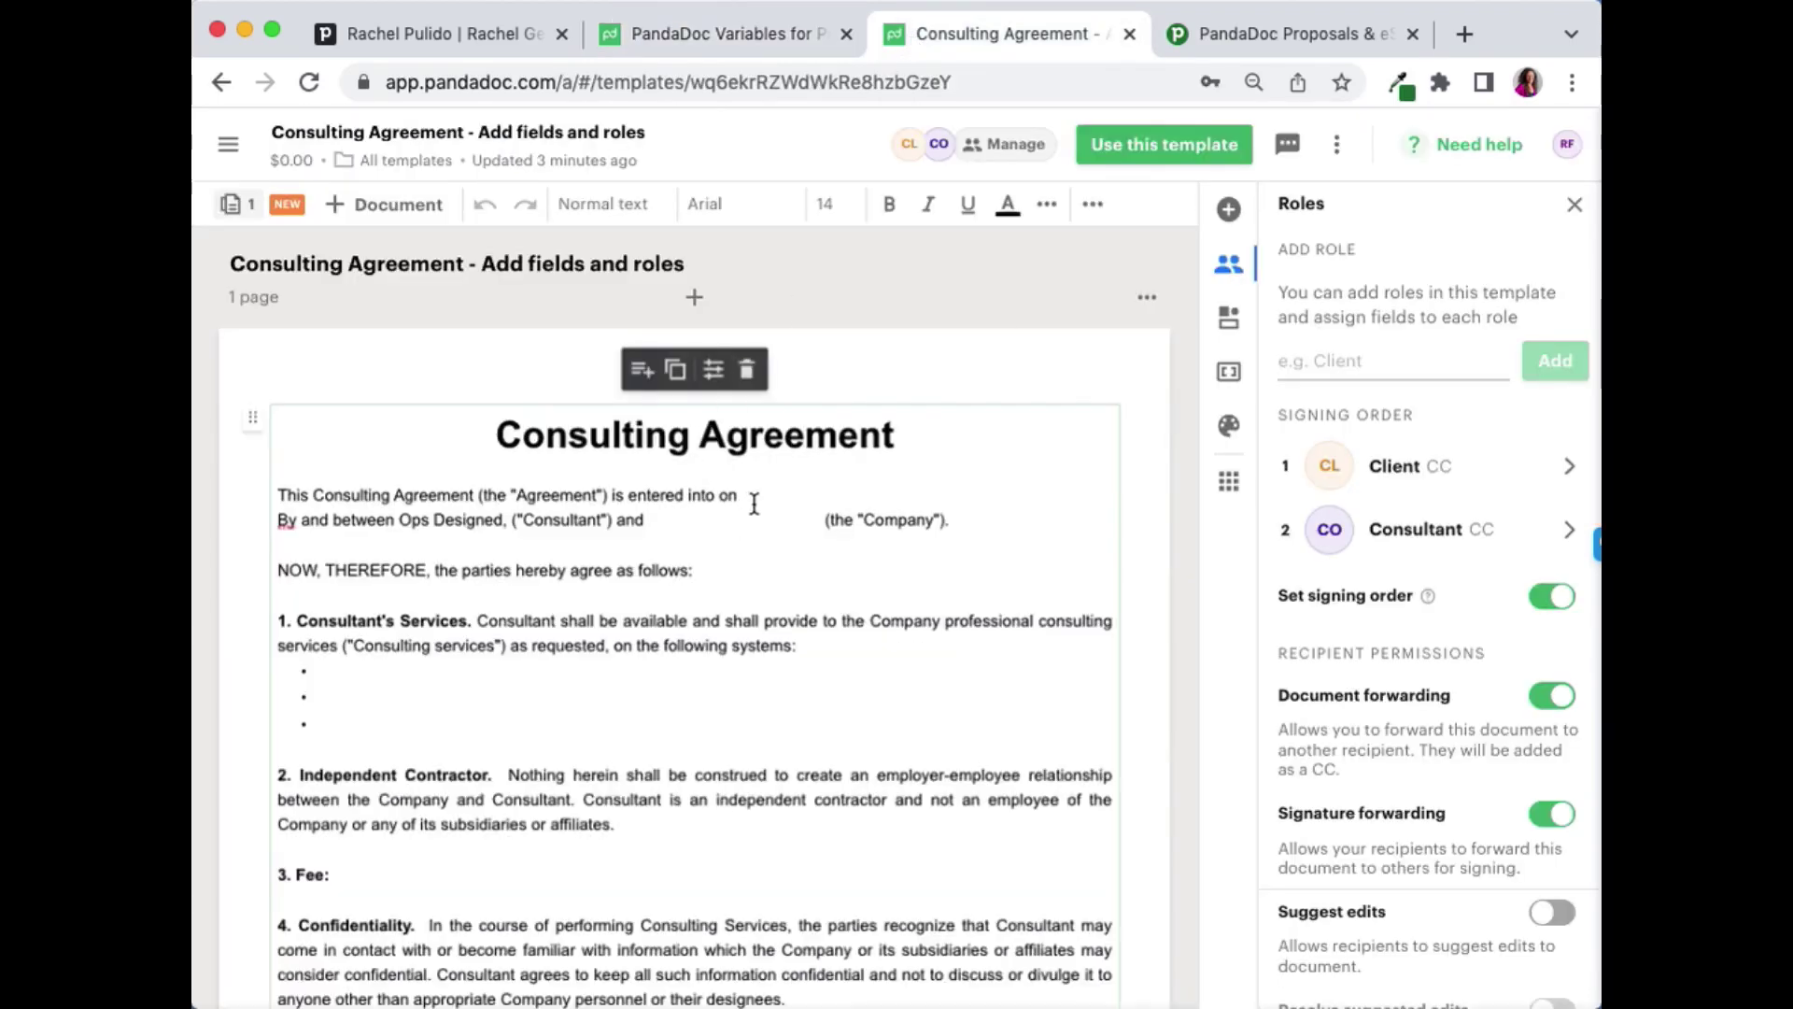
pyautogui.press('cmd+v')
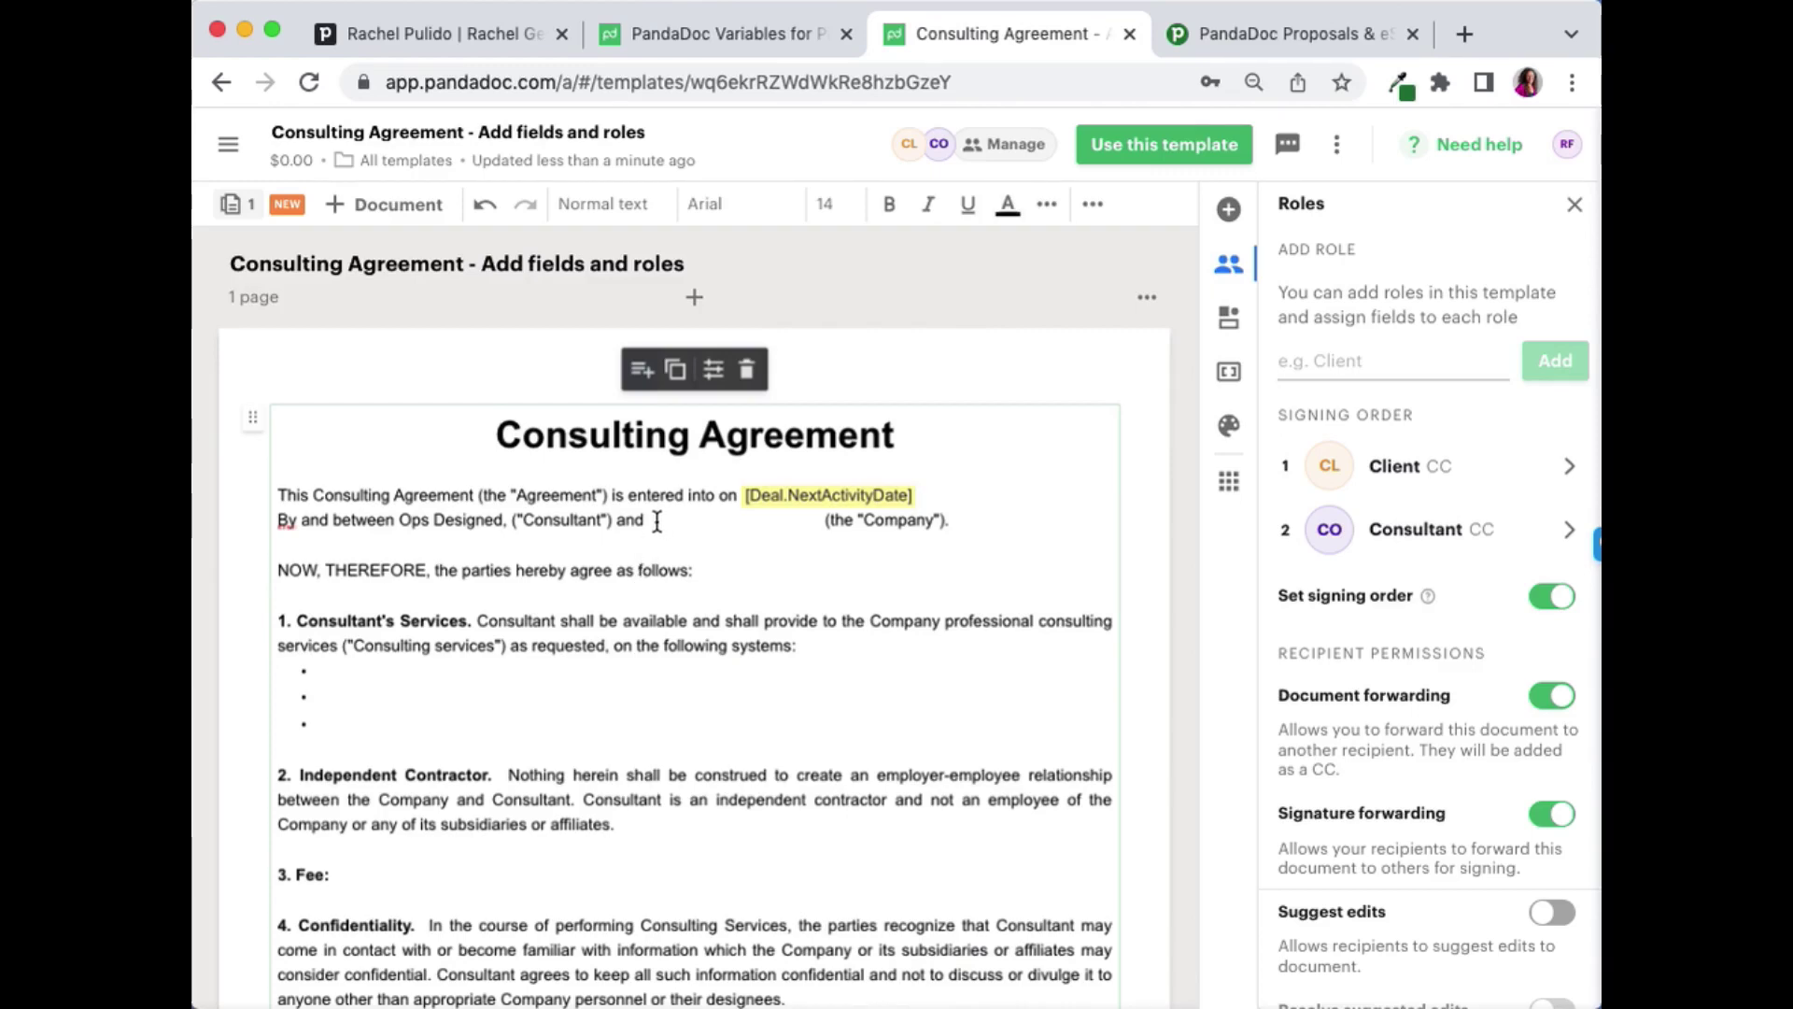
# - Select the company-name blank in the agreement and return to the variables page
pyautogui.moveTo(453, 523); pyautogui.dragTo(1020, 522)
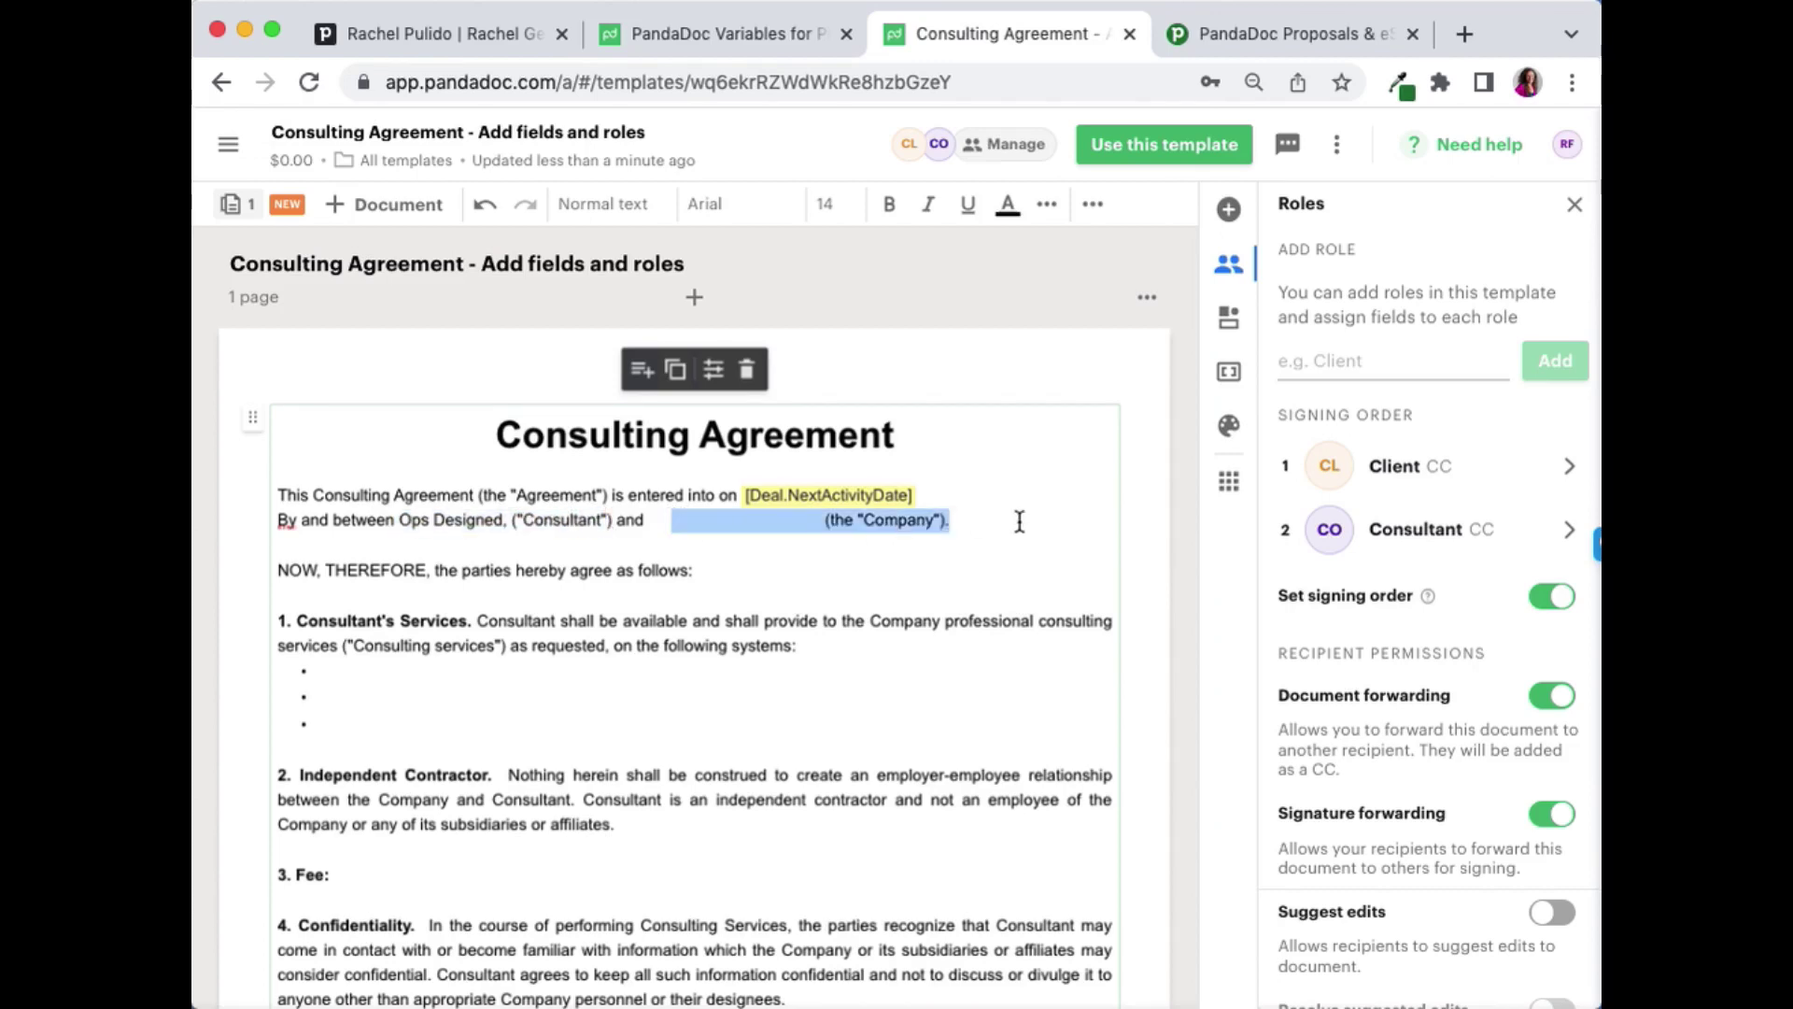
pyautogui.click(713, 38)
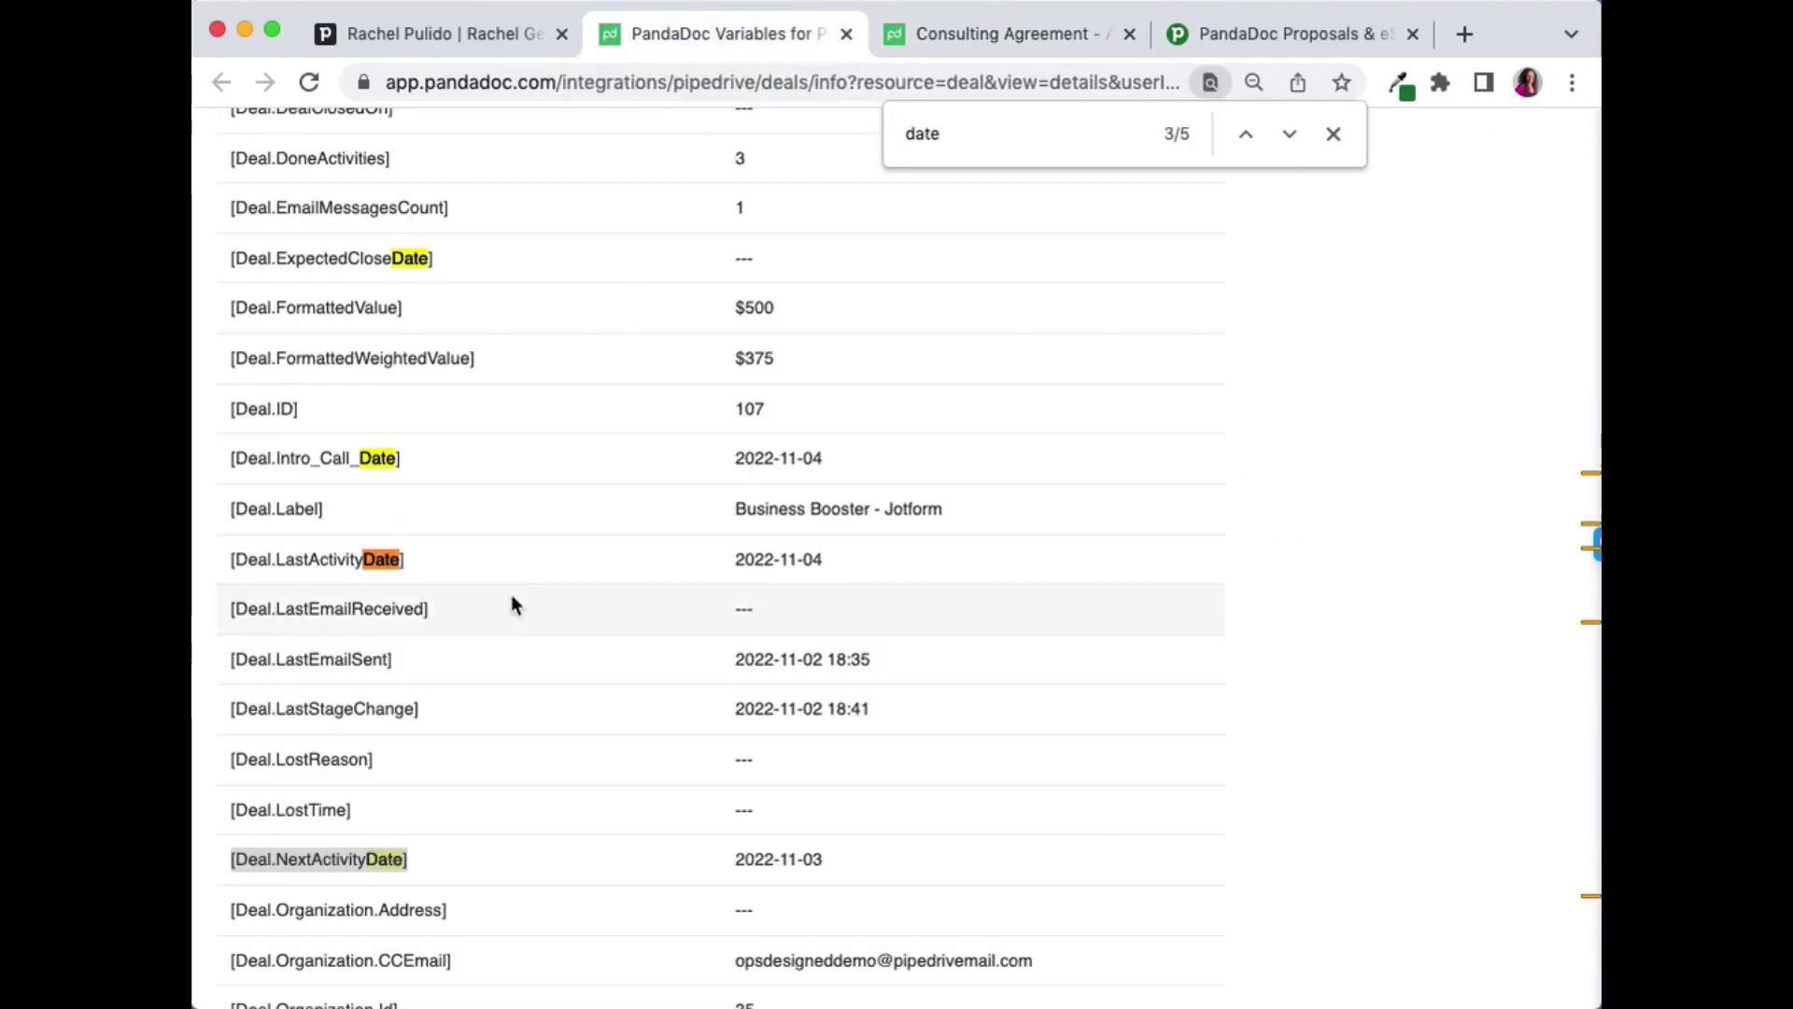
pyautogui.scroll(10, 512, 594)
# - Find 'name' in Organization variables and paste [Organization.Name] into the company blank, deleting the gap
pyautogui.click(387, 440)
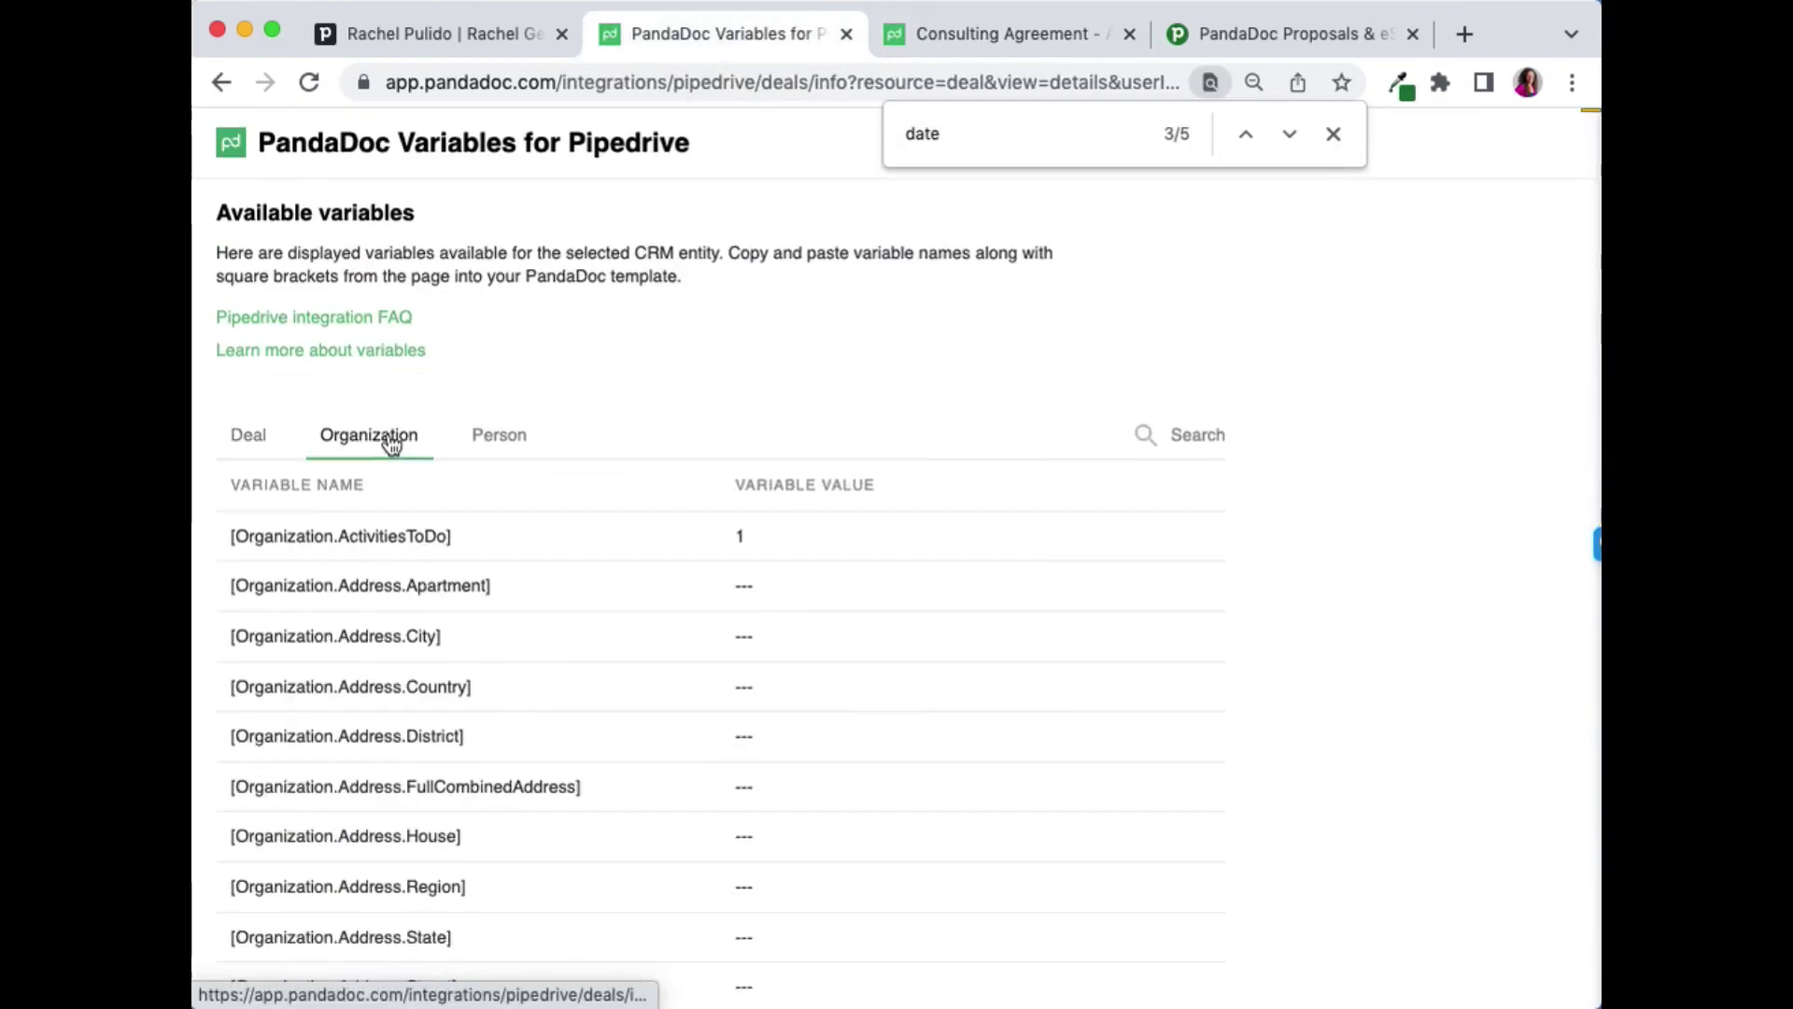
pyautogui.write('name')
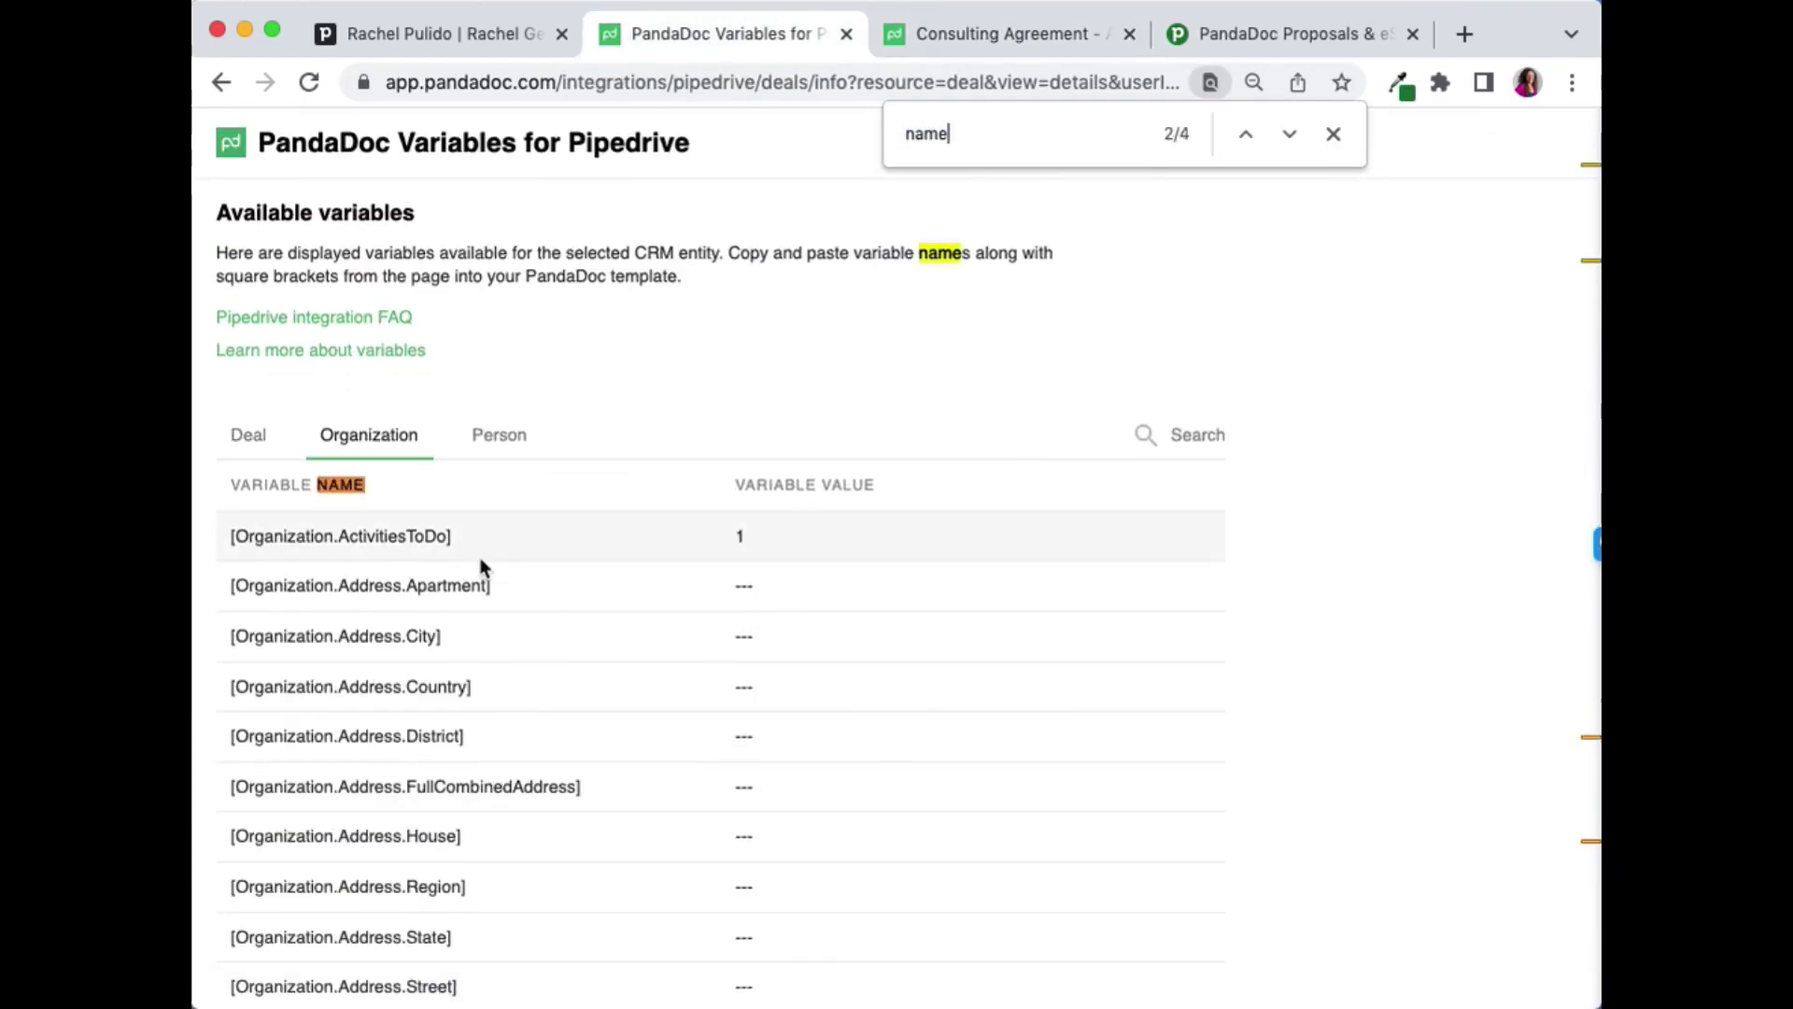
pyautogui.press('Return')
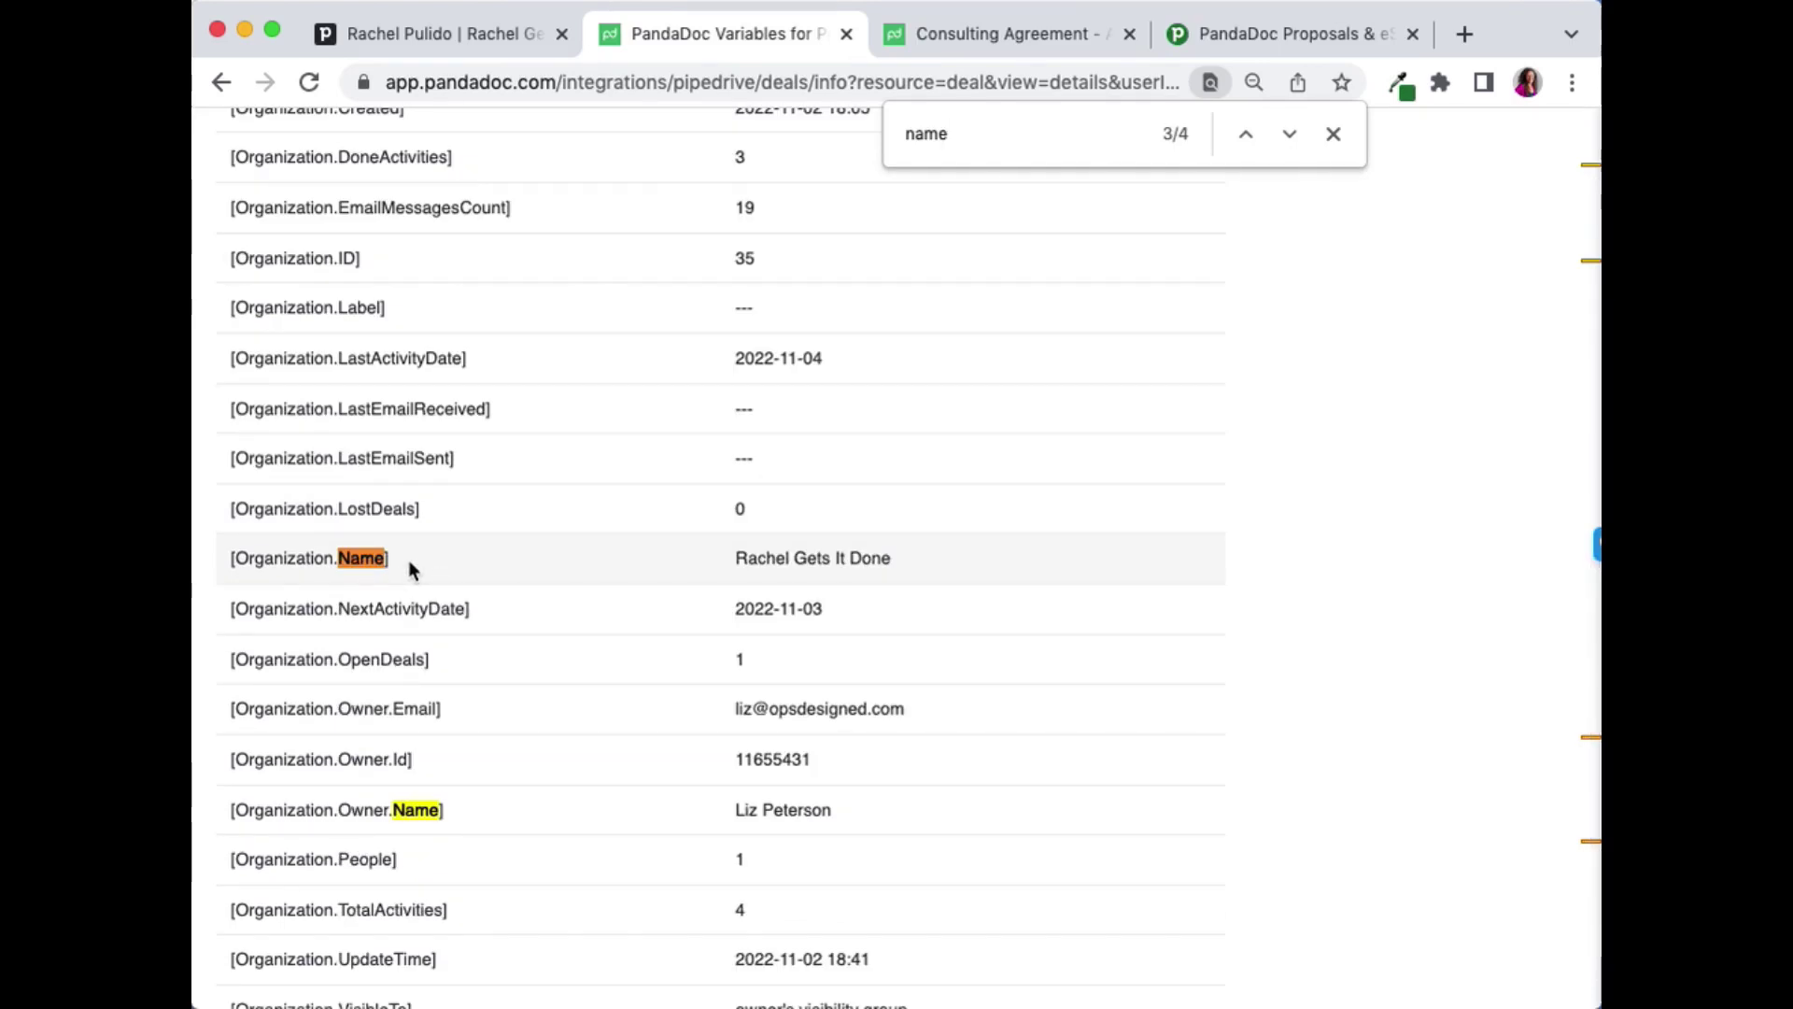
pyautogui.moveTo(400, 569); pyautogui.dragTo(221, 564)
pyautogui.press('super+c')
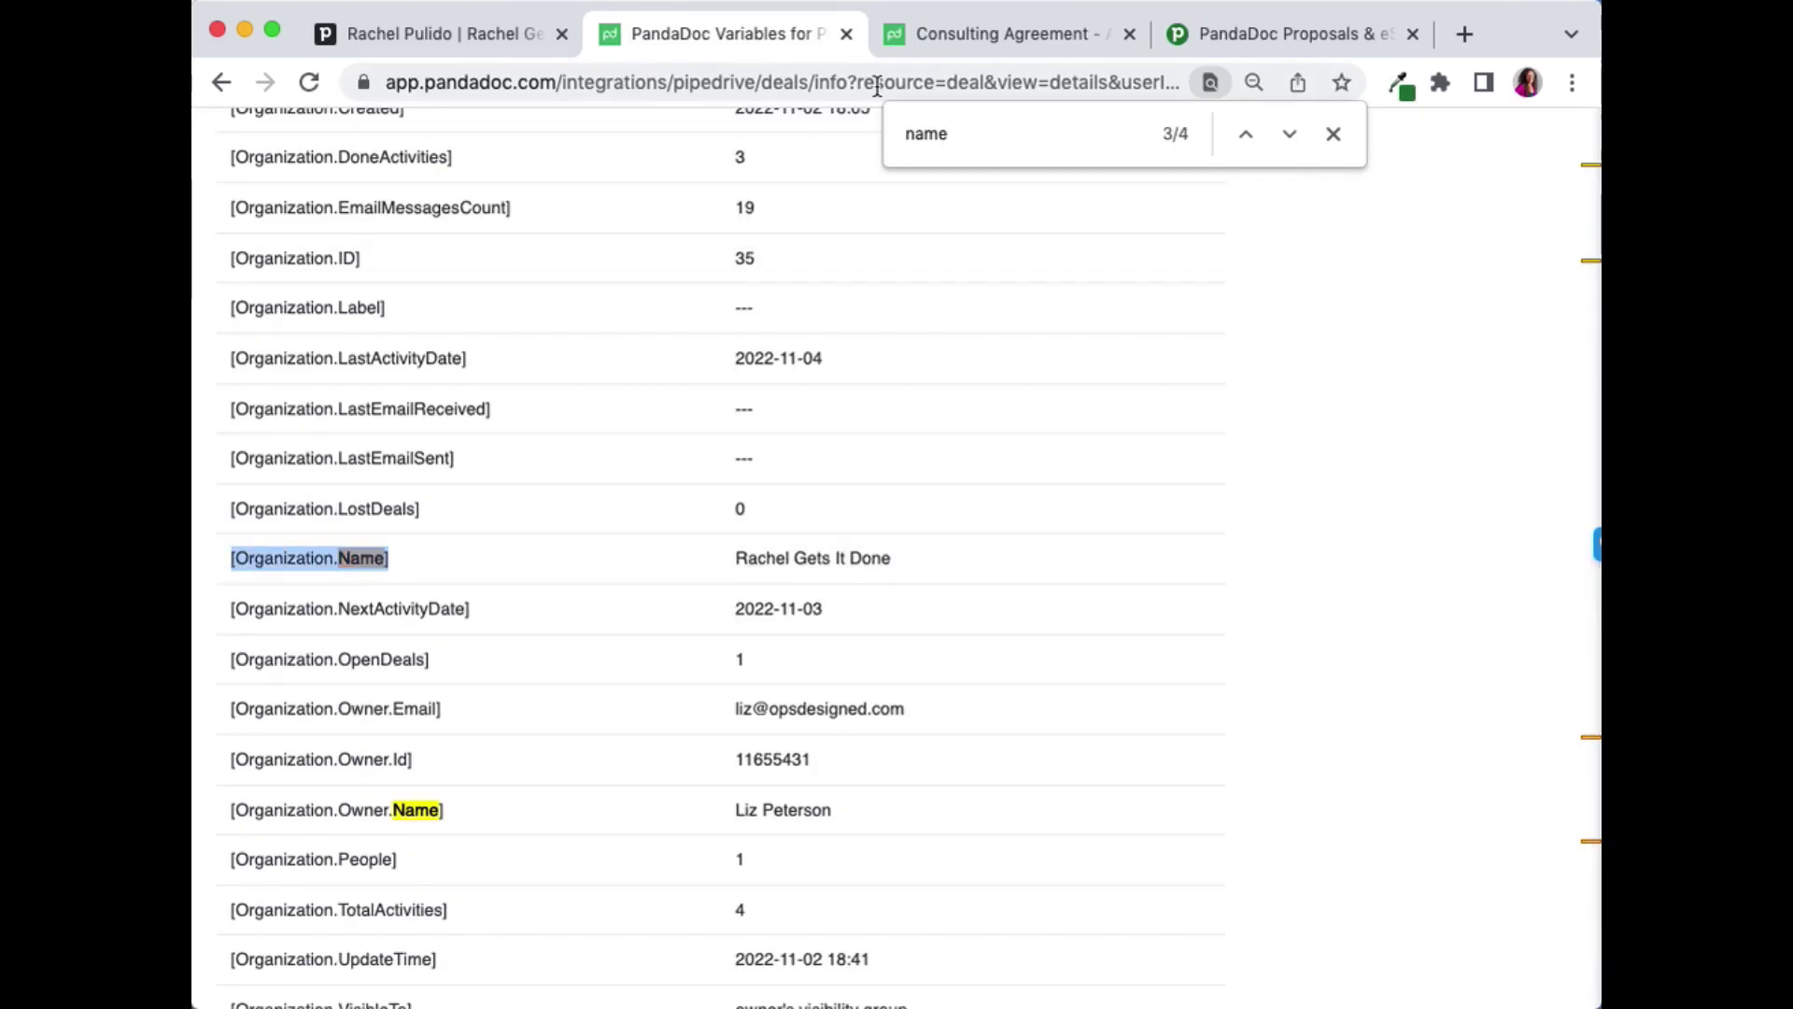
pyautogui.click(971, 39)
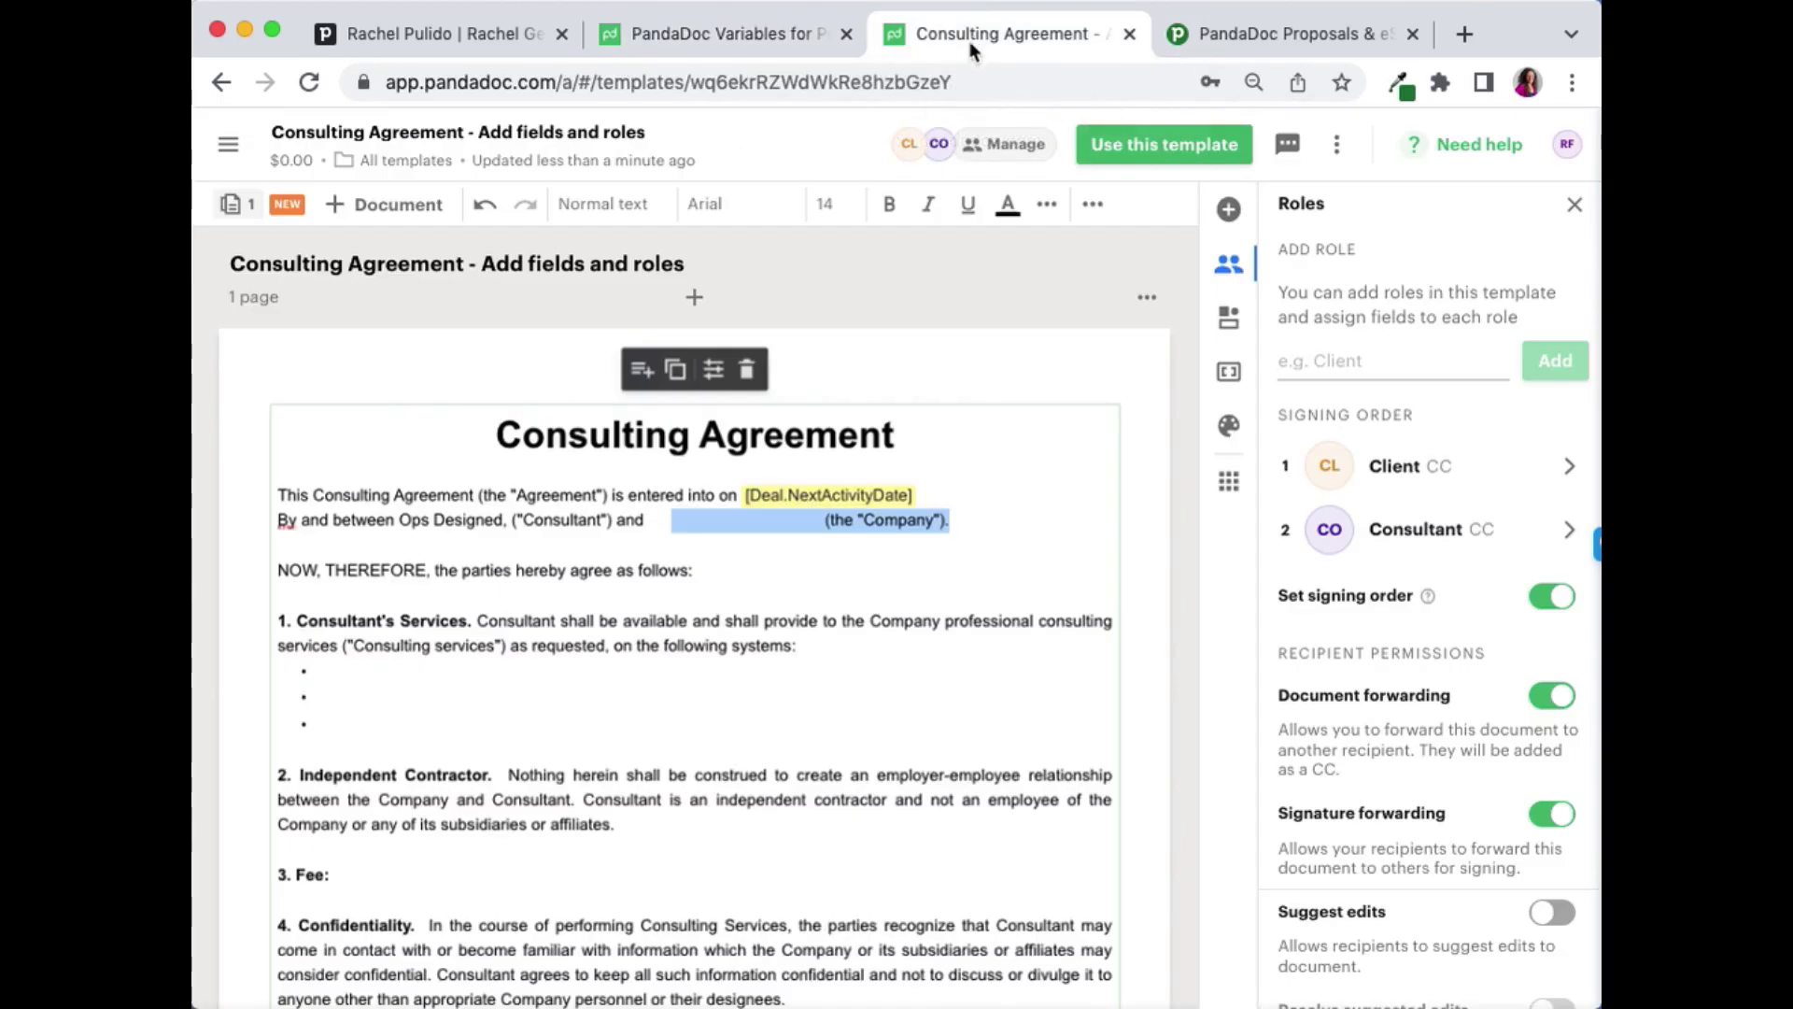
pyautogui.click(673, 521)
pyautogui.press('super+v')
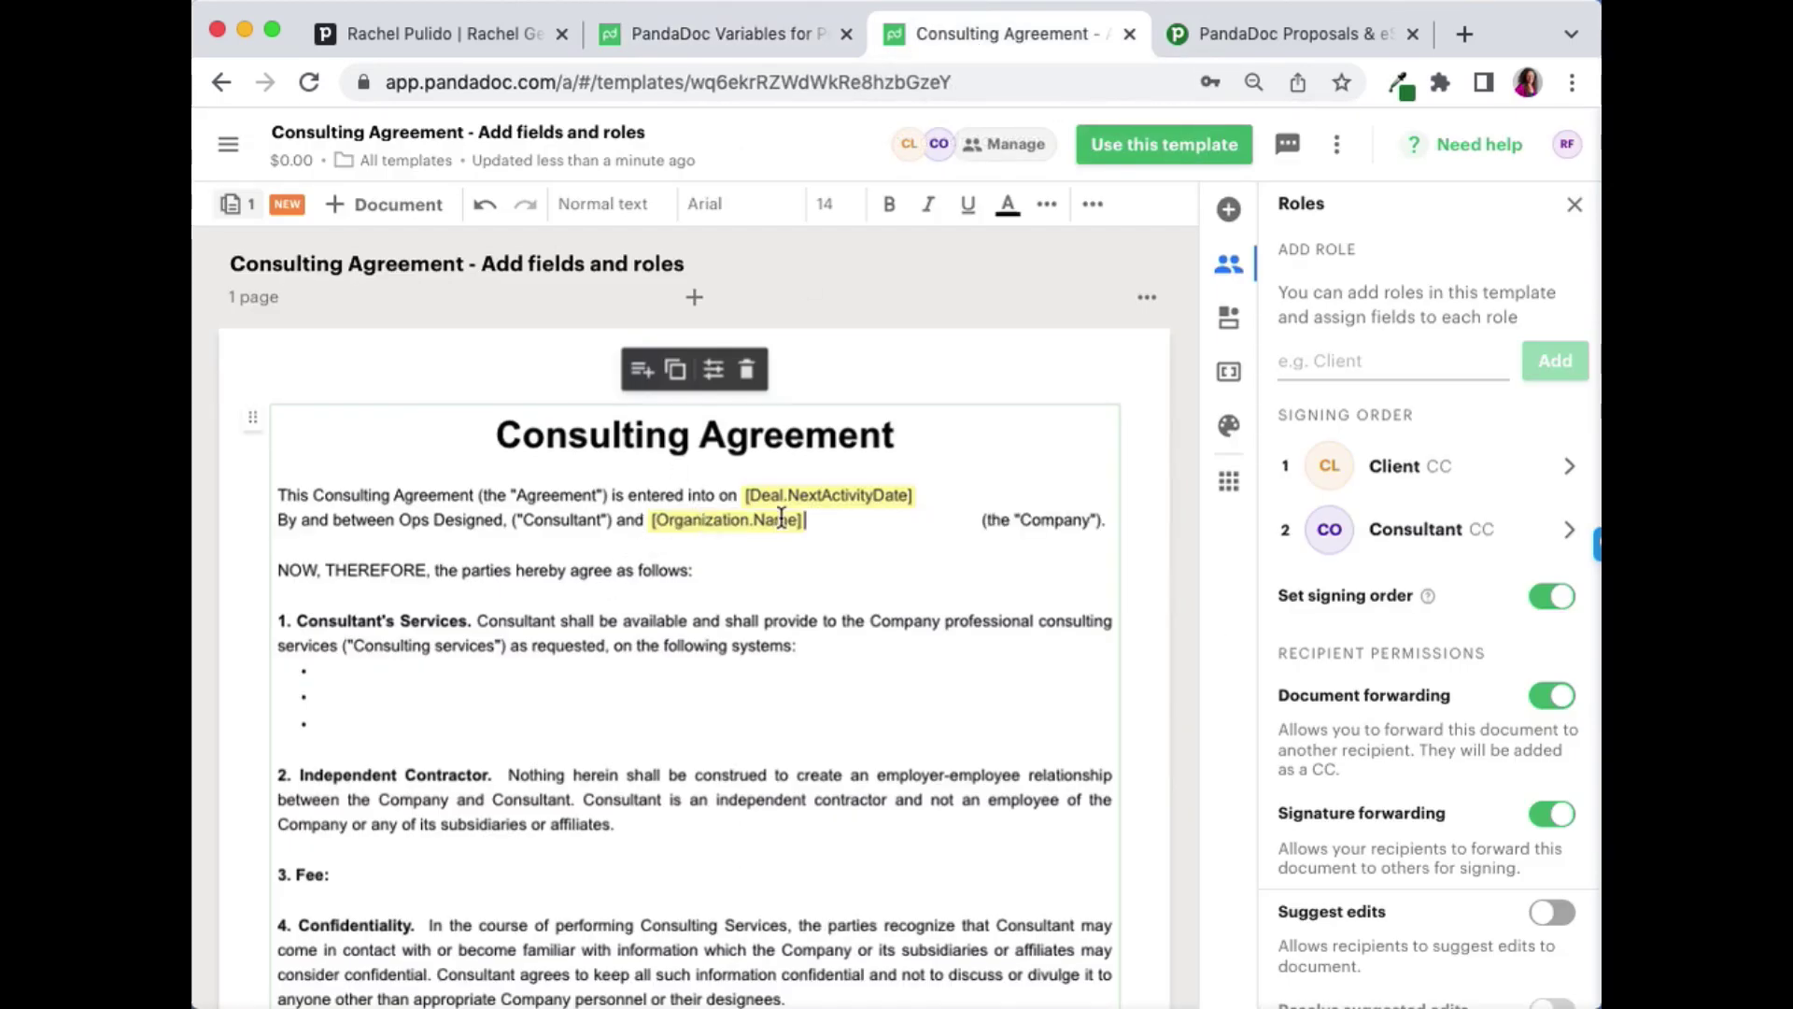
pyautogui.moveTo(973, 521); pyautogui.dragTo(808, 520)
pyautogui.press('BackSpace')
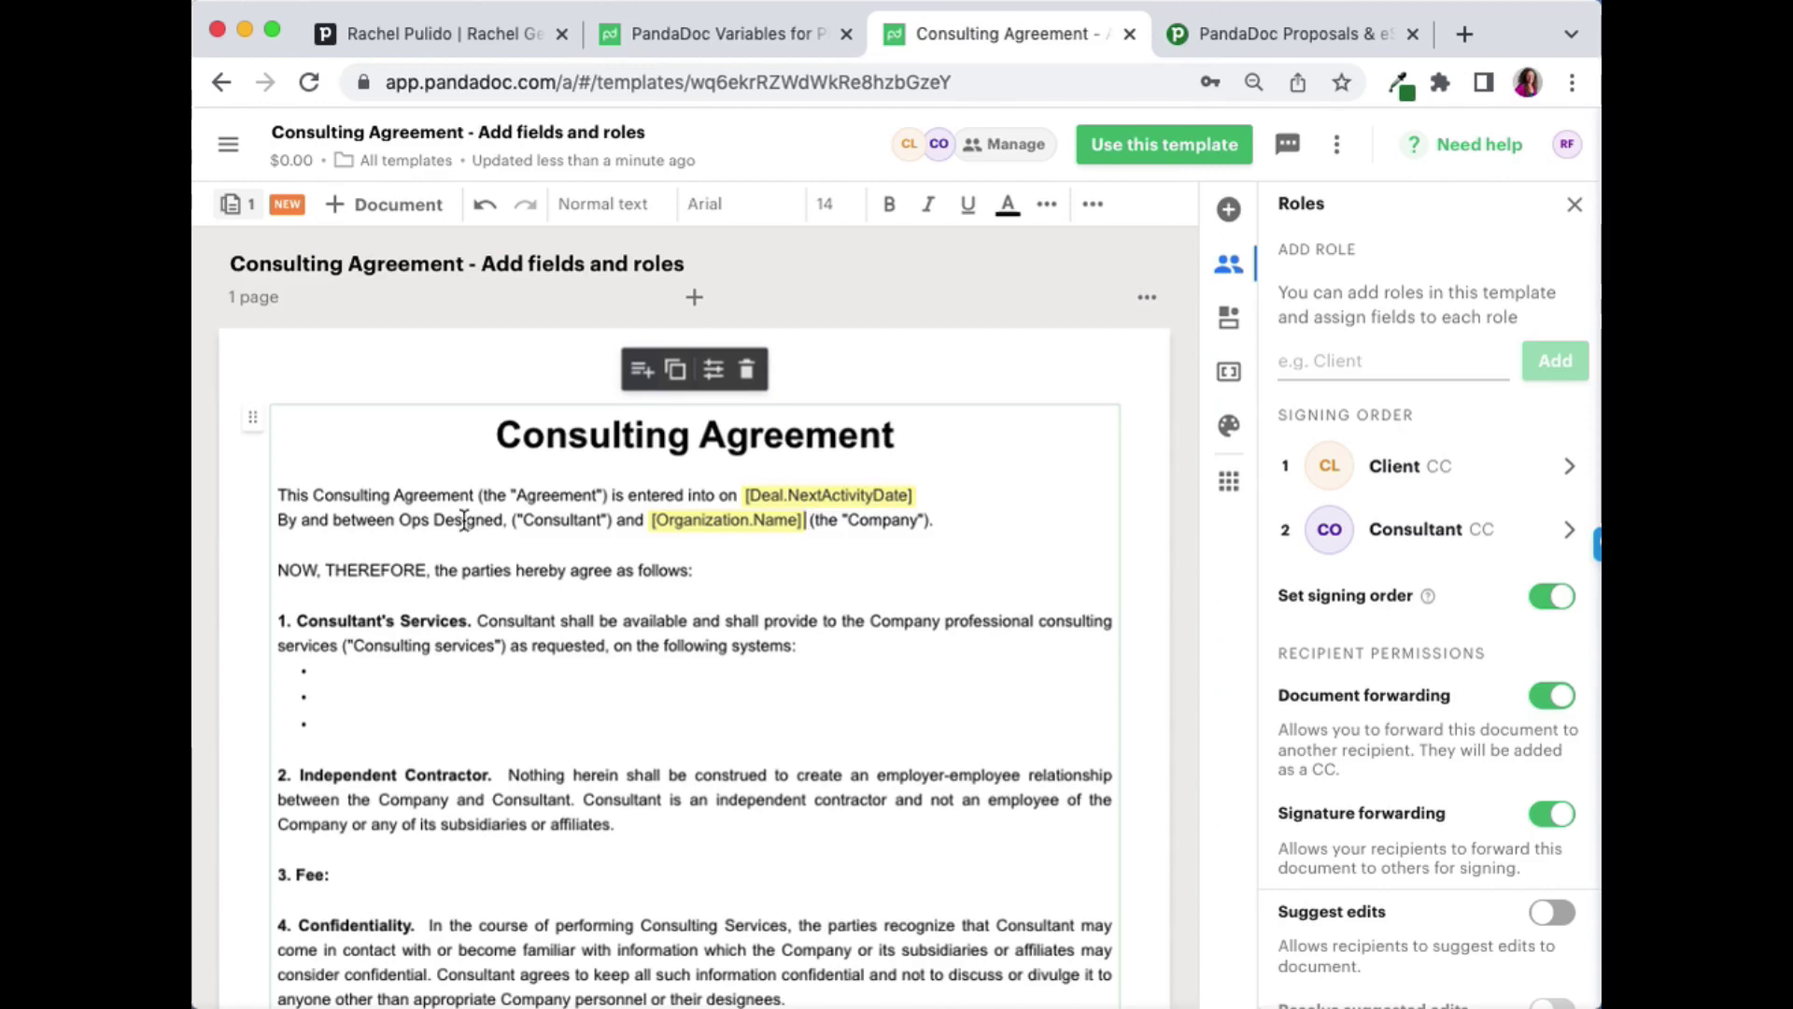
pyautogui.scroll(-2, 464, 520)
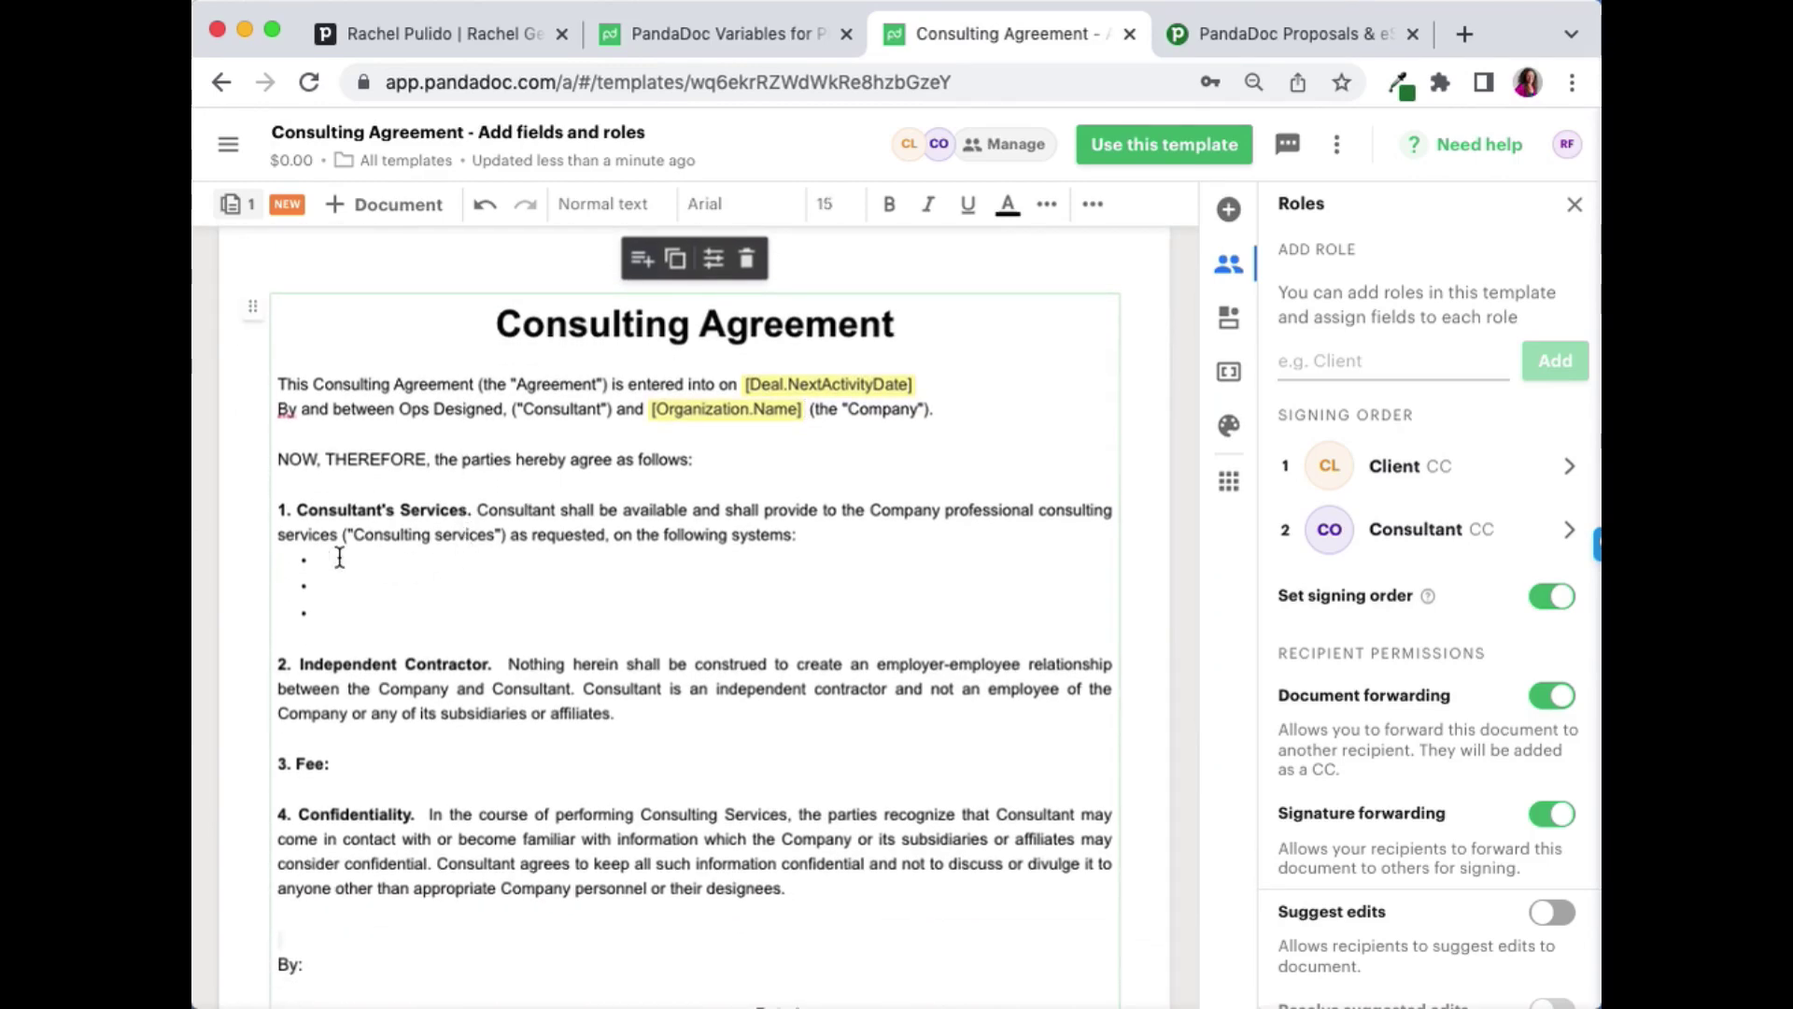
# - Copy the [Deal.Automation_Tools] token from the Deal variables and paste it into the first bullet
pyautogui.click(744, 37)
pyautogui.scroll(10, 547, 378)
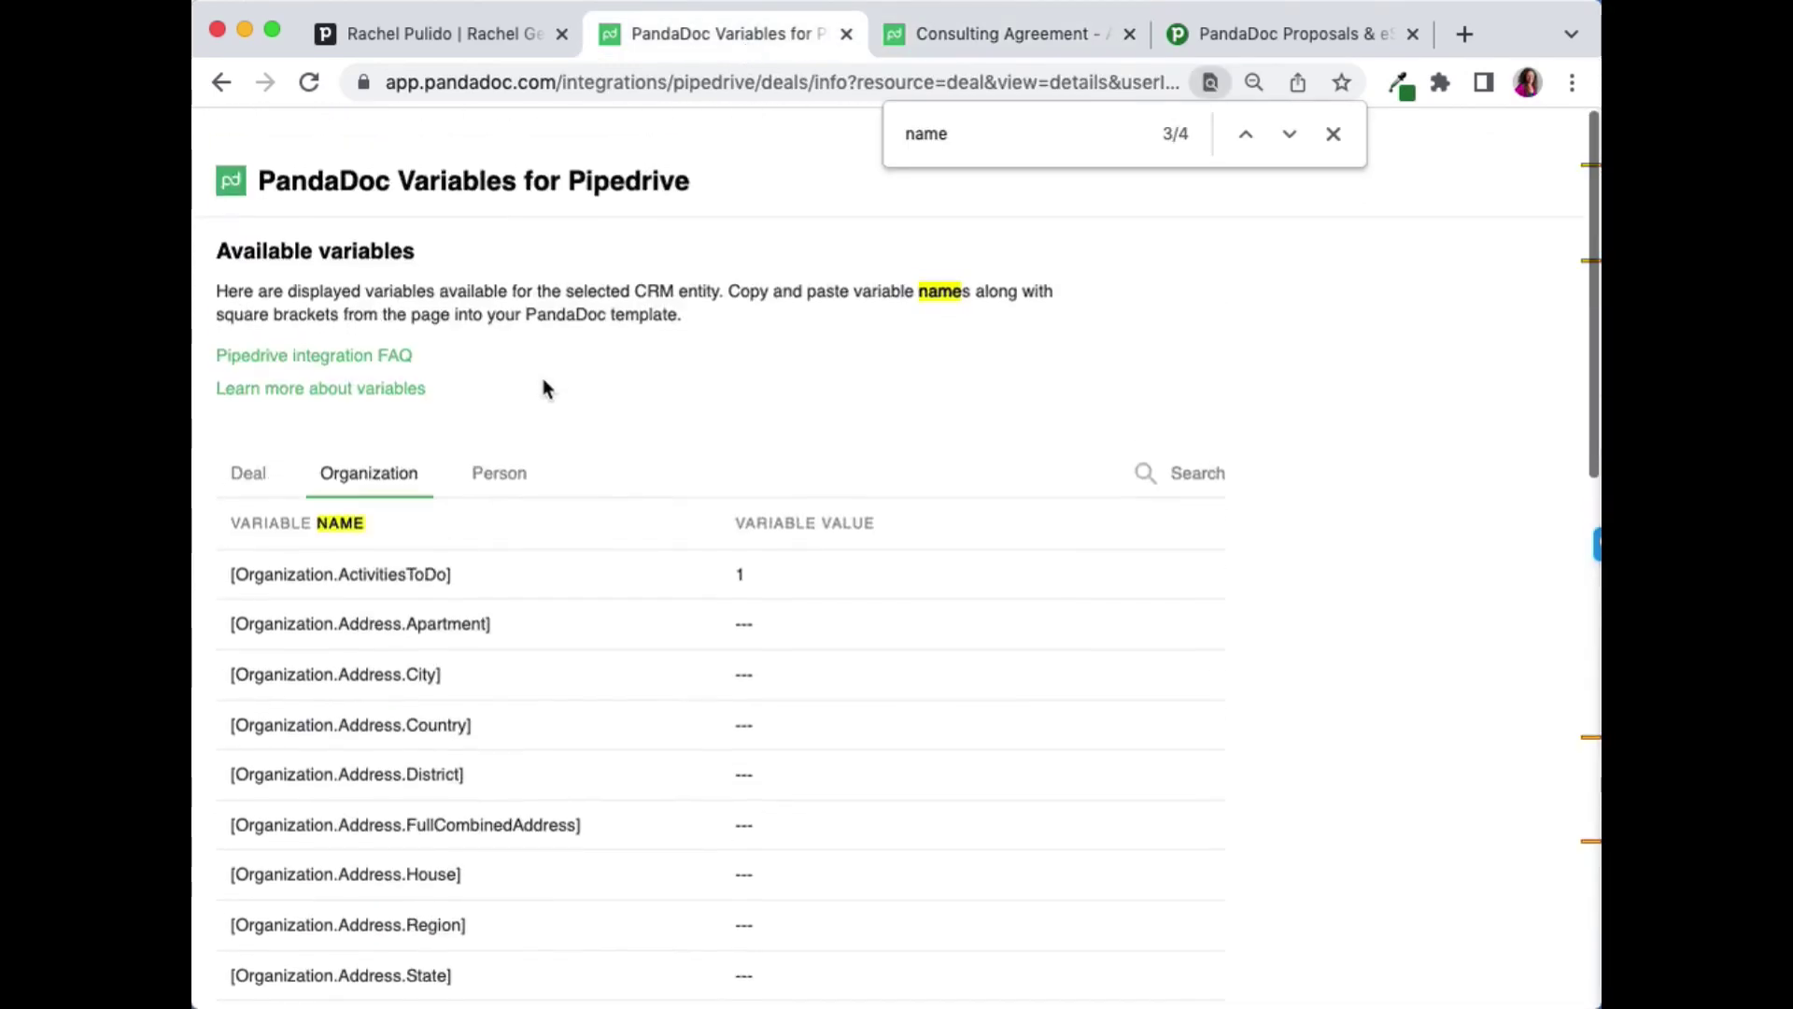
pyautogui.scroll(-1, 547, 387)
pyautogui.click(250, 435)
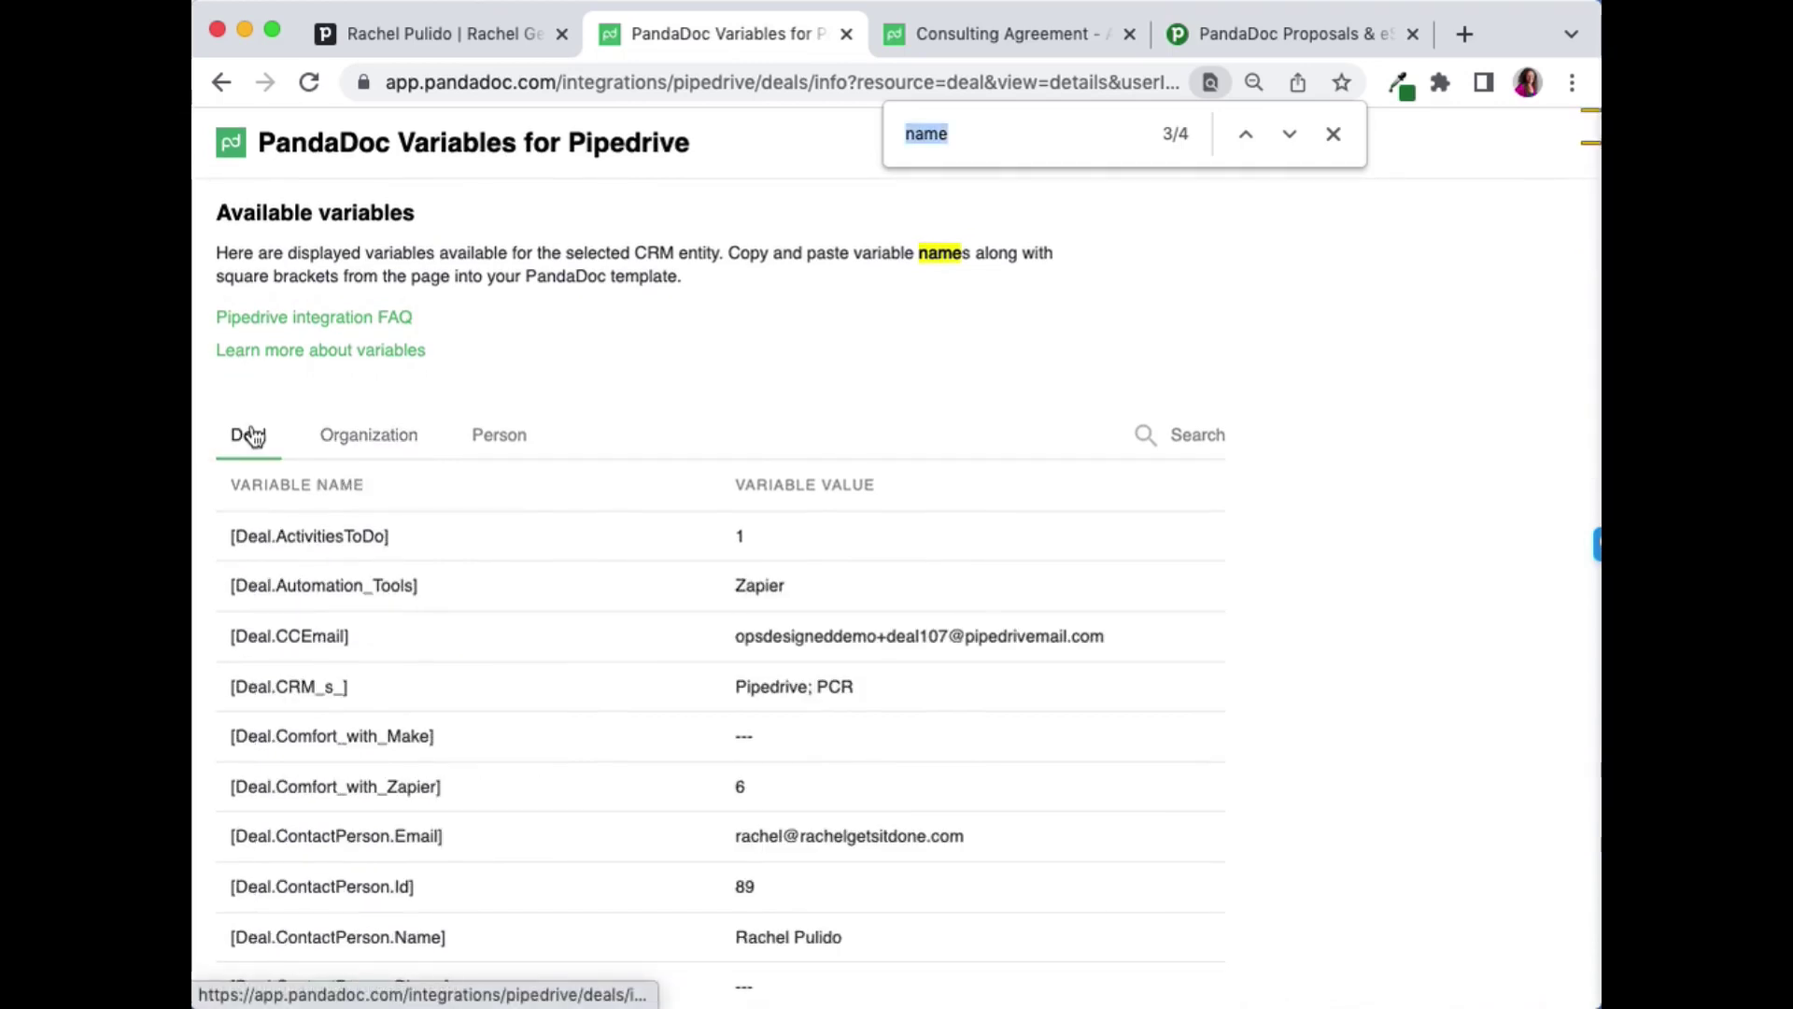
pyautogui.write('tool')
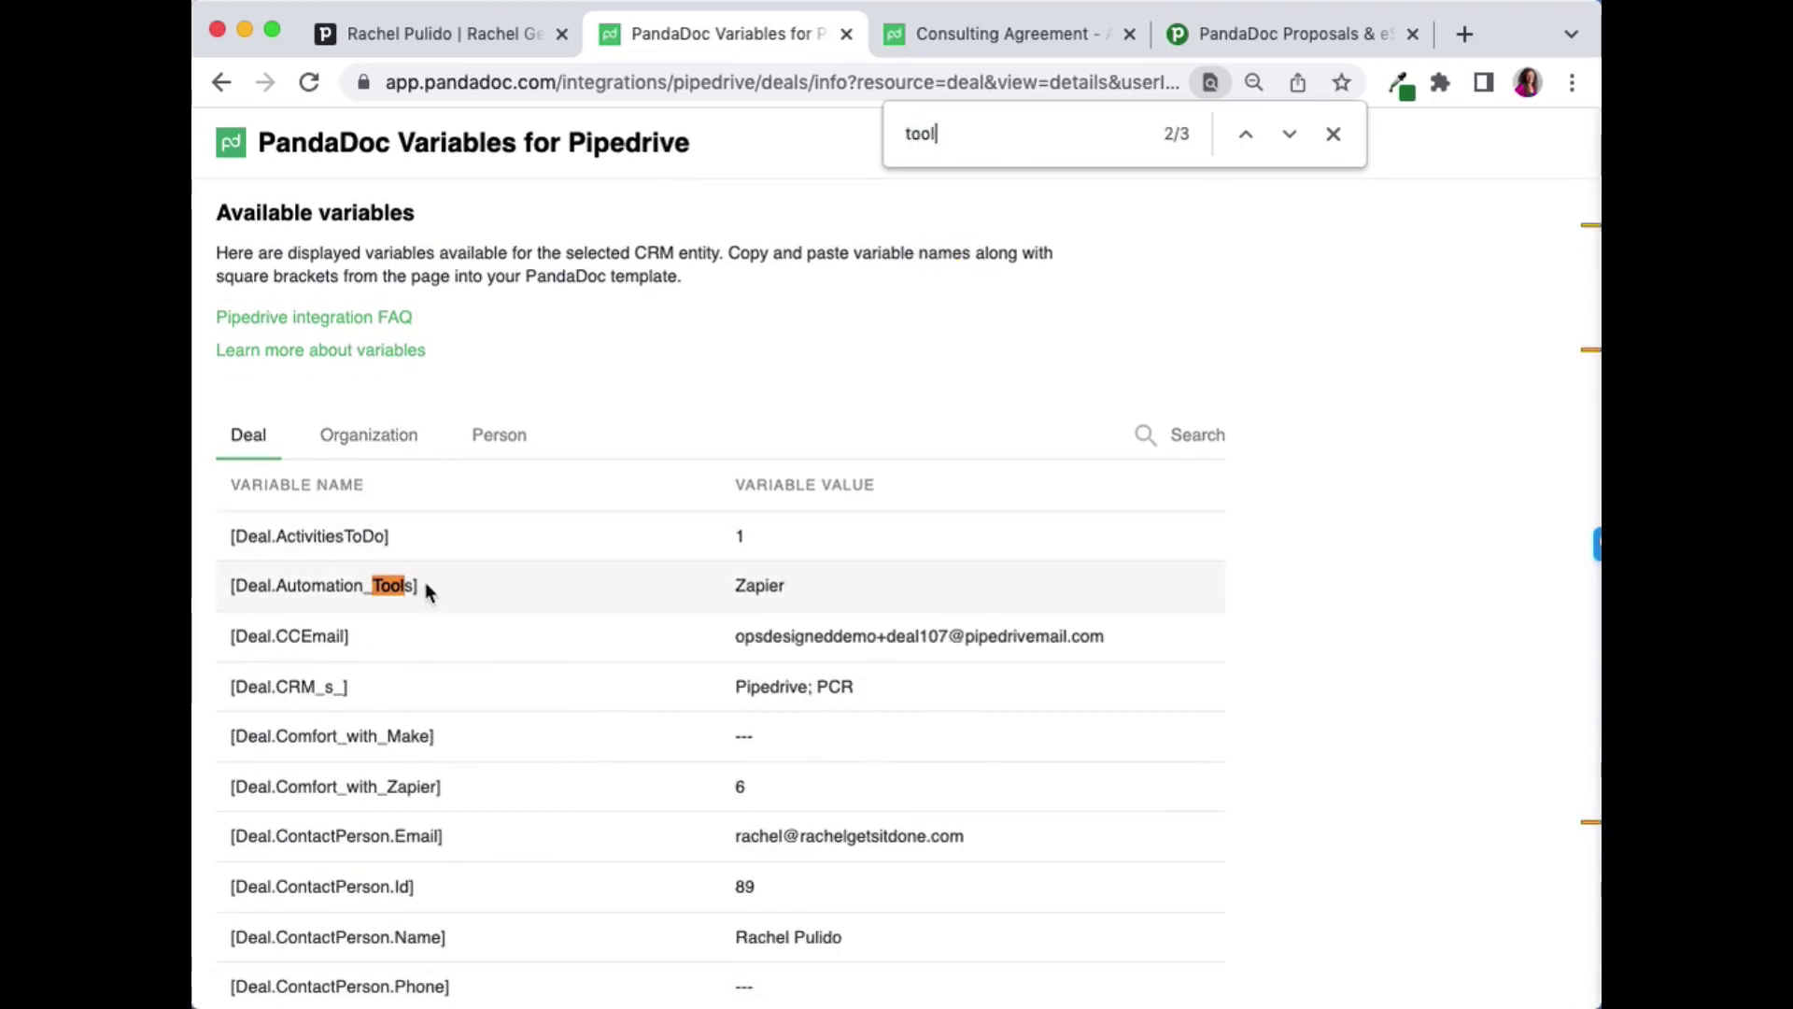
pyautogui.moveTo(430, 585); pyautogui.dragTo(221, 579)
pyautogui.press('super+c')
pyautogui.click(863, 43)
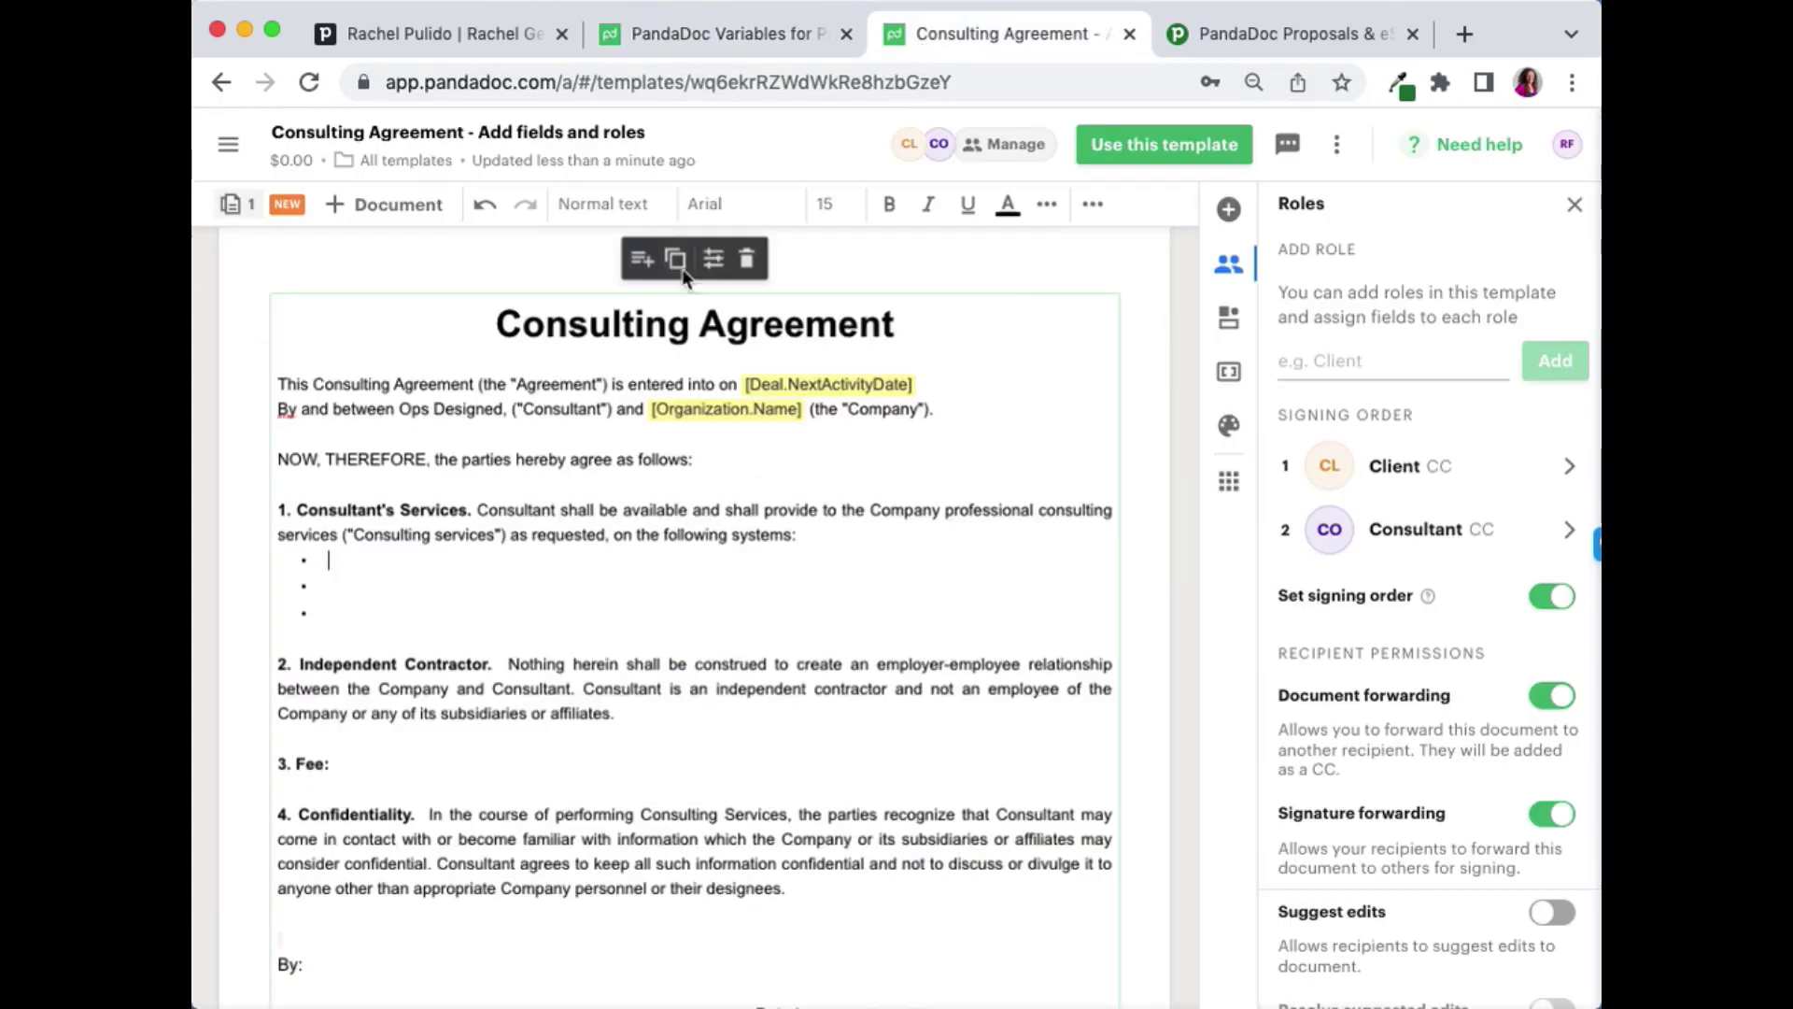
pyautogui.press('super+v')
# - Paste the [Deal.Contract_Tool_s_] token into the second services bullet
pyautogui.click(715, 42)
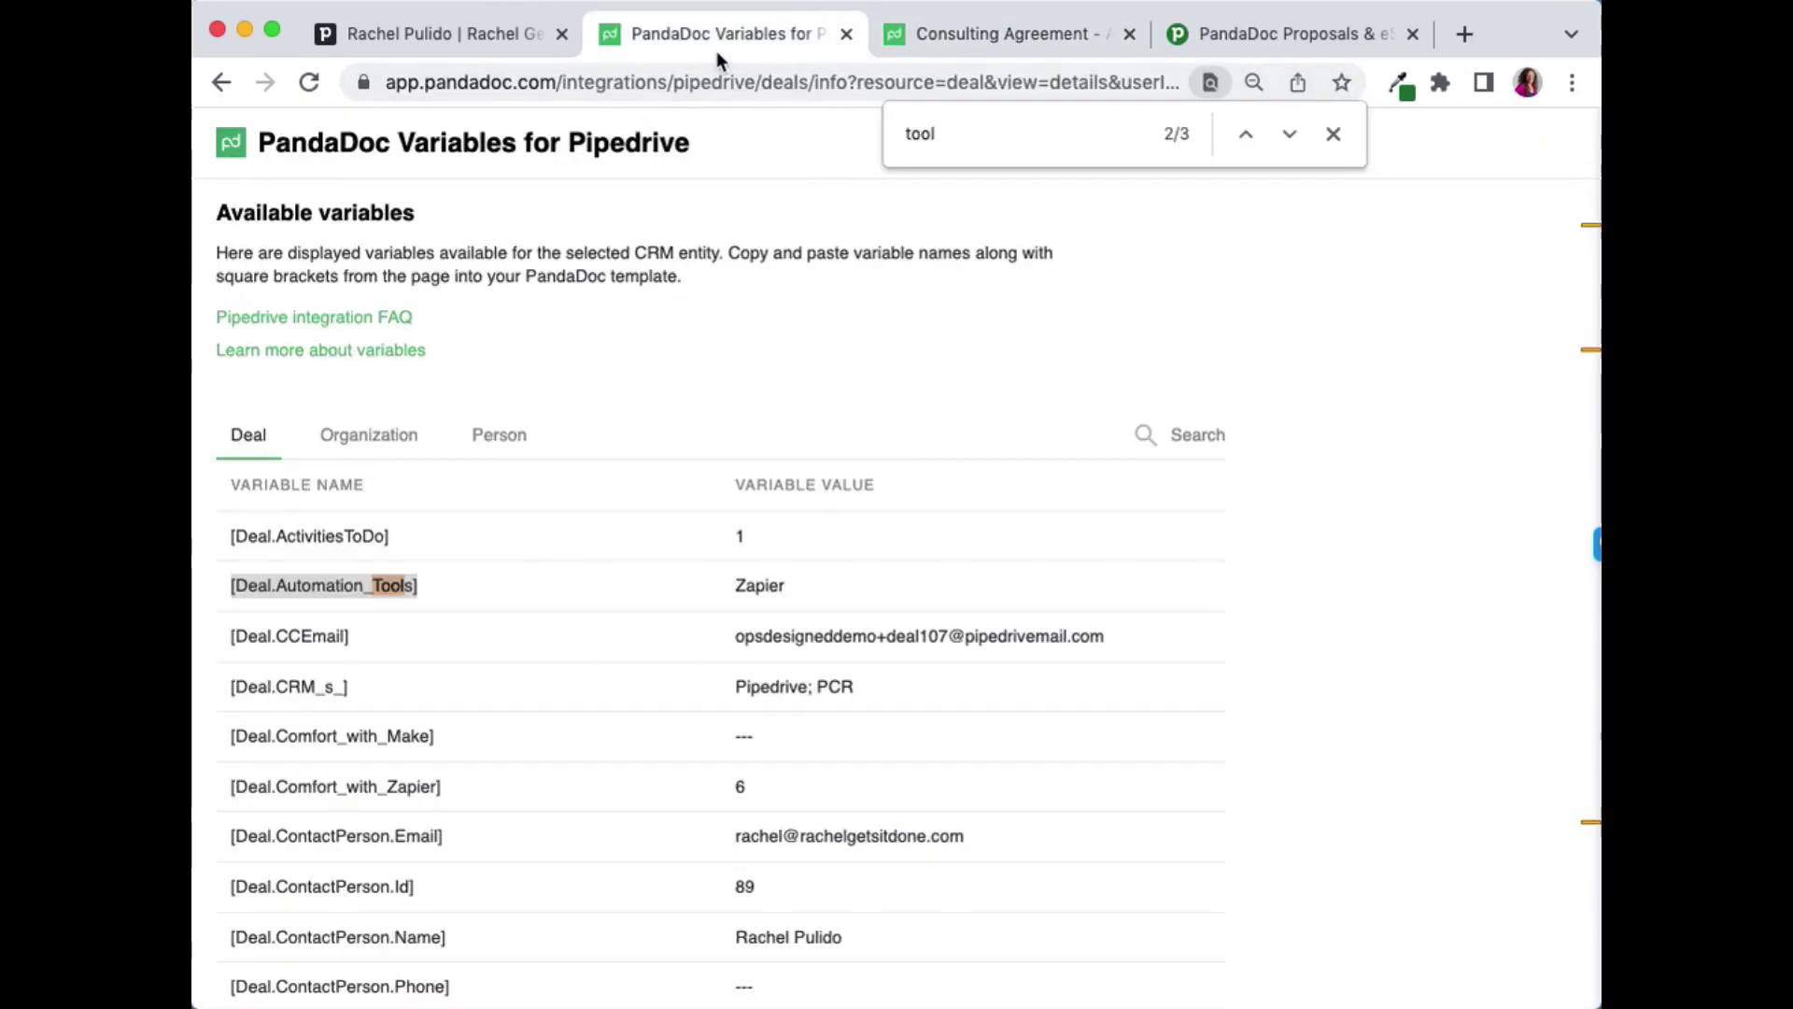
pyautogui.scroll(-3, 550, 530)
pyautogui.scroll(-3, 549, 531)
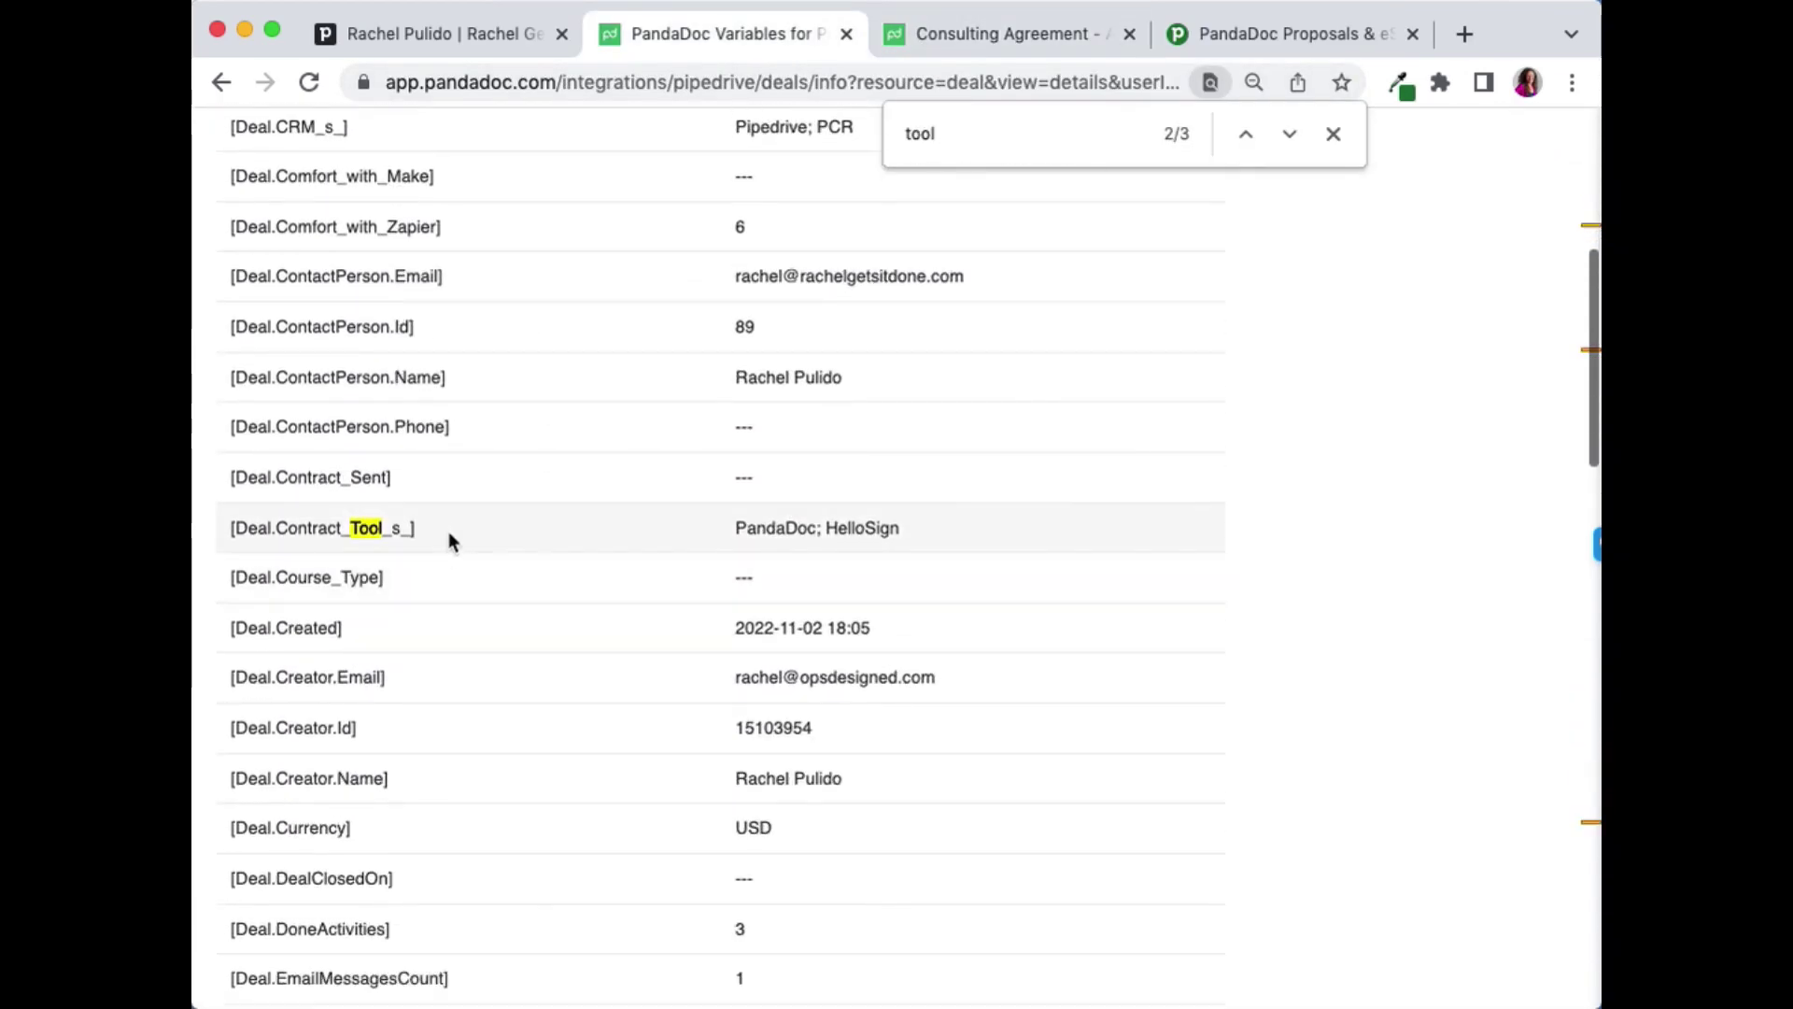
pyautogui.moveTo(450, 528); pyautogui.dragTo(232, 526)
pyautogui.press('super+c')
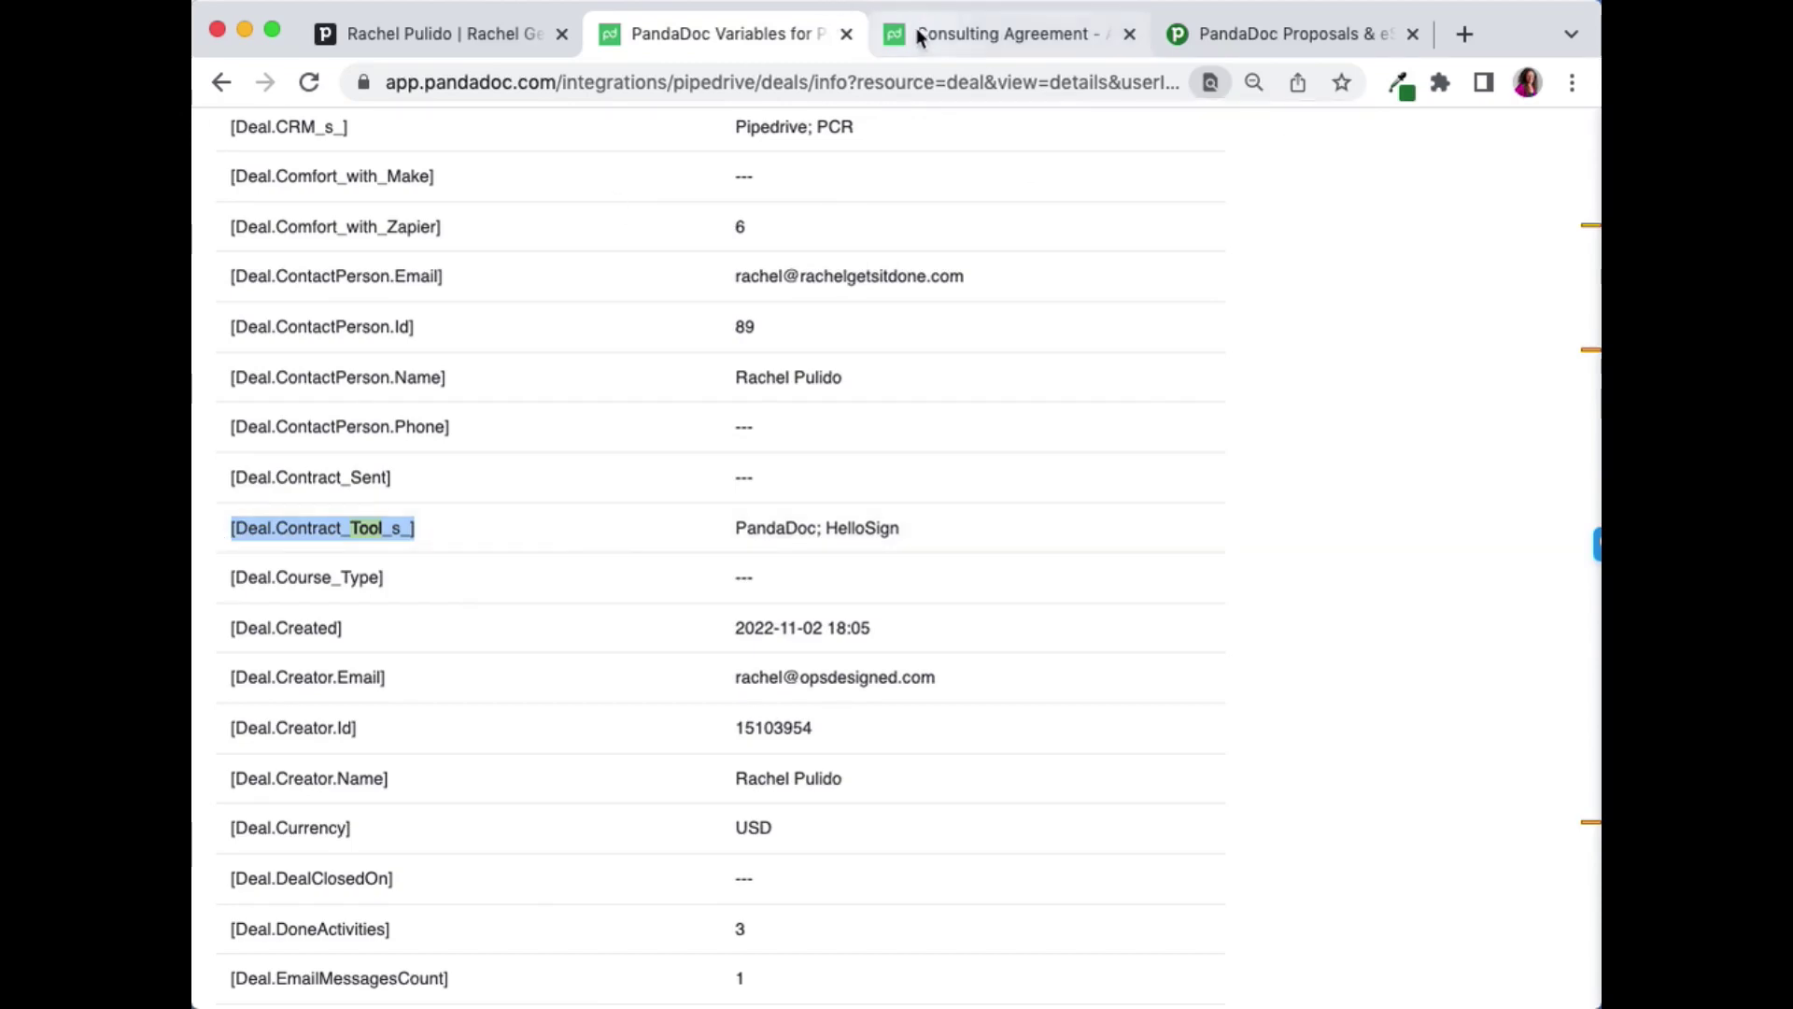
pyautogui.click(916, 28)
pyautogui.press('super+v')
# - Paste the [Deal.FormattedValue] token after '3. Fee:'
pyautogui.scroll(-1, 406, 587)
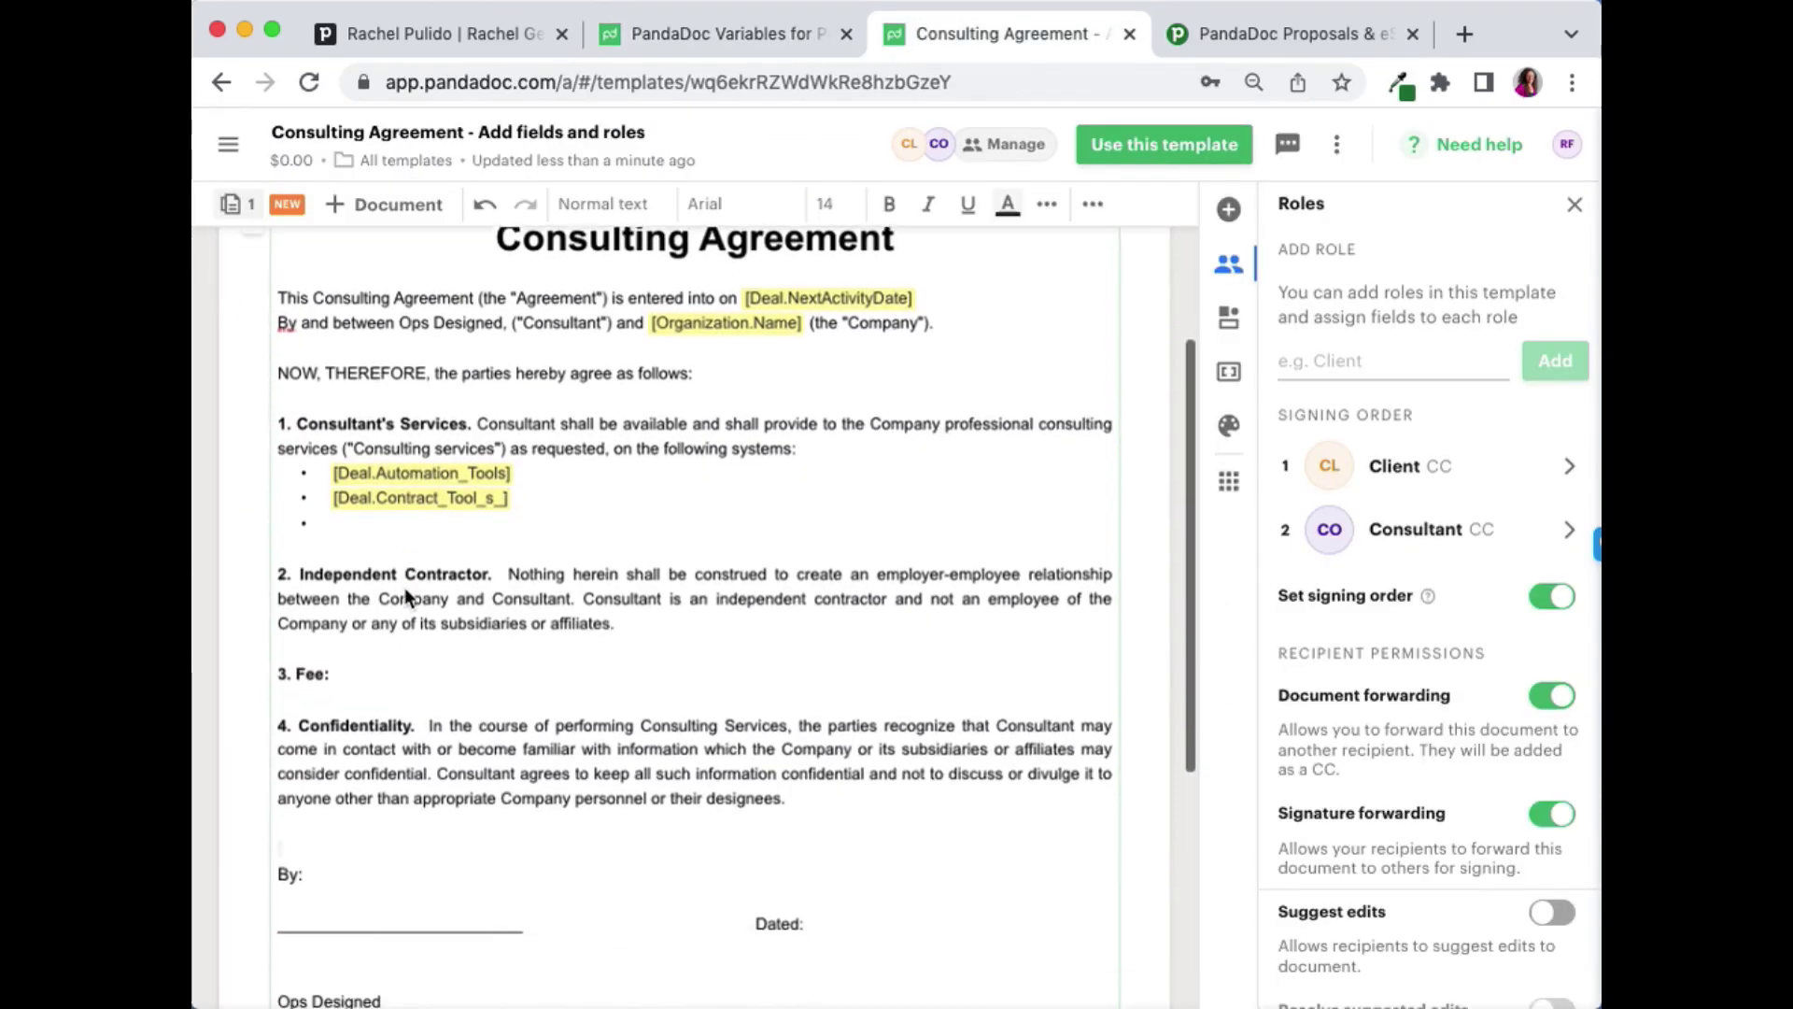
pyautogui.click(382, 674)
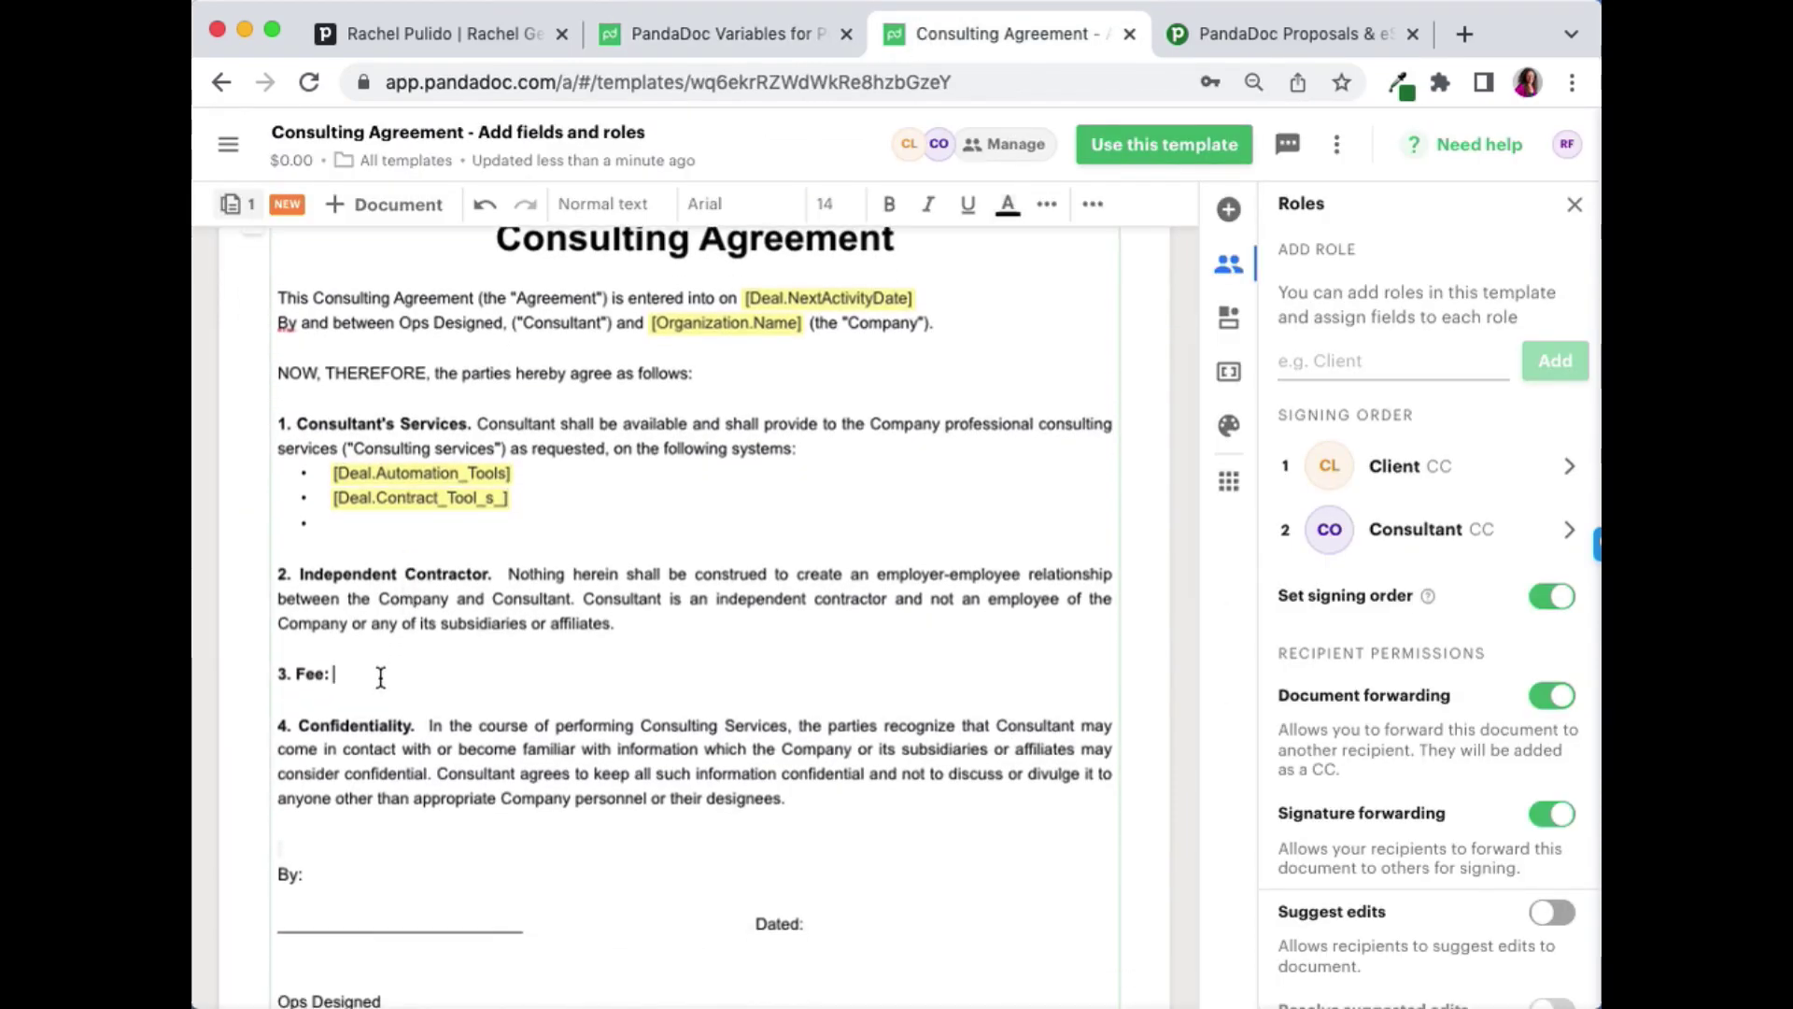
pyautogui.click(715, 38)
pyautogui.write('value')
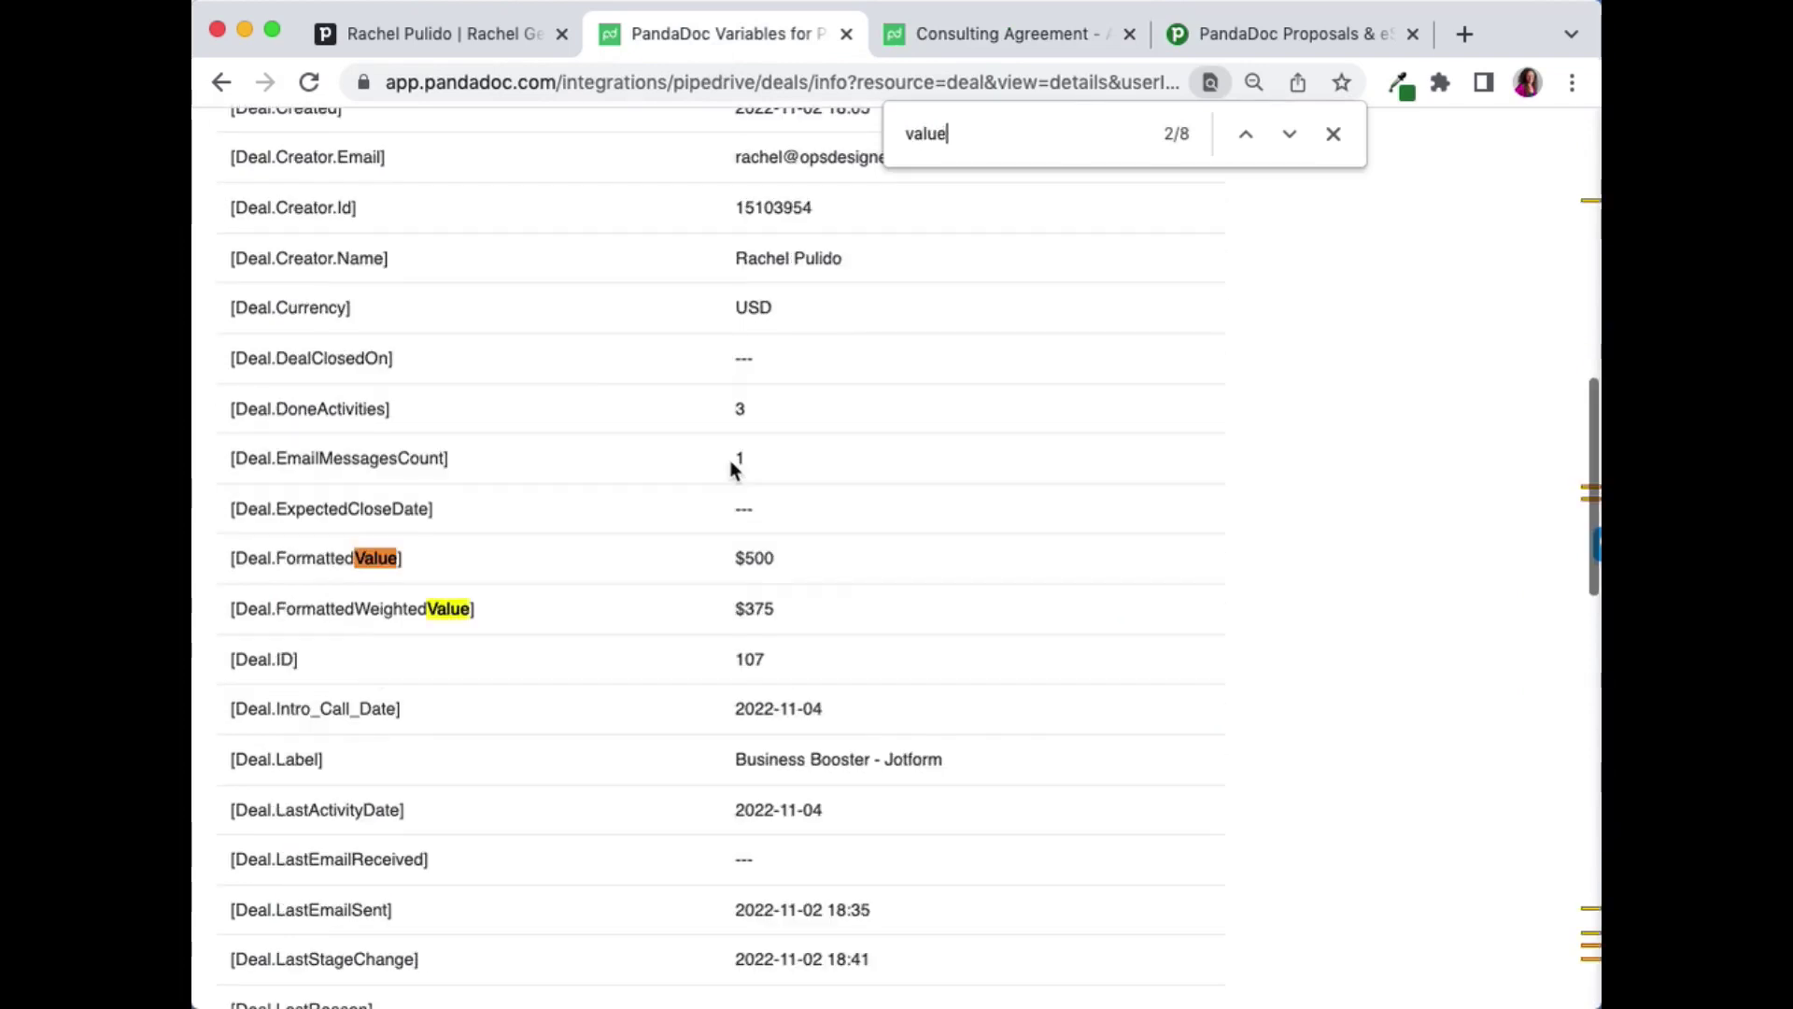
pyautogui.moveTo(490, 556); pyautogui.dragTo(228, 558)
pyautogui.press('cmd+c')
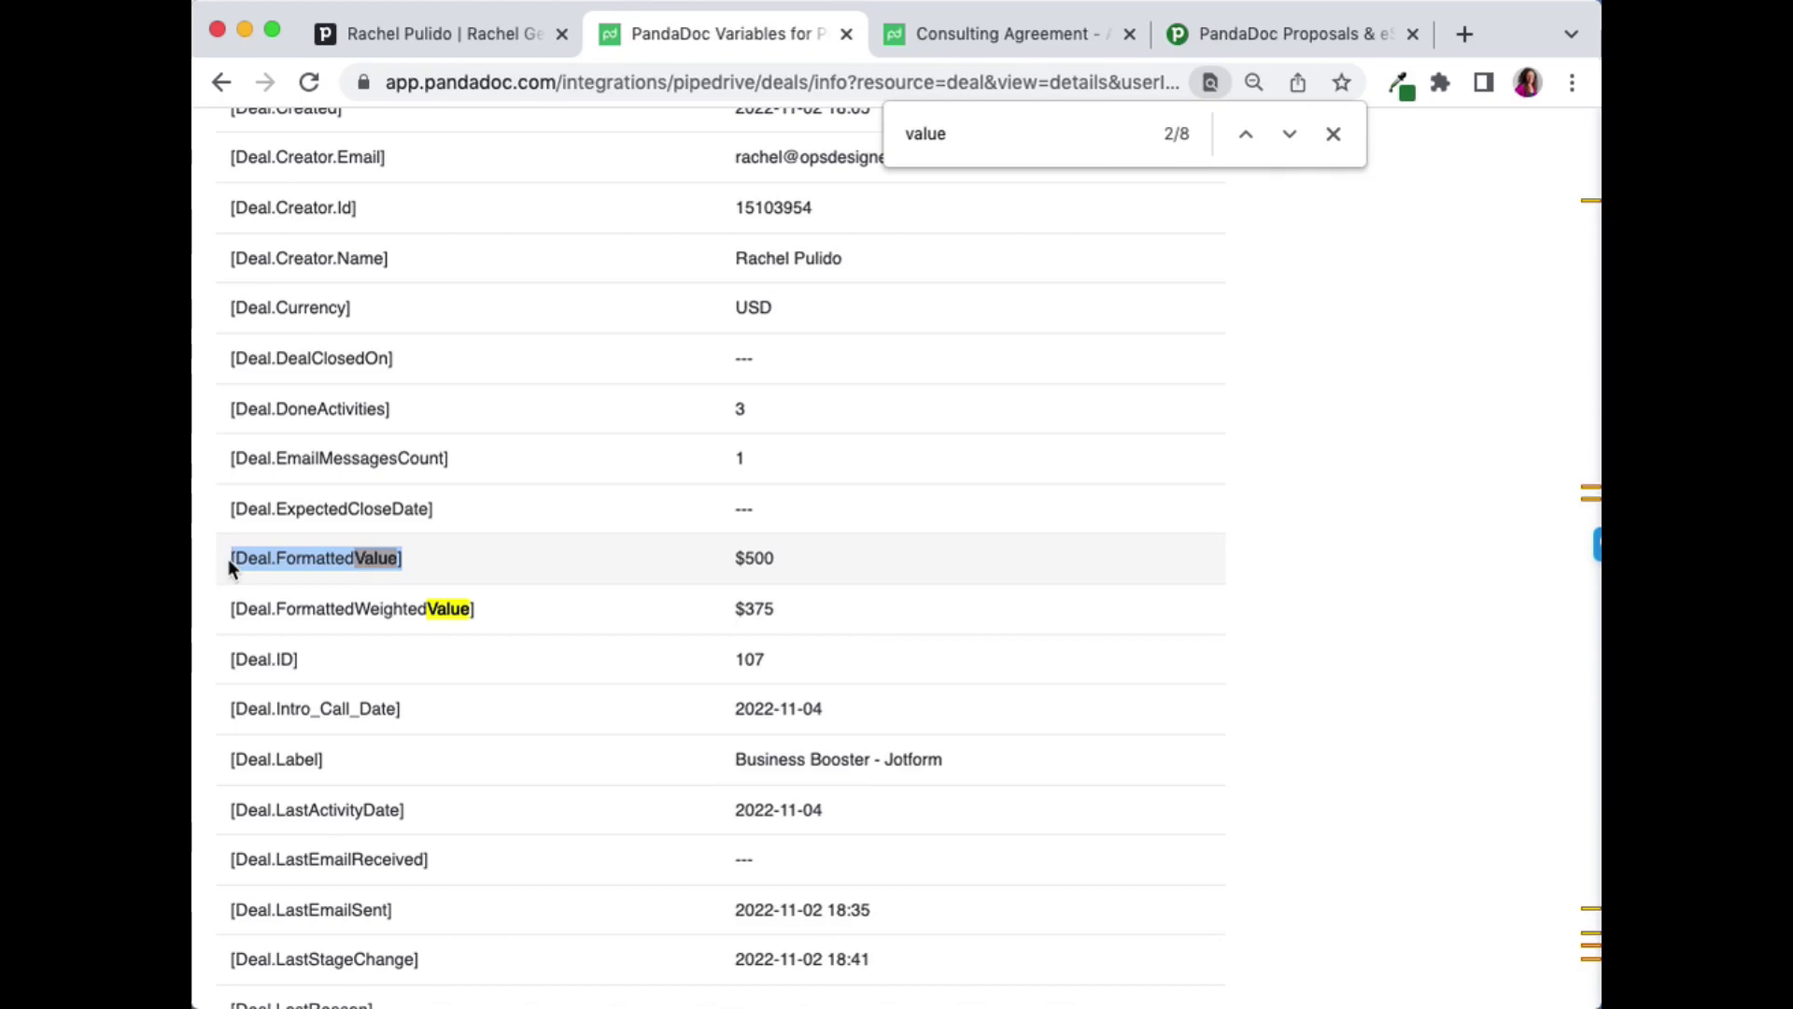
pyautogui.click(933, 32)
pyautogui.scroll(-1, 368, 664)
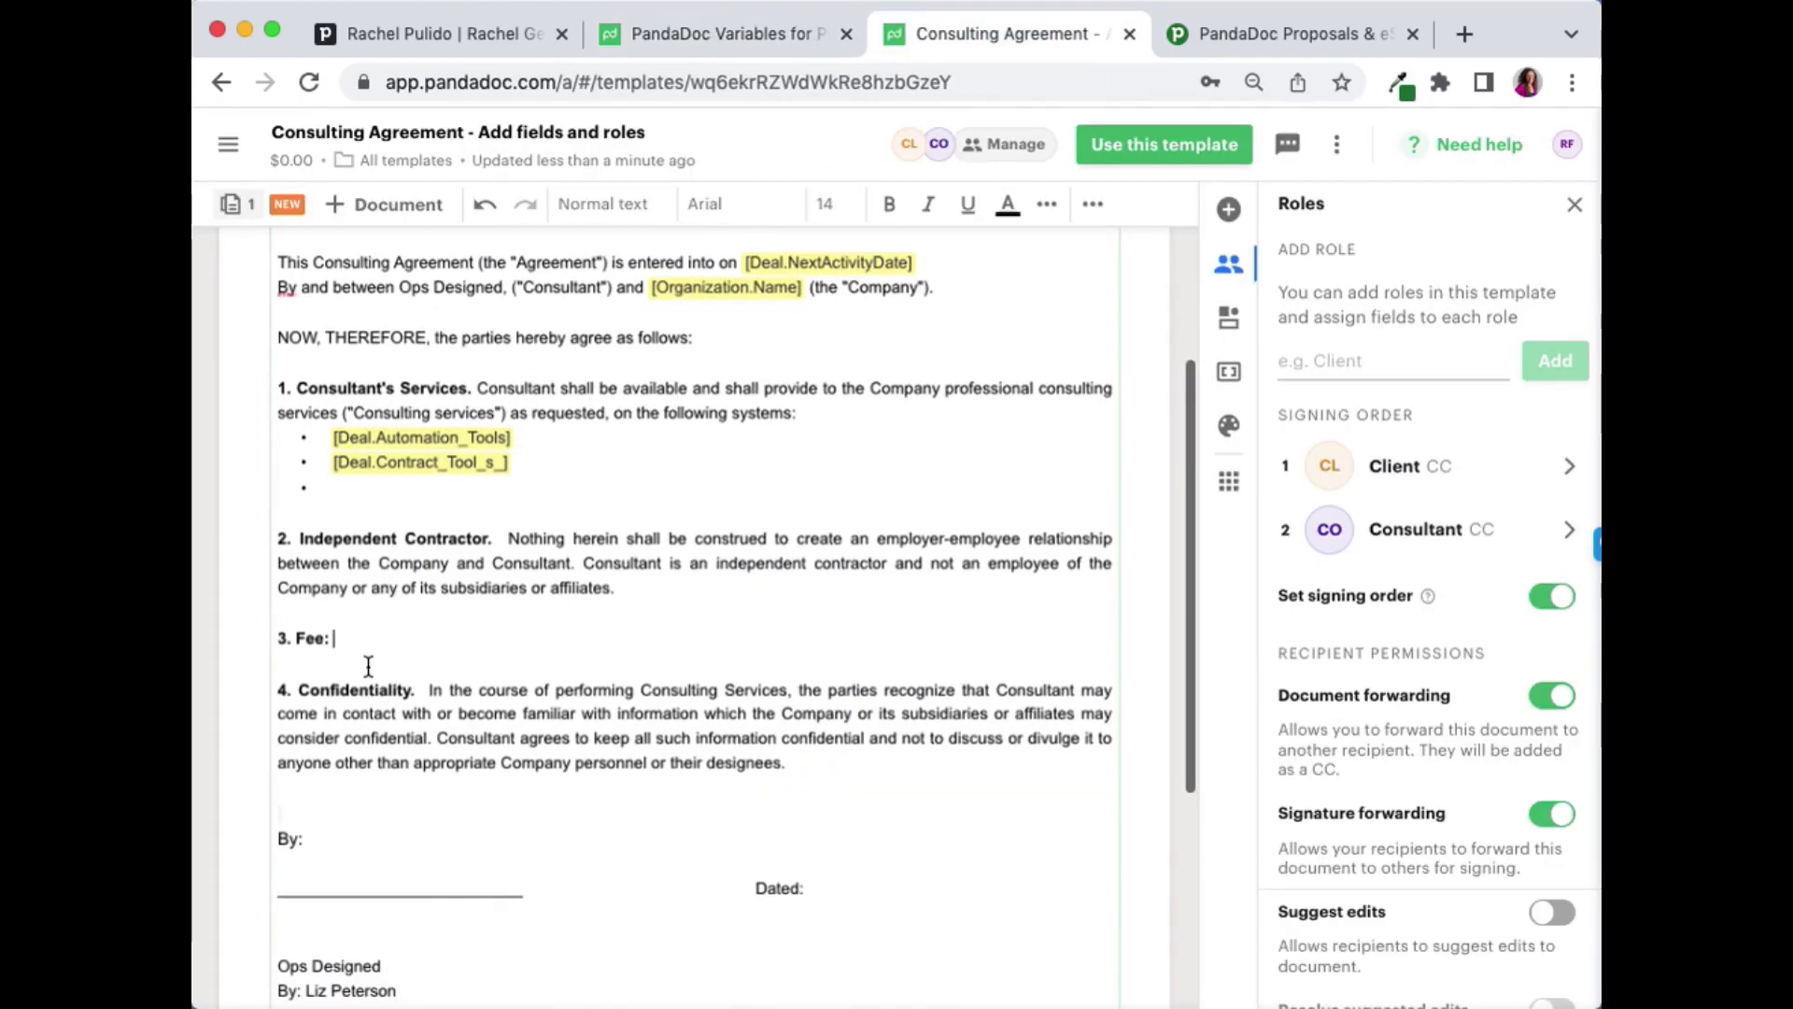
pyautogui.press('cmd+v')
pyautogui.click(320, 636)
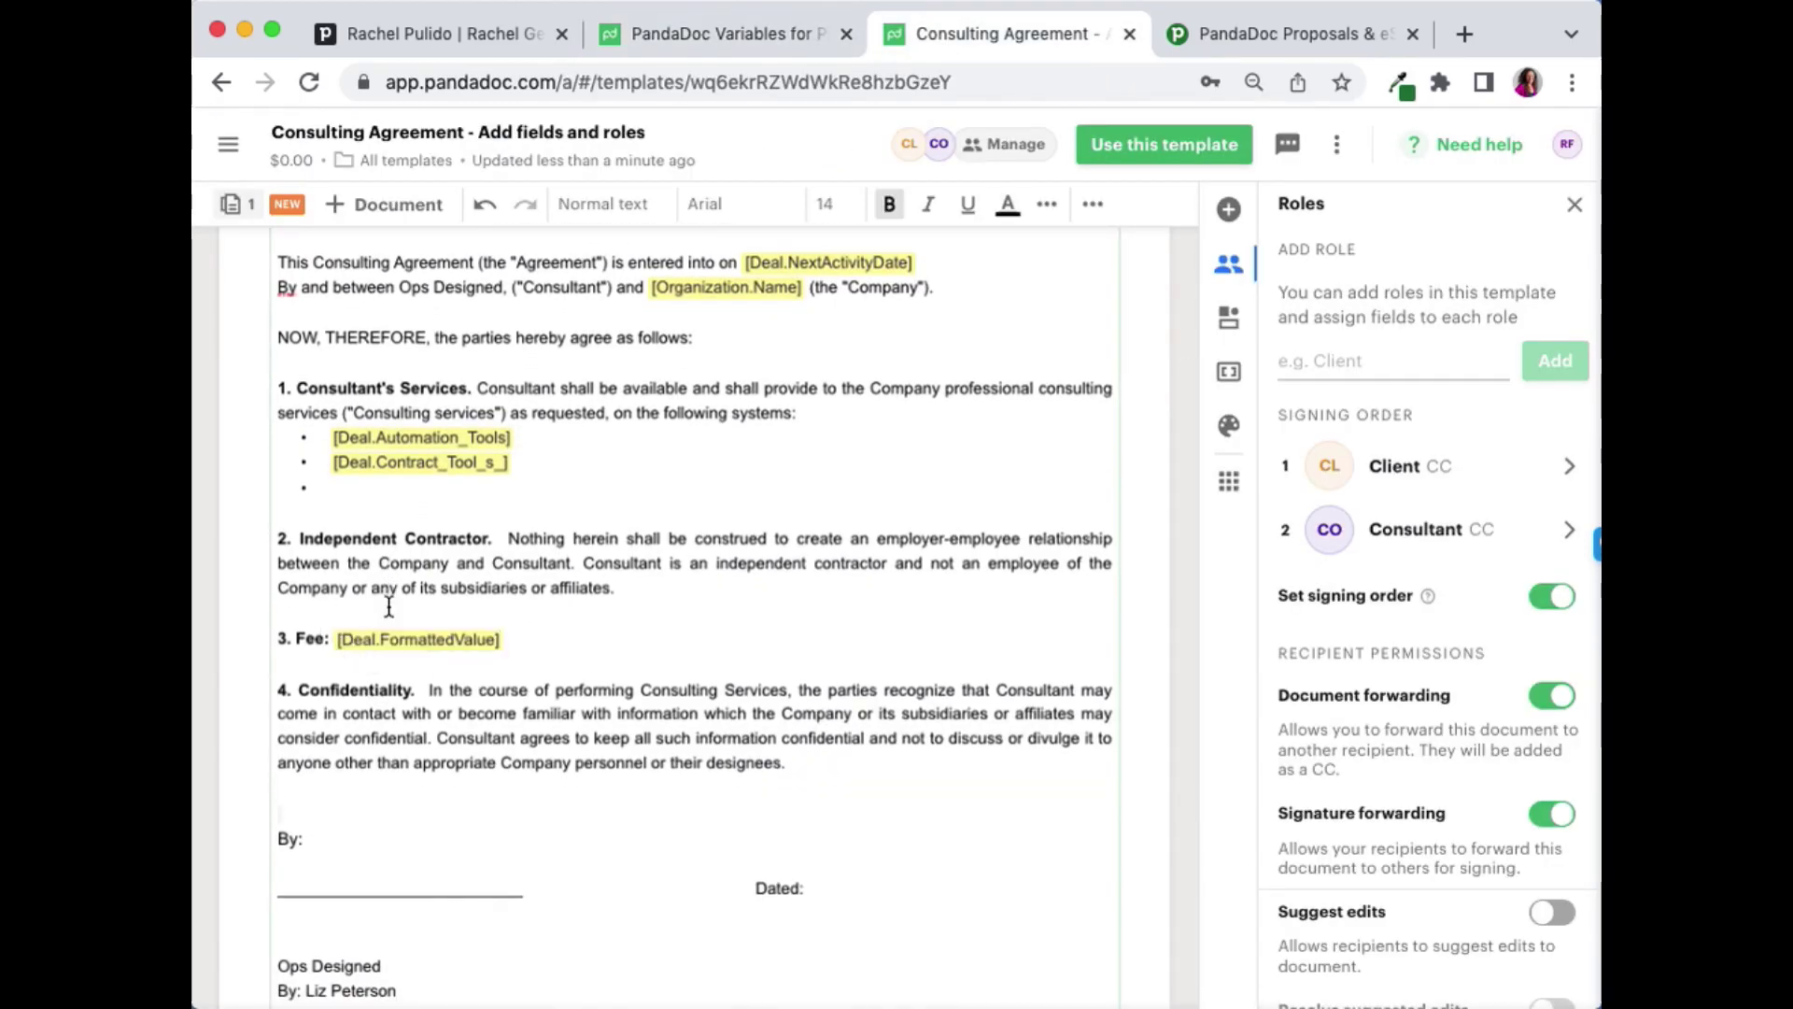
pyautogui.scroll(-5, 388, 605)
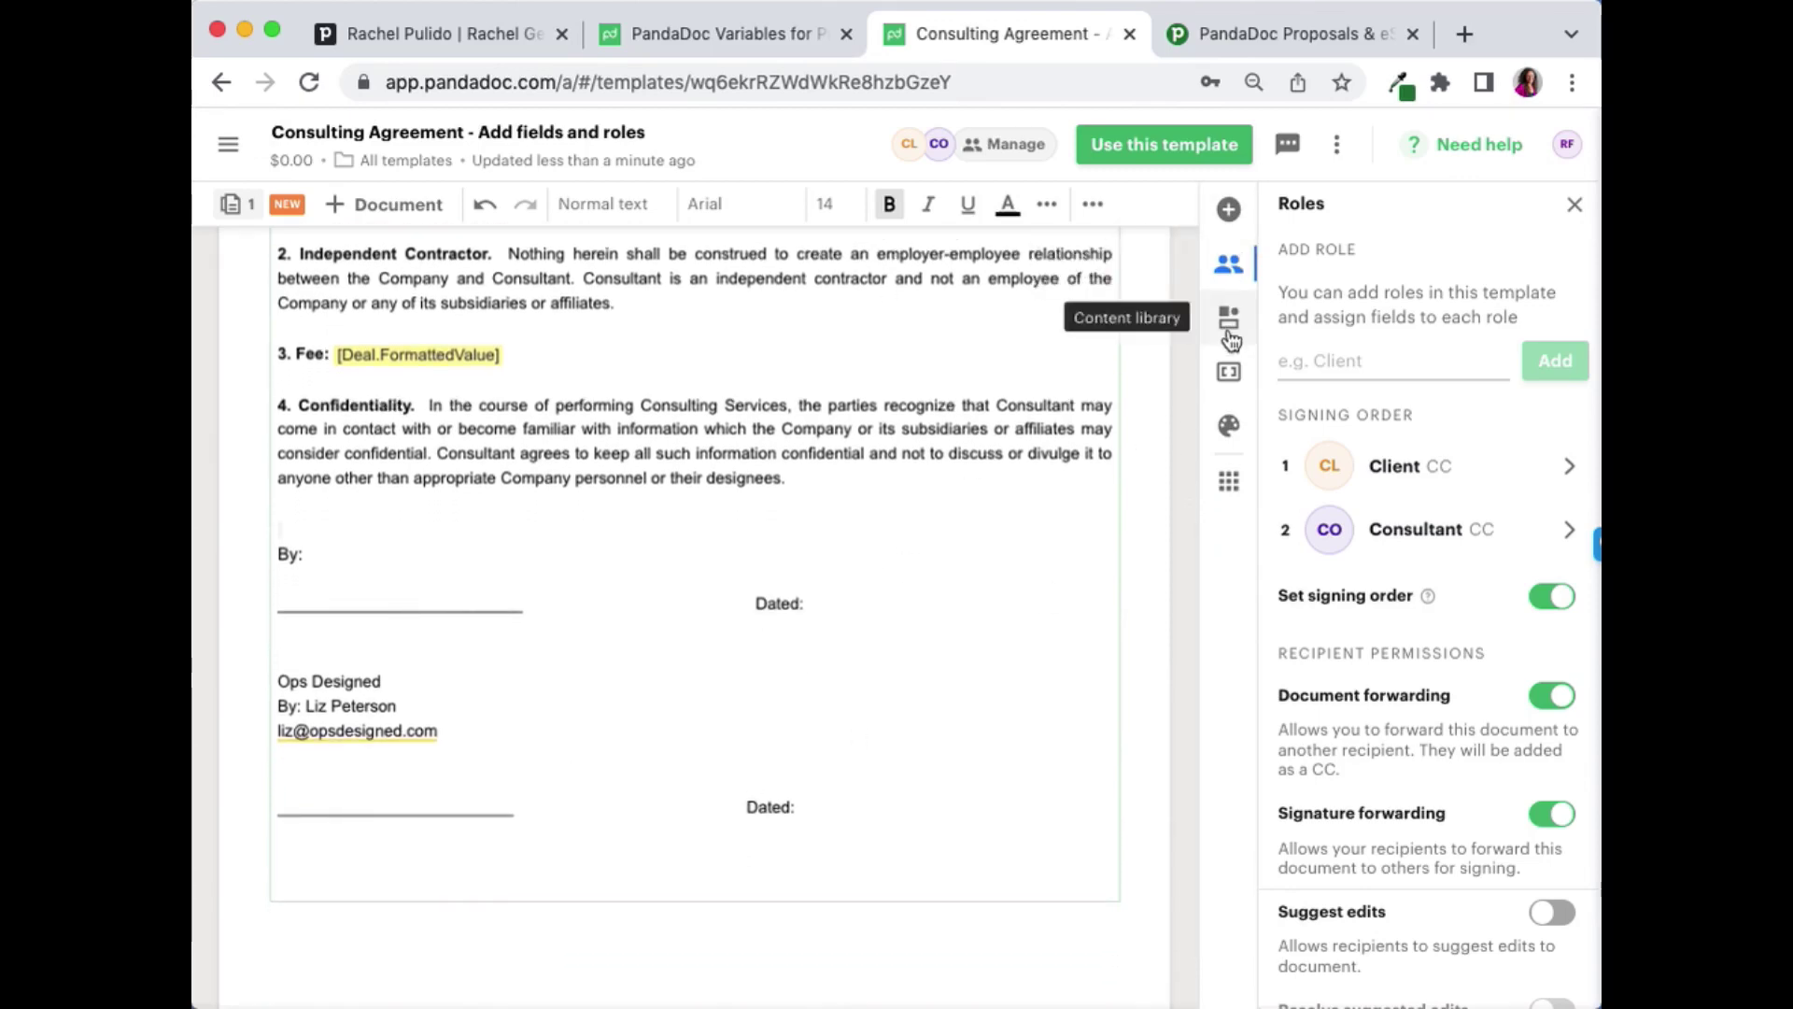
# - Add a Client signature field under the first By: line, shortened to fit it
pyautogui.click(1575, 204)
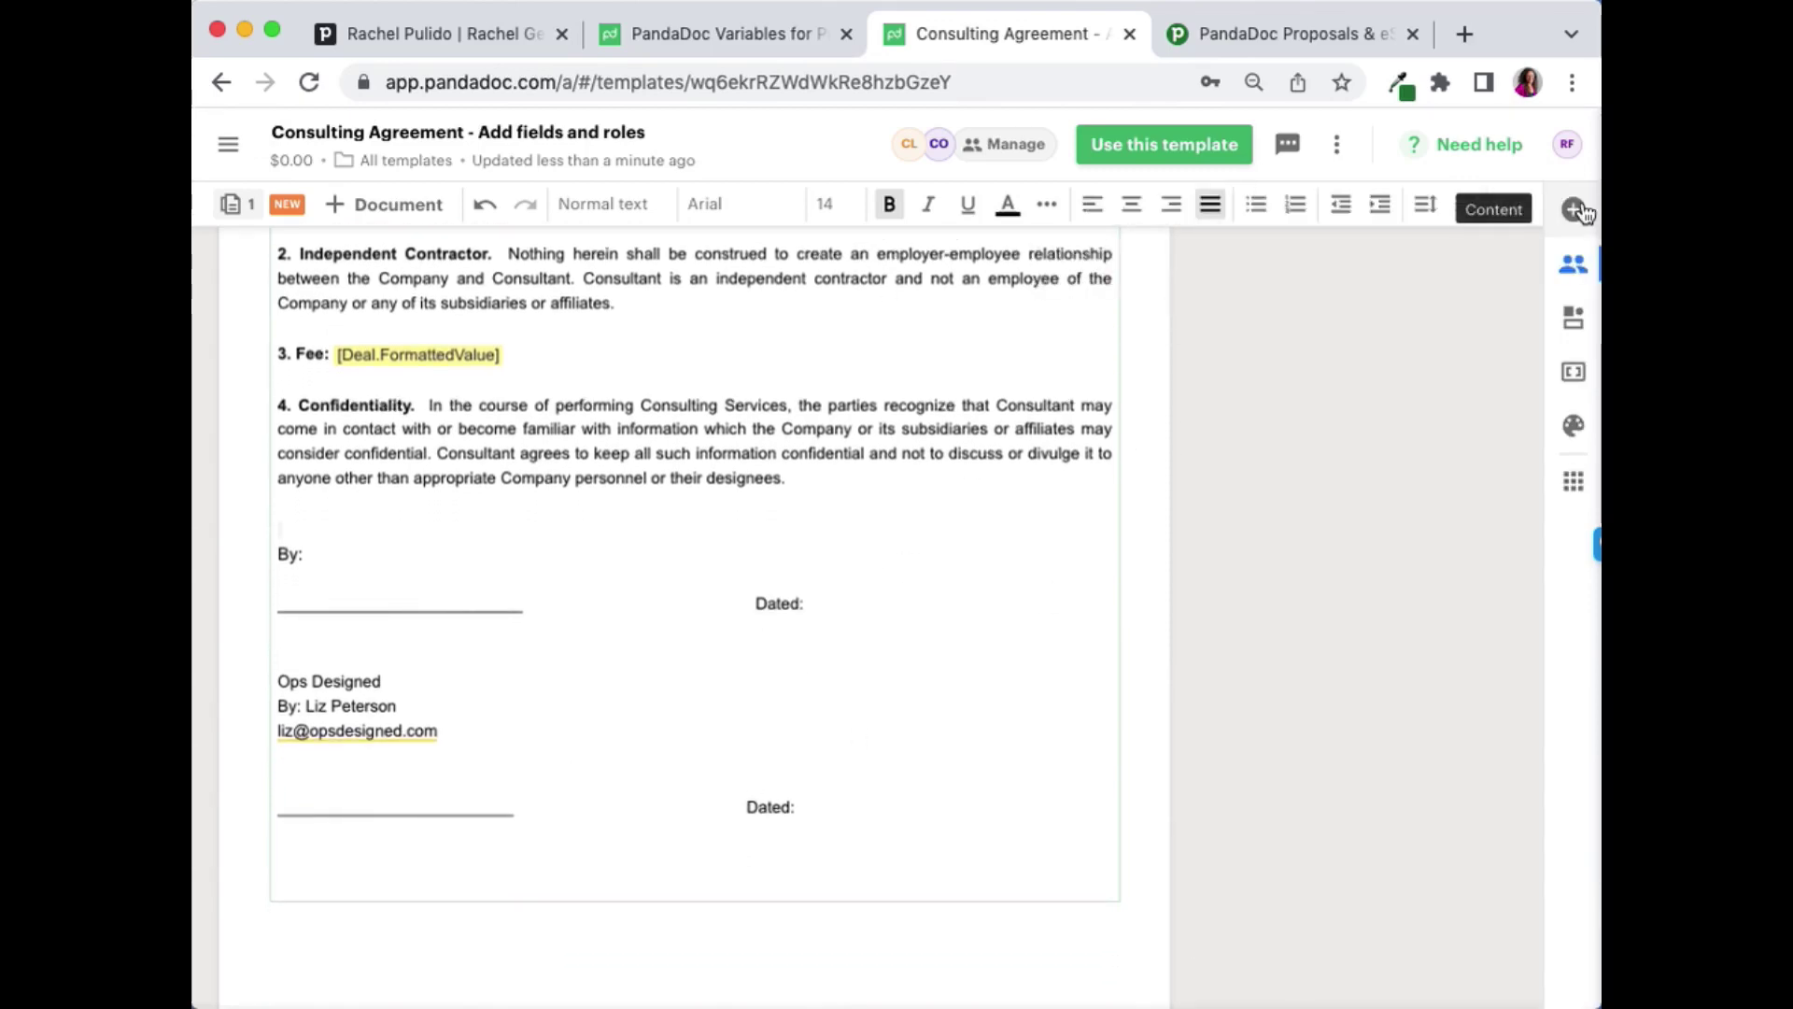
pyautogui.click(1578, 209)
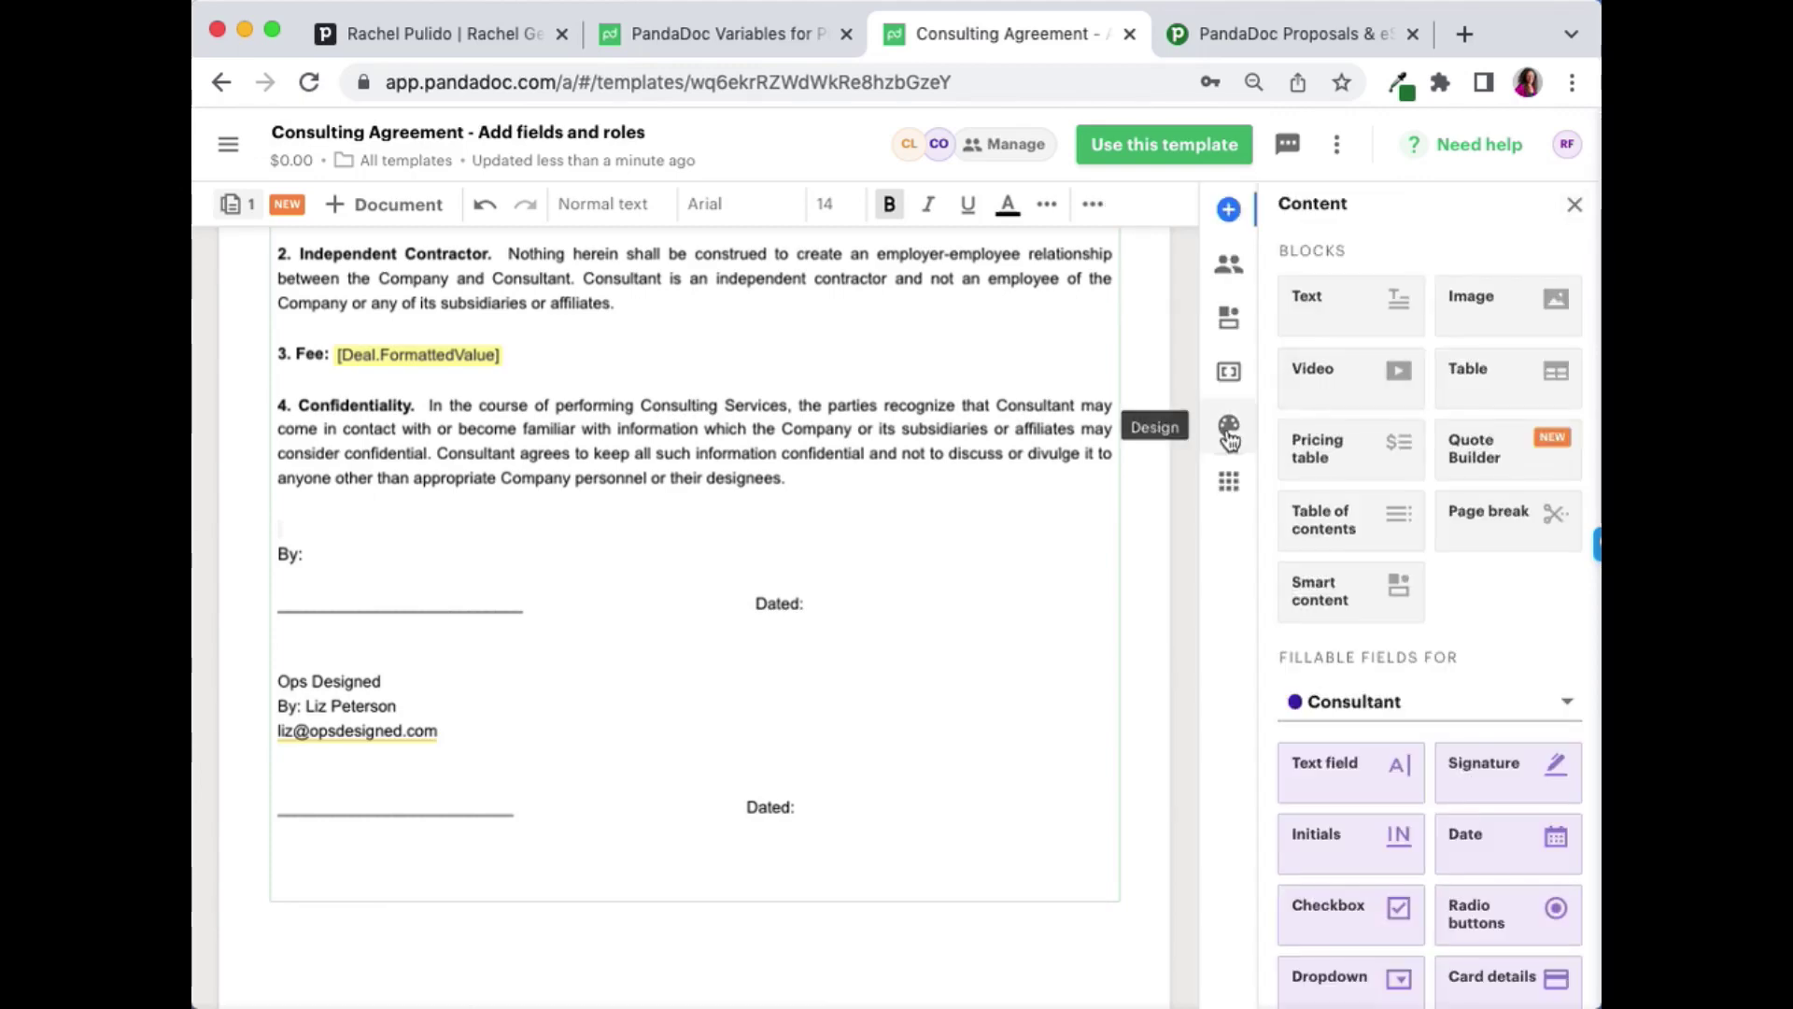
pyautogui.scroll(-2, 1409, 626)
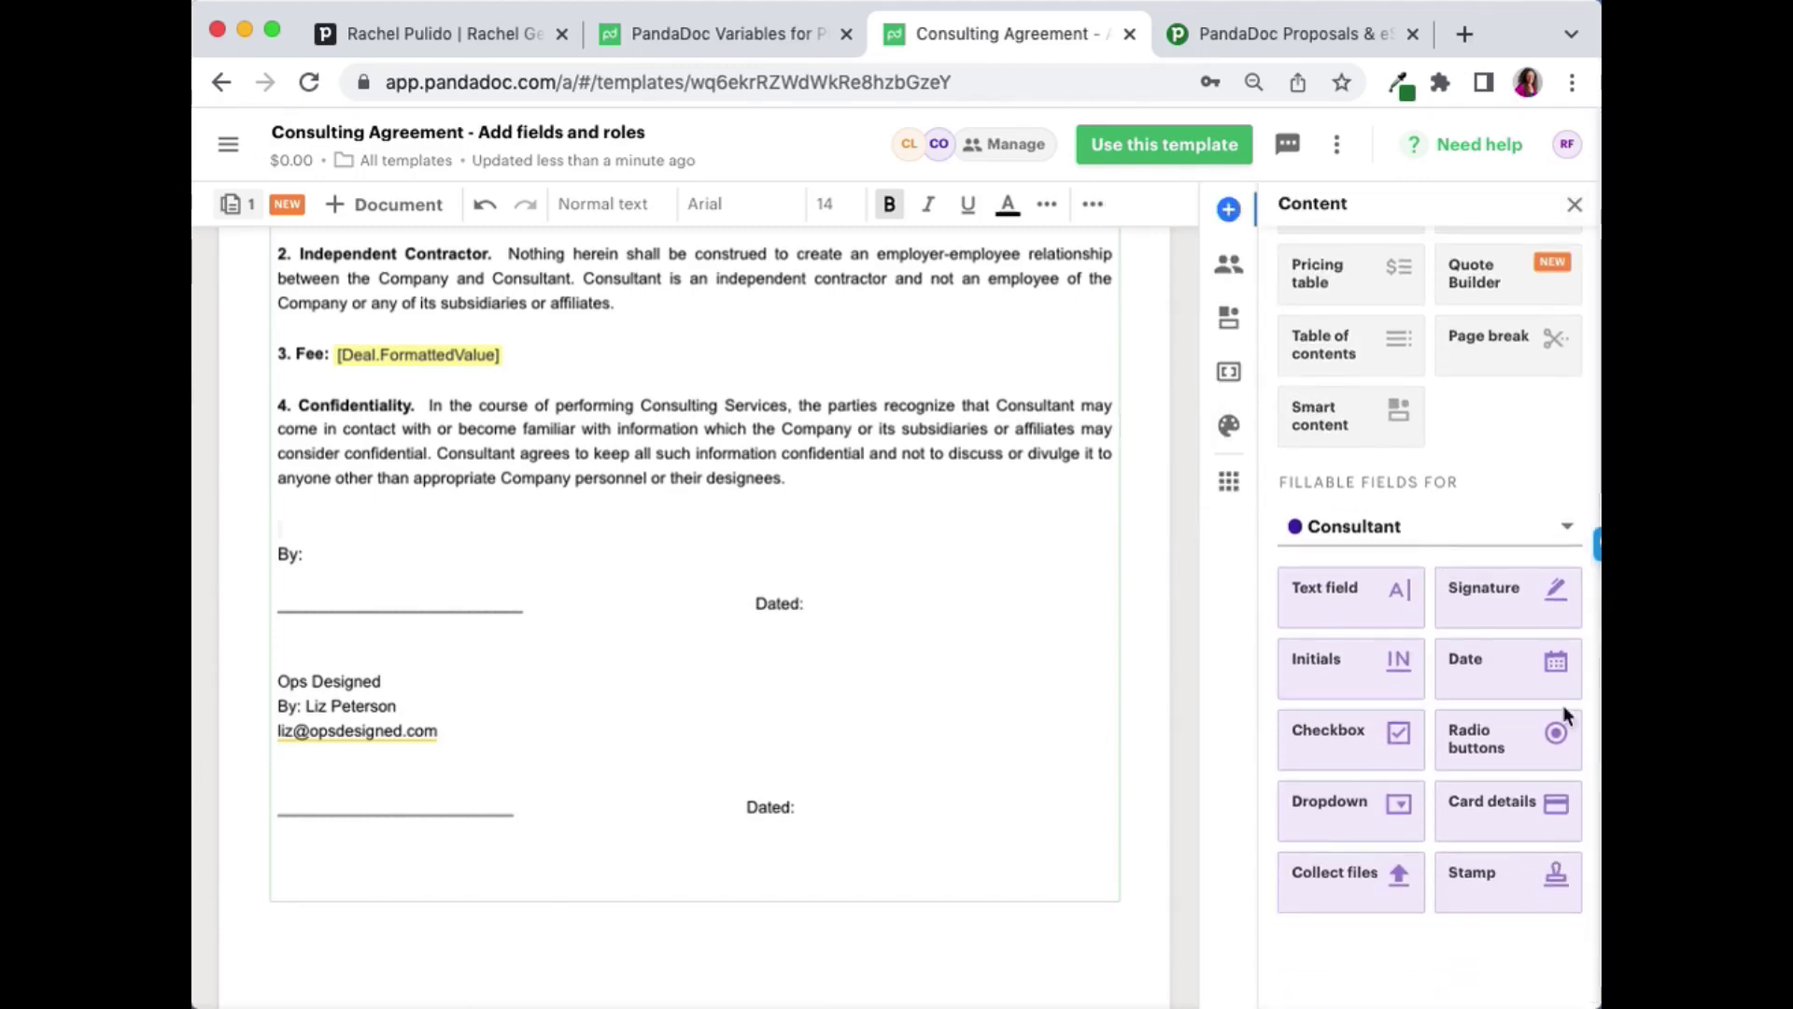
pyautogui.click(1452, 528)
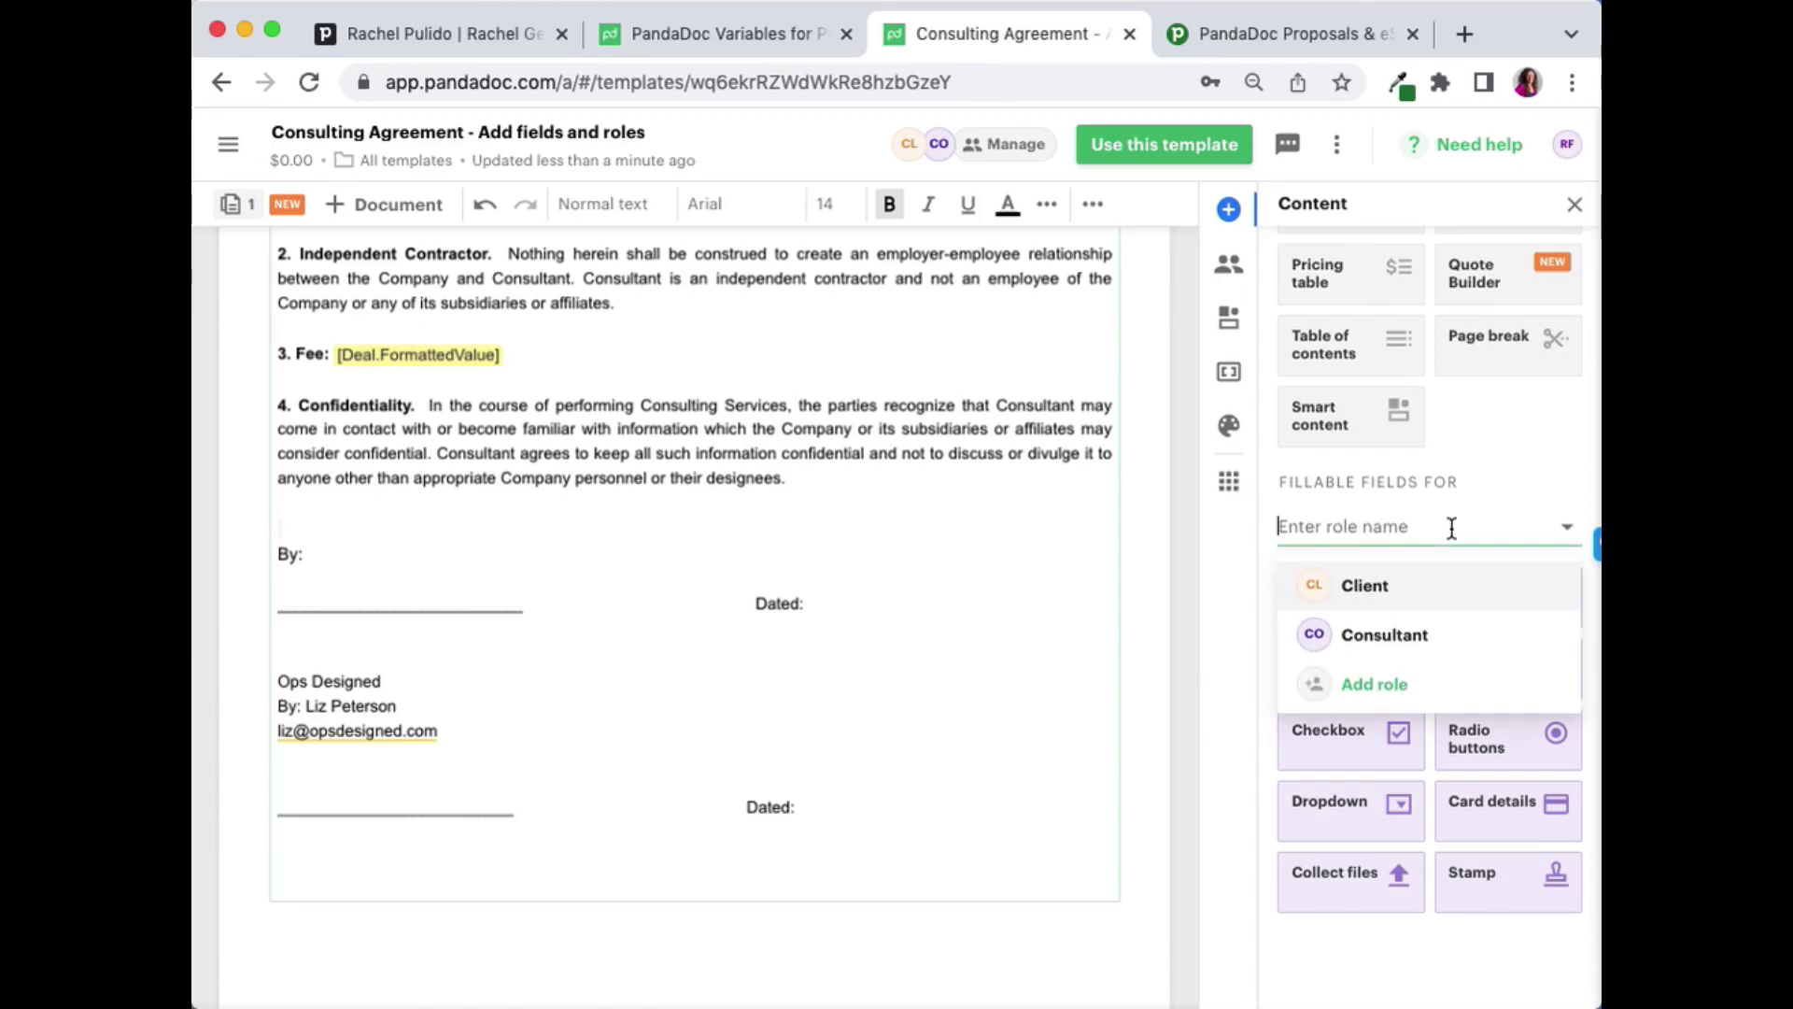
pyautogui.click(1429, 598)
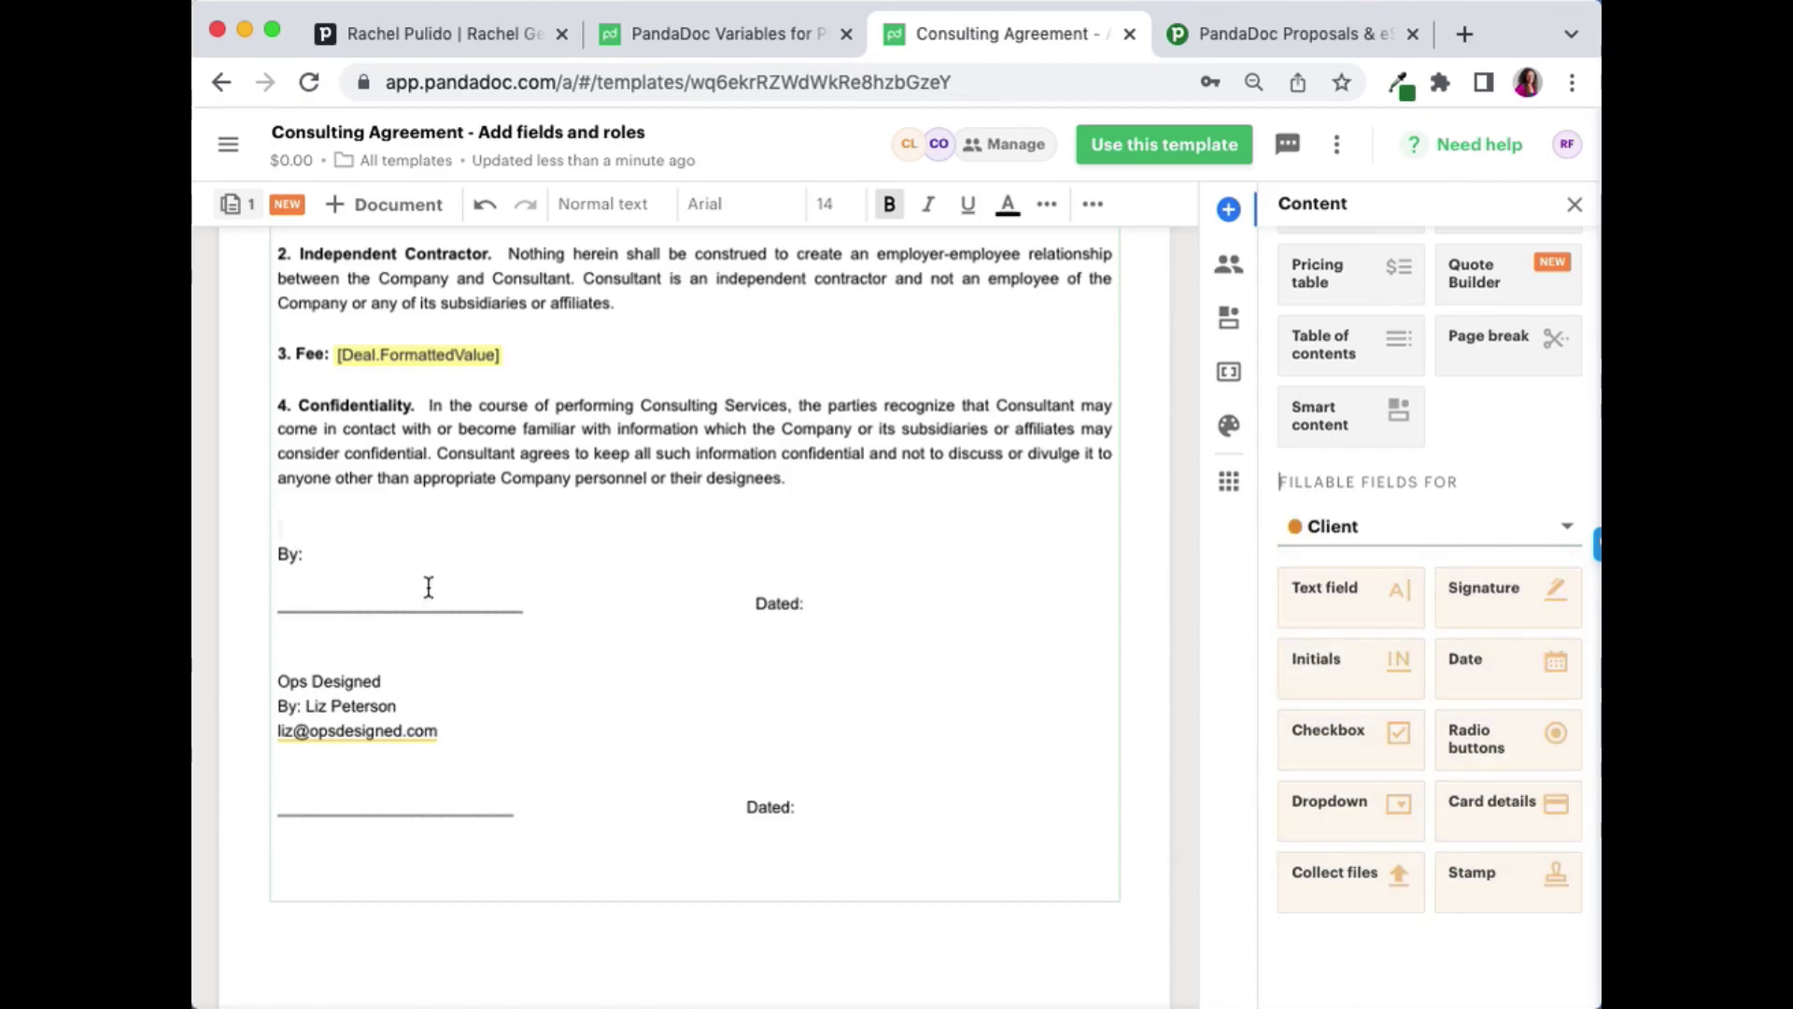
pyautogui.moveTo(1486, 593)
pyautogui.mouseDown()
pyautogui.moveTo(209, 603)
pyautogui.moveTo(296, 564)
pyautogui.moveTo(278, 558)
pyautogui.mouseUp()
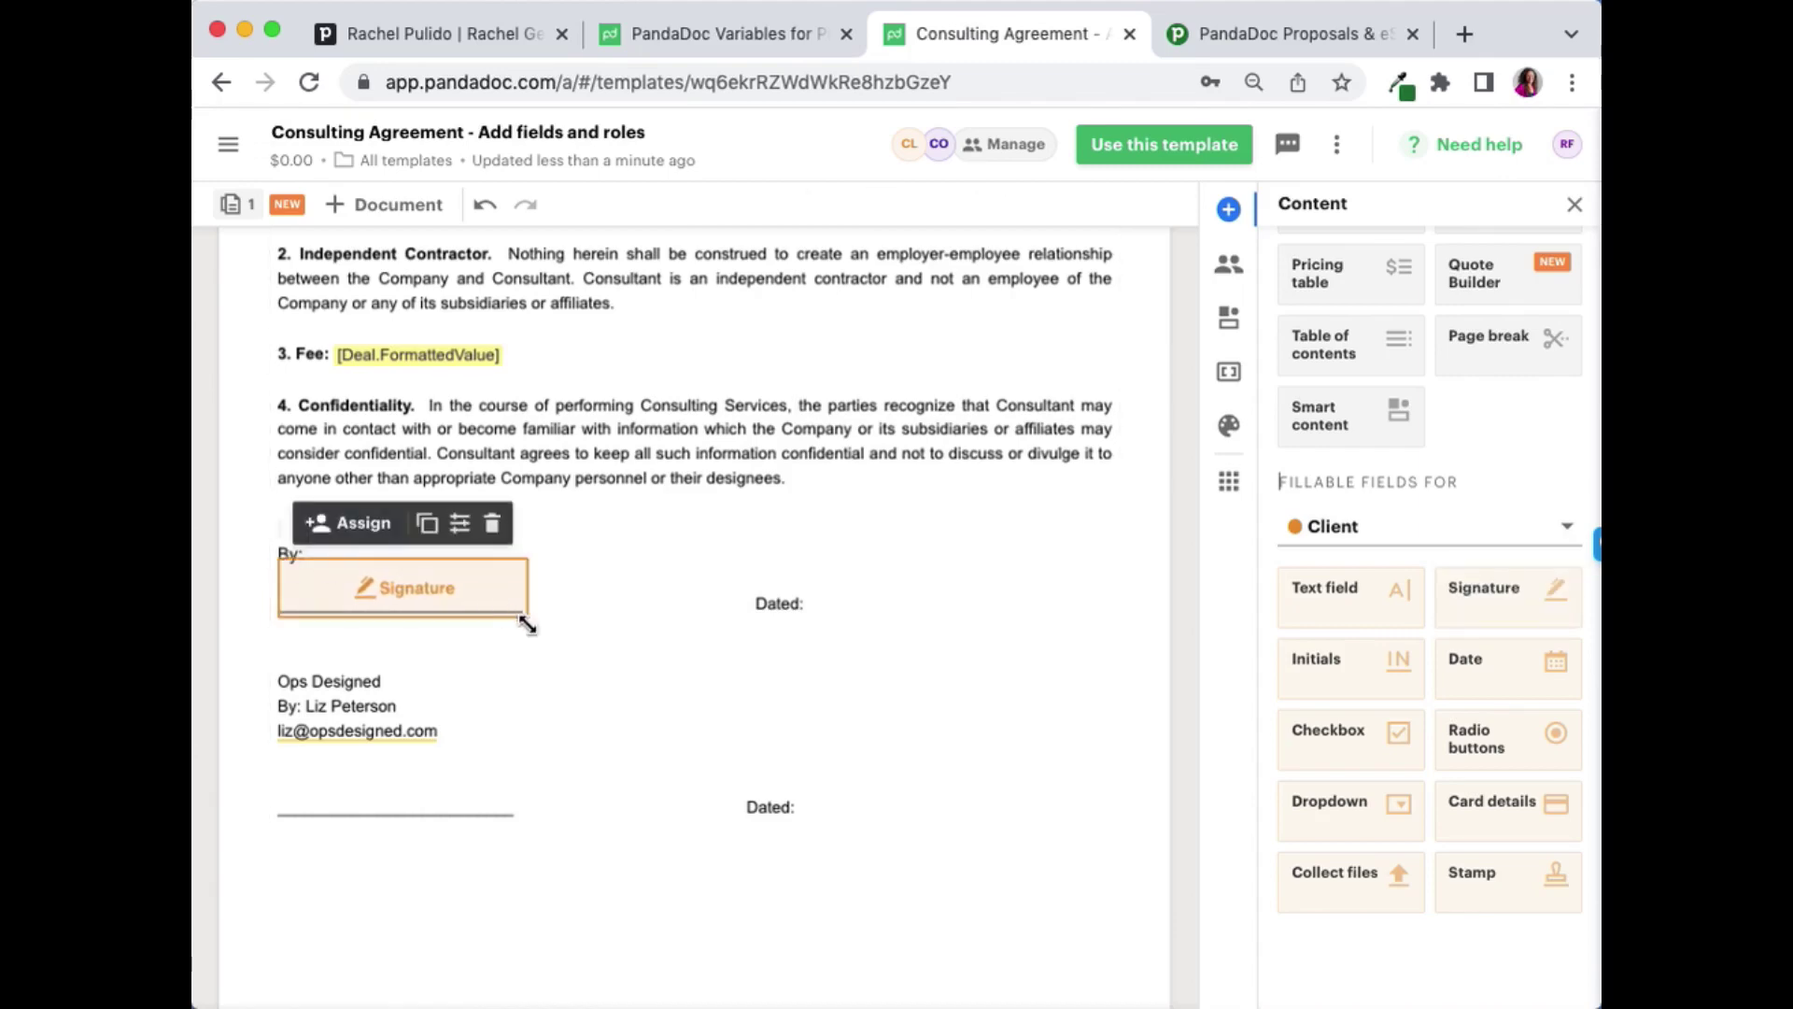
pyautogui.moveTo(524, 620); pyautogui.dragTo(523, 604)
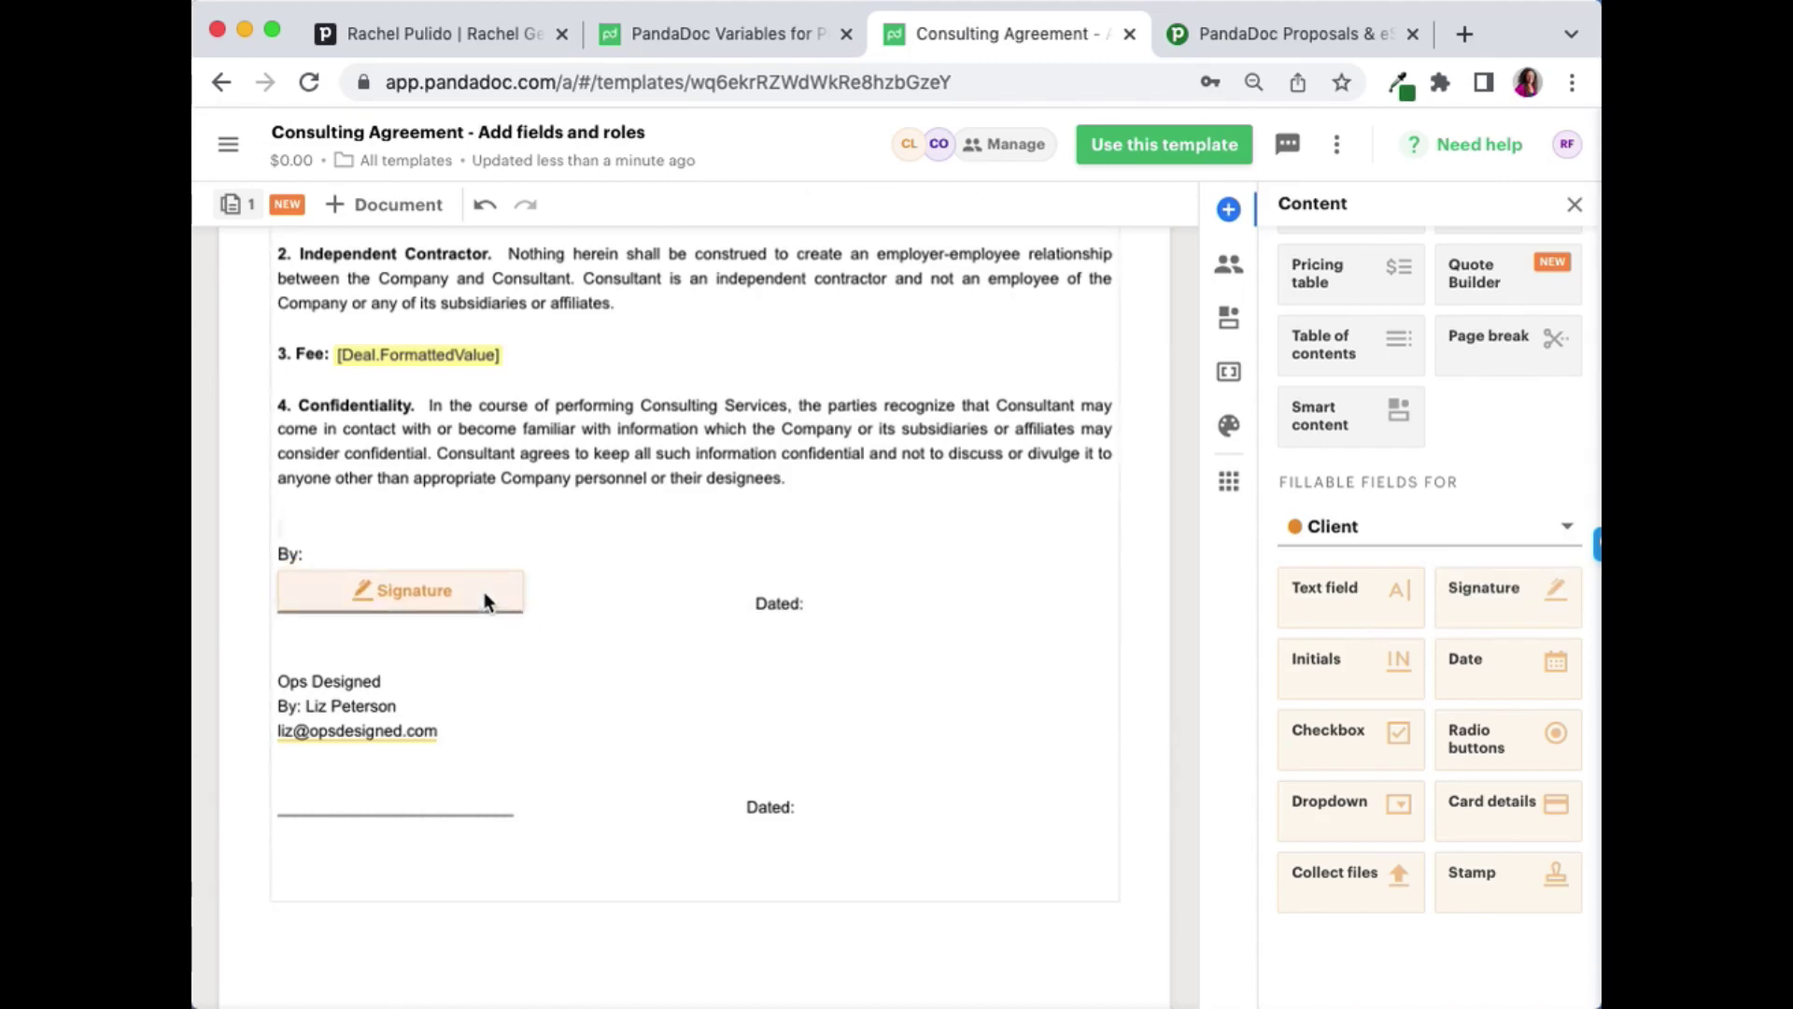
pyautogui.click(826, 605)
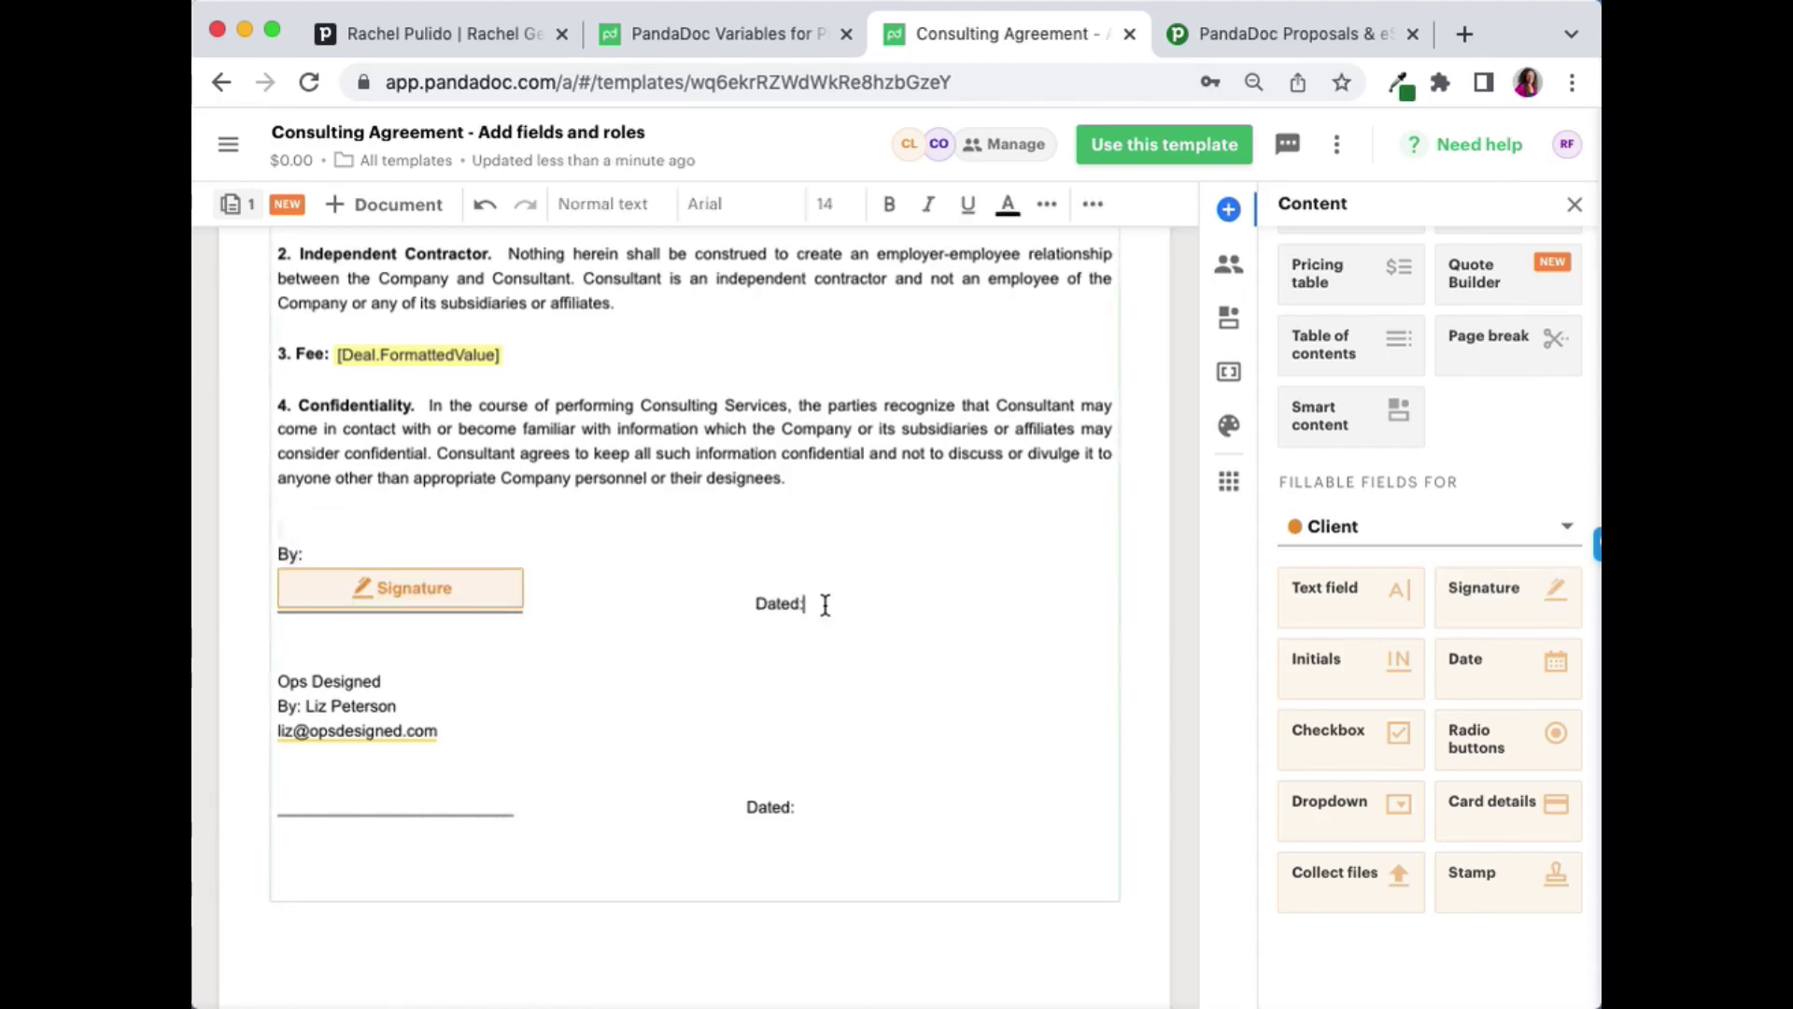
# - Add a Client date field beside Dated: with text size 11
pyautogui.moveTo(1473, 657); pyautogui.dragTo(819, 579)
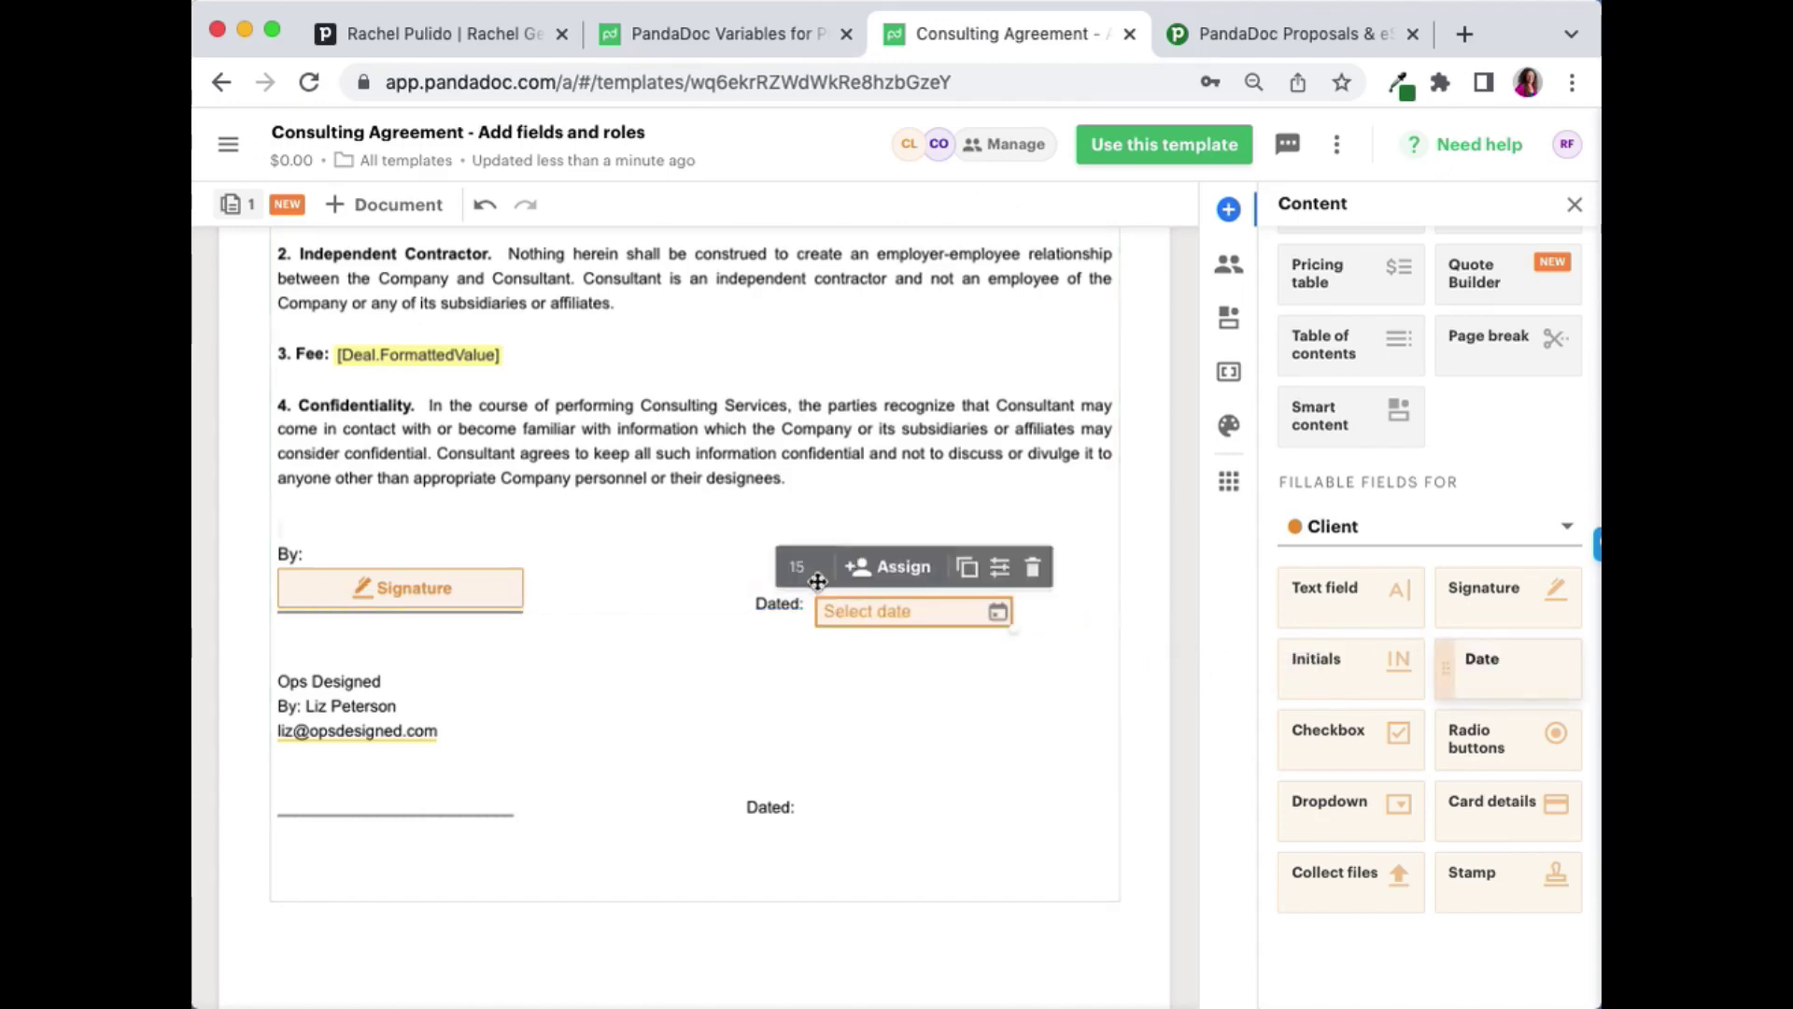
pyautogui.click(803, 565)
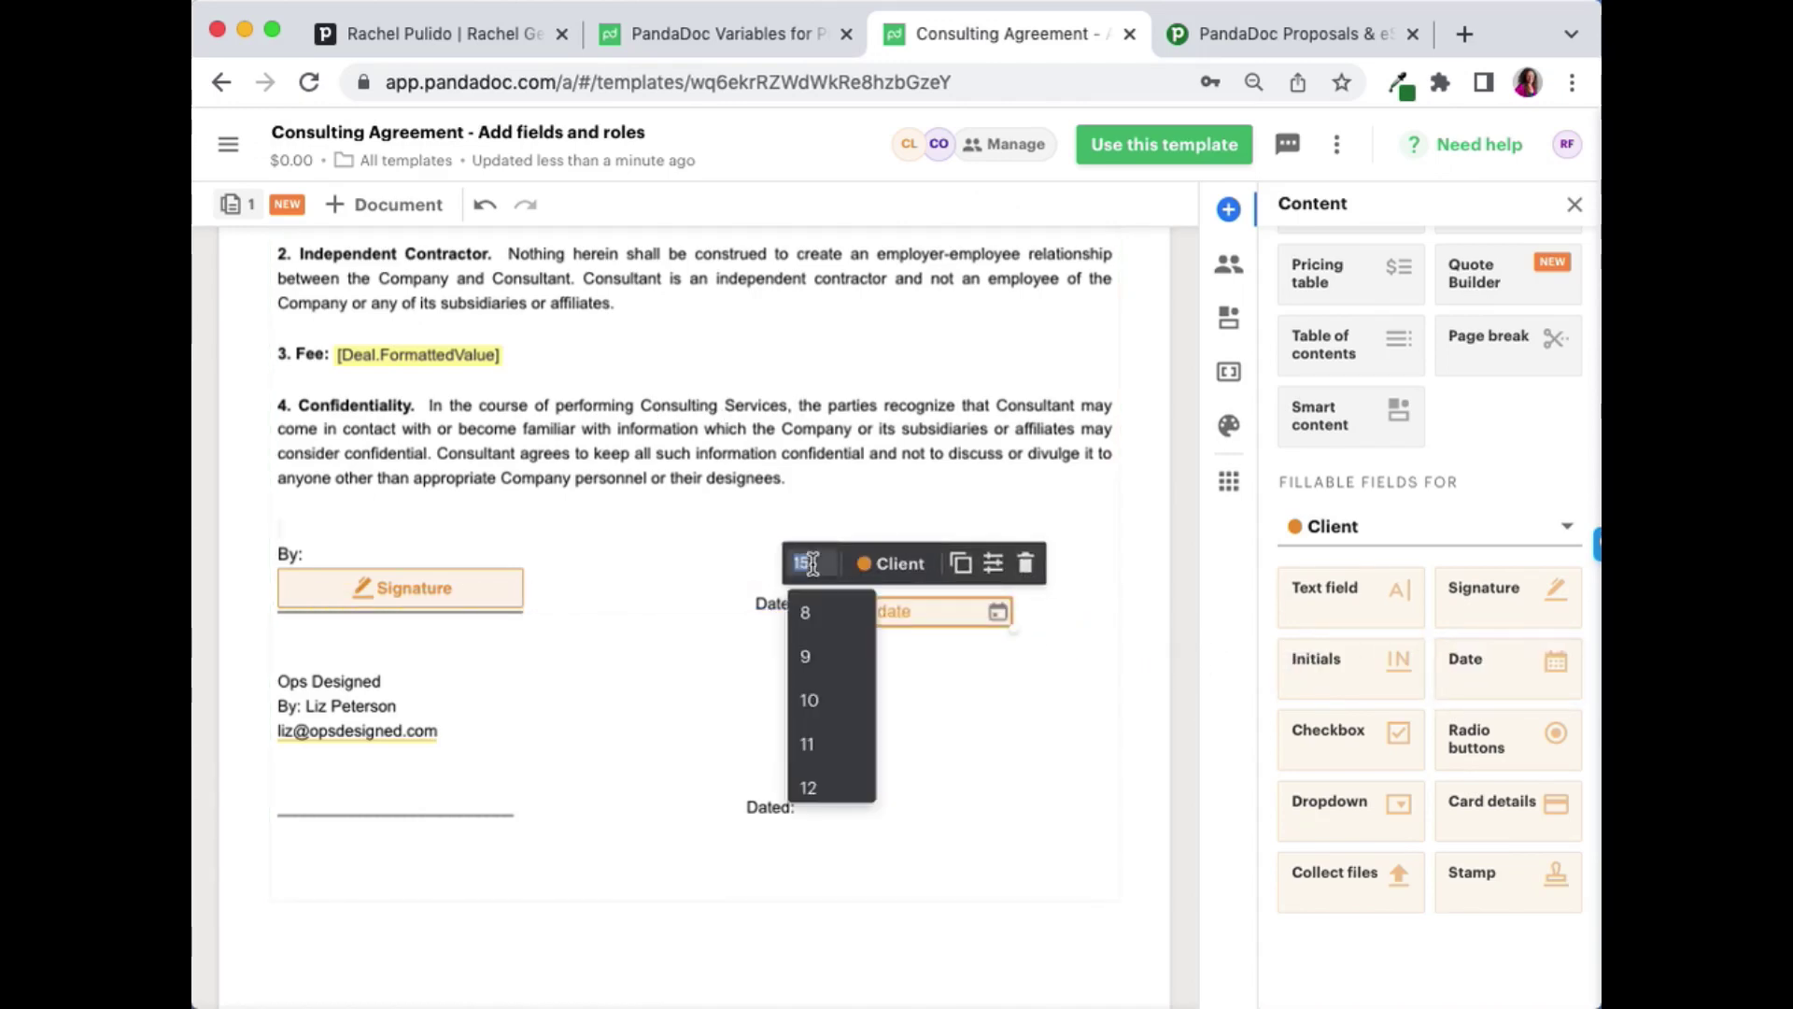
pyautogui.click(822, 743)
pyautogui.moveTo(854, 597); pyautogui.dragTo(848, 594)
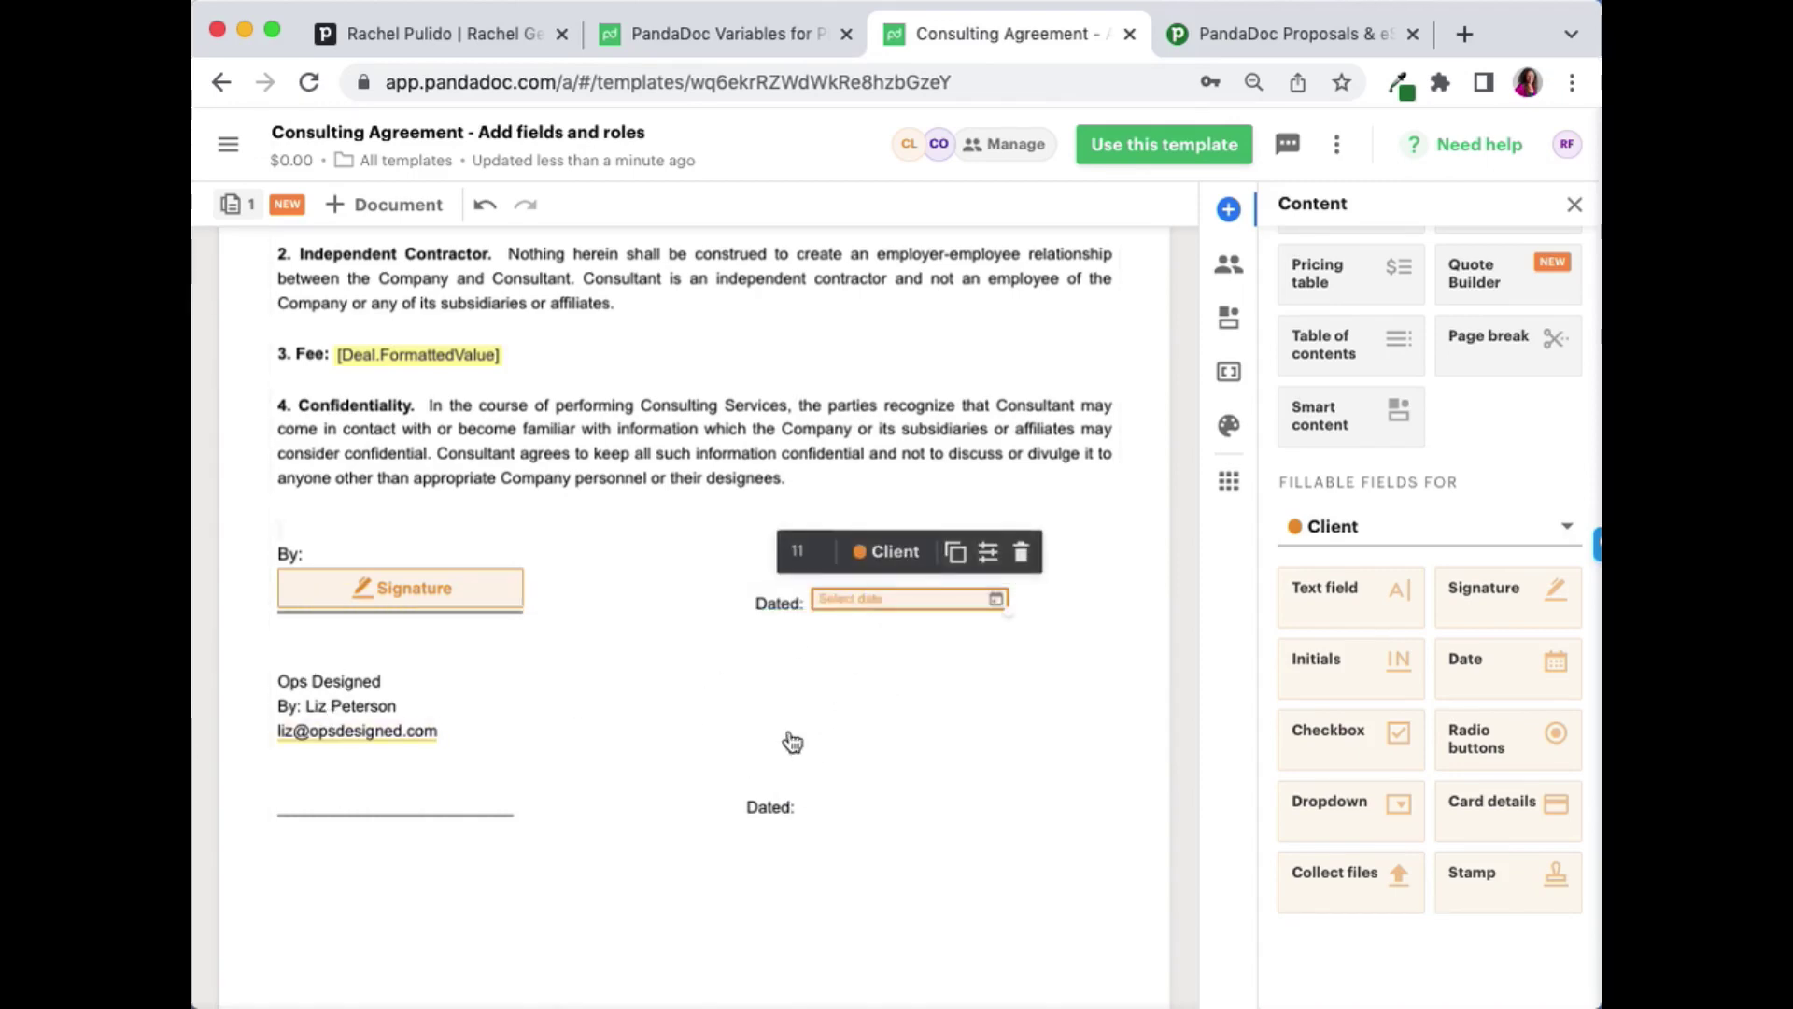
# - Add Consultant signature and date fields to the second signature block
pyautogui.click(1419, 526)
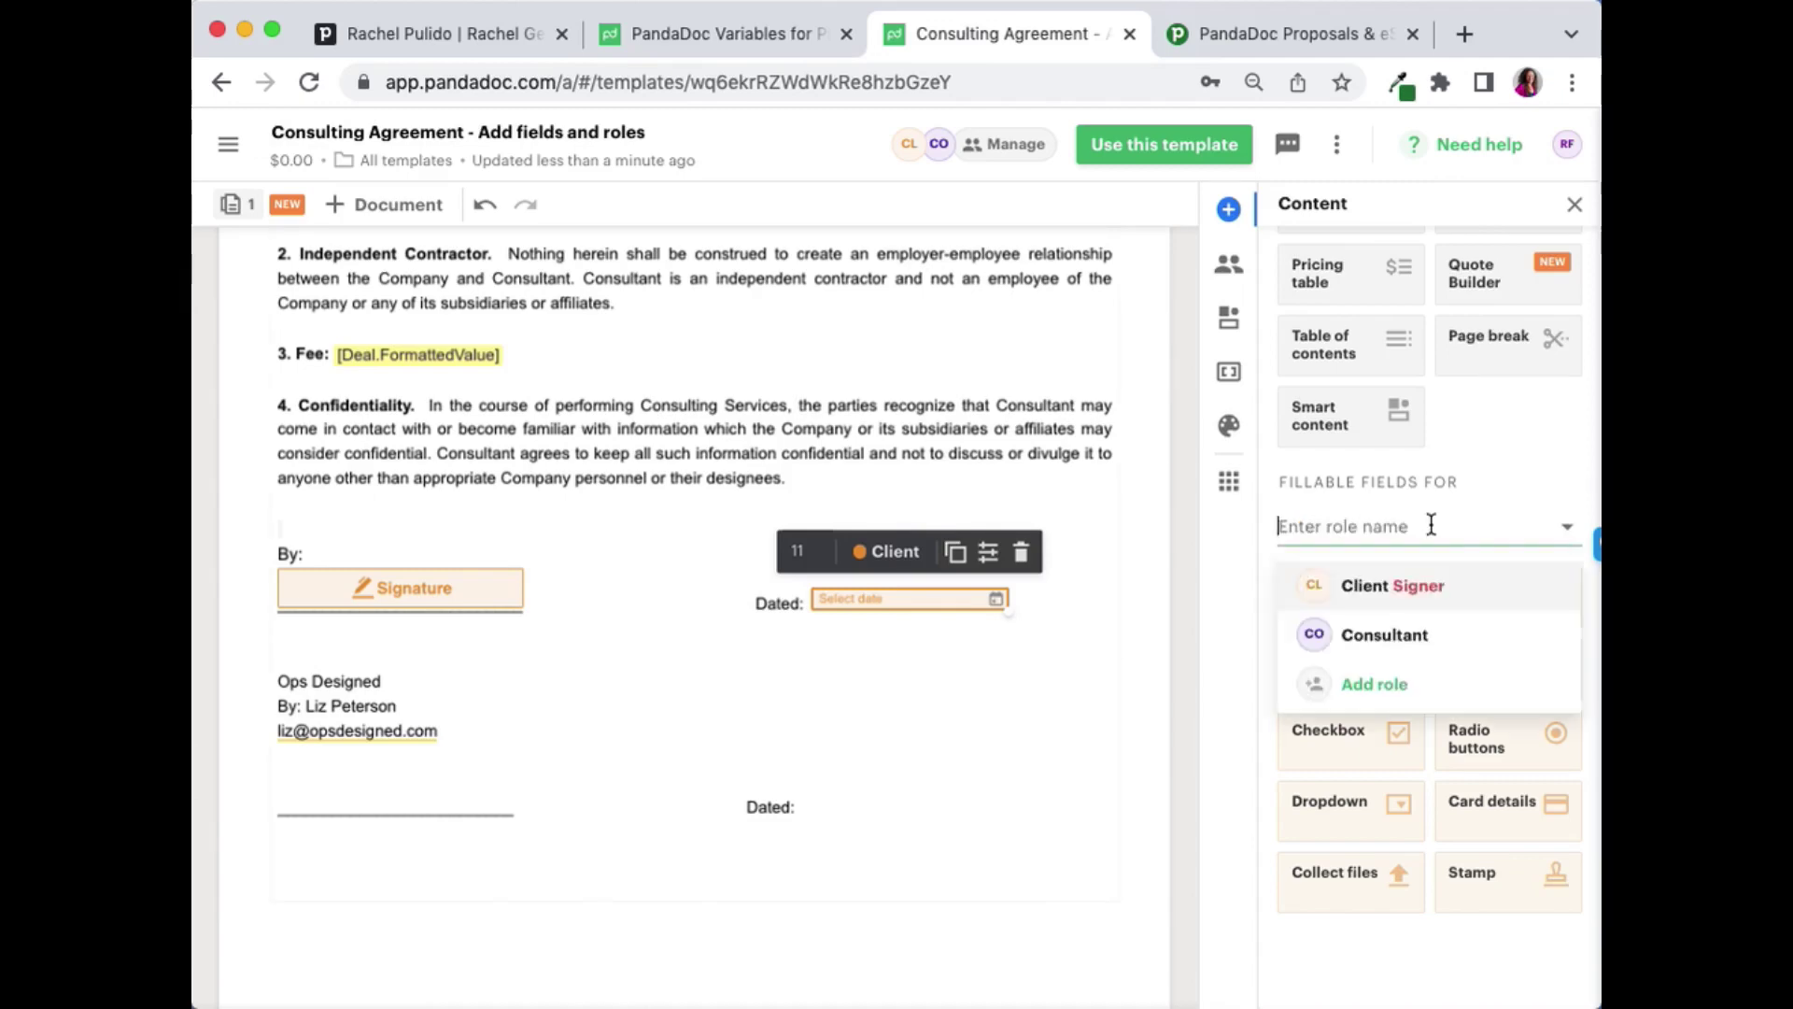
pyautogui.click(1410, 633)
pyautogui.moveTo(1518, 614)
pyautogui.mouseDown()
pyautogui.moveTo(424, 772)
pyautogui.moveTo(282, 772)
pyautogui.mouseUp()
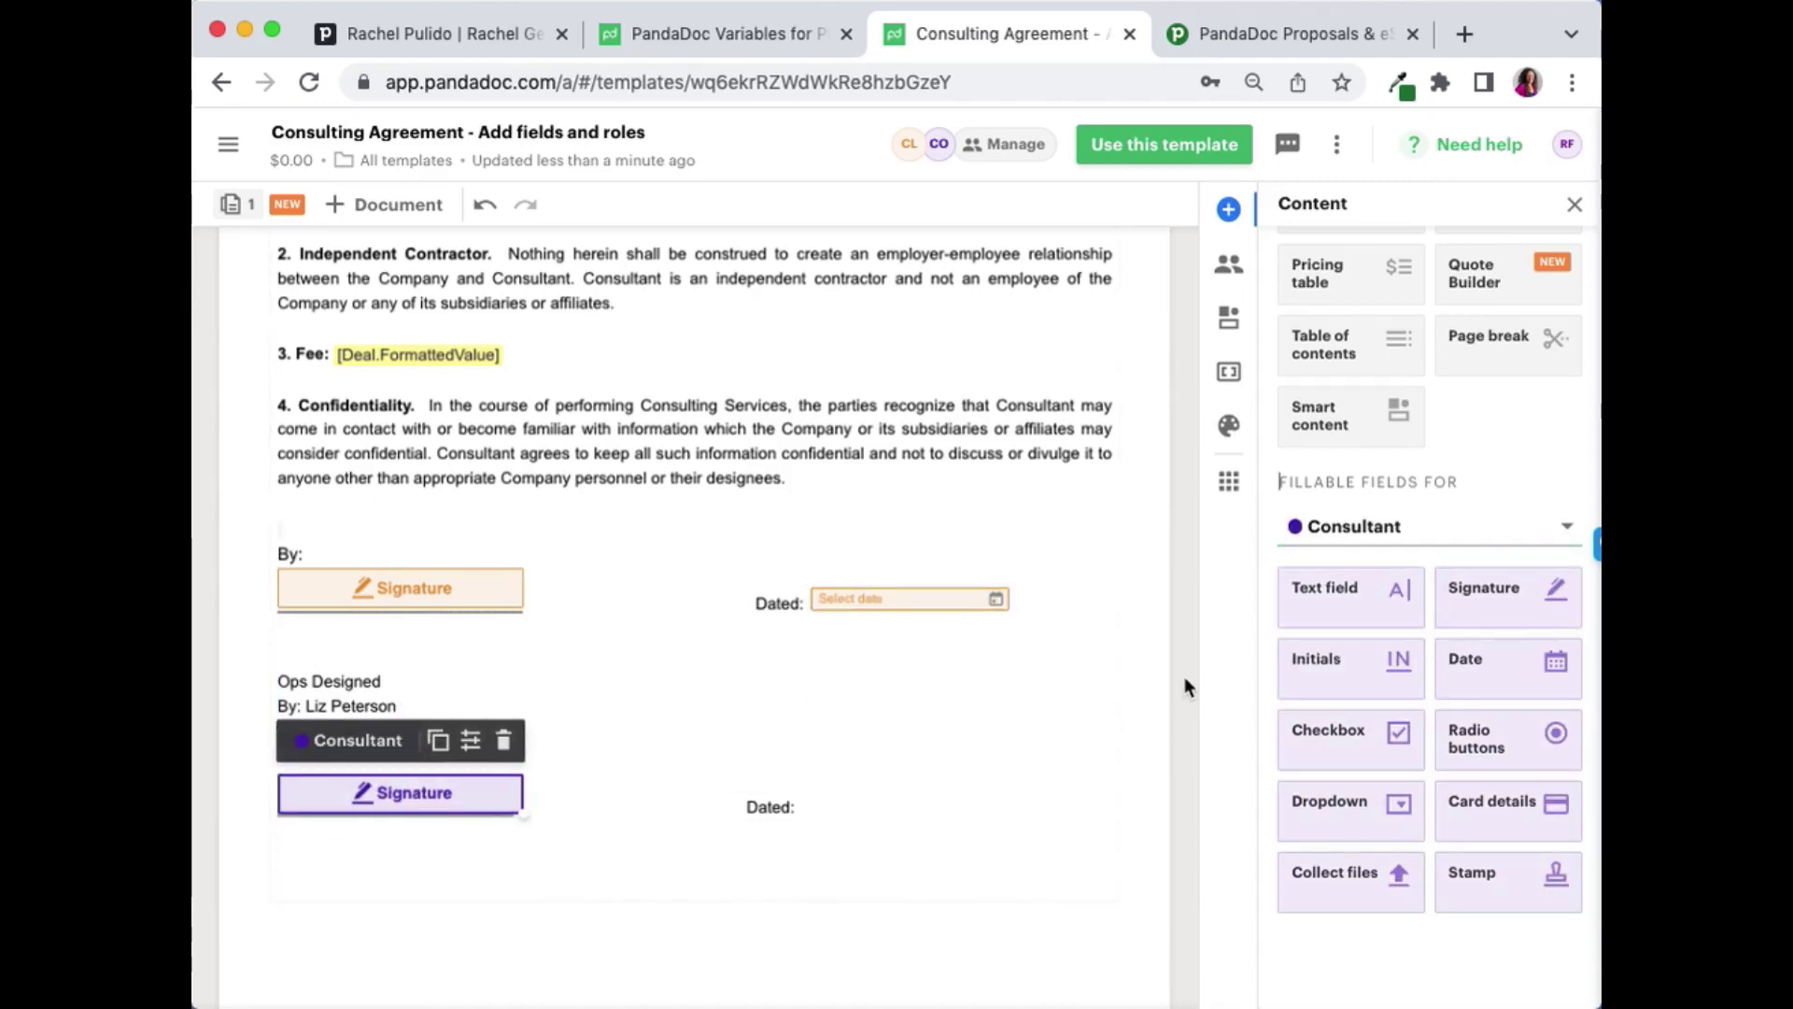
pyautogui.moveTo(1451, 680)
pyautogui.mouseDown()
pyautogui.moveTo(916, 749)
pyautogui.moveTo(809, 788)
pyautogui.mouseUp()
# - Insert the [Organization.Name] token on a new line above the first By: line
pyautogui.scroll(-1, 944, 800)
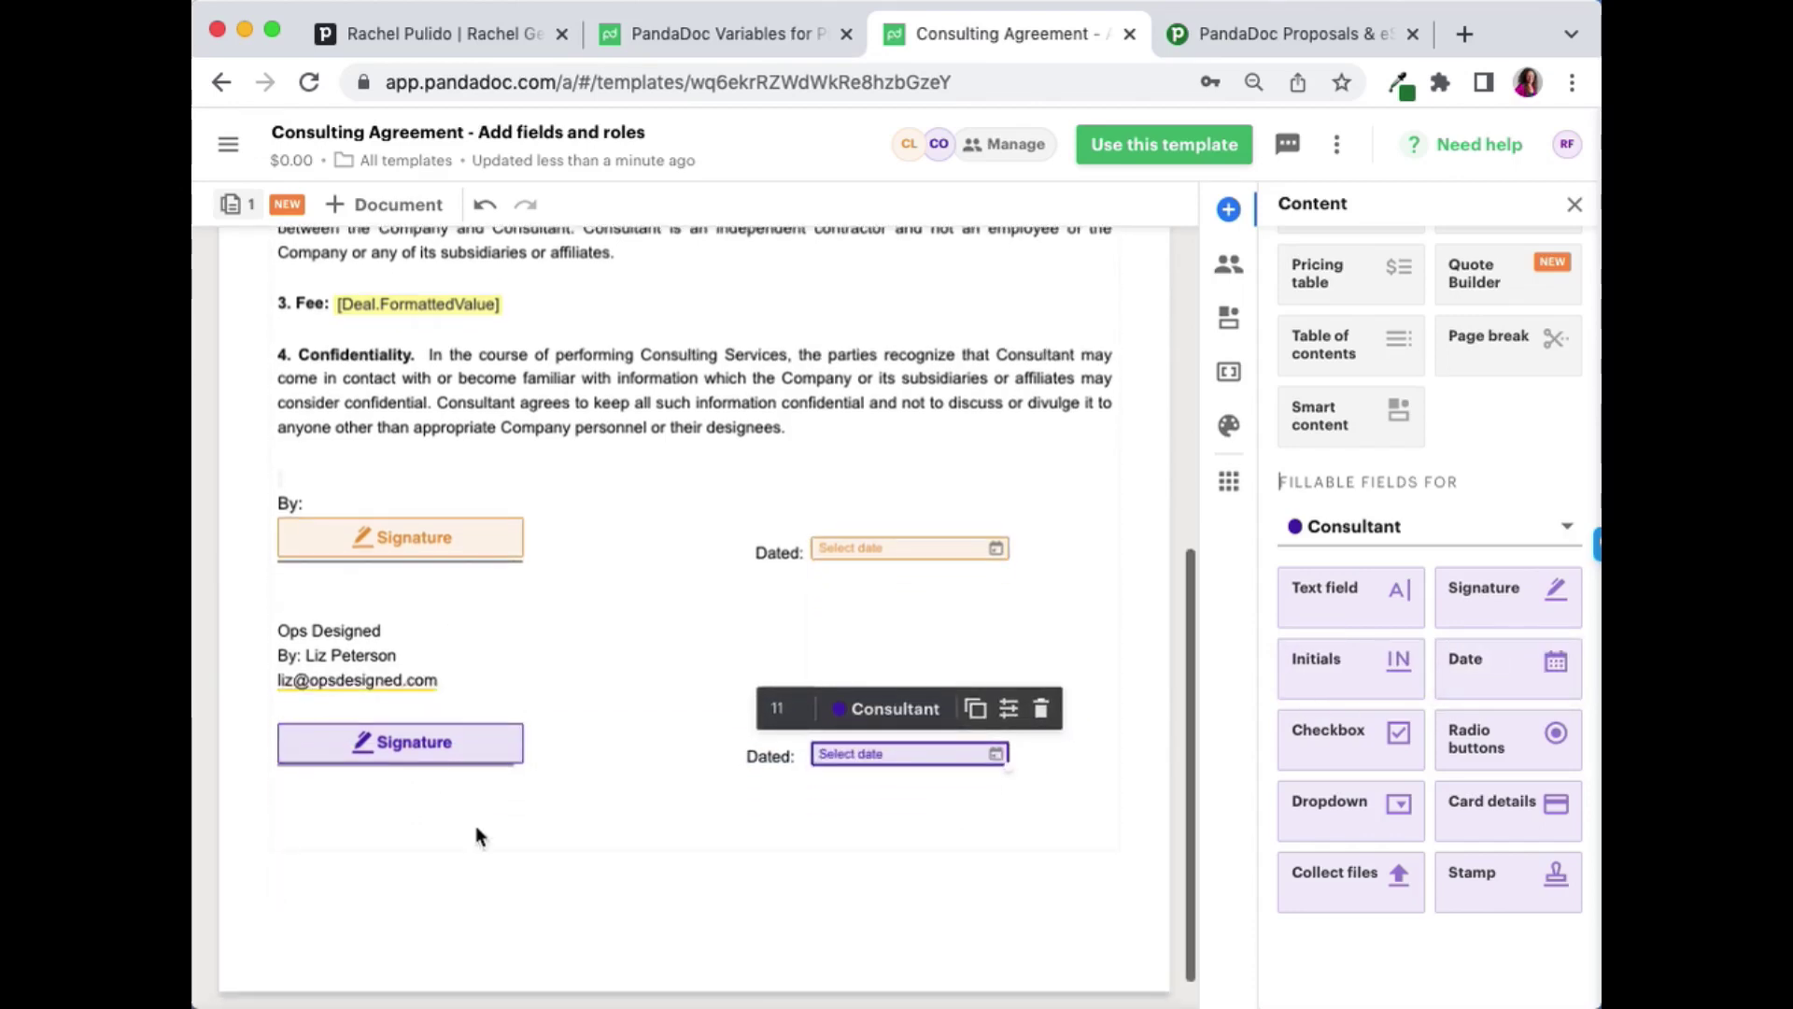
pyautogui.scroll(1, 399, 592)
pyautogui.click(311, 561)
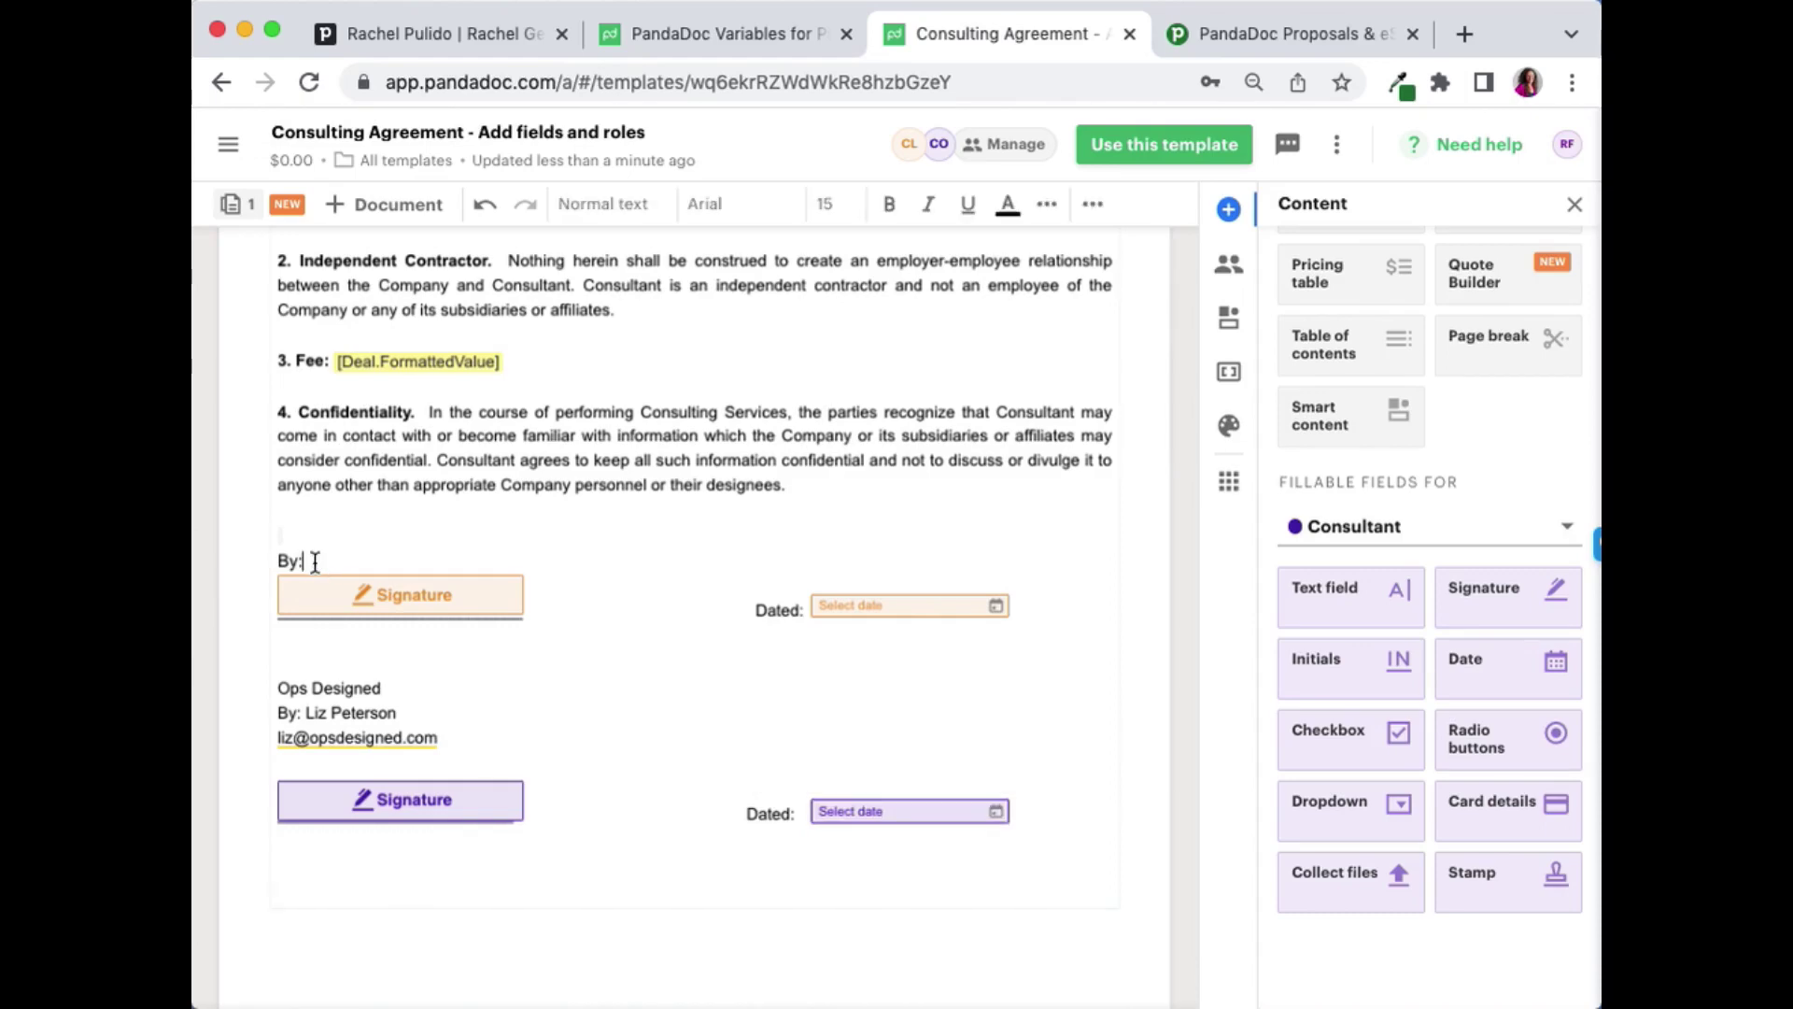
pyautogui.press('Return')
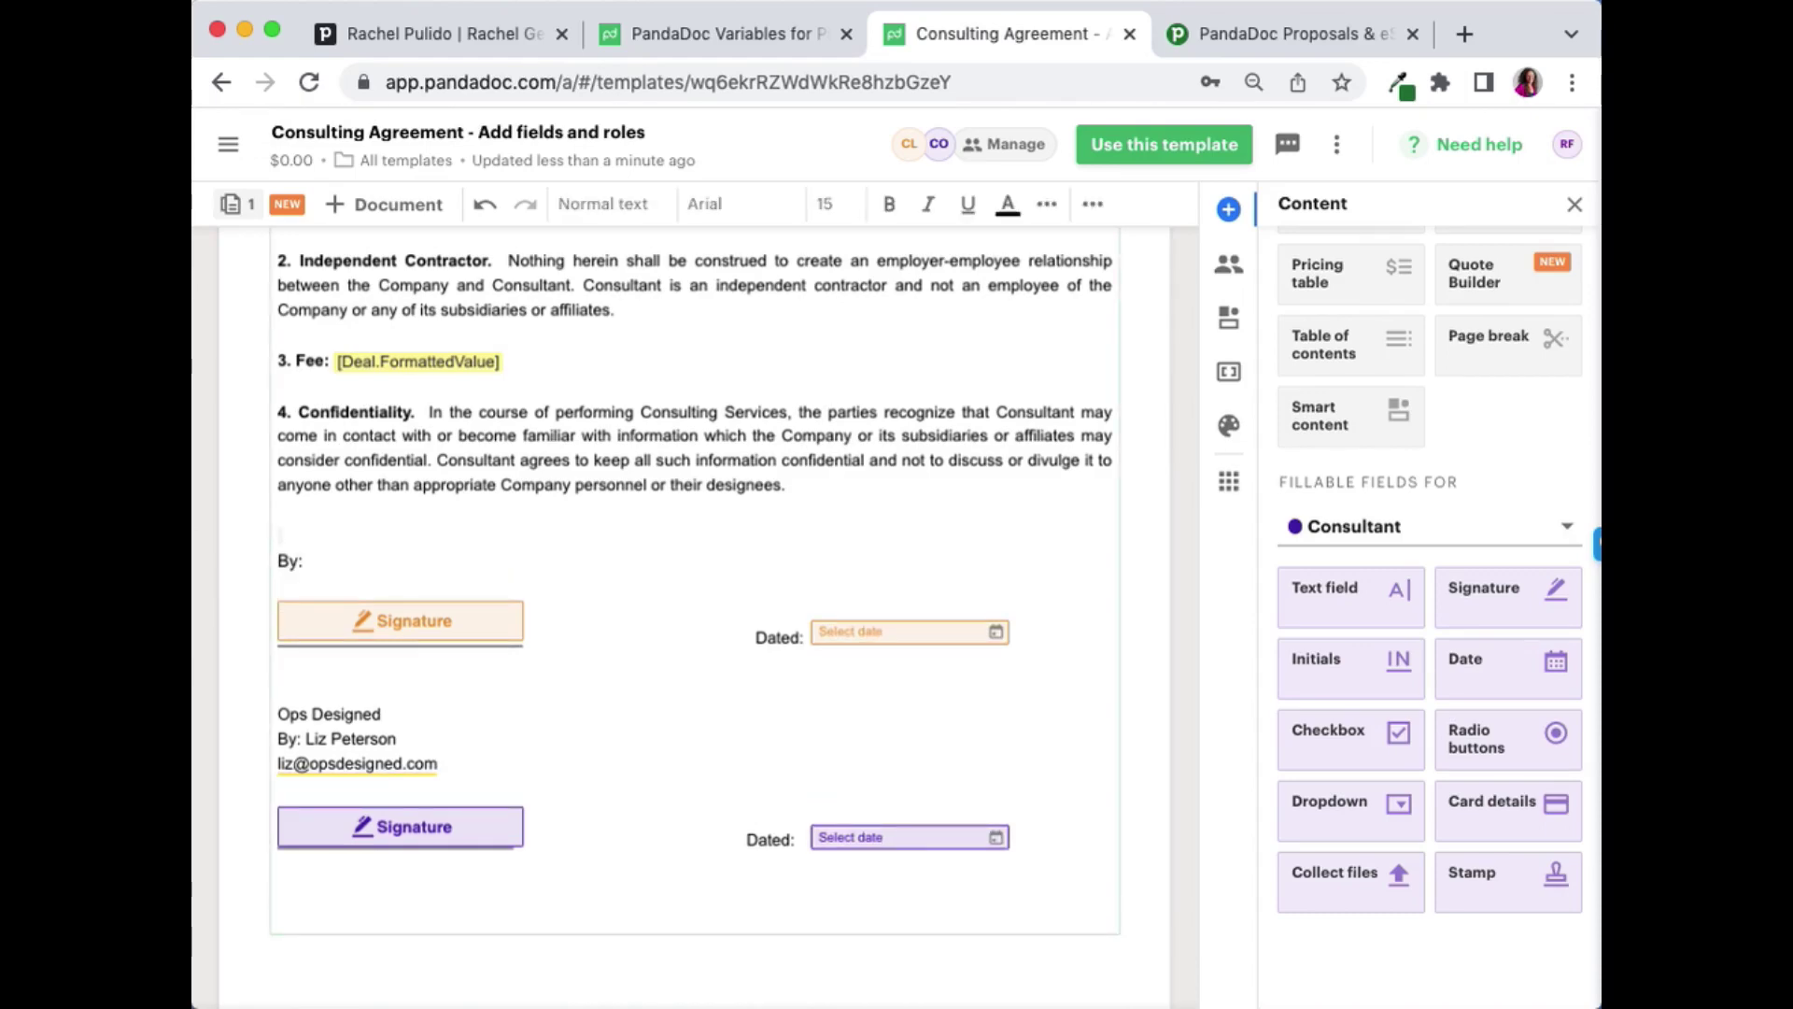
pyautogui.scroll(5, 330, 515)
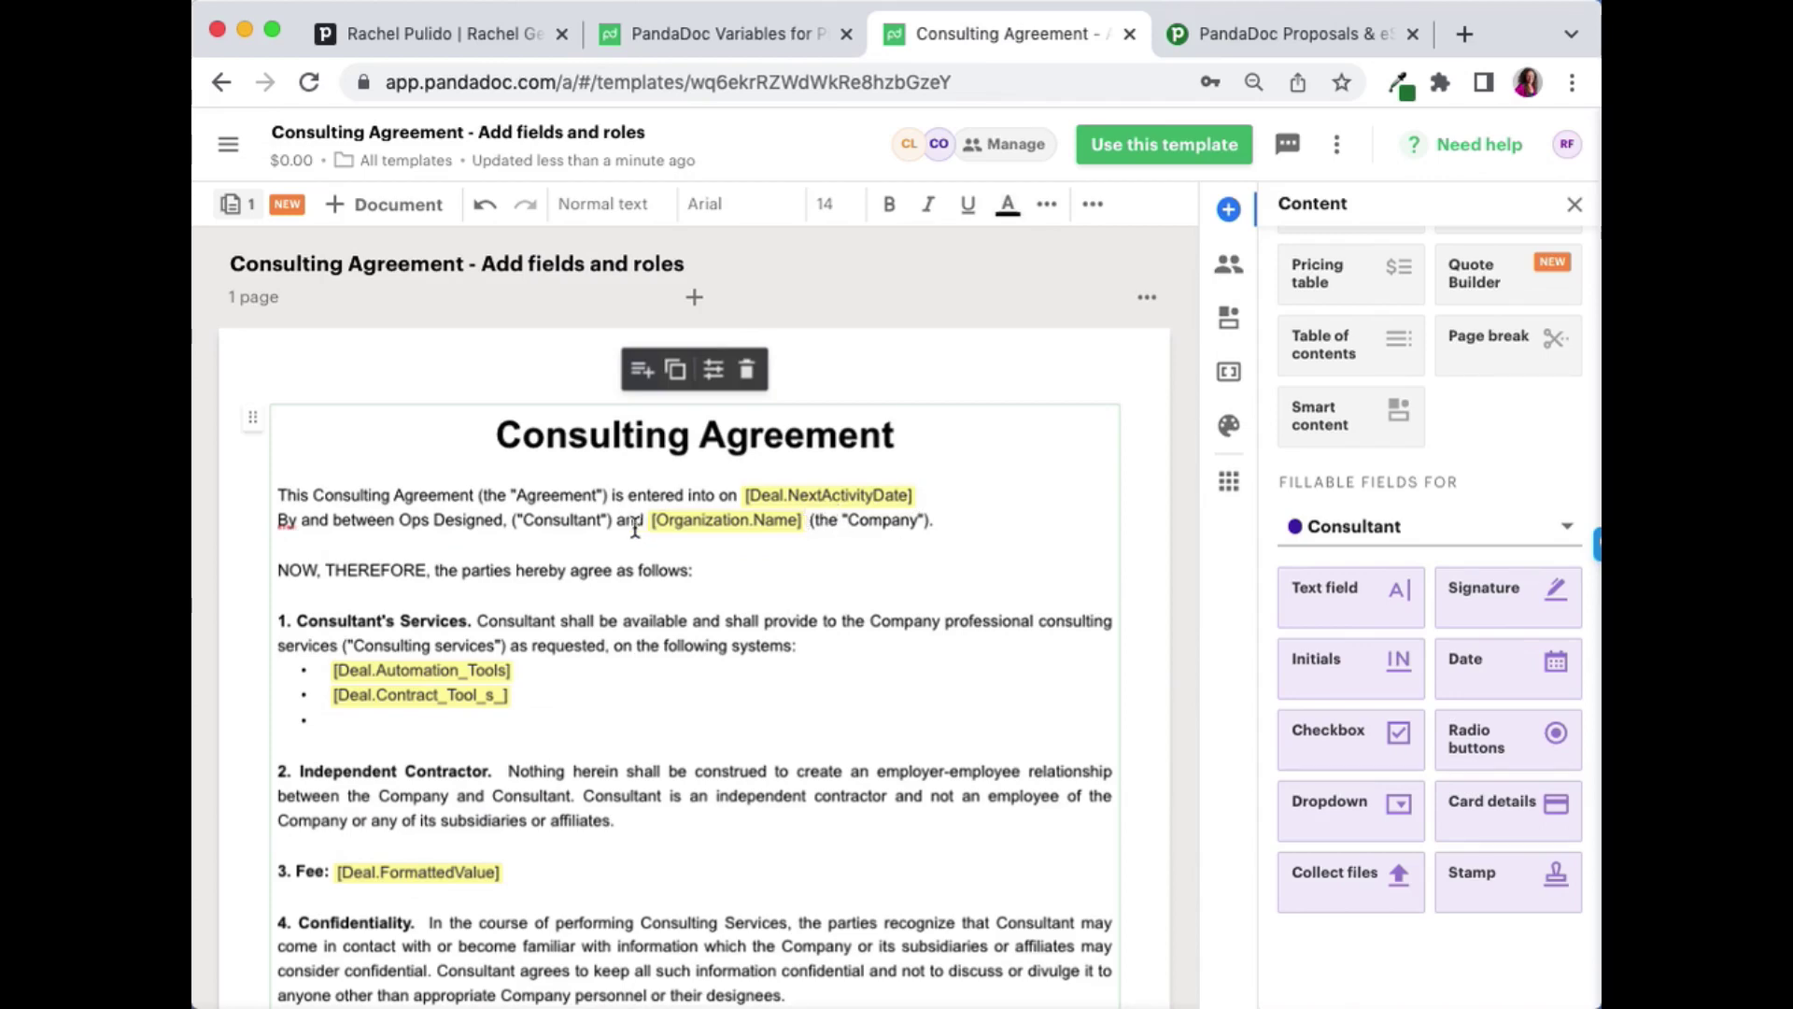
pyautogui.scroll(-5, 648, 524)
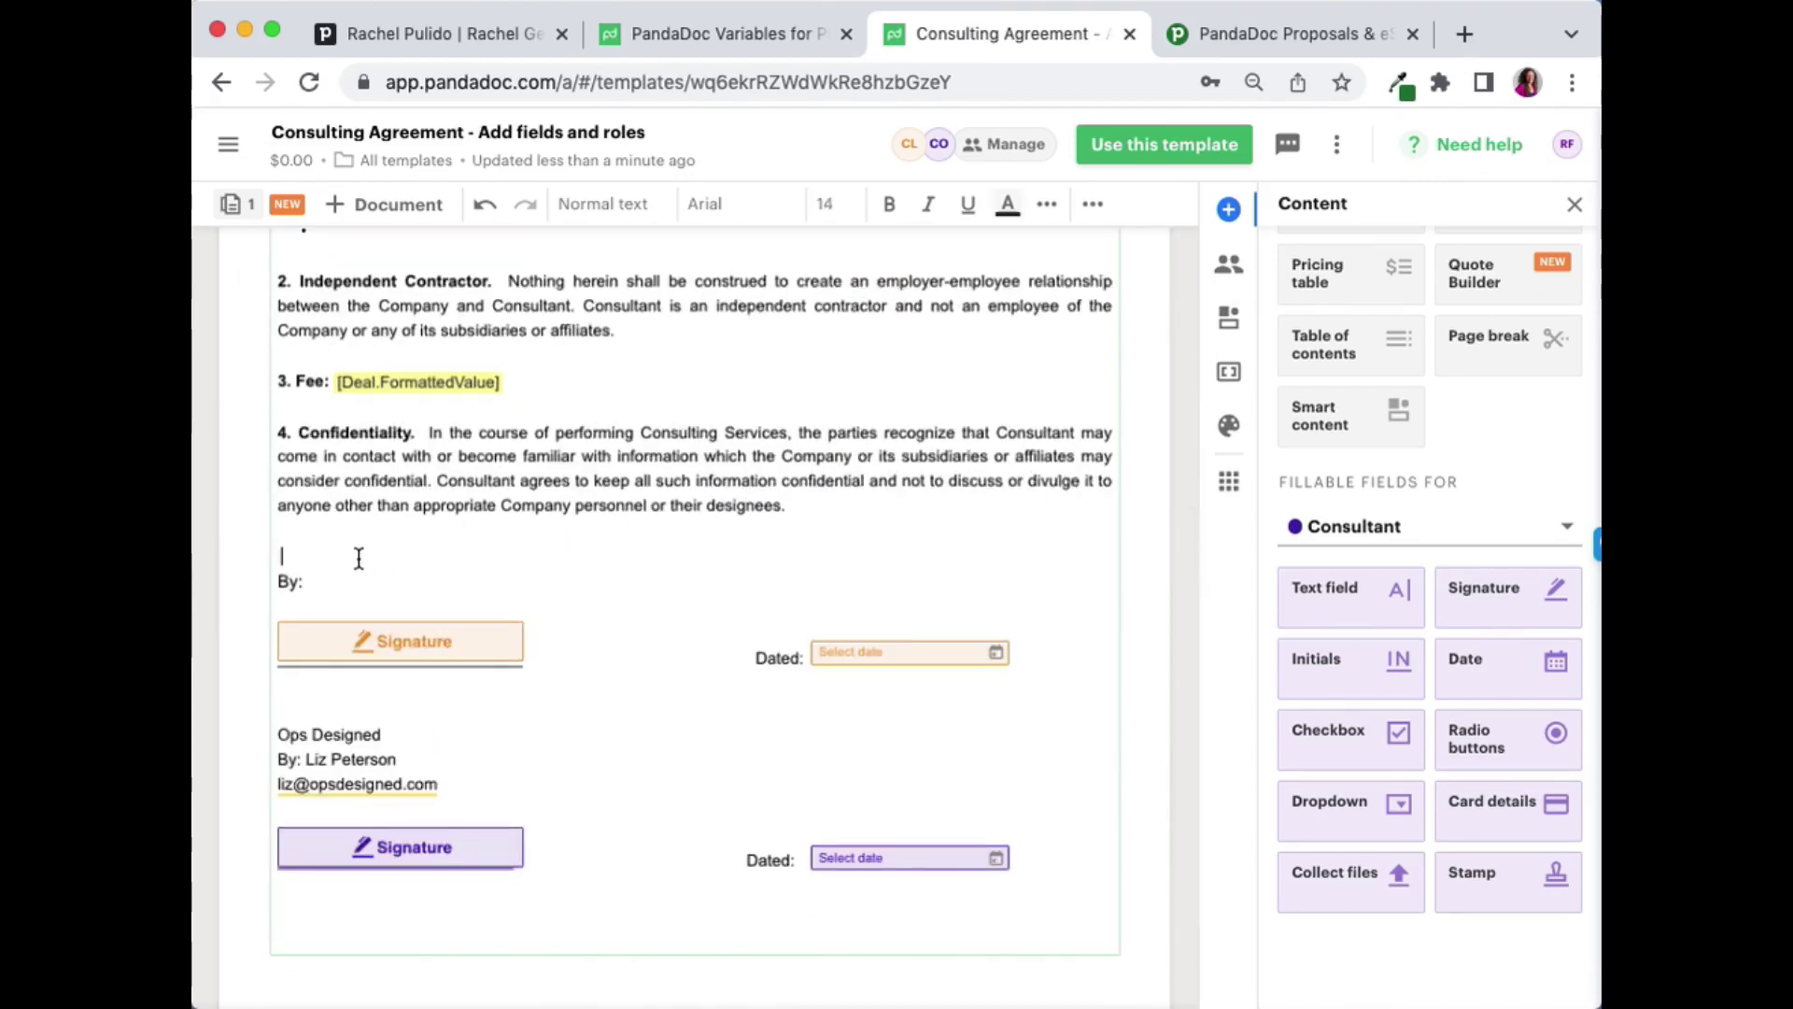
pyautogui.write('[Organization.Name]')
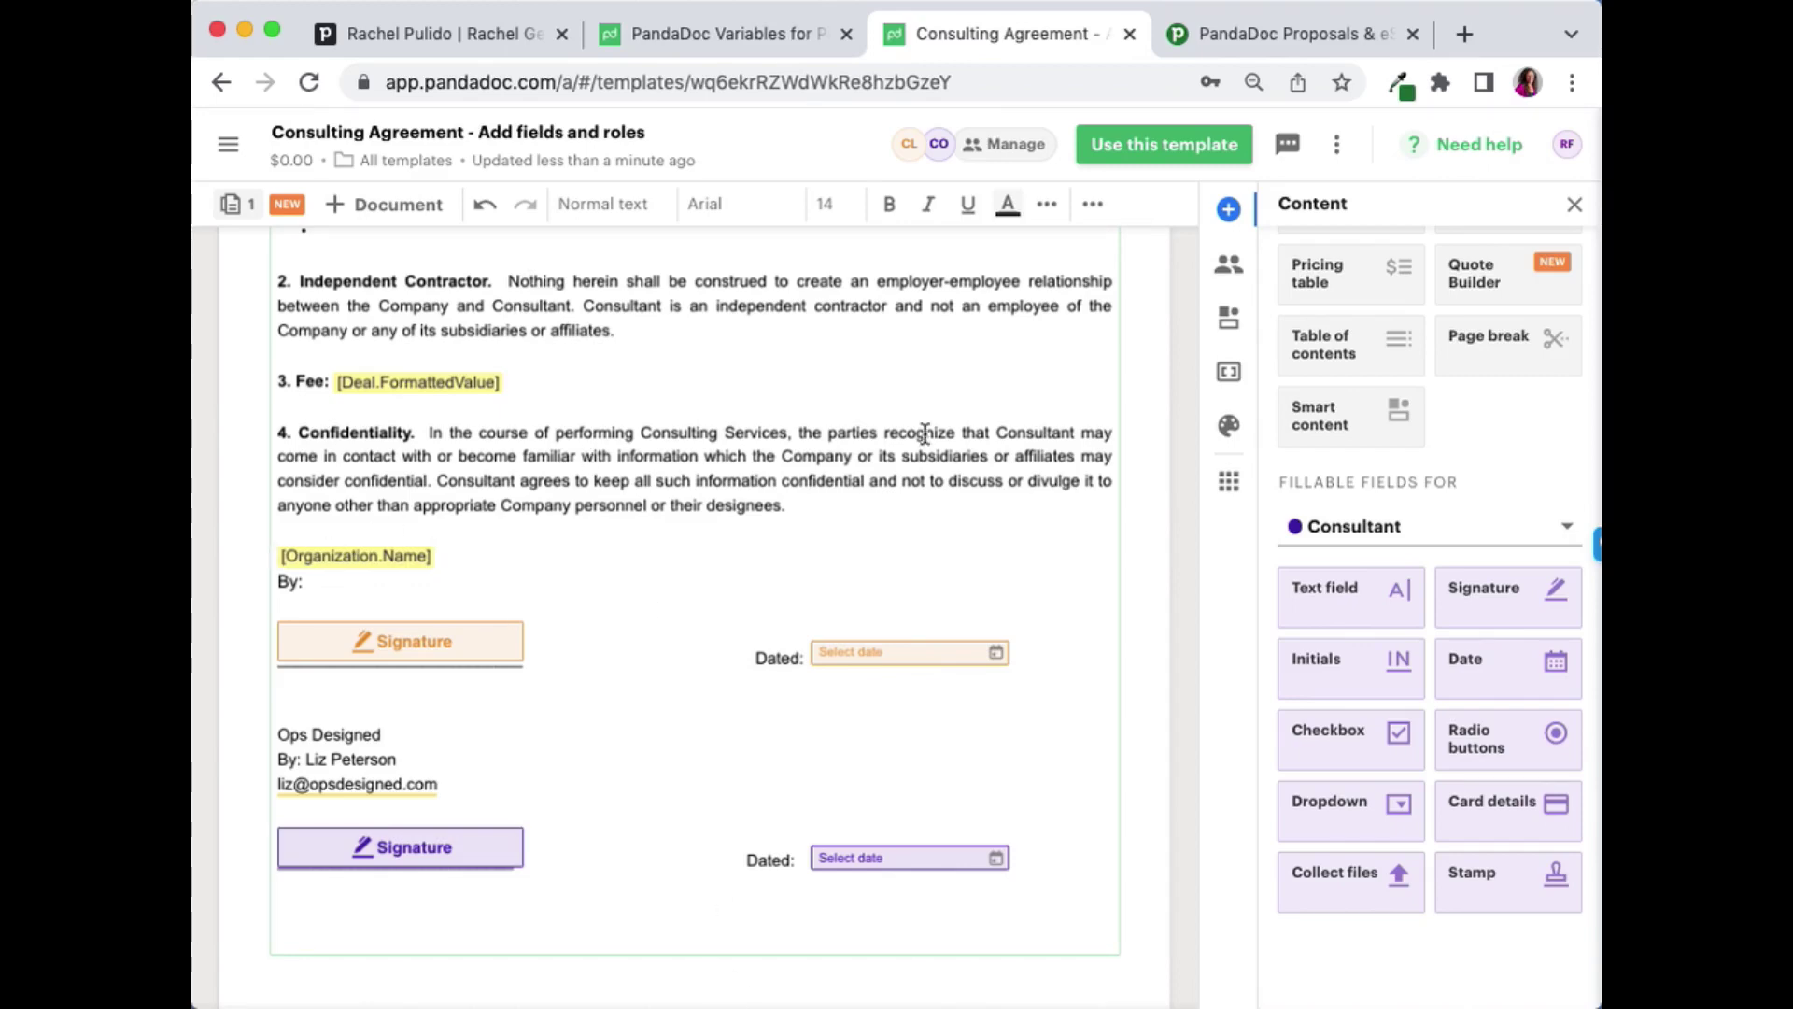
pyautogui.scroll(2, 735, 458)
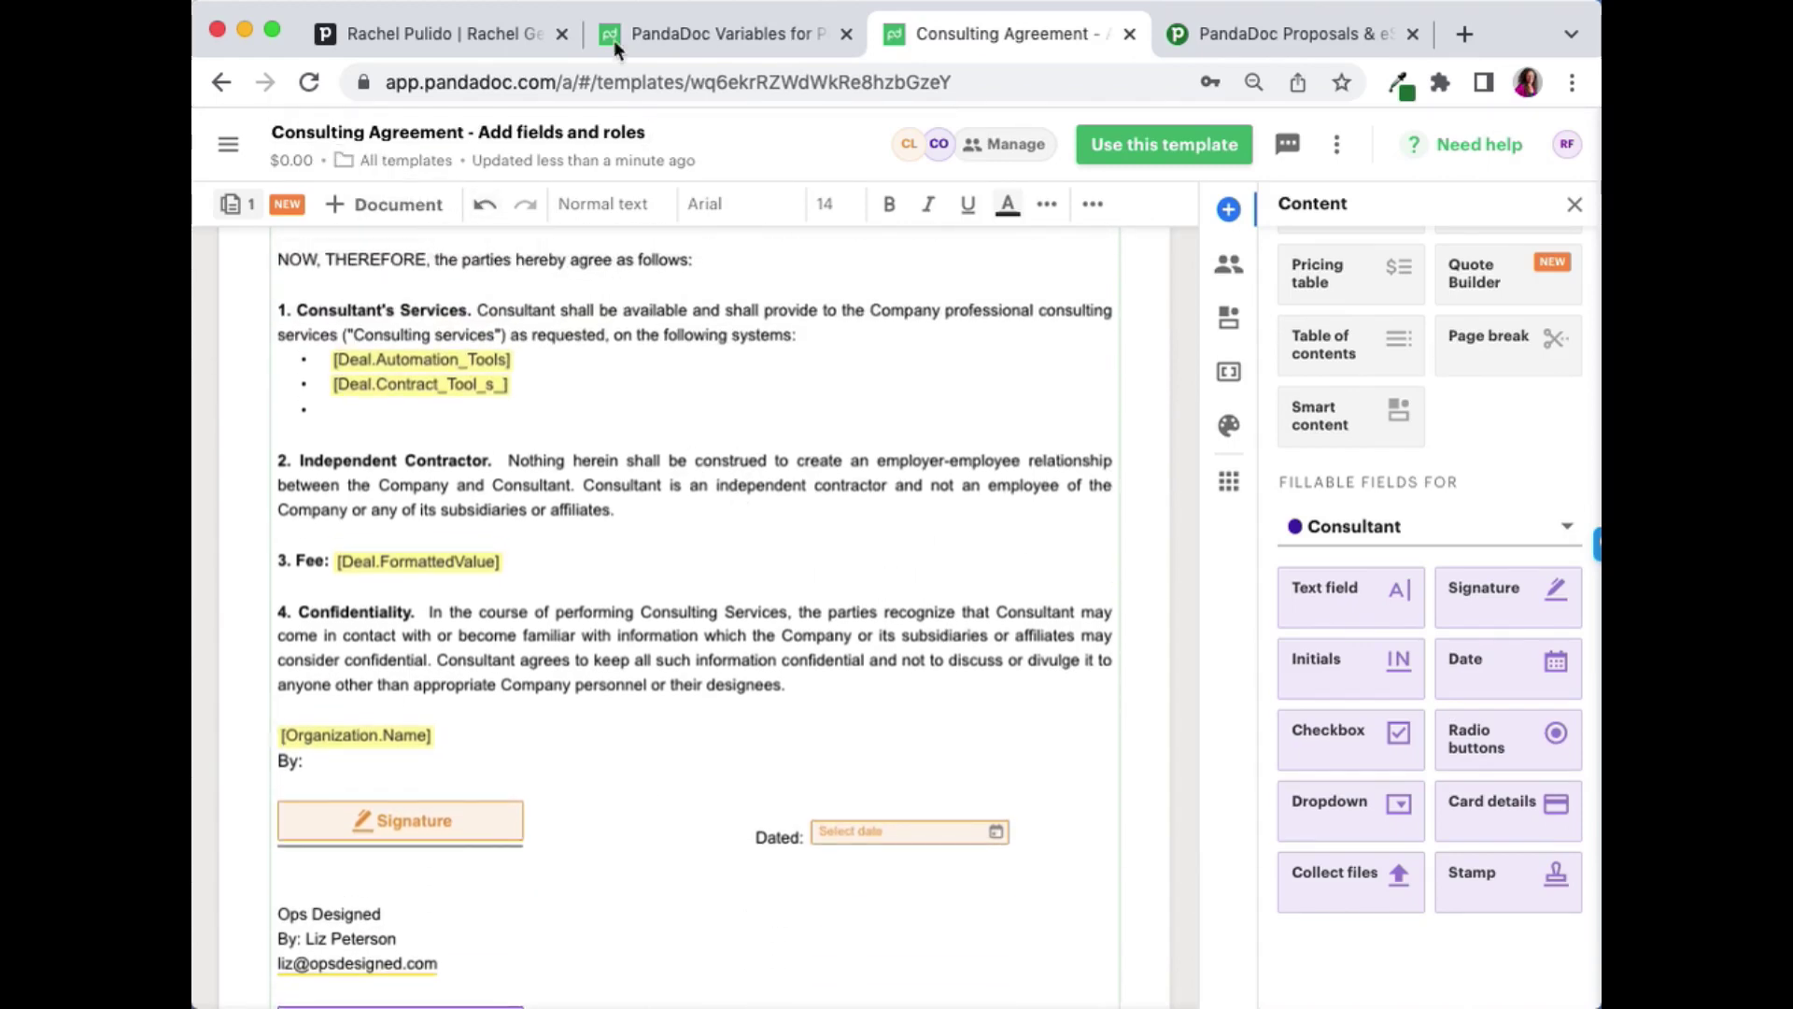
# - Open the Consulting Agreement - Demo Template from Templates, scroll through its deal tokens, then return to Pipedrive
pyautogui.moveTo(193, 204)
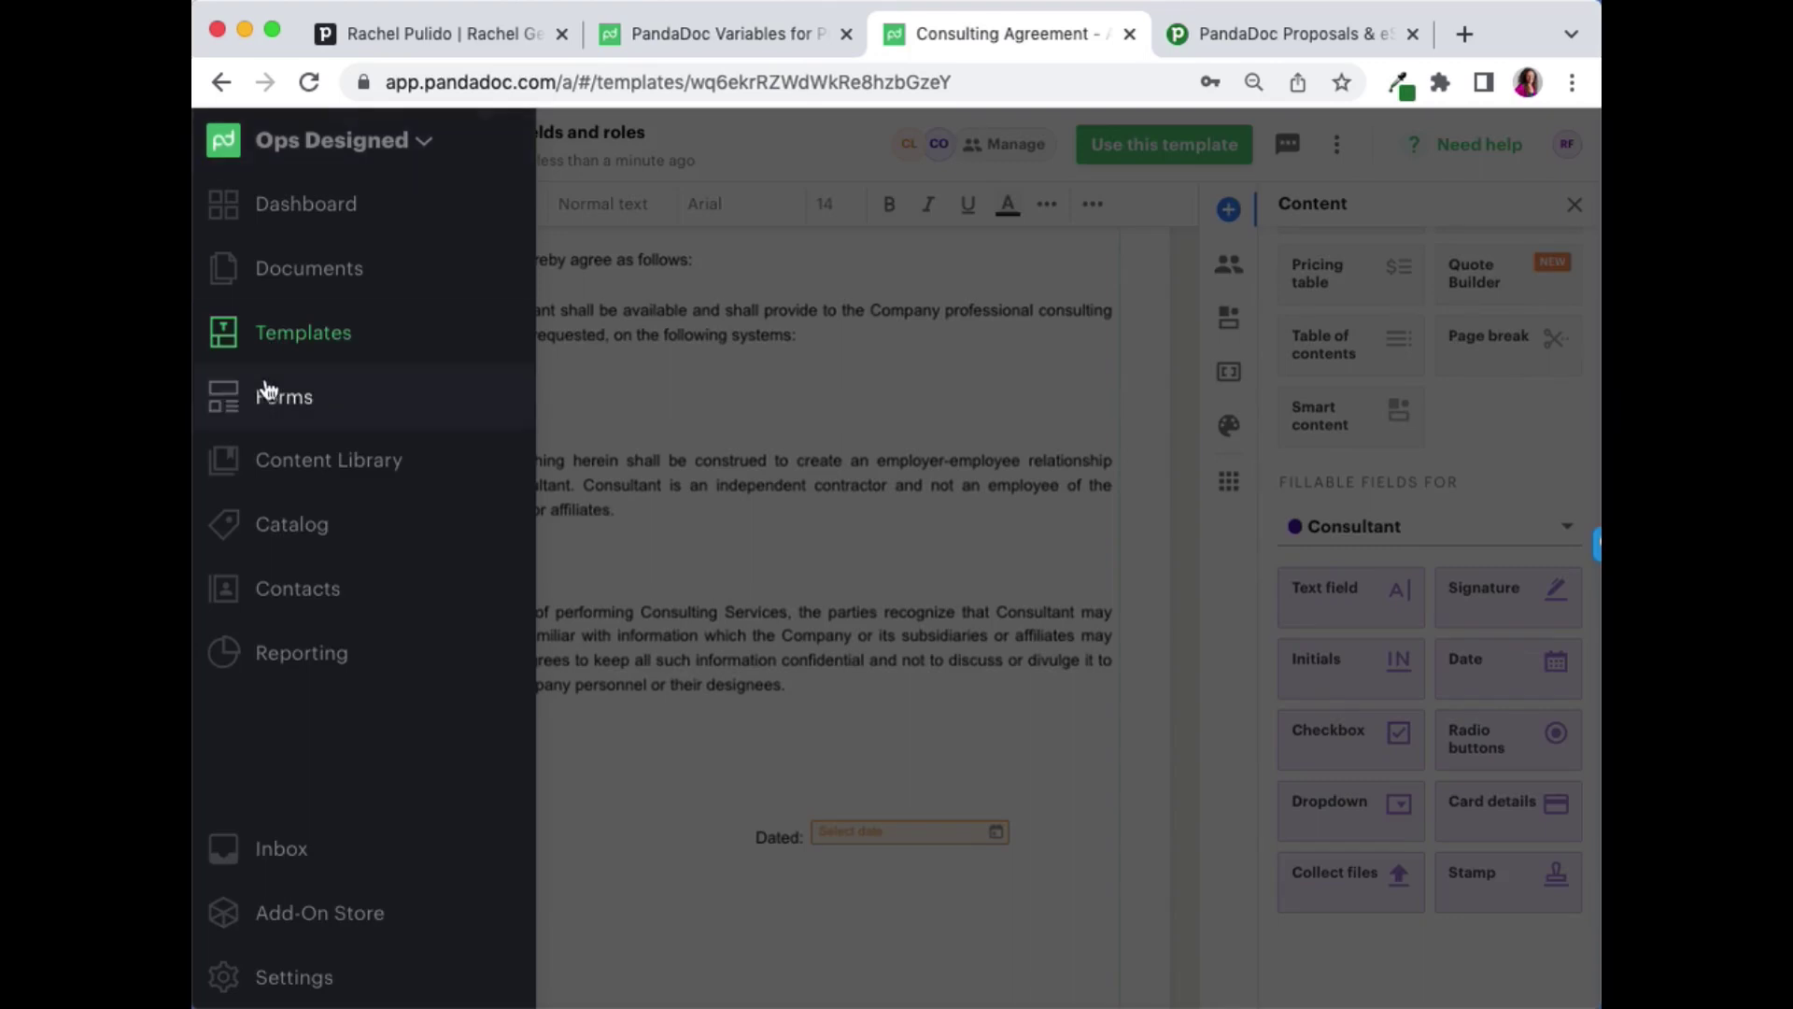
pyautogui.click(286, 336)
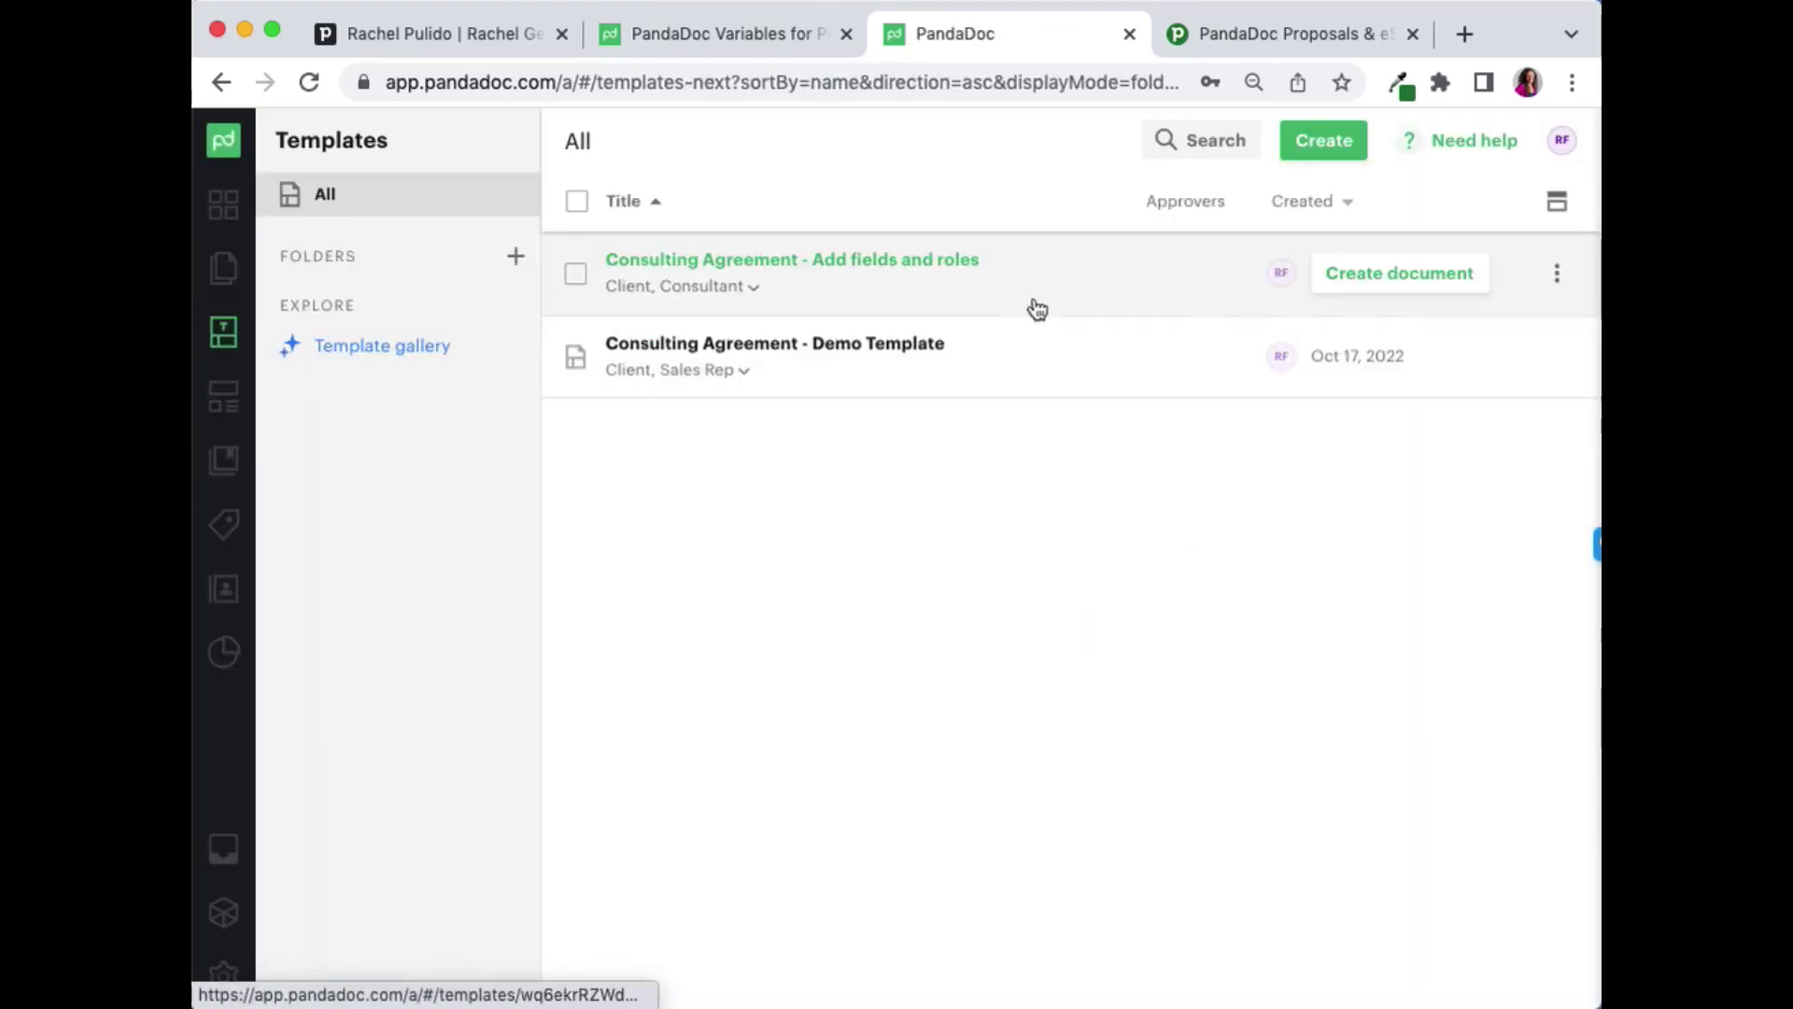
pyautogui.click(996, 365)
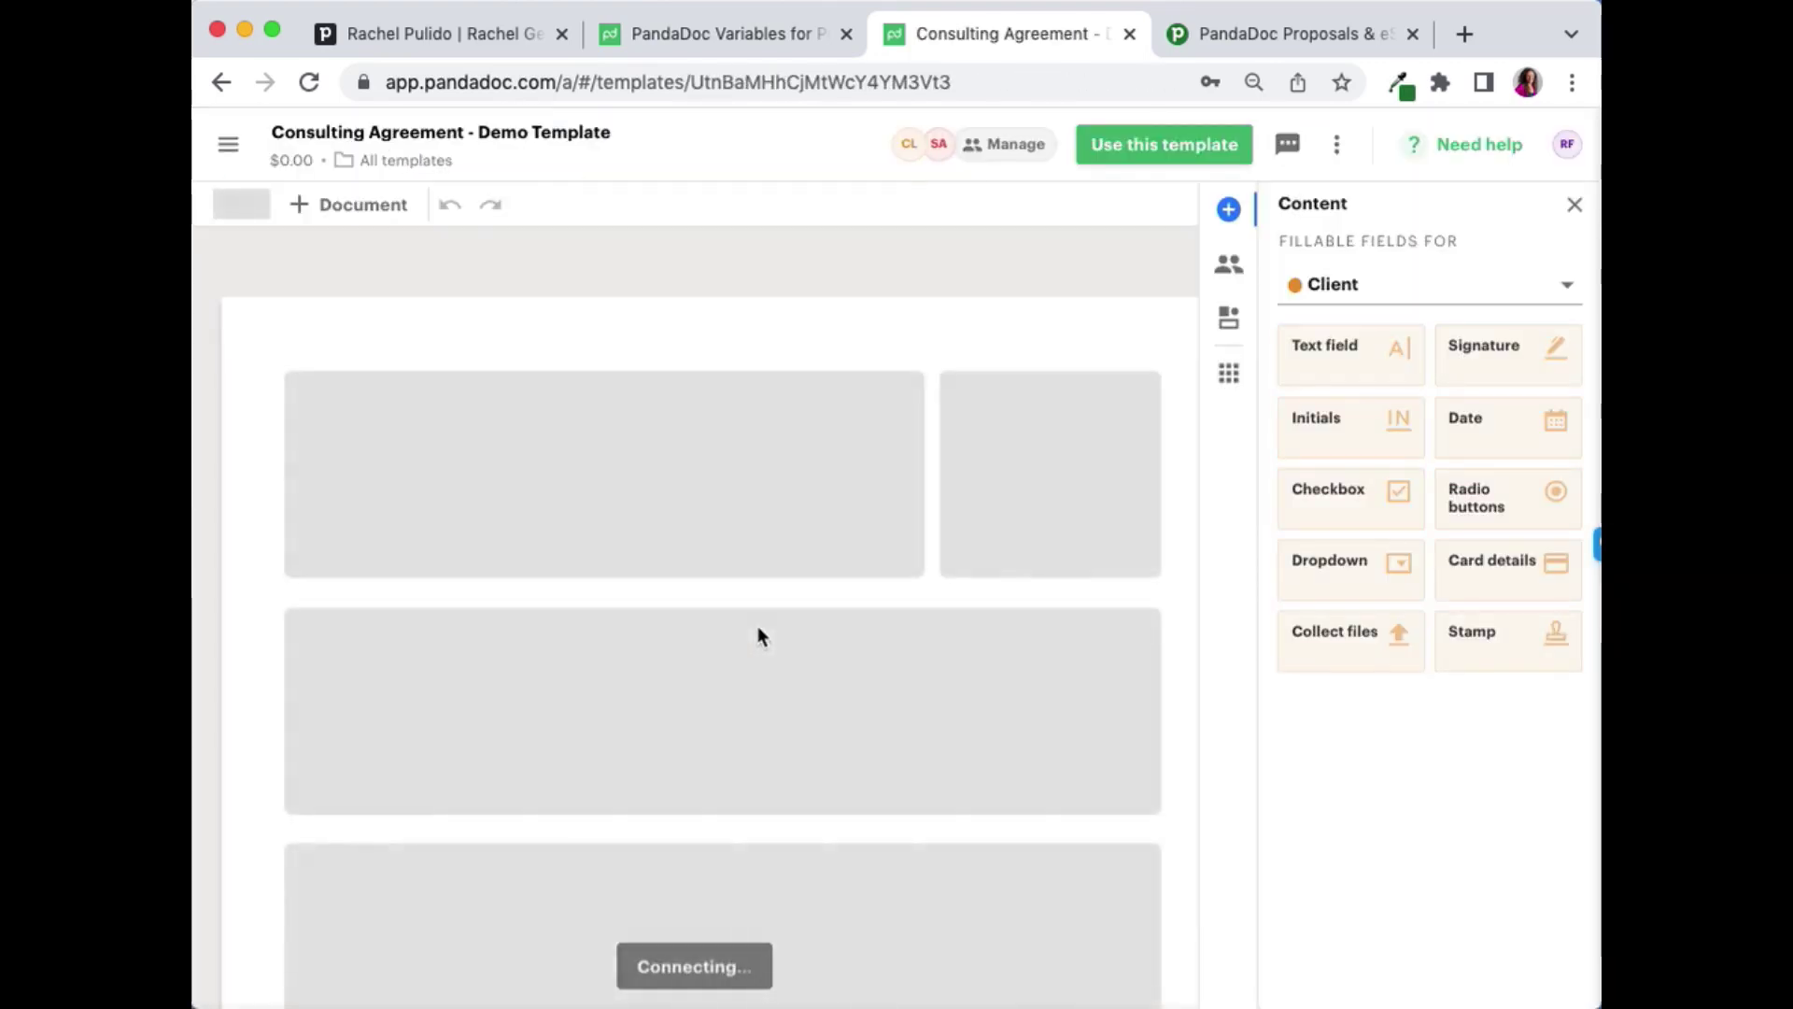
pyautogui.scroll(-10, 759, 626)
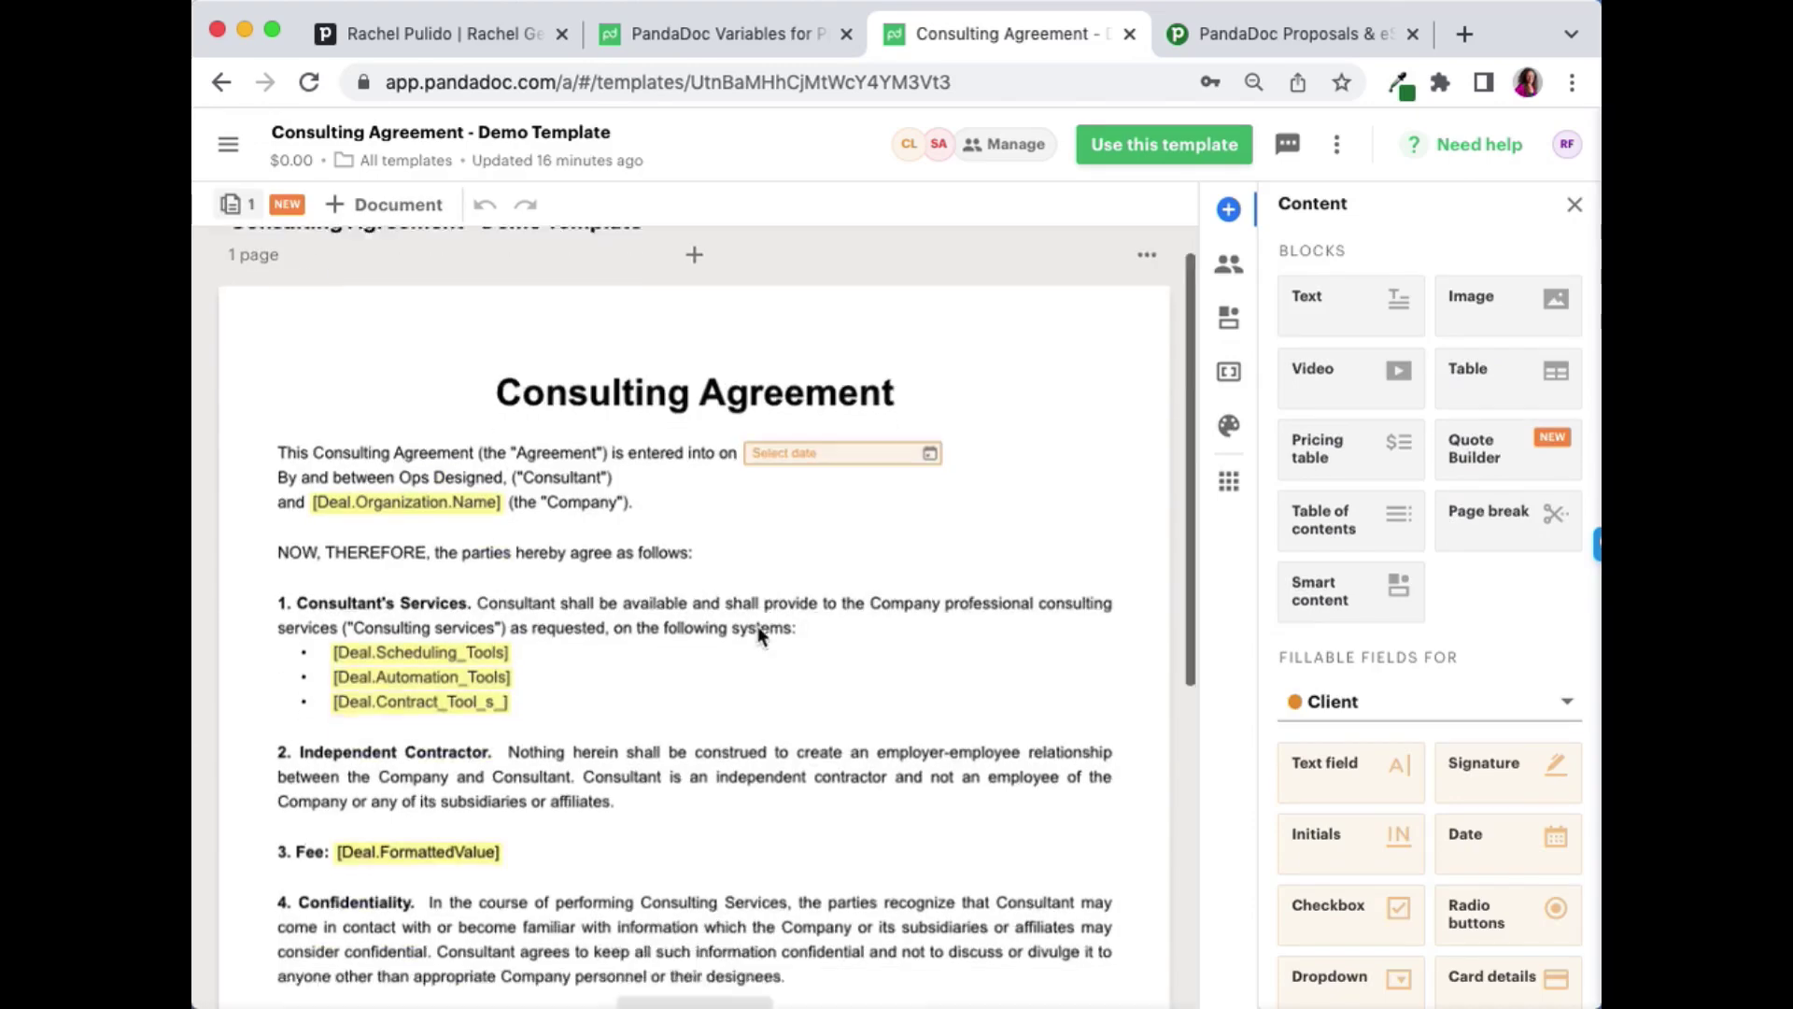
pyautogui.scroll(10, 762, 638)
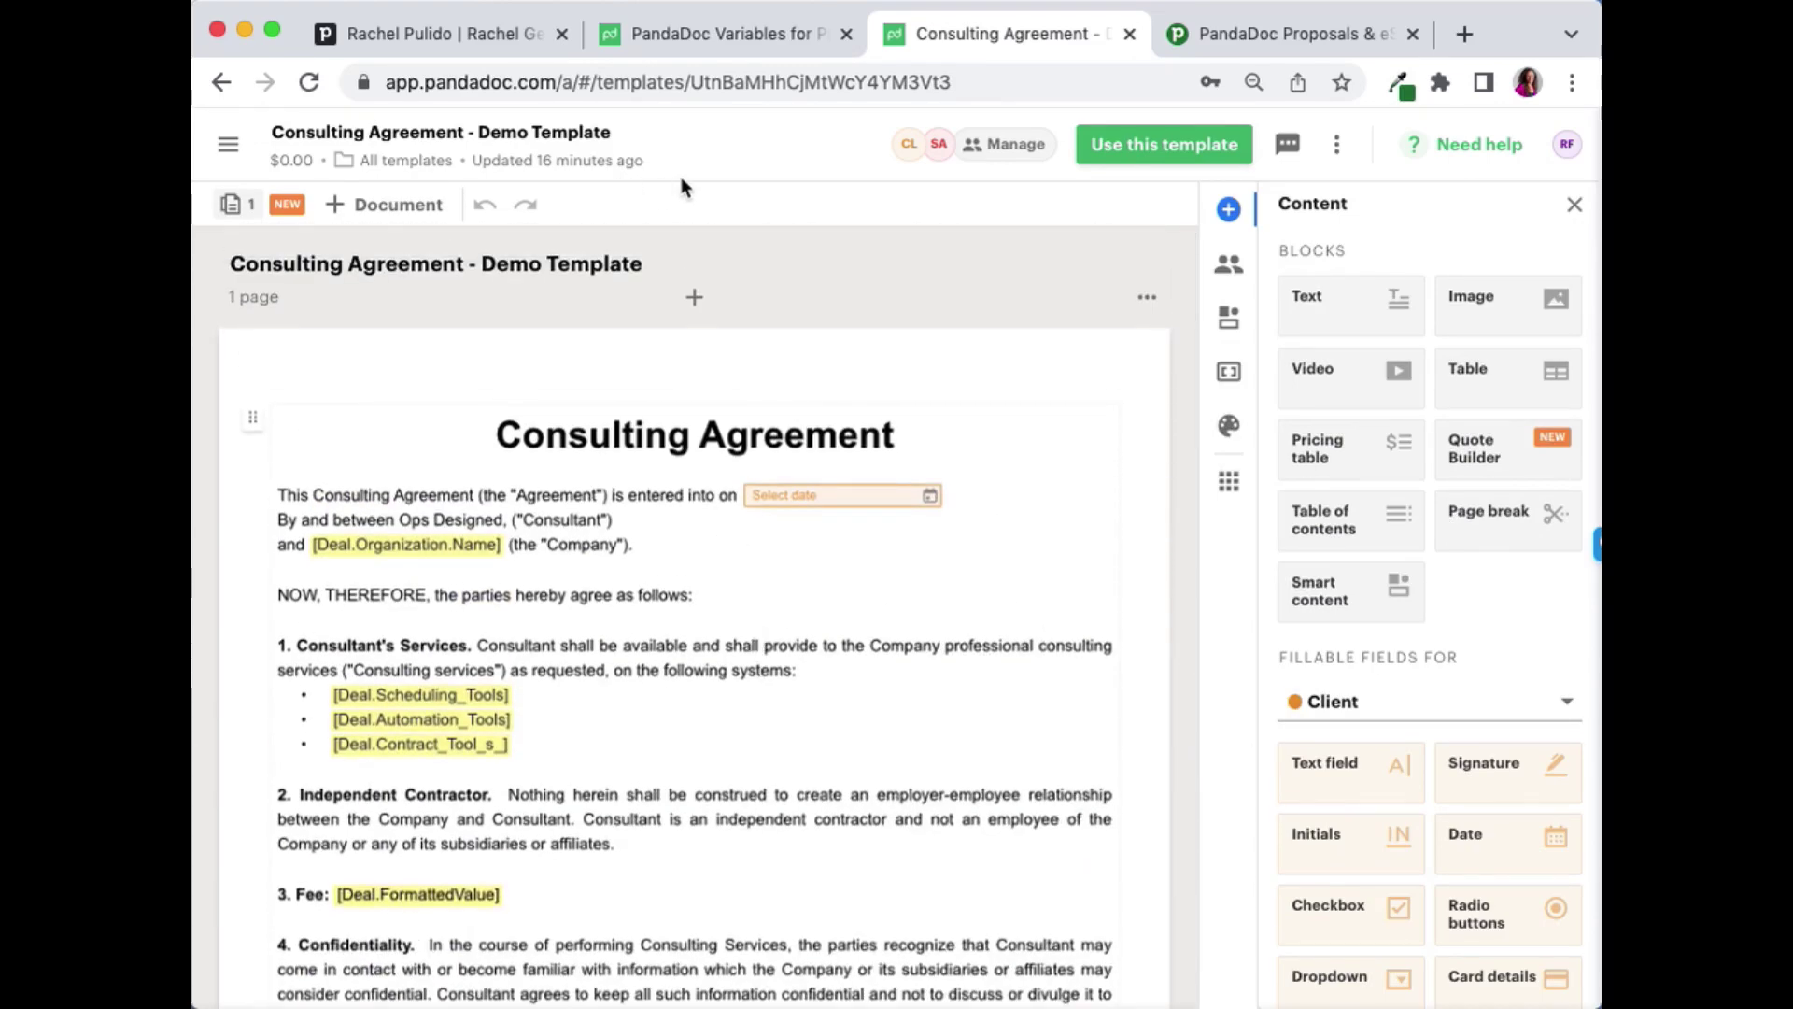
pyautogui.moveTo(647, 410)
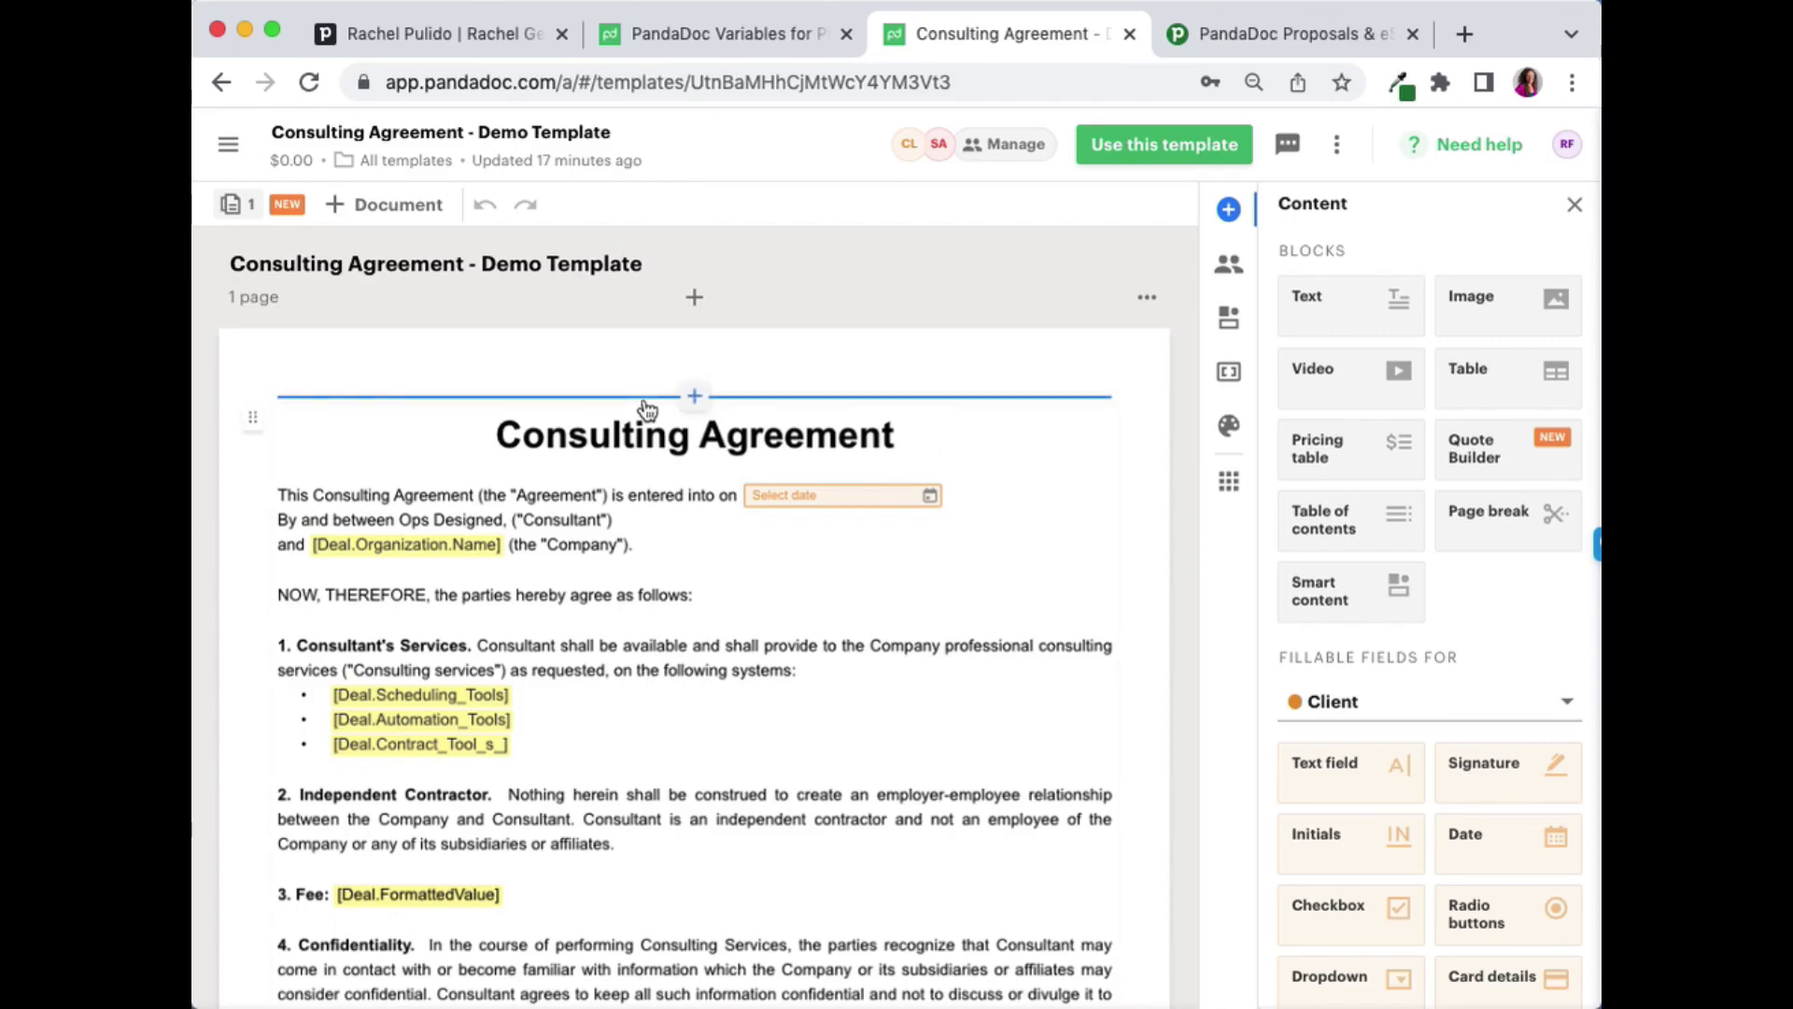
pyautogui.click(463, 42)
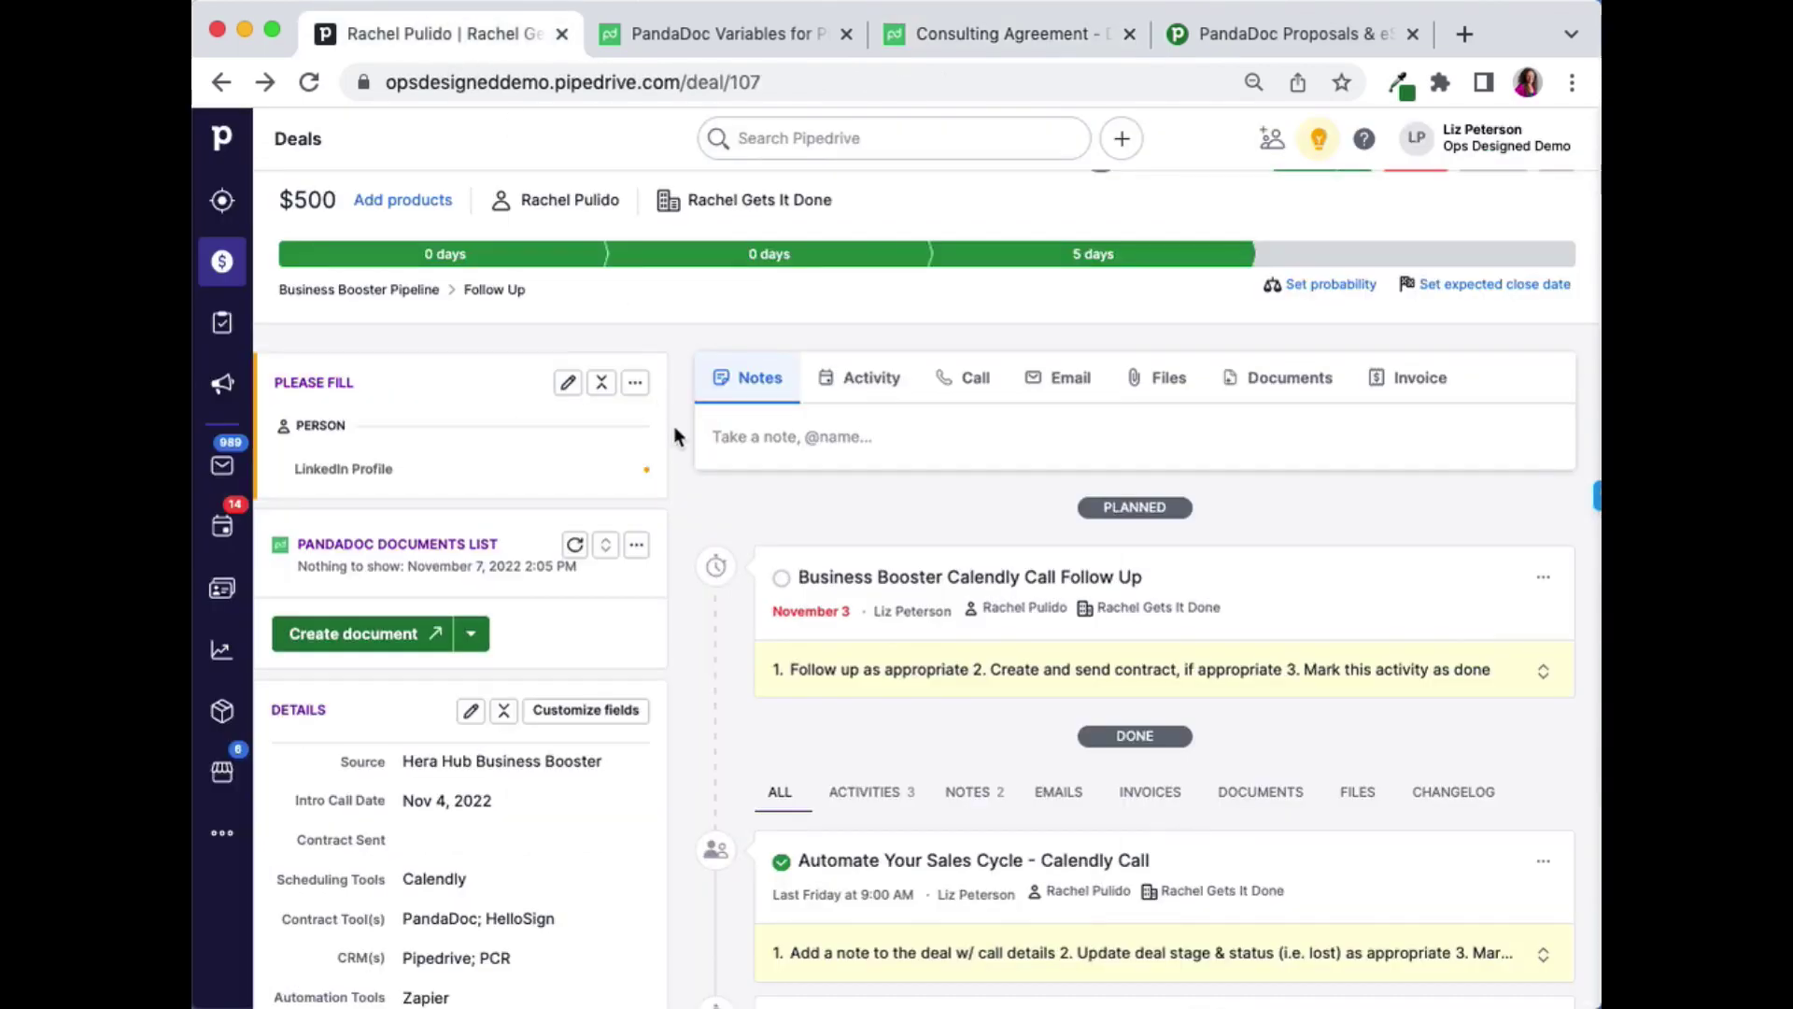
# - Create a new PandaDoc document from the Pipedrive deal's PandaDoc panel
pyautogui.scroll(1, 758, 523)
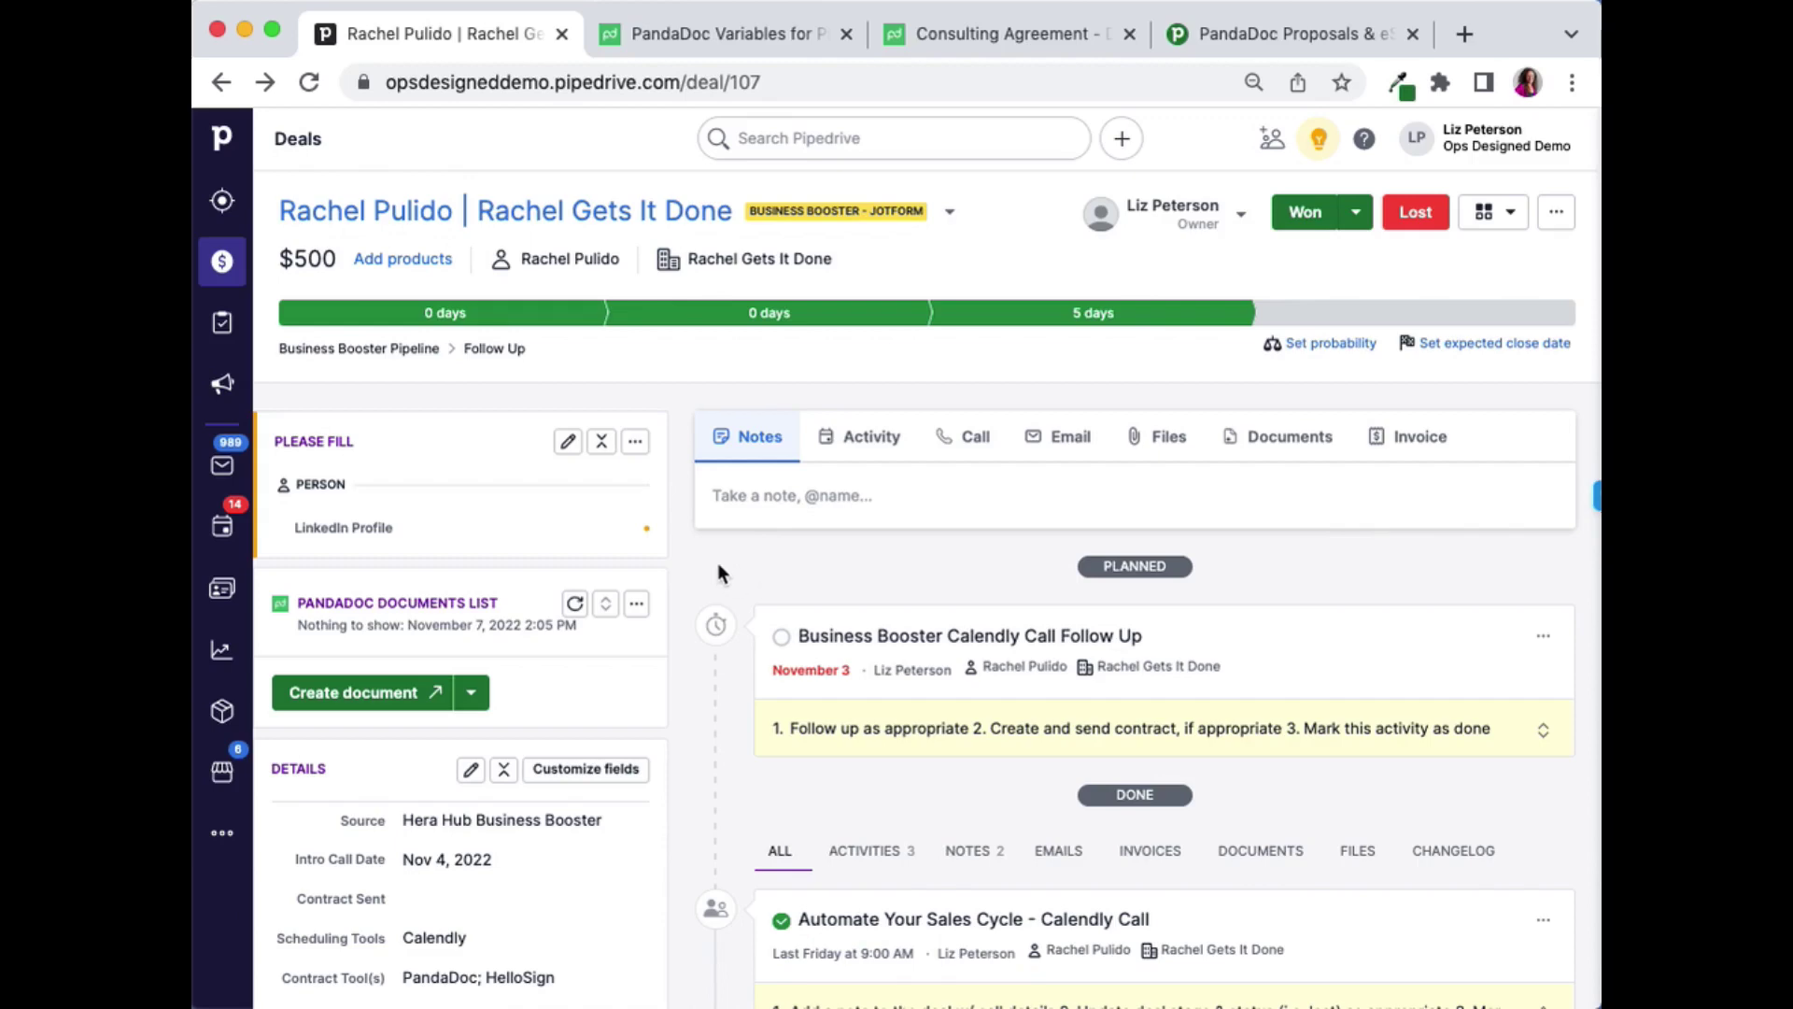
pyautogui.click(374, 696)
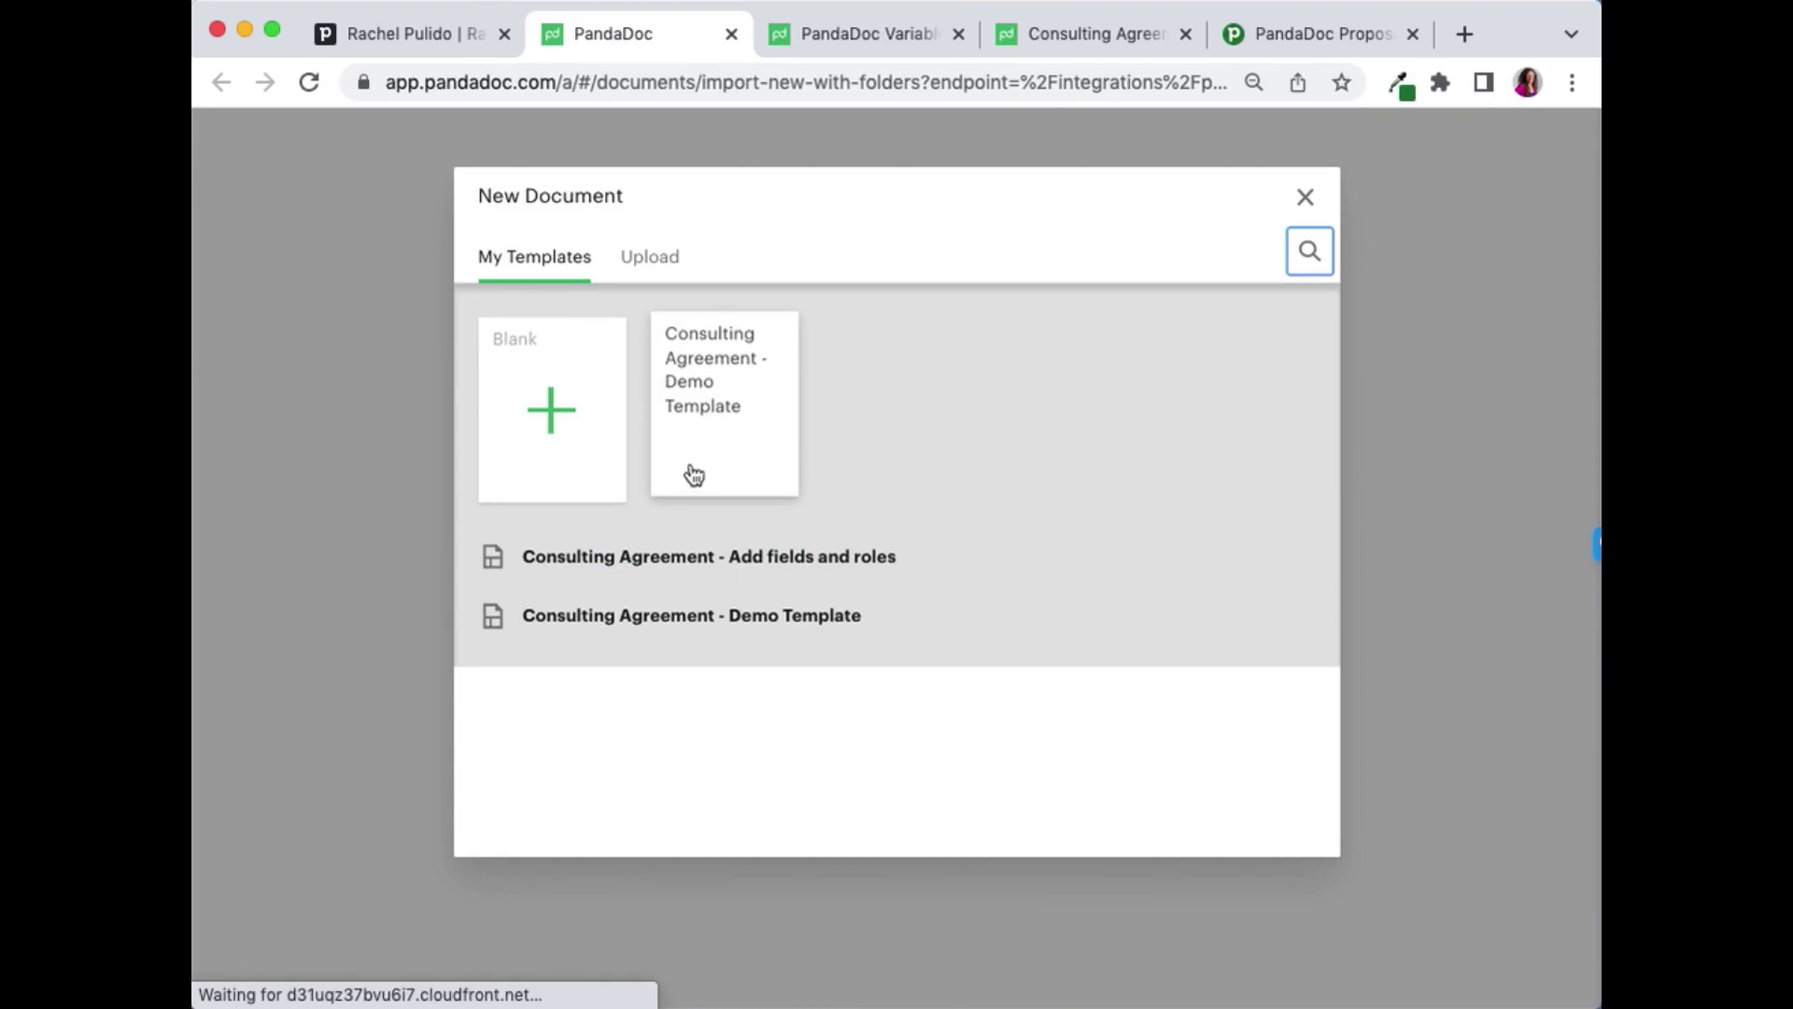
# - Use Consulting Agreement - Demo Template, with the deal contact as Client and deal owner as Sales Rep
pyautogui.click(696, 628)
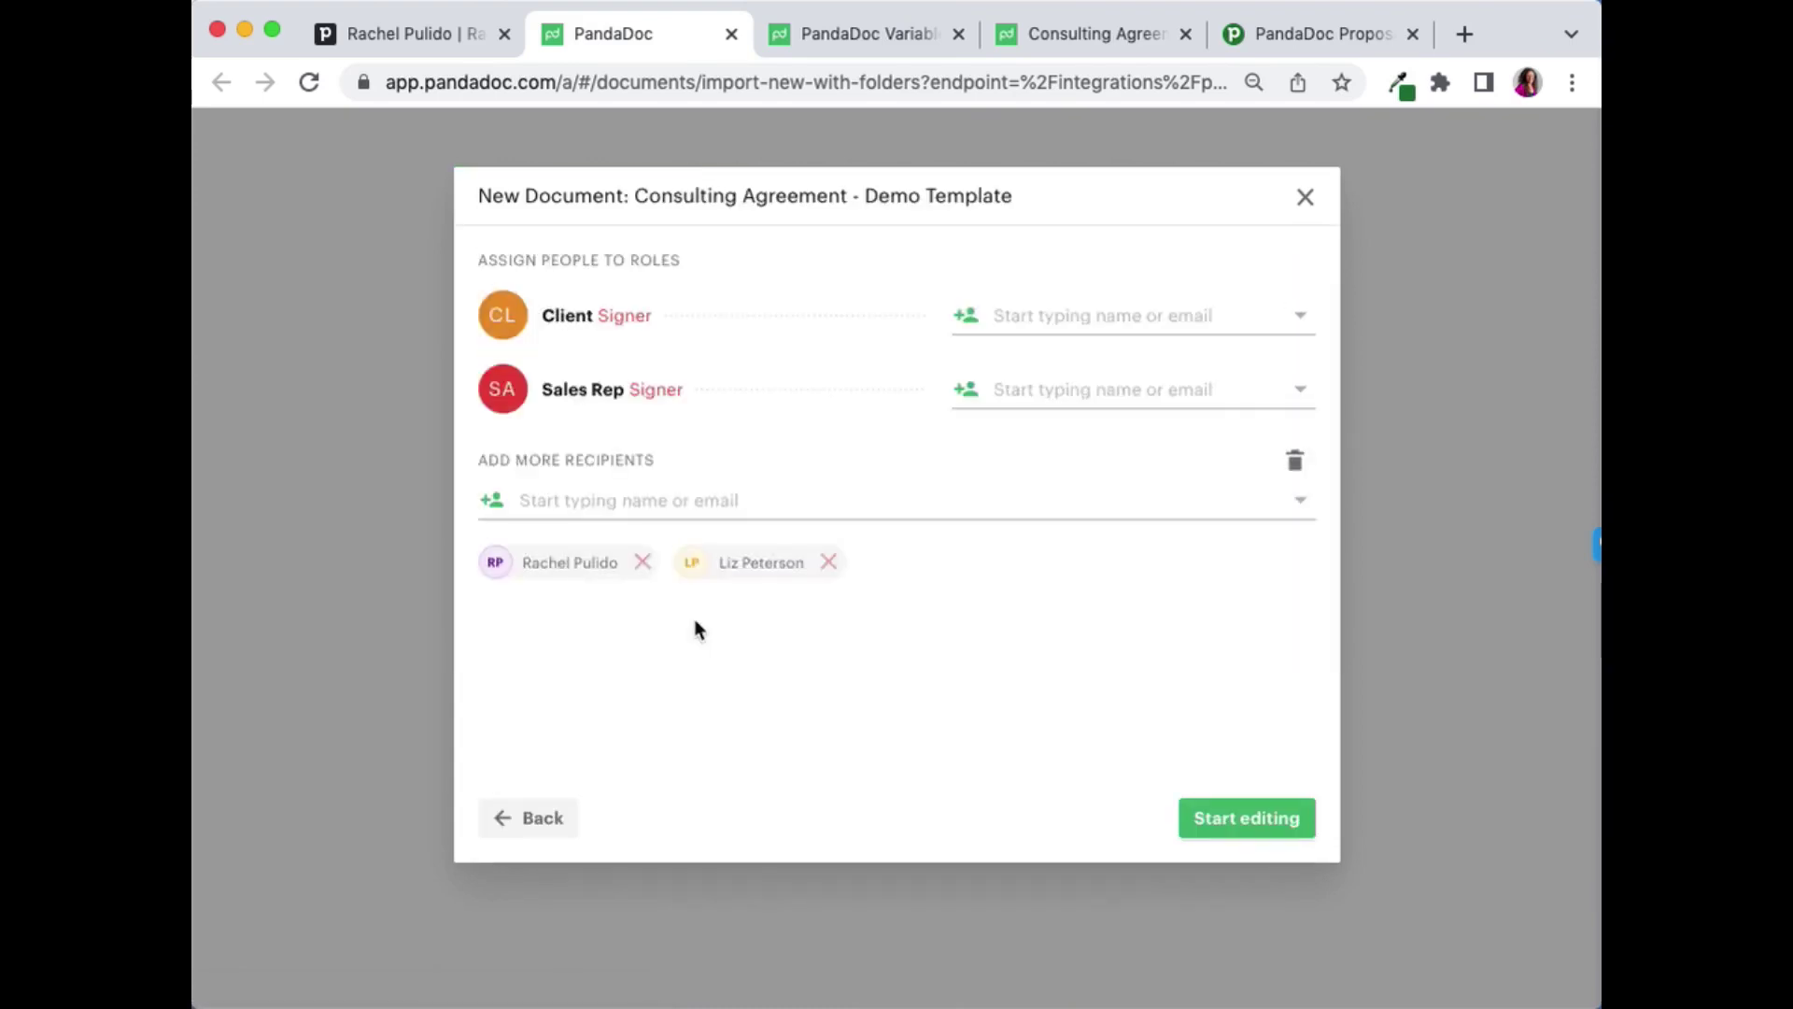
pyautogui.click(1081, 322)
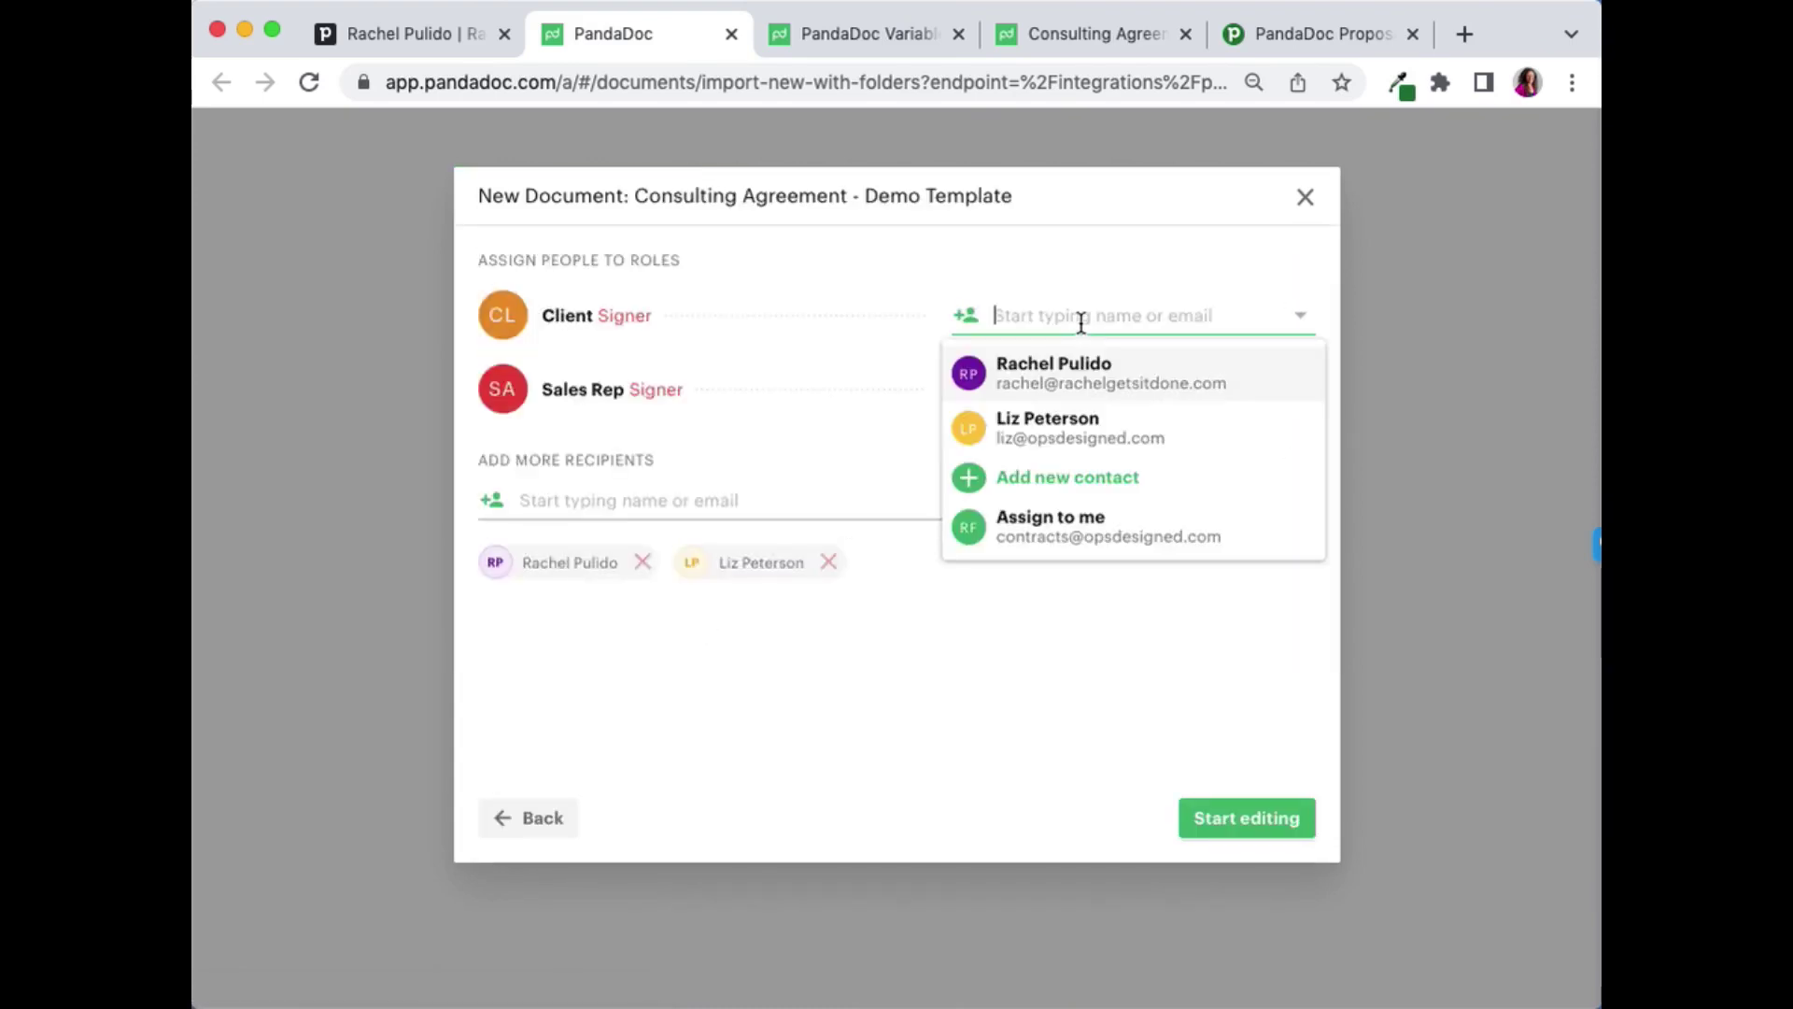
pyautogui.click(1086, 392)
pyautogui.click(1124, 387)
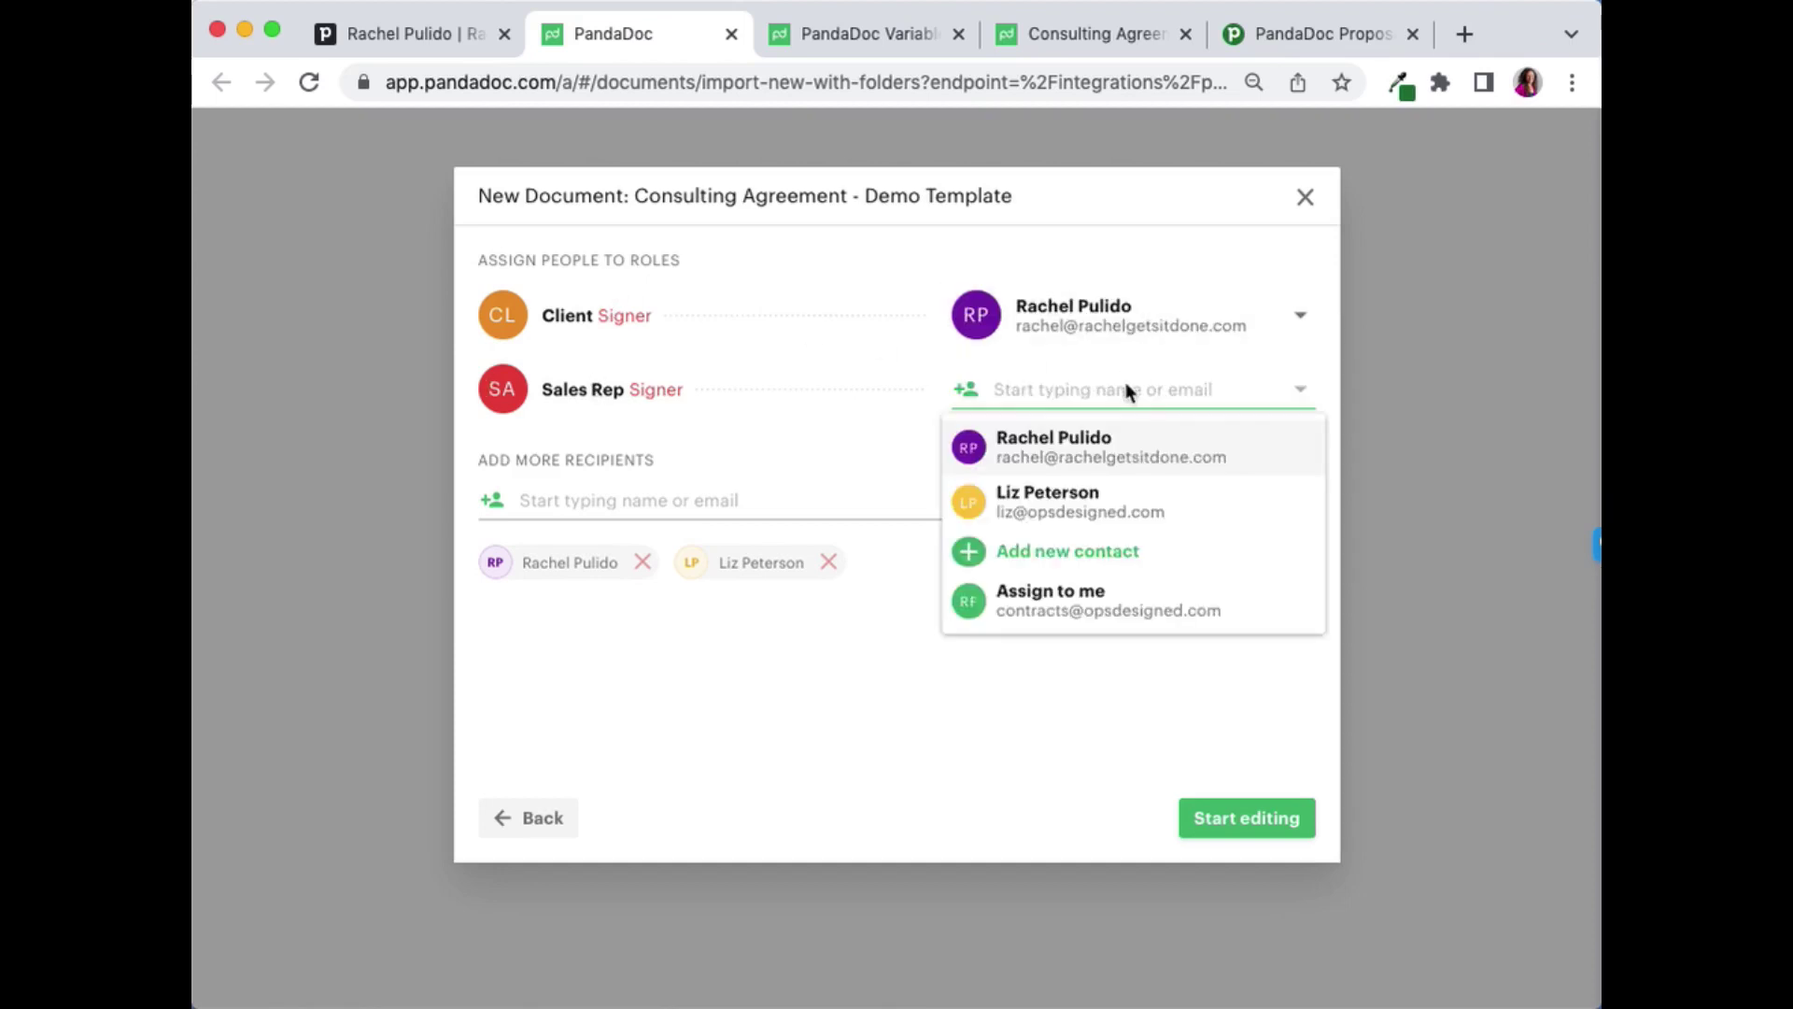
pyautogui.click(1193, 514)
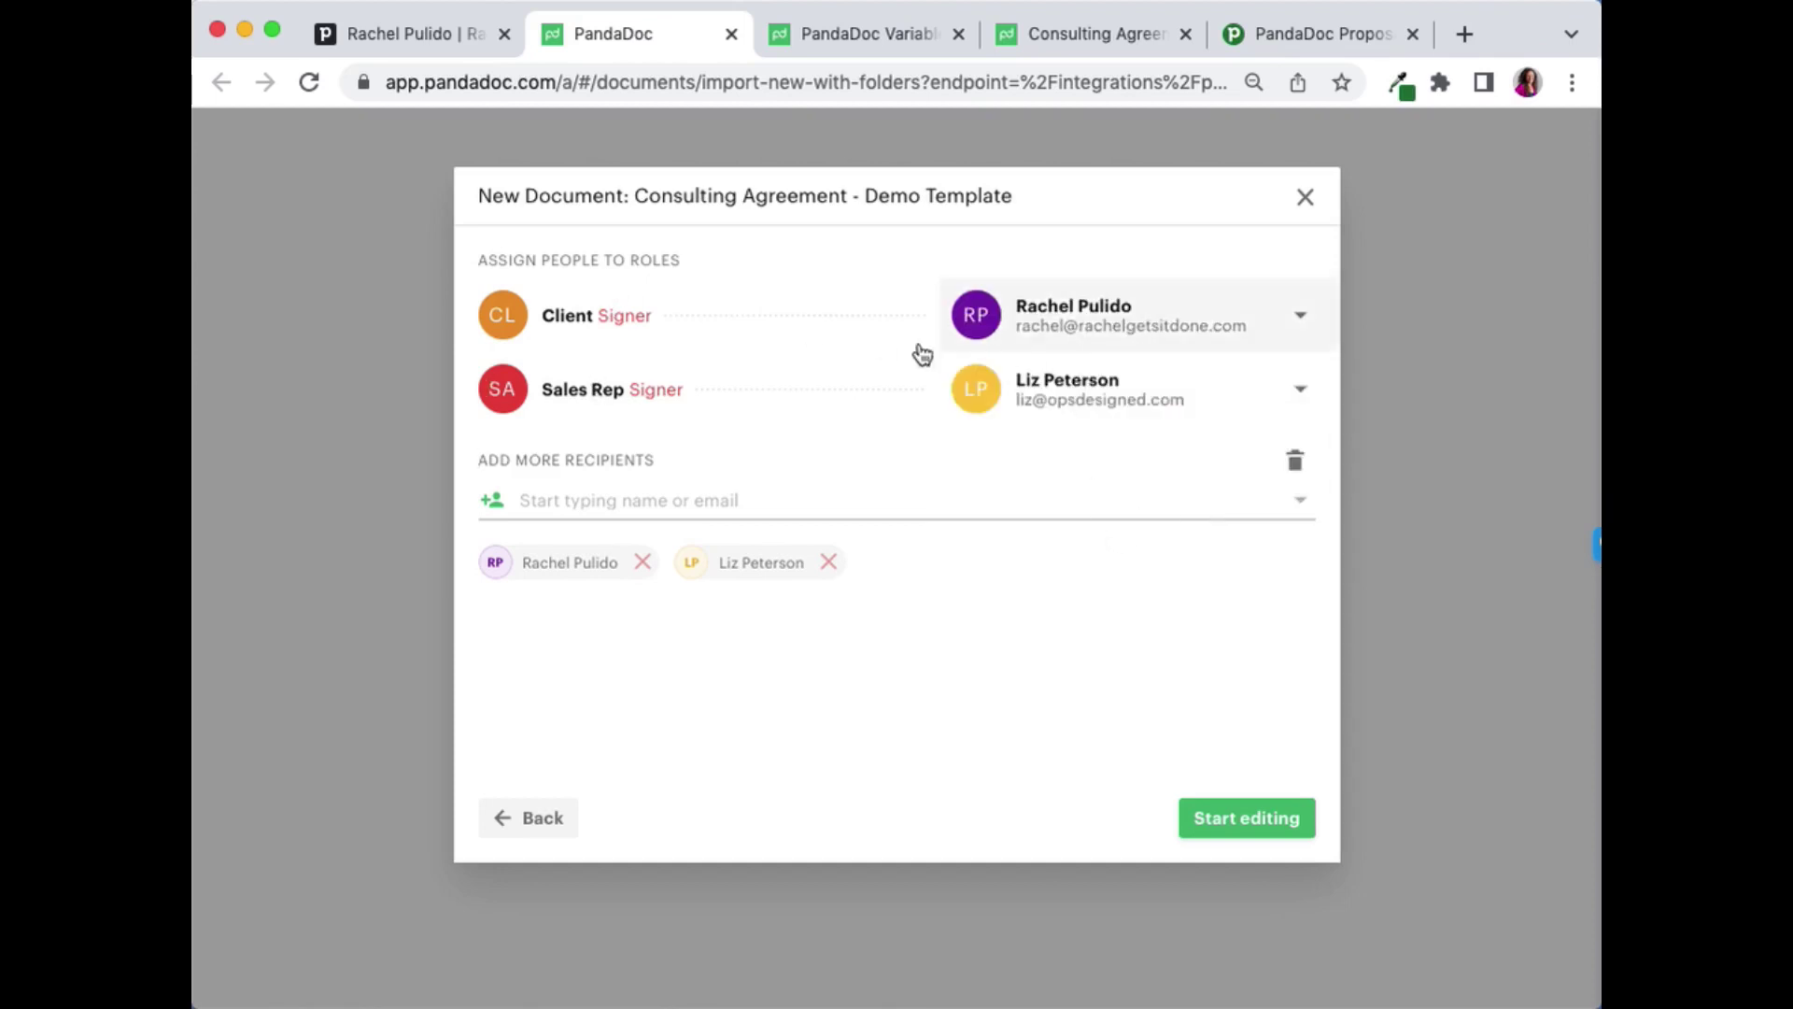
pyautogui.click(1252, 831)
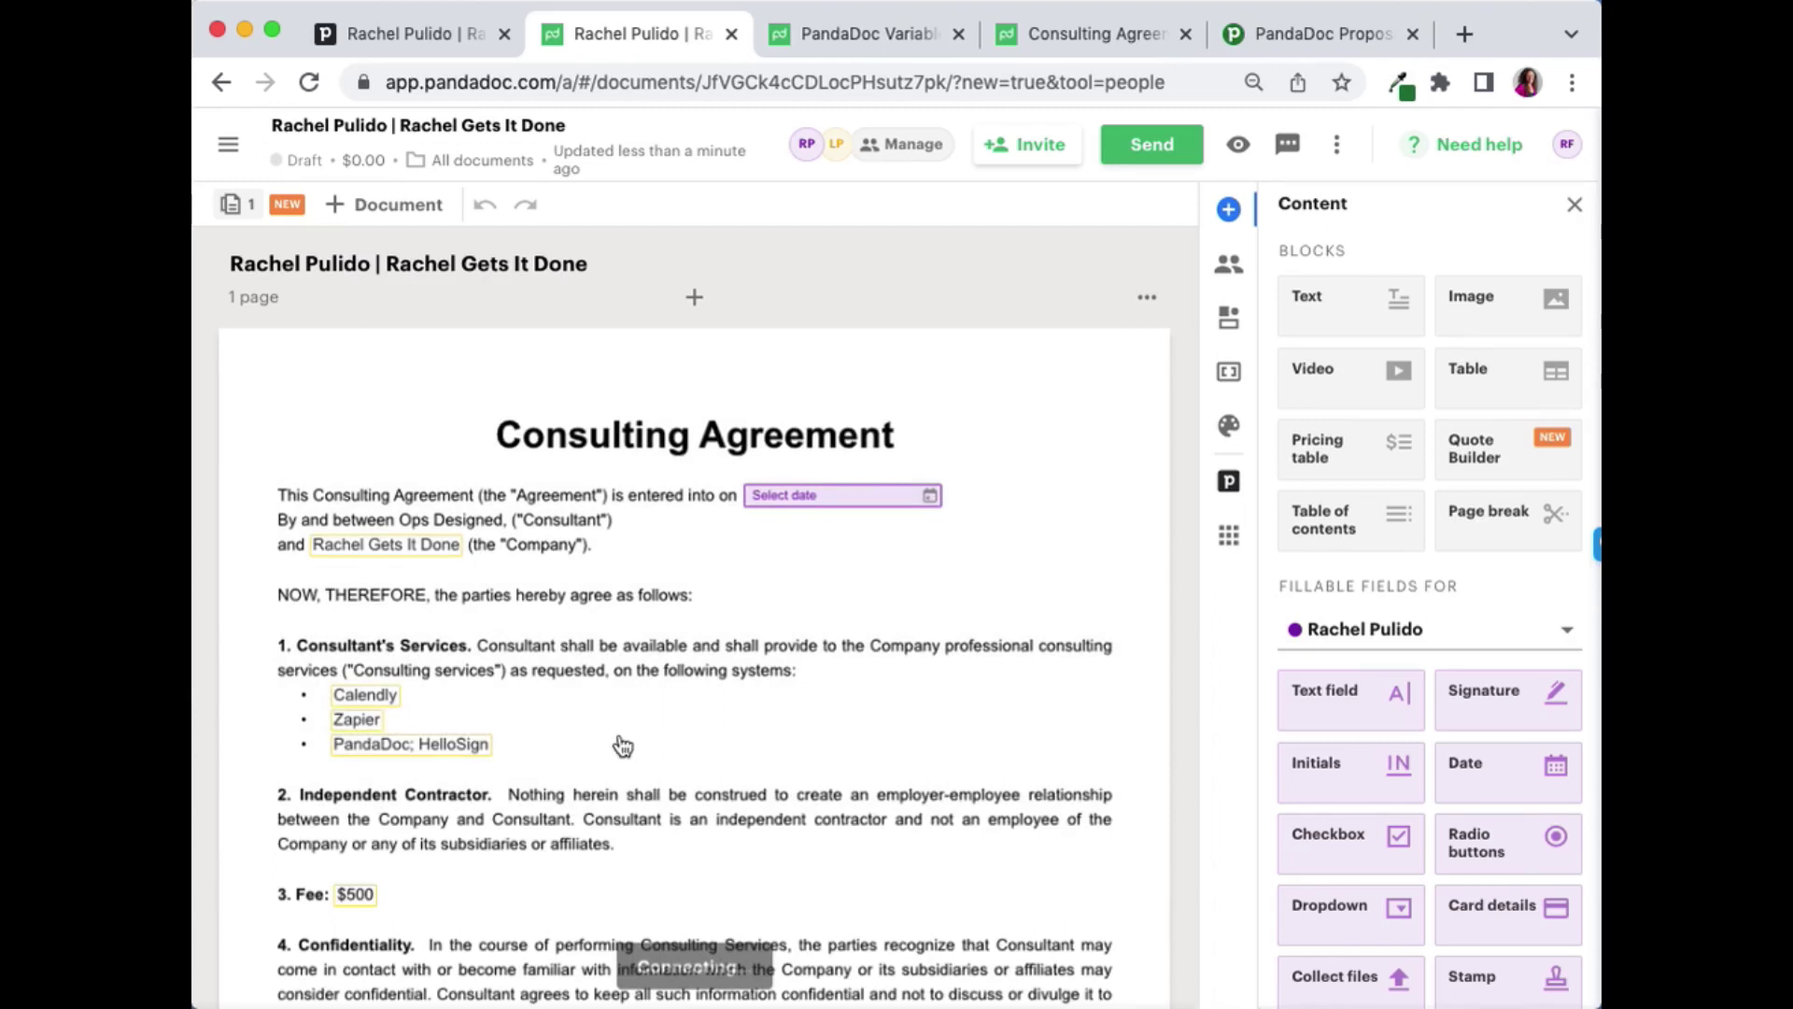
# - Delete the PandaDoc; HelloSign entry from the systems list
pyautogui.scroll(-5, 356, 595)
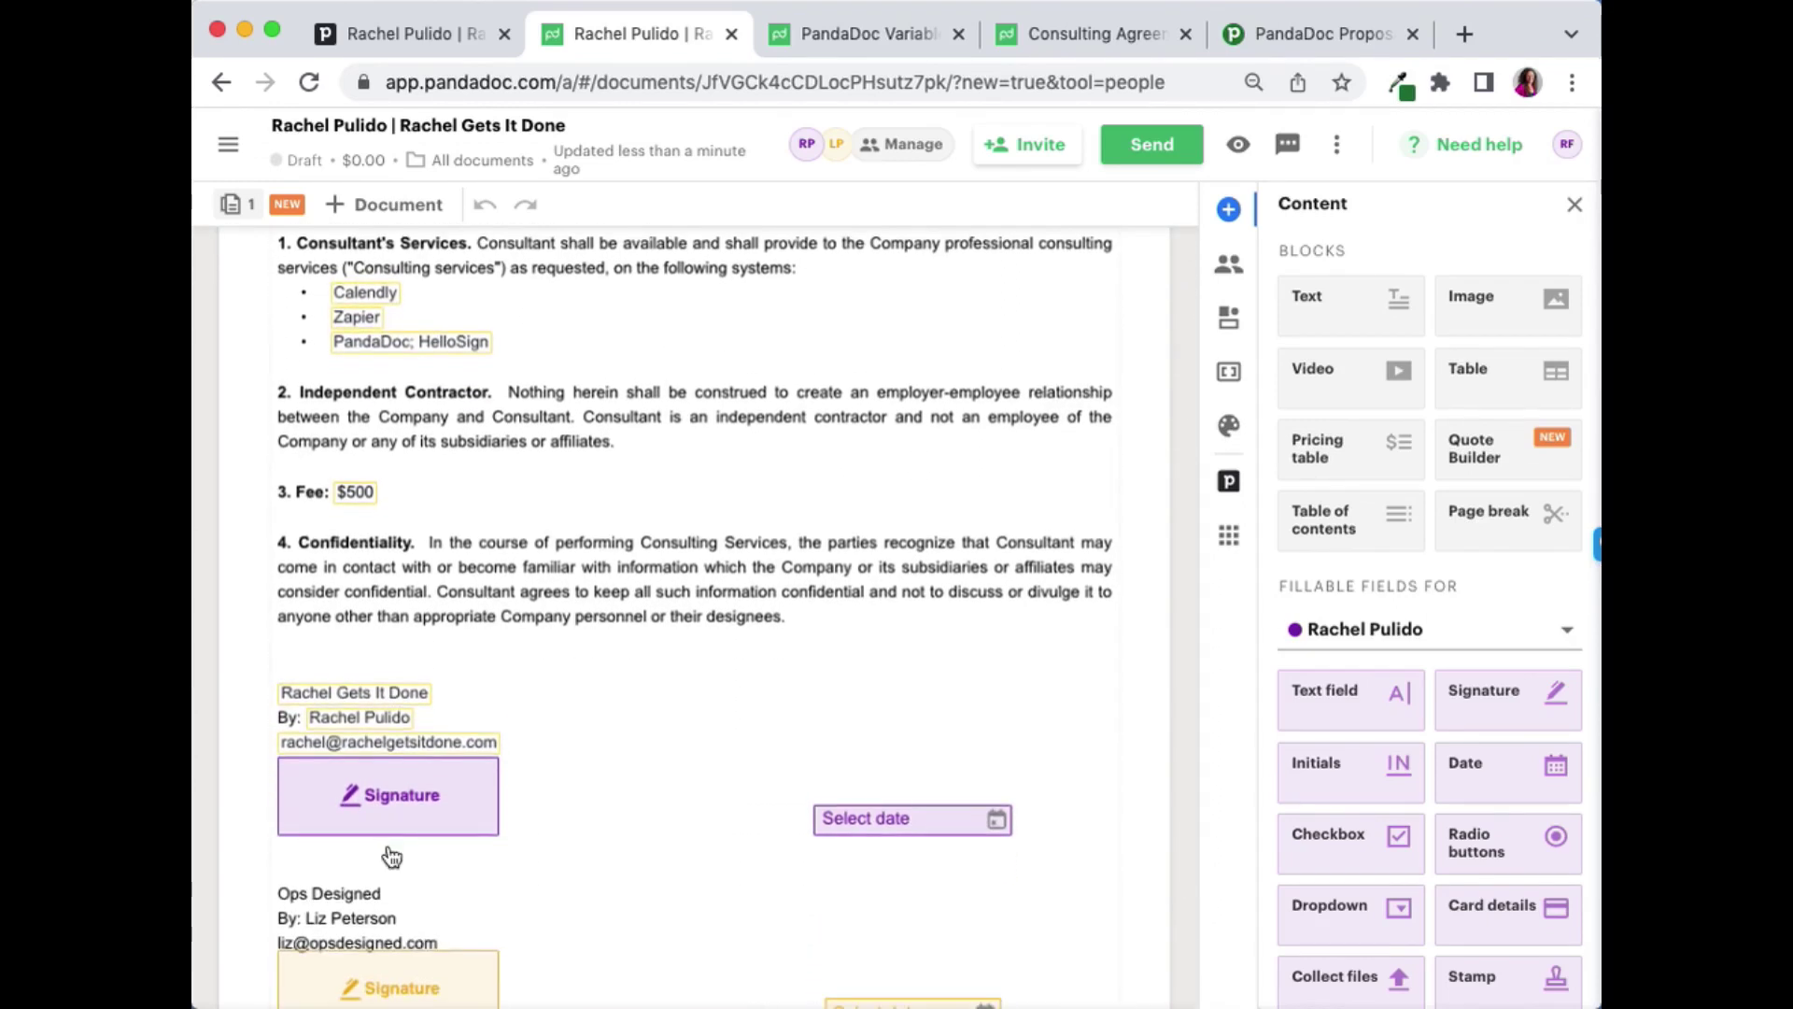
pyautogui.scroll(5, 391, 857)
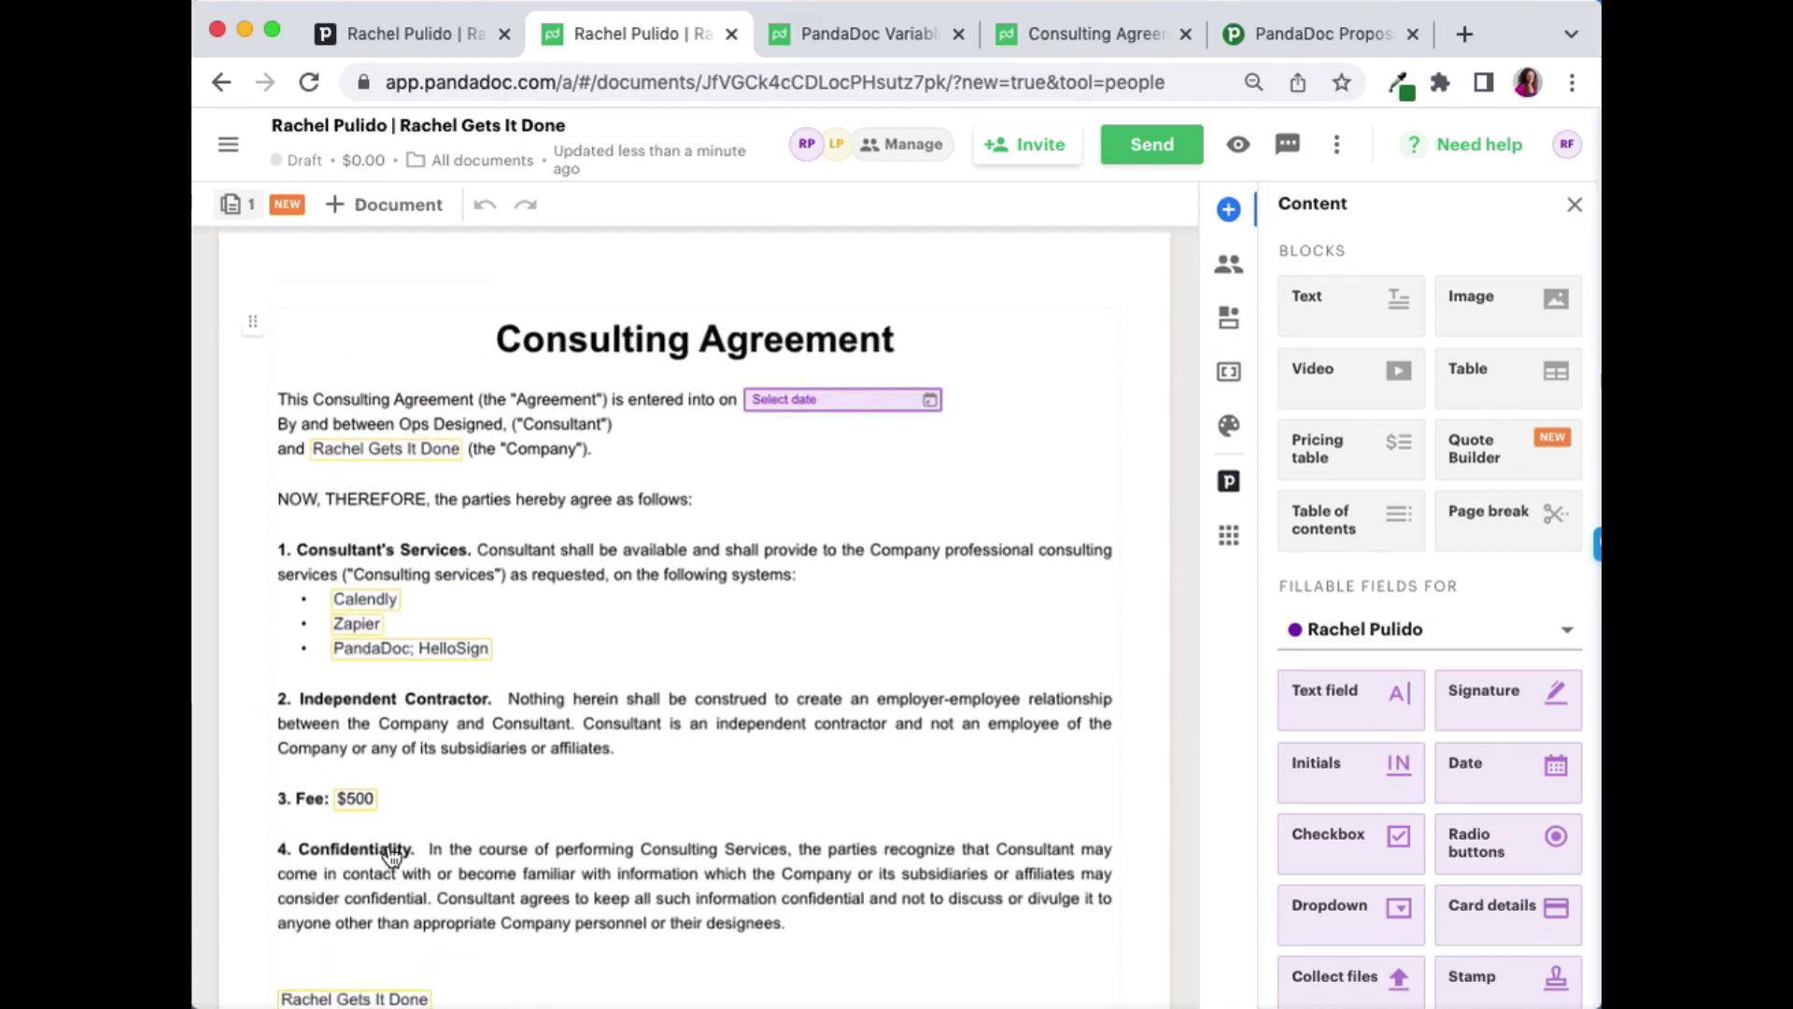
pyautogui.click(514, 652)
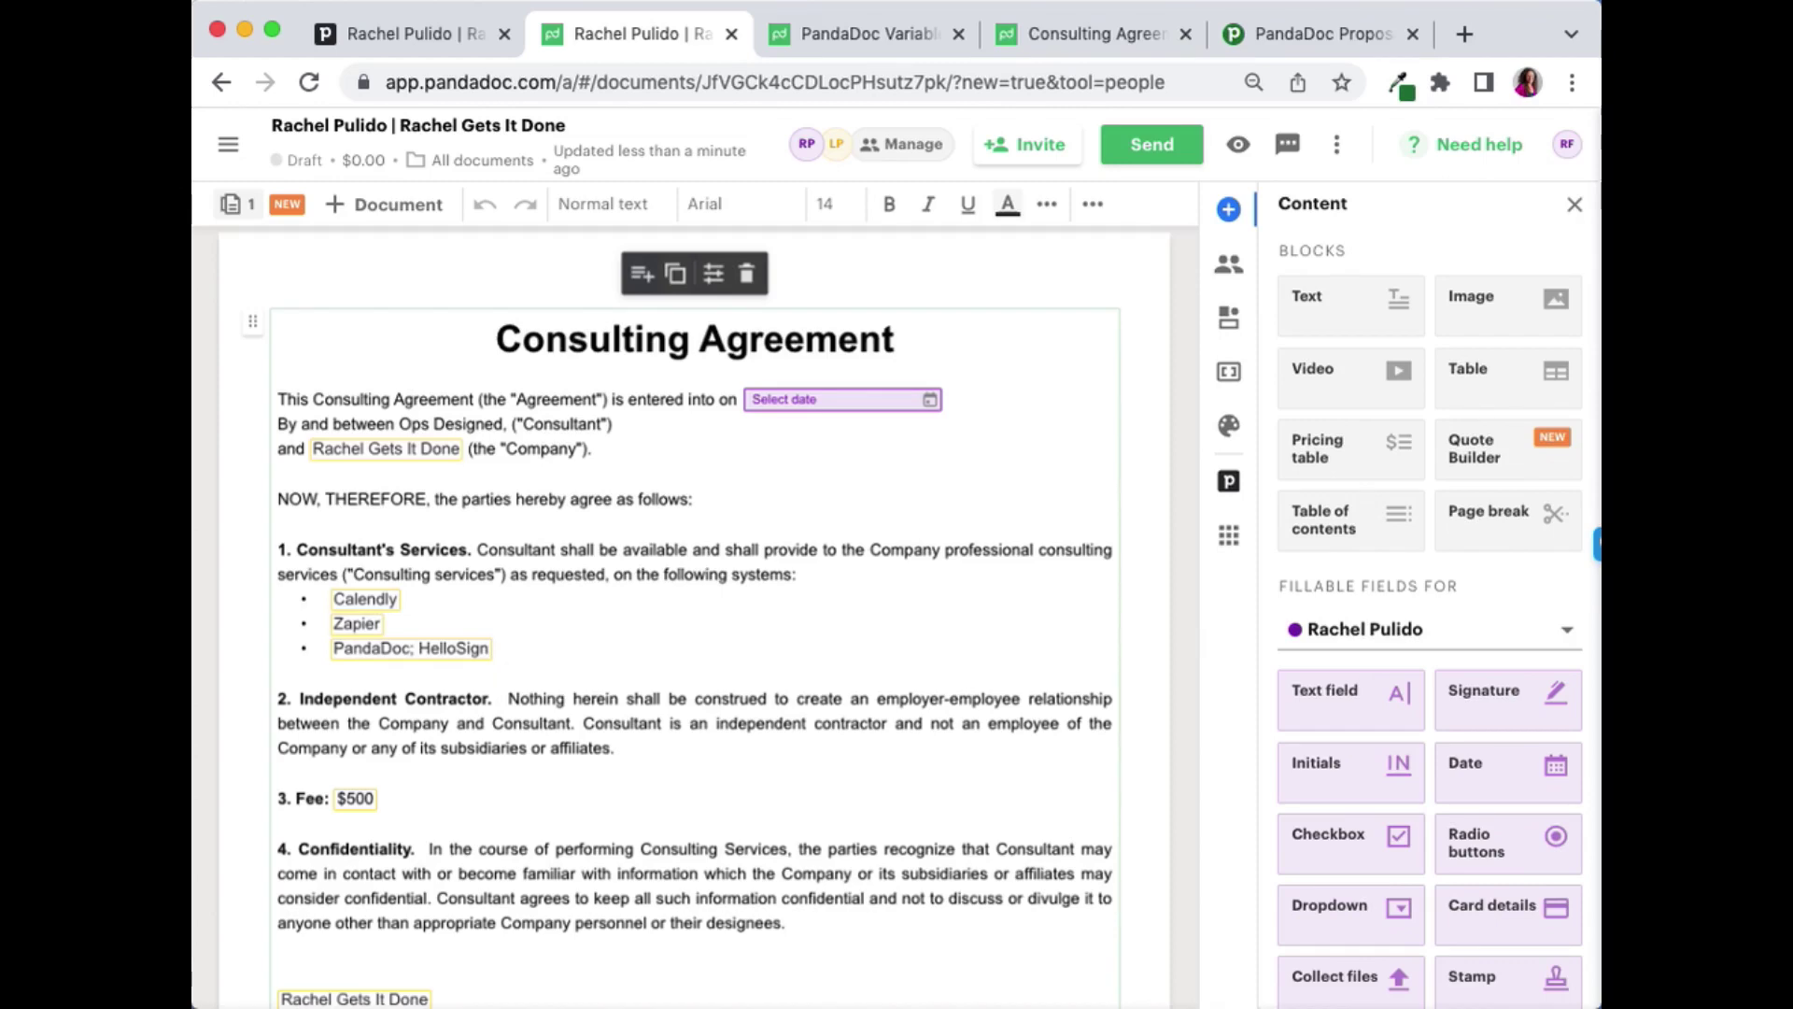
pyautogui.press('BackSpace')
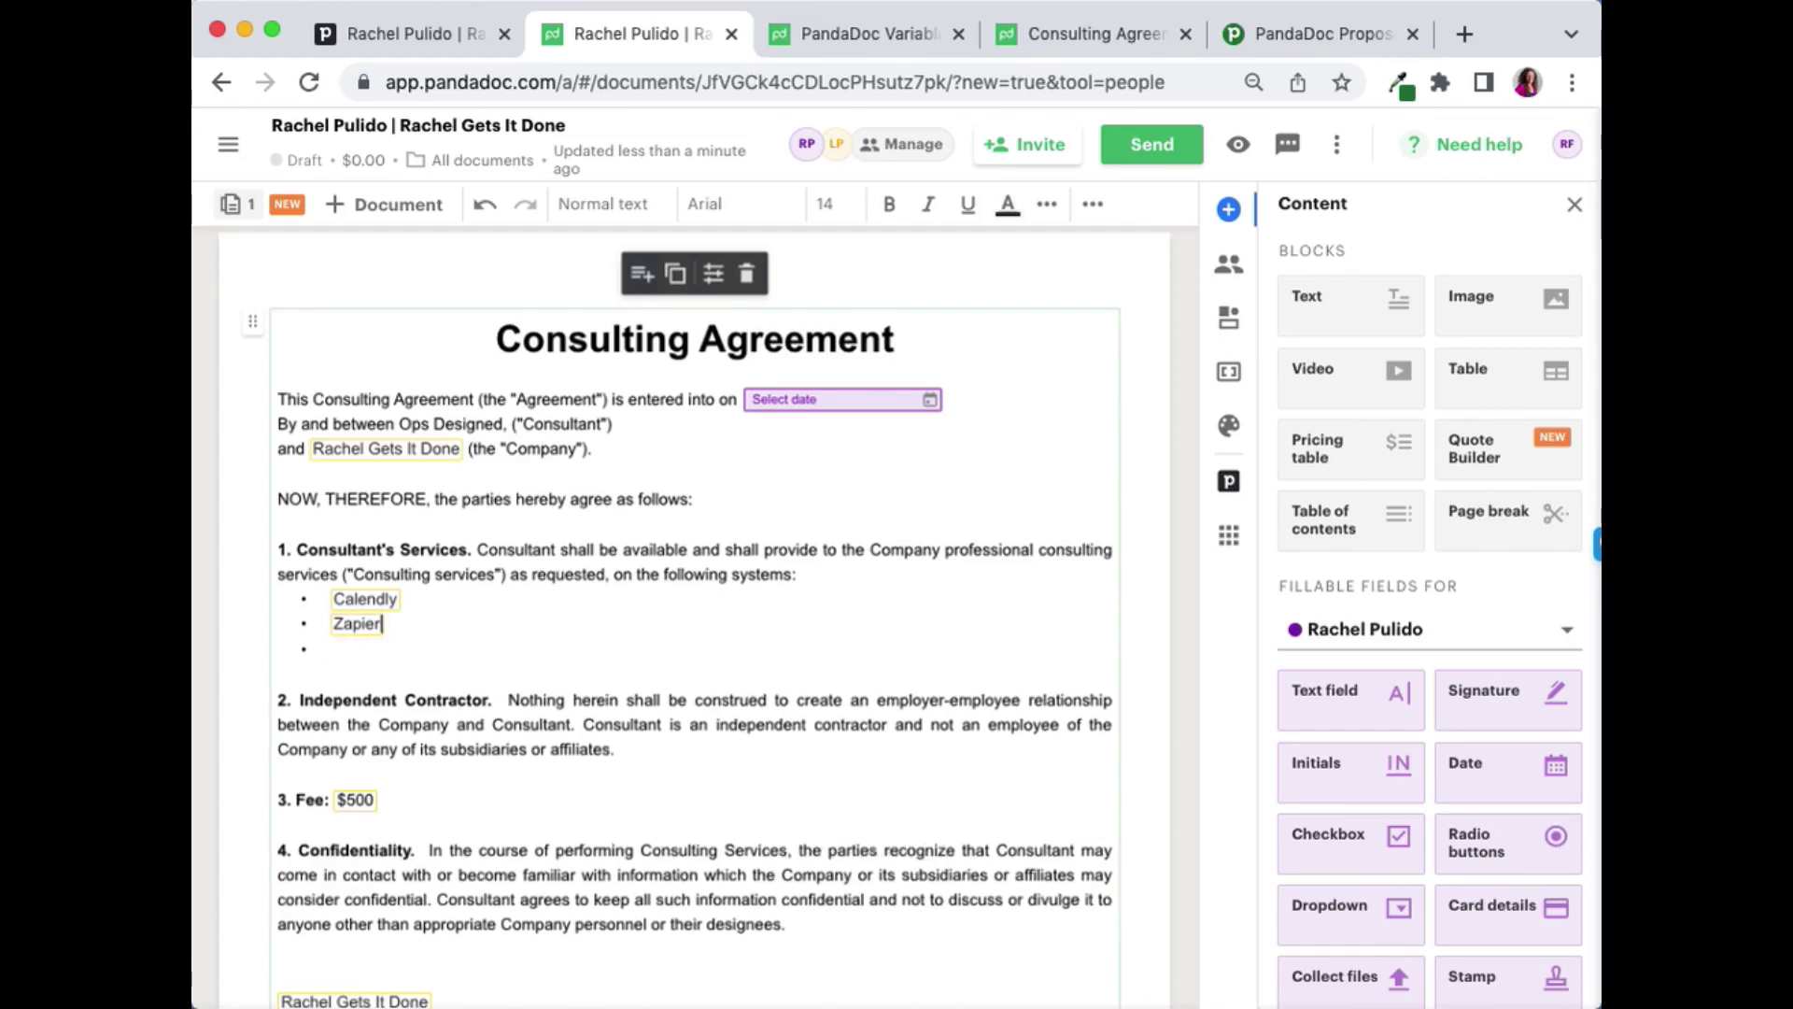
# - Change the Deal.Automation_Tools value in the second bullet to 'Zapier, Make'
pyautogui.click(369, 623)
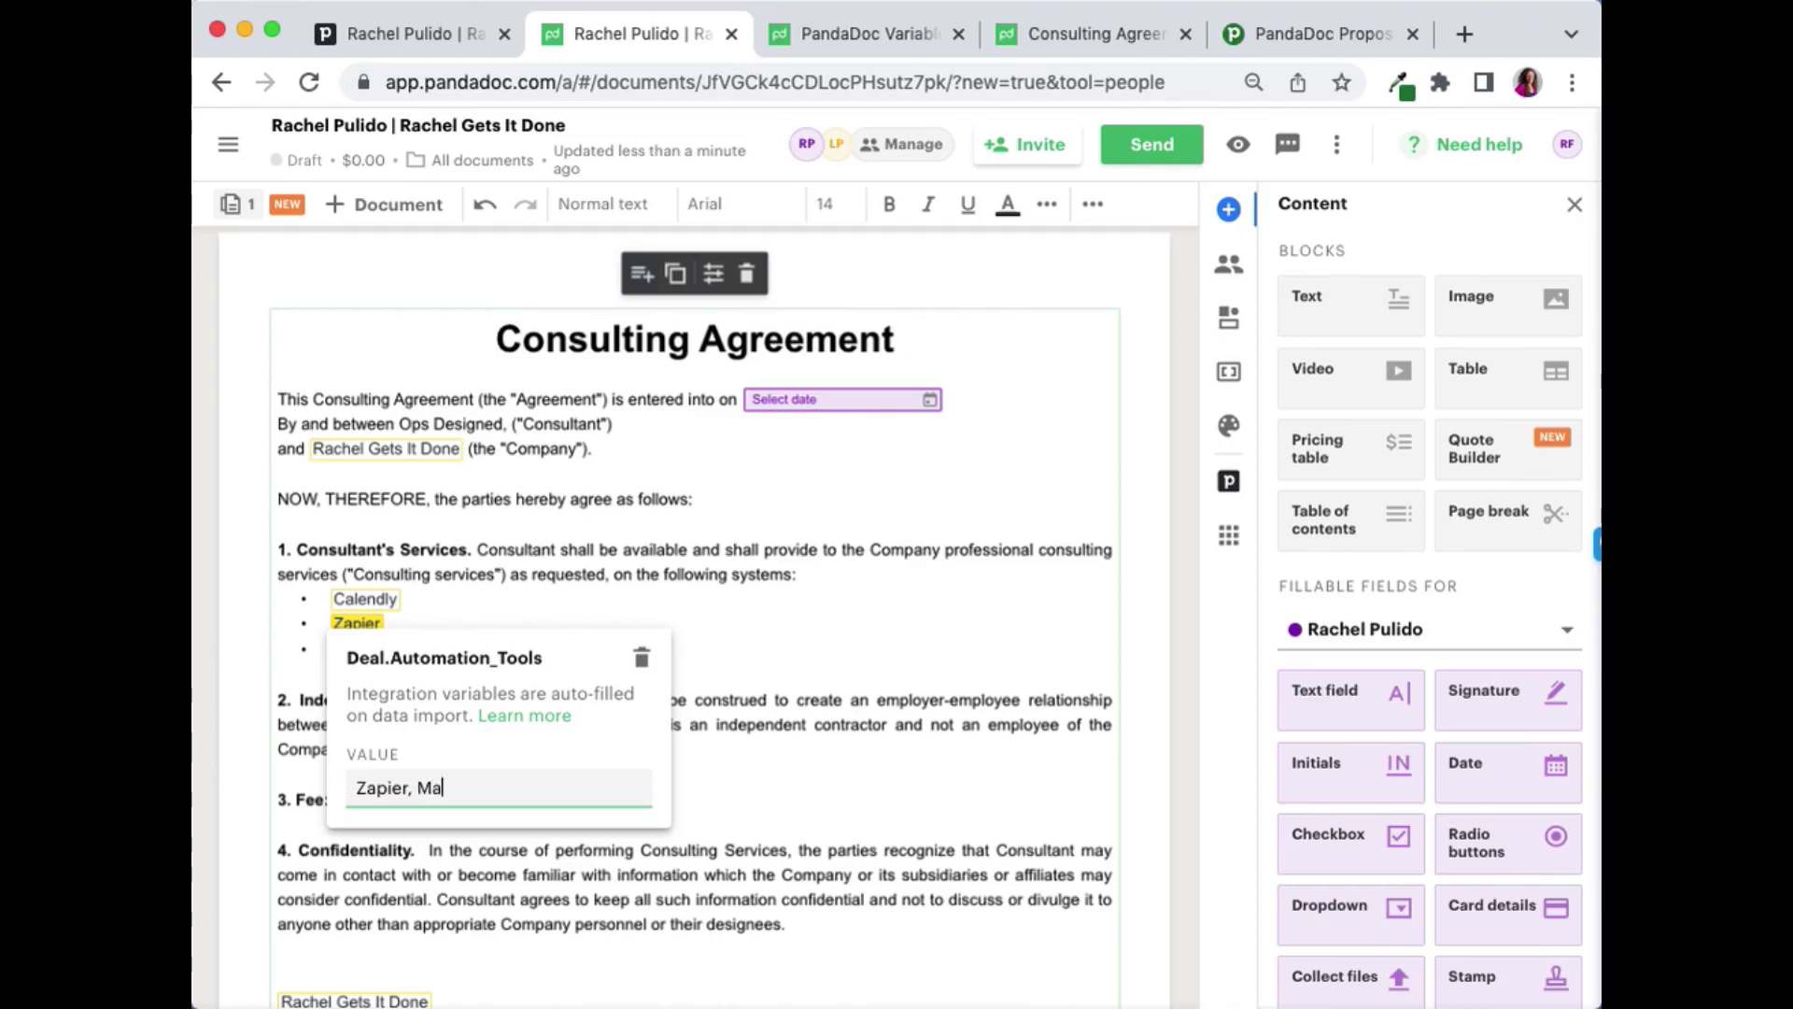
pyautogui.press('Return')
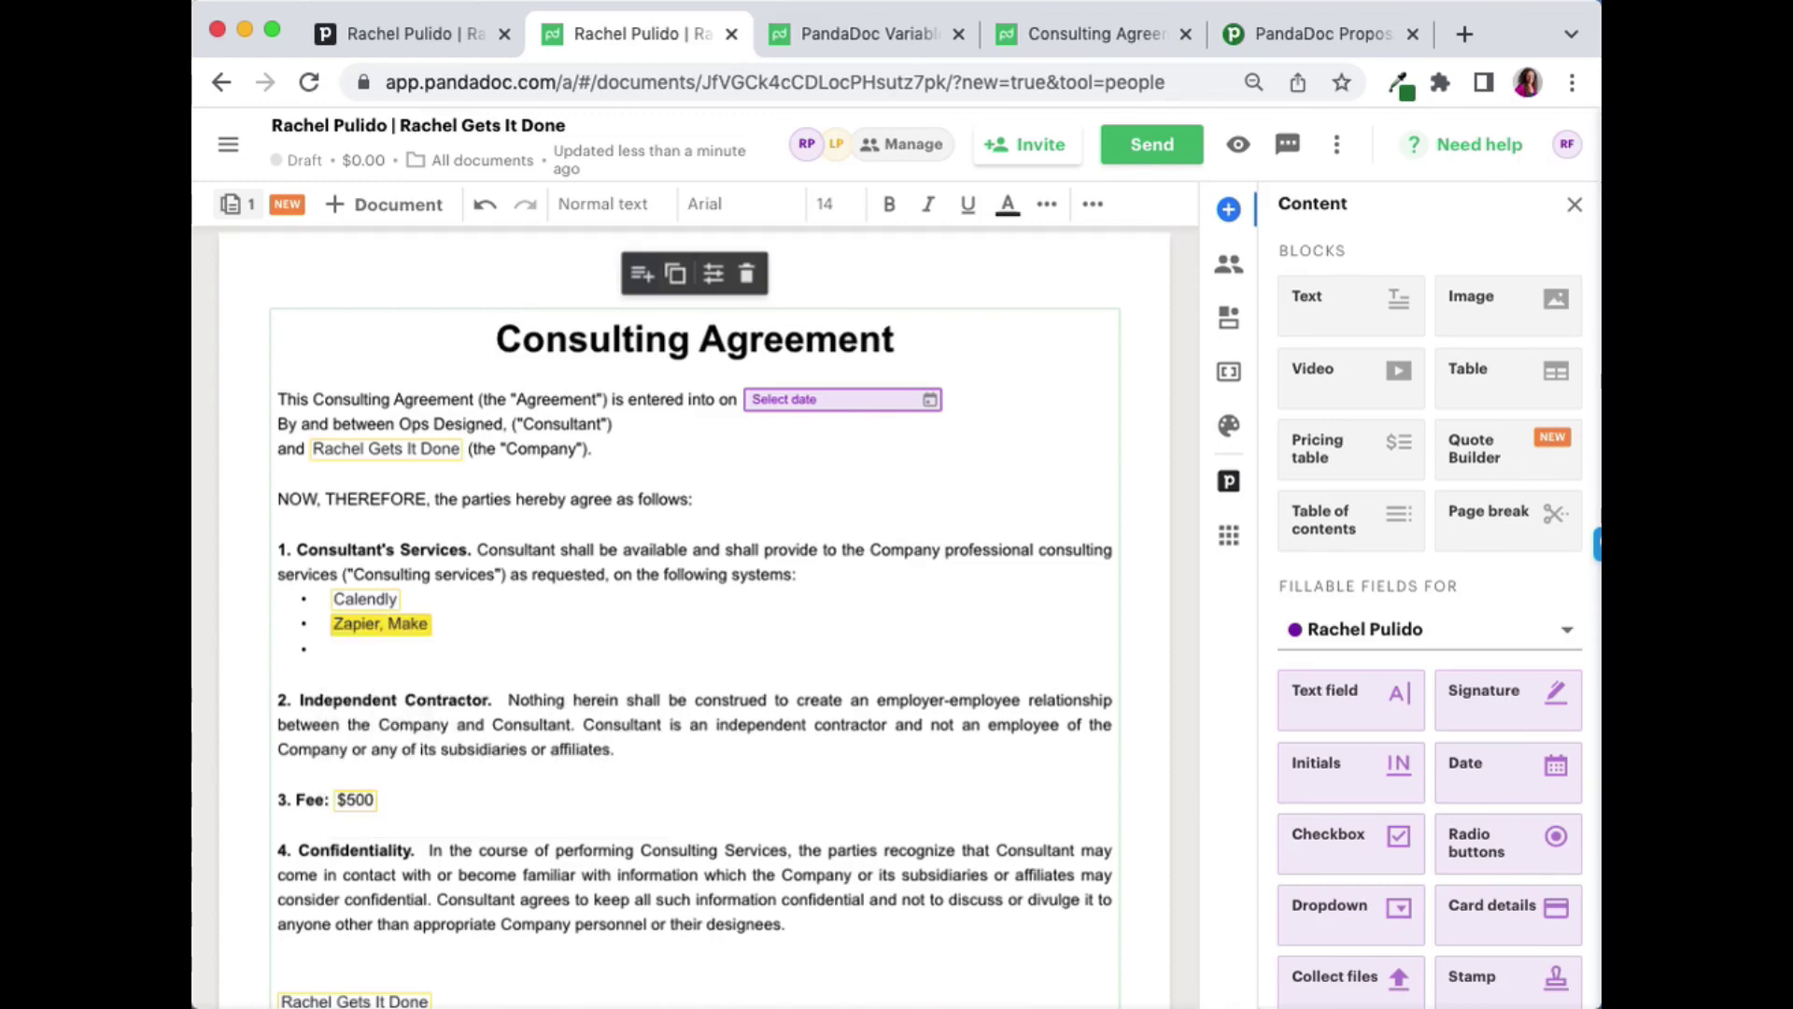
pyautogui.click(552, 662)
pyautogui.scroll(-5, 683, 574)
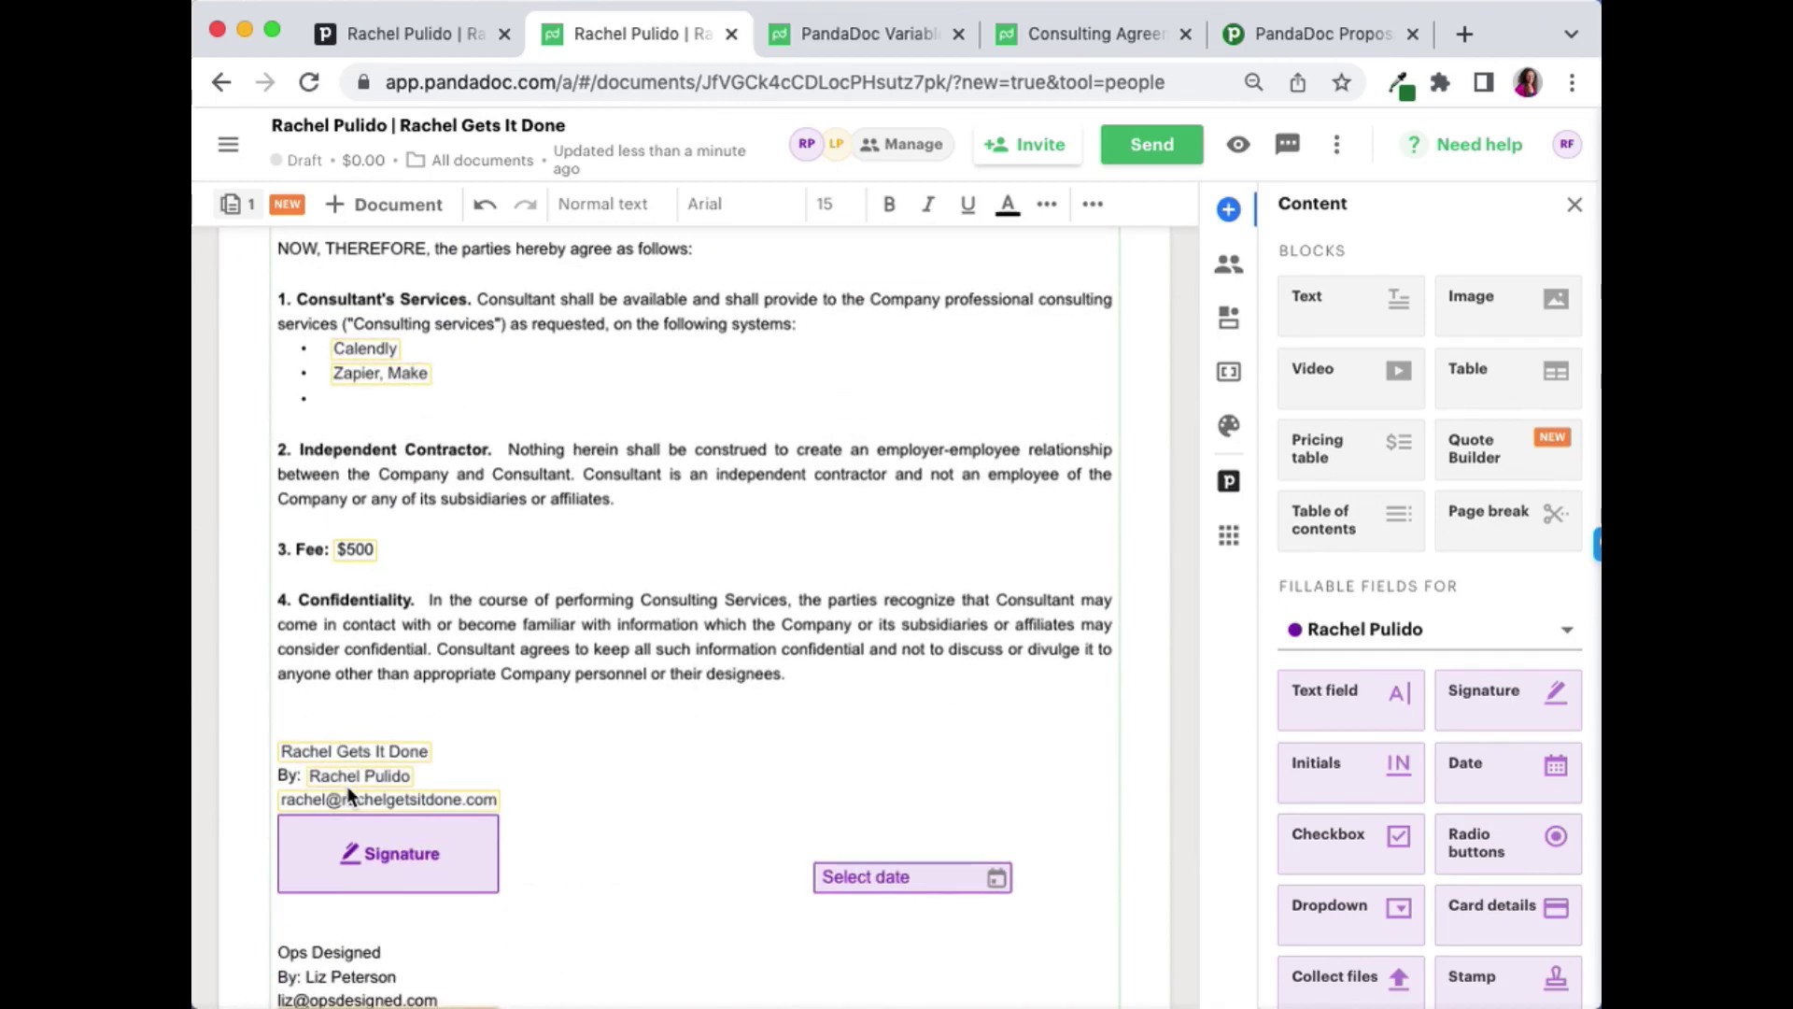
pyautogui.scroll(6, 822, 471)
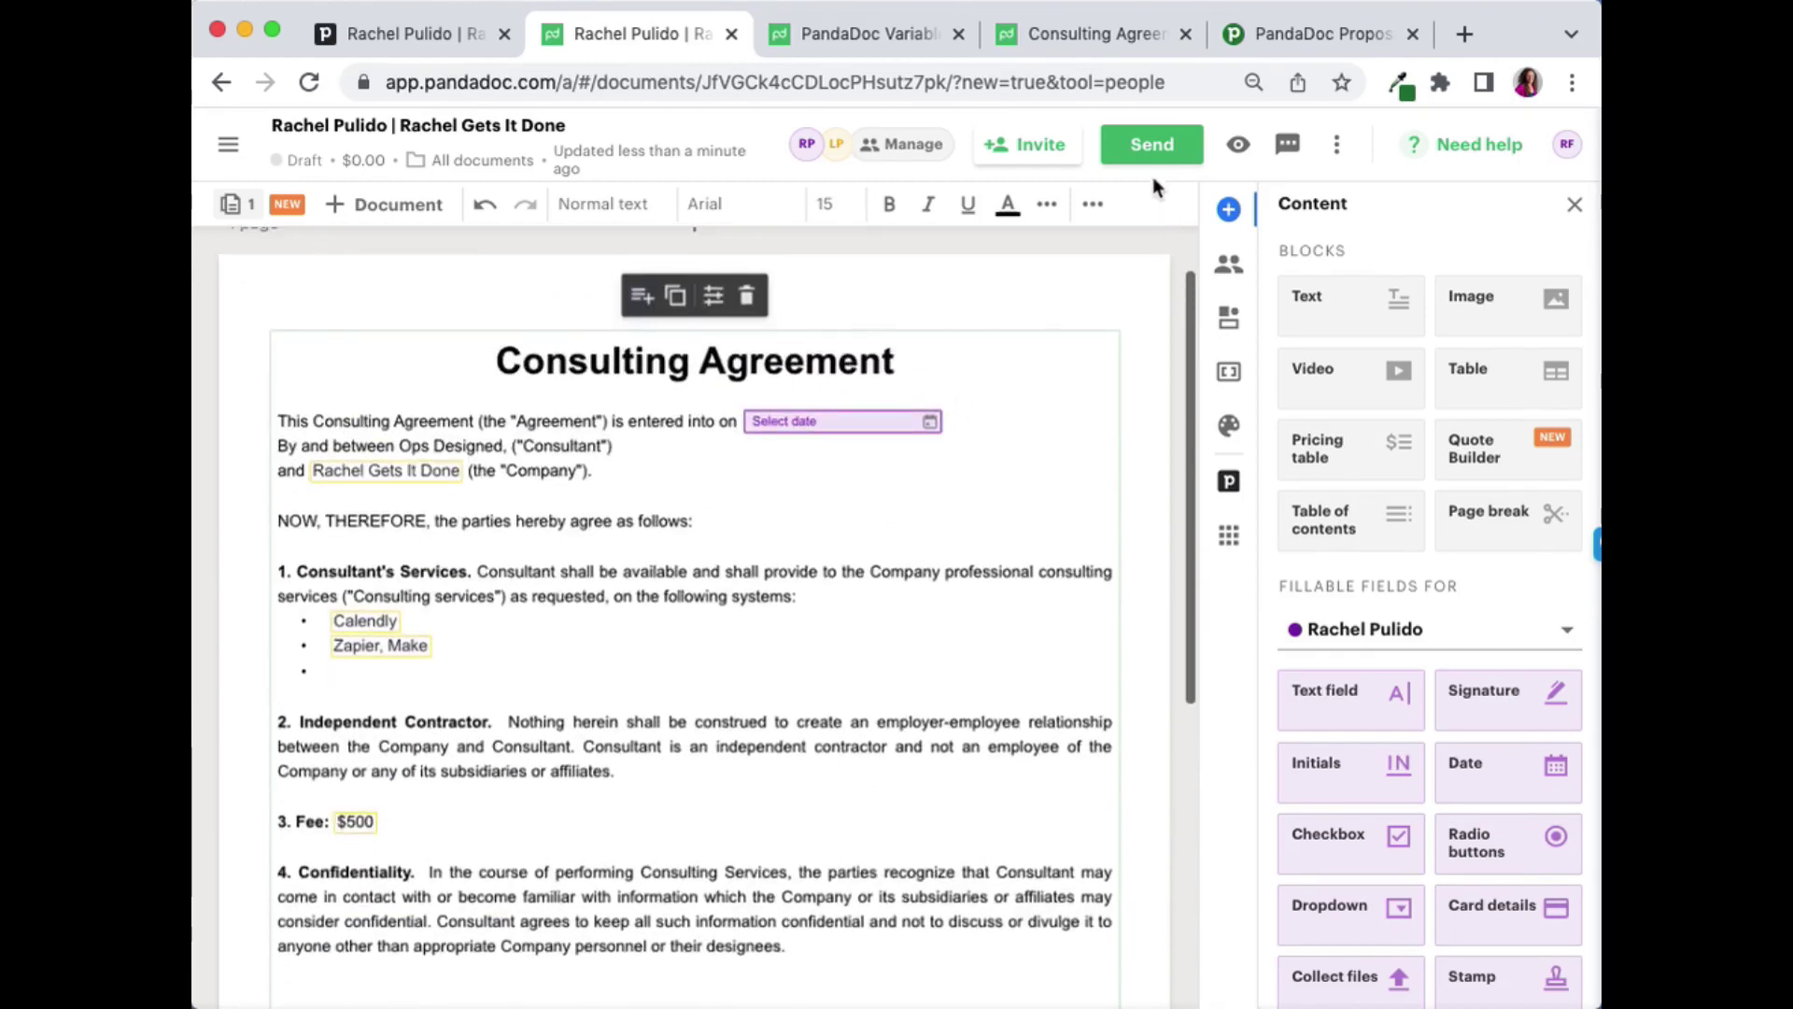
pyautogui.click(1153, 154)
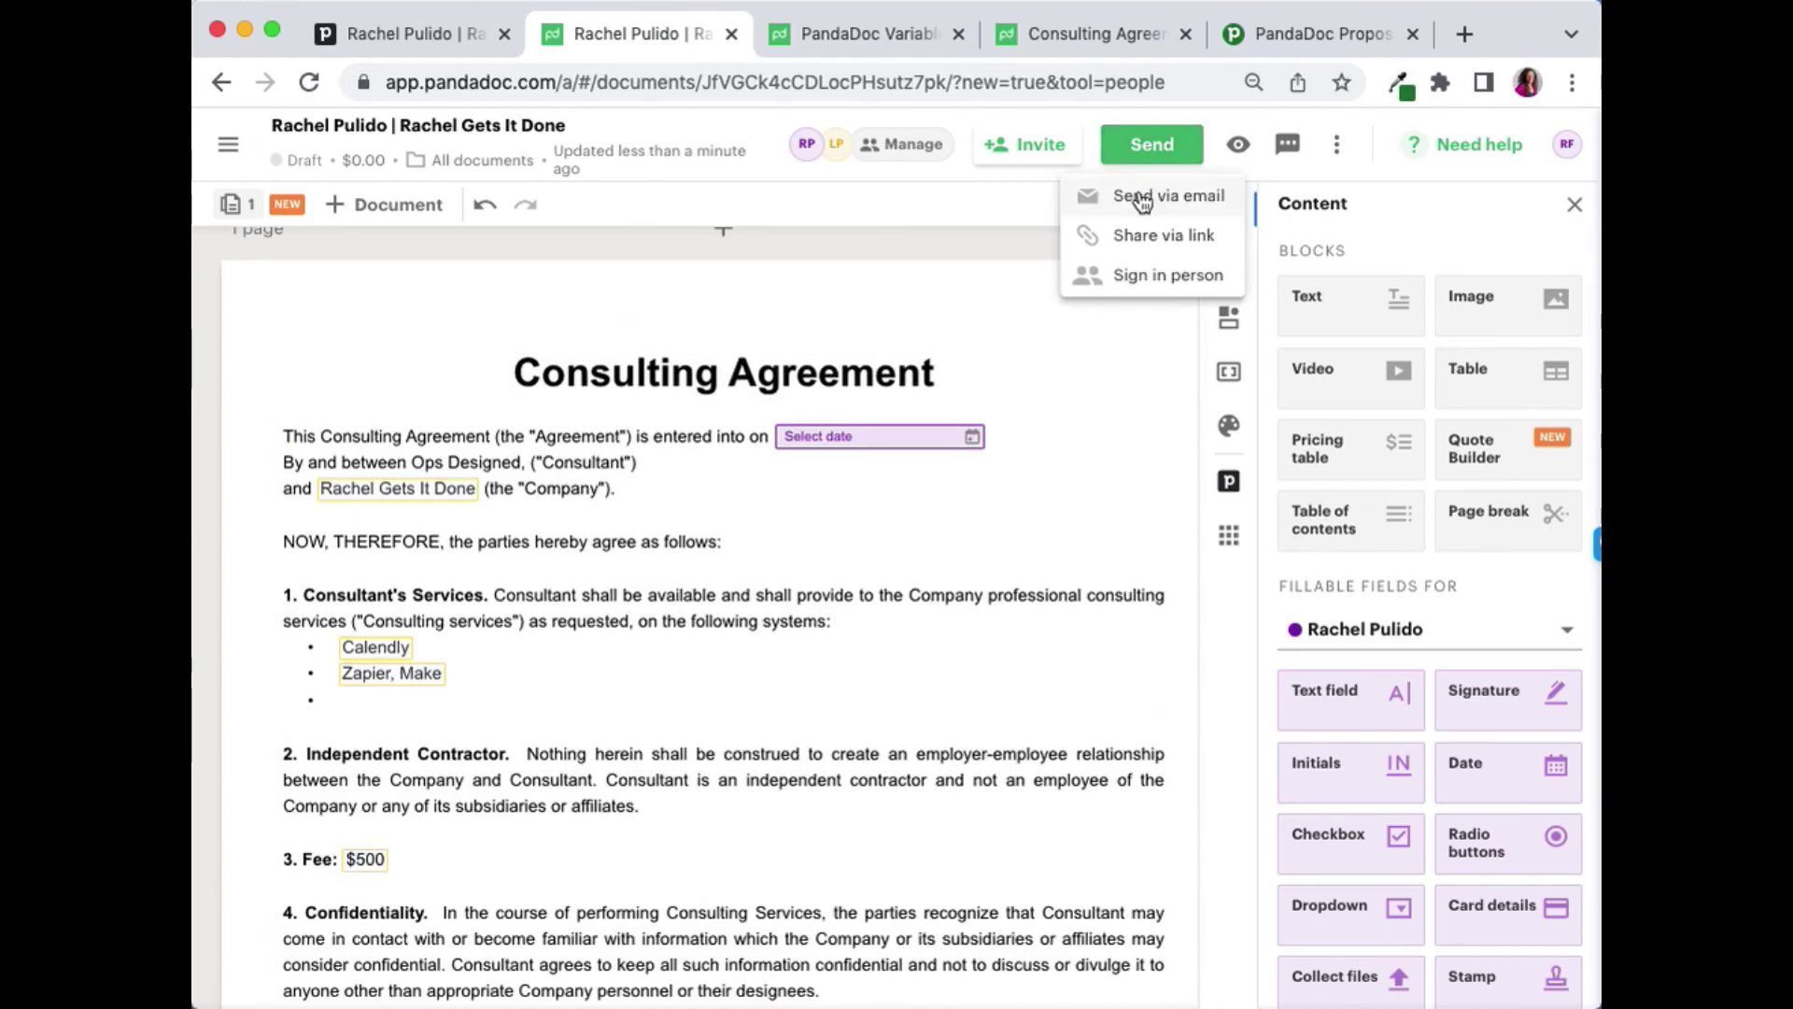
# - Email the agreement to both signers, keeping its name, and return to the Pipedrive deal
pyautogui.click(1142, 197)
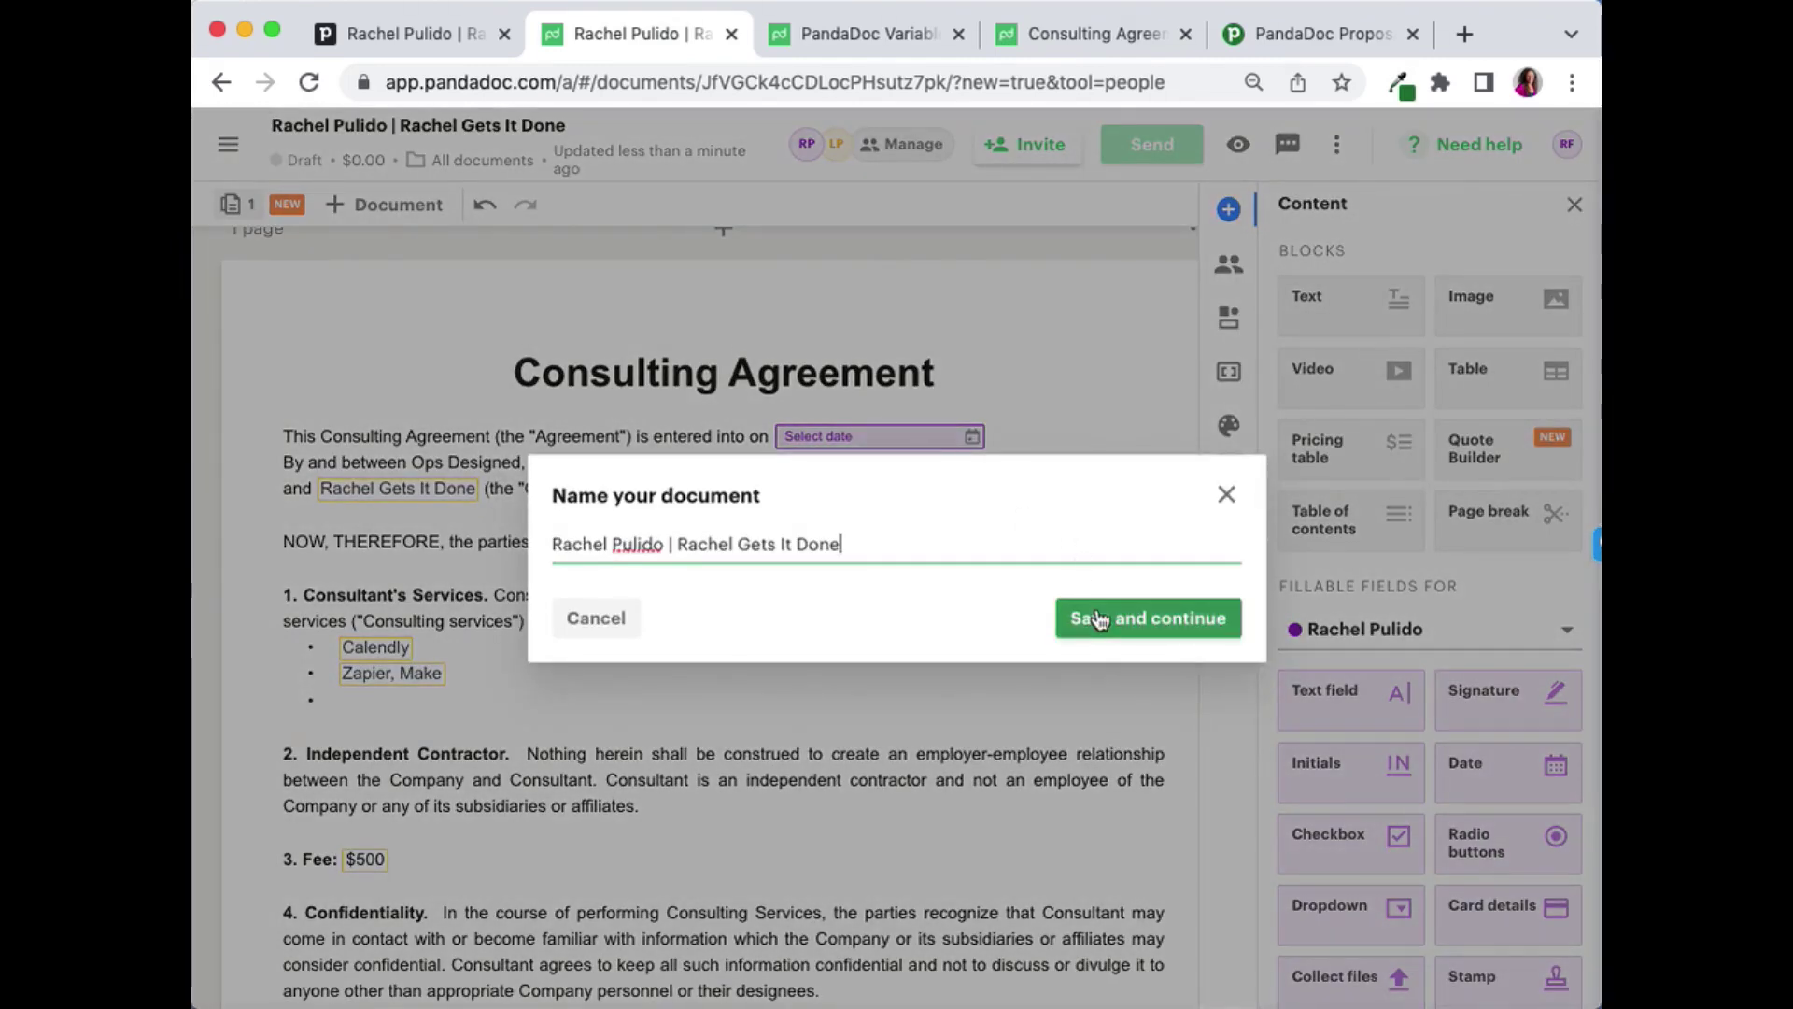
pyautogui.click(1149, 616)
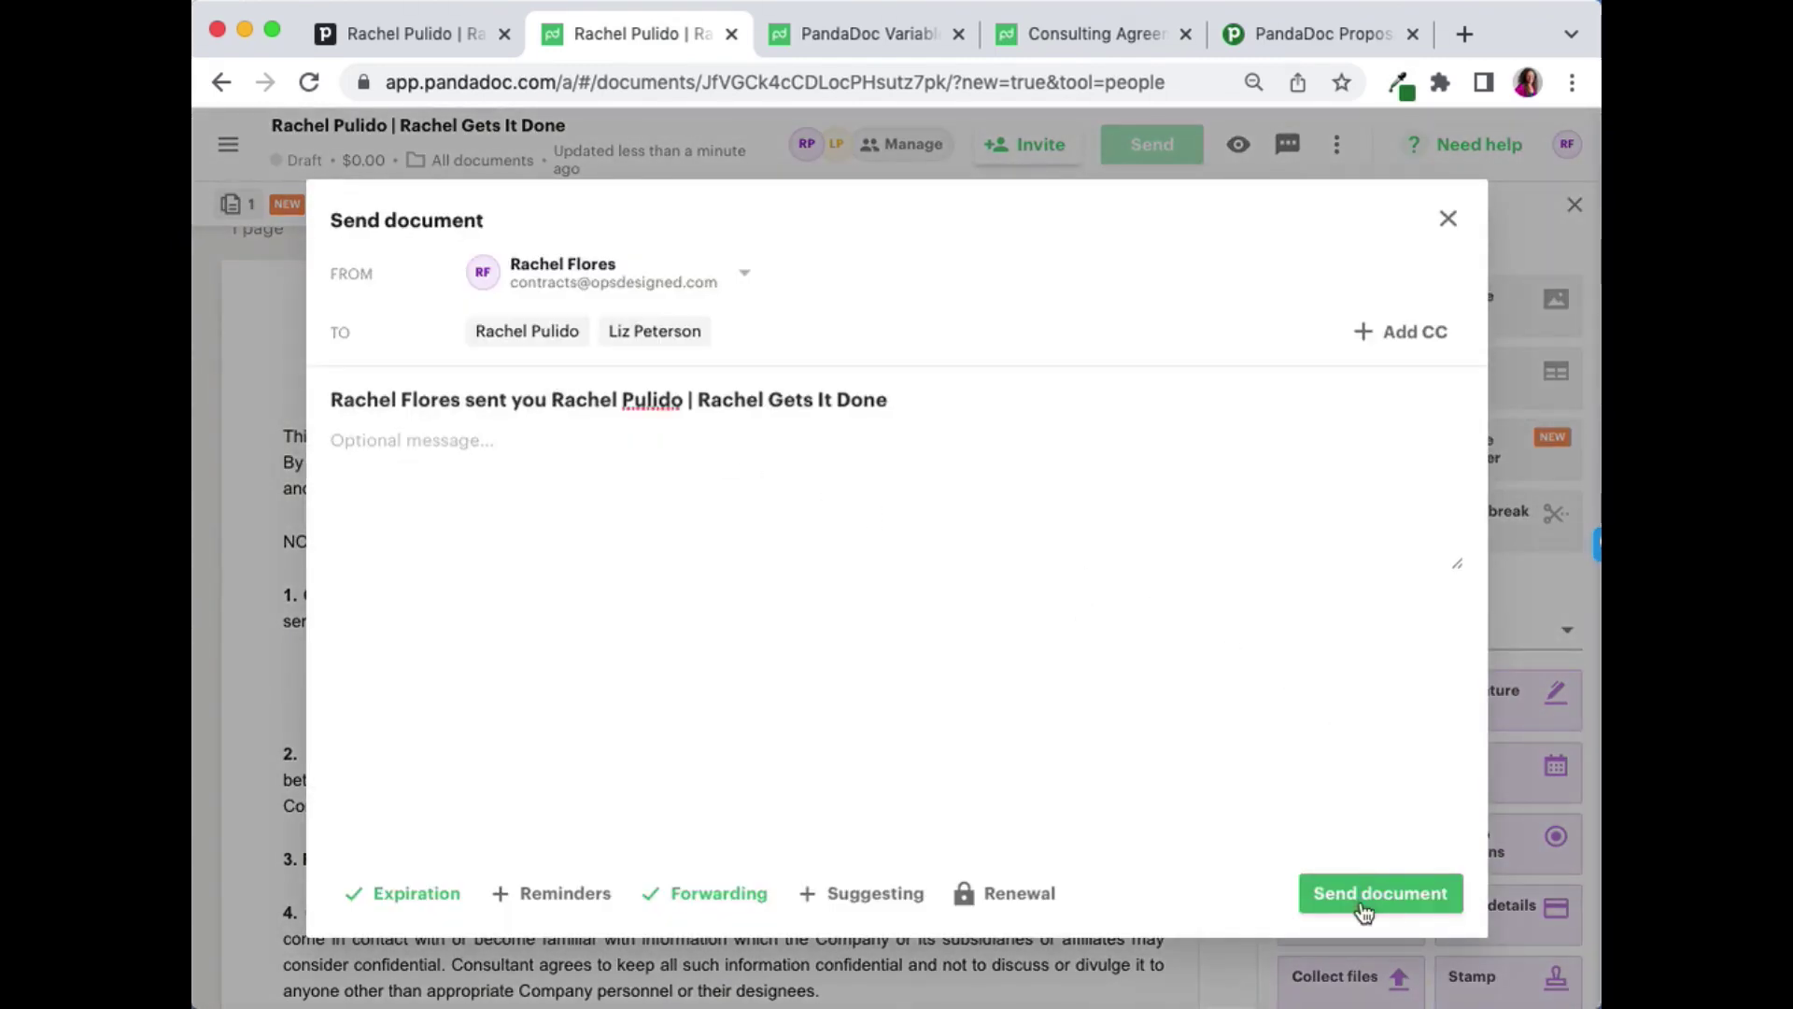
pyautogui.click(1406, 906)
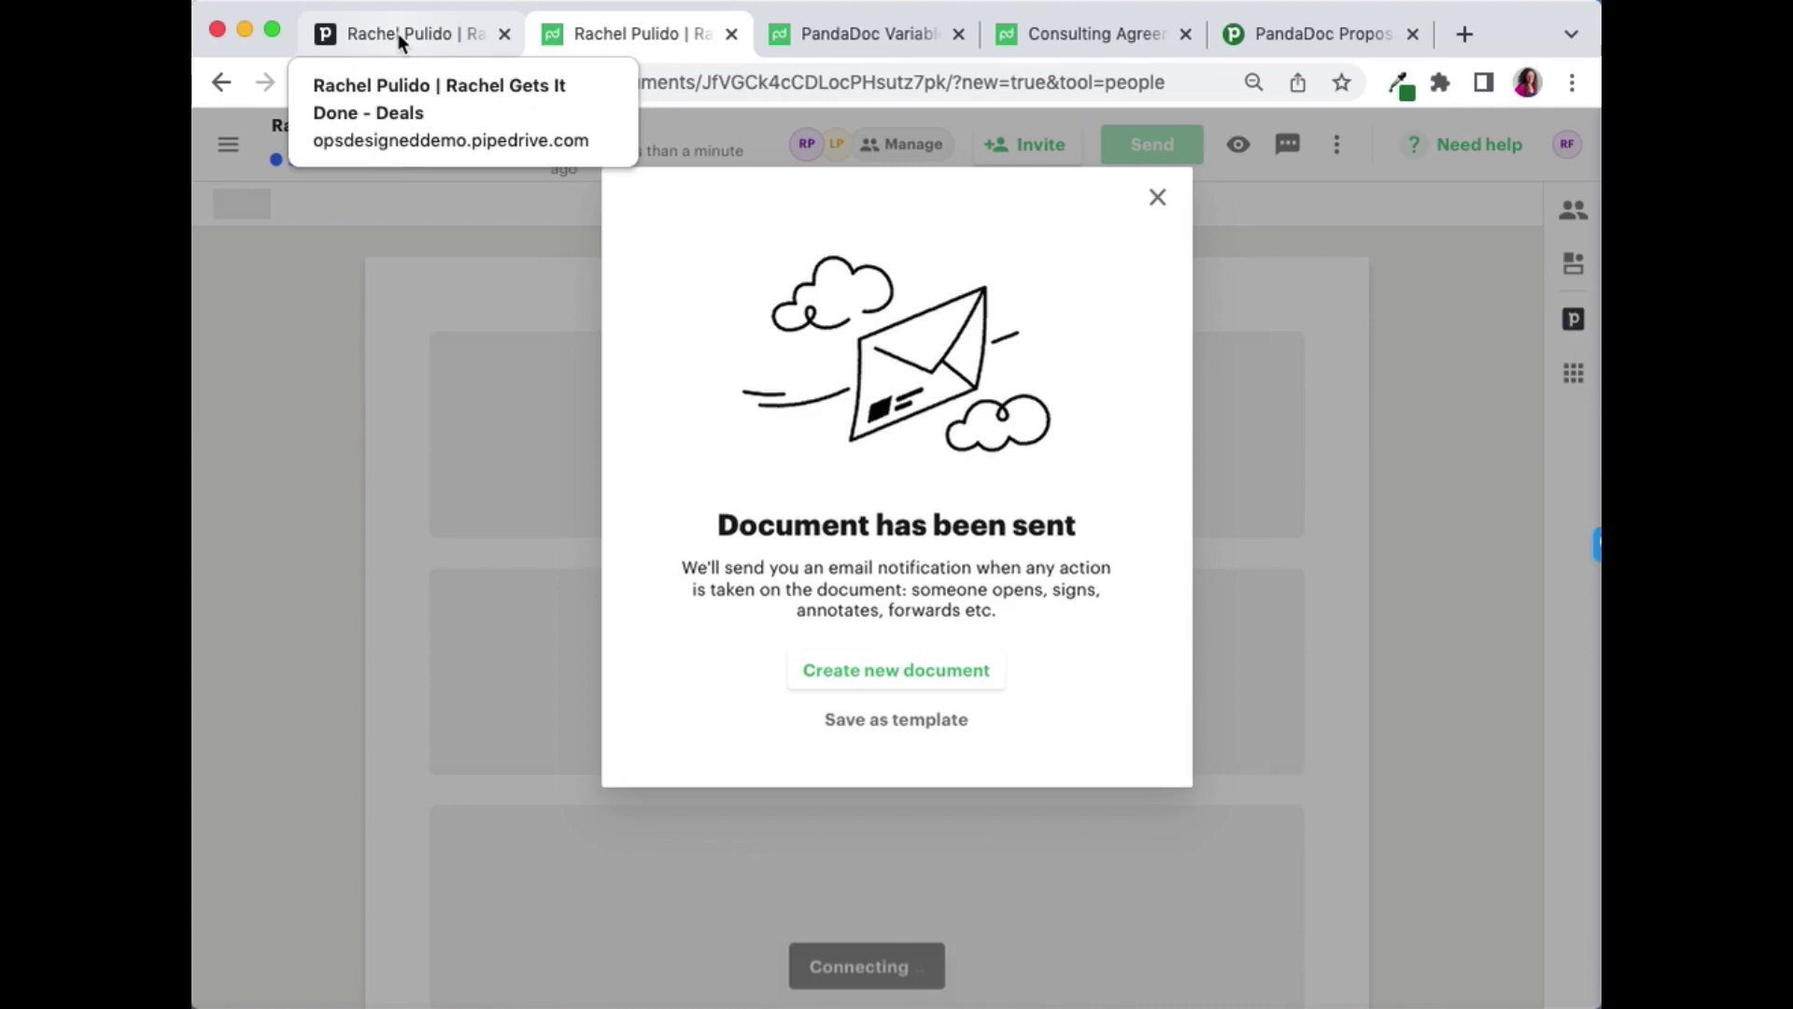
pyautogui.click(398, 32)
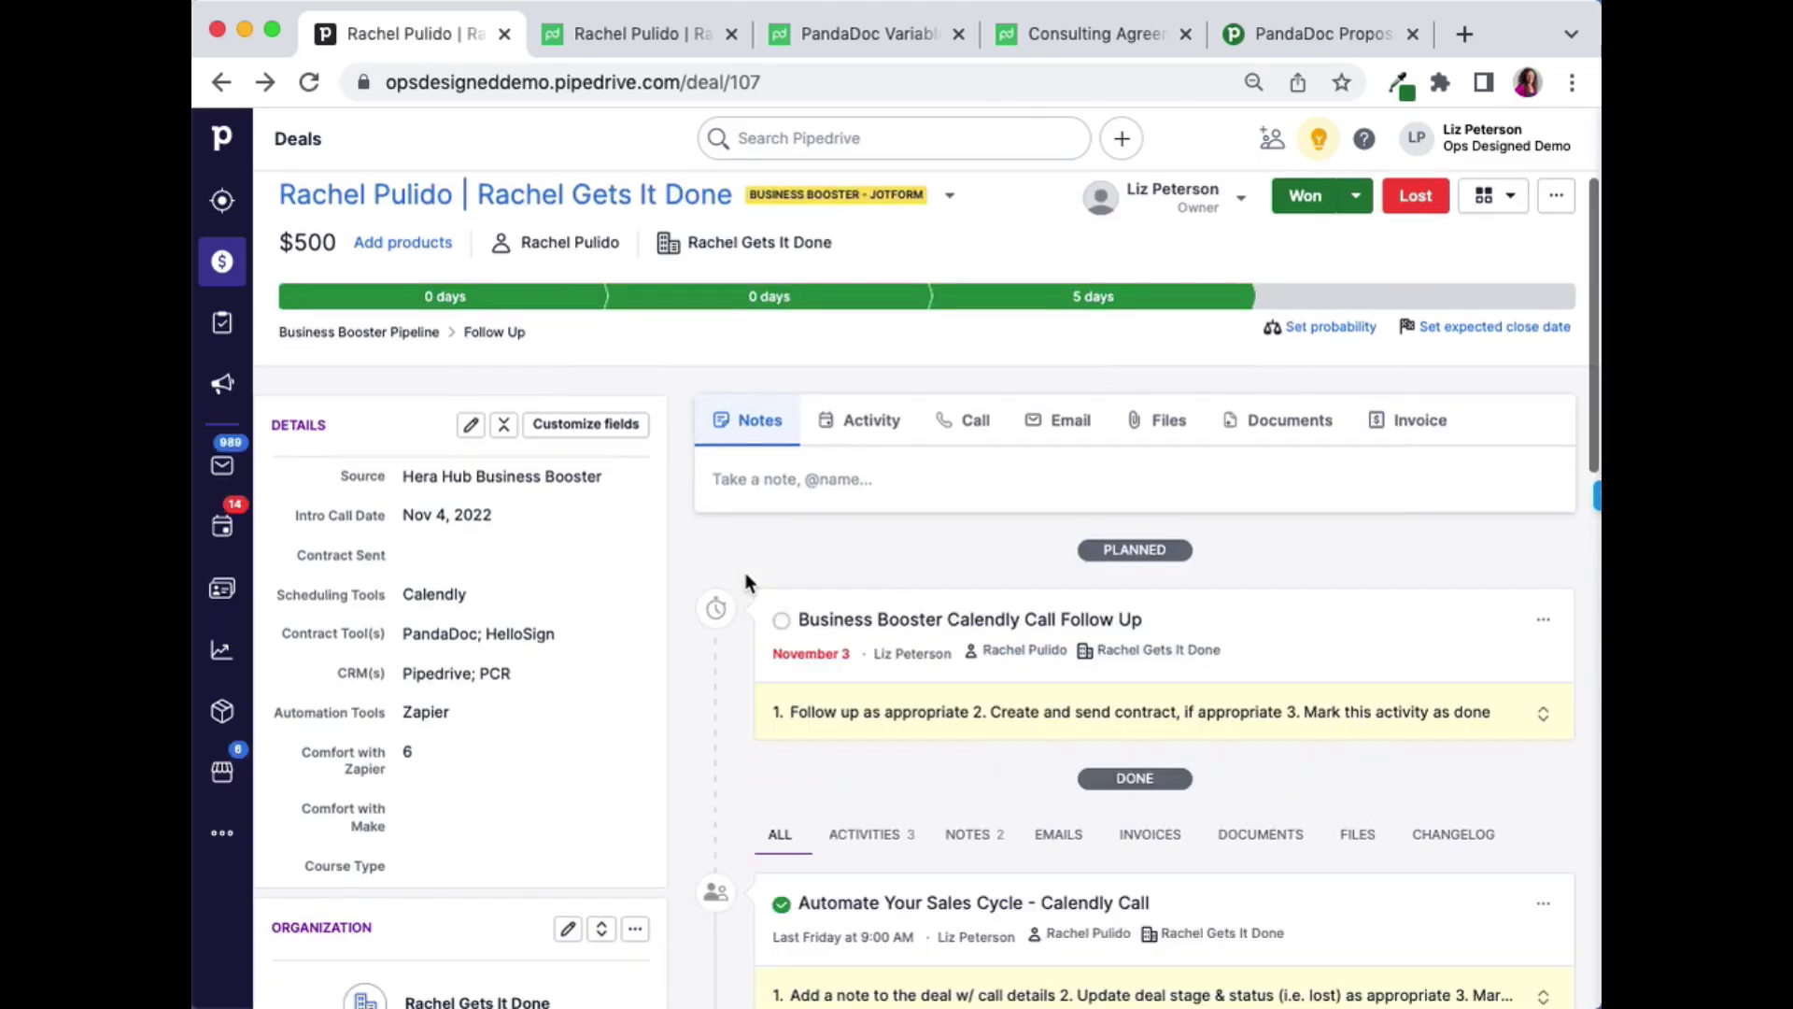
# - Find the new agreement in the deal's PandaDoc Documents List and highlight its SENT status
pyautogui.scroll(-3, 745, 573)
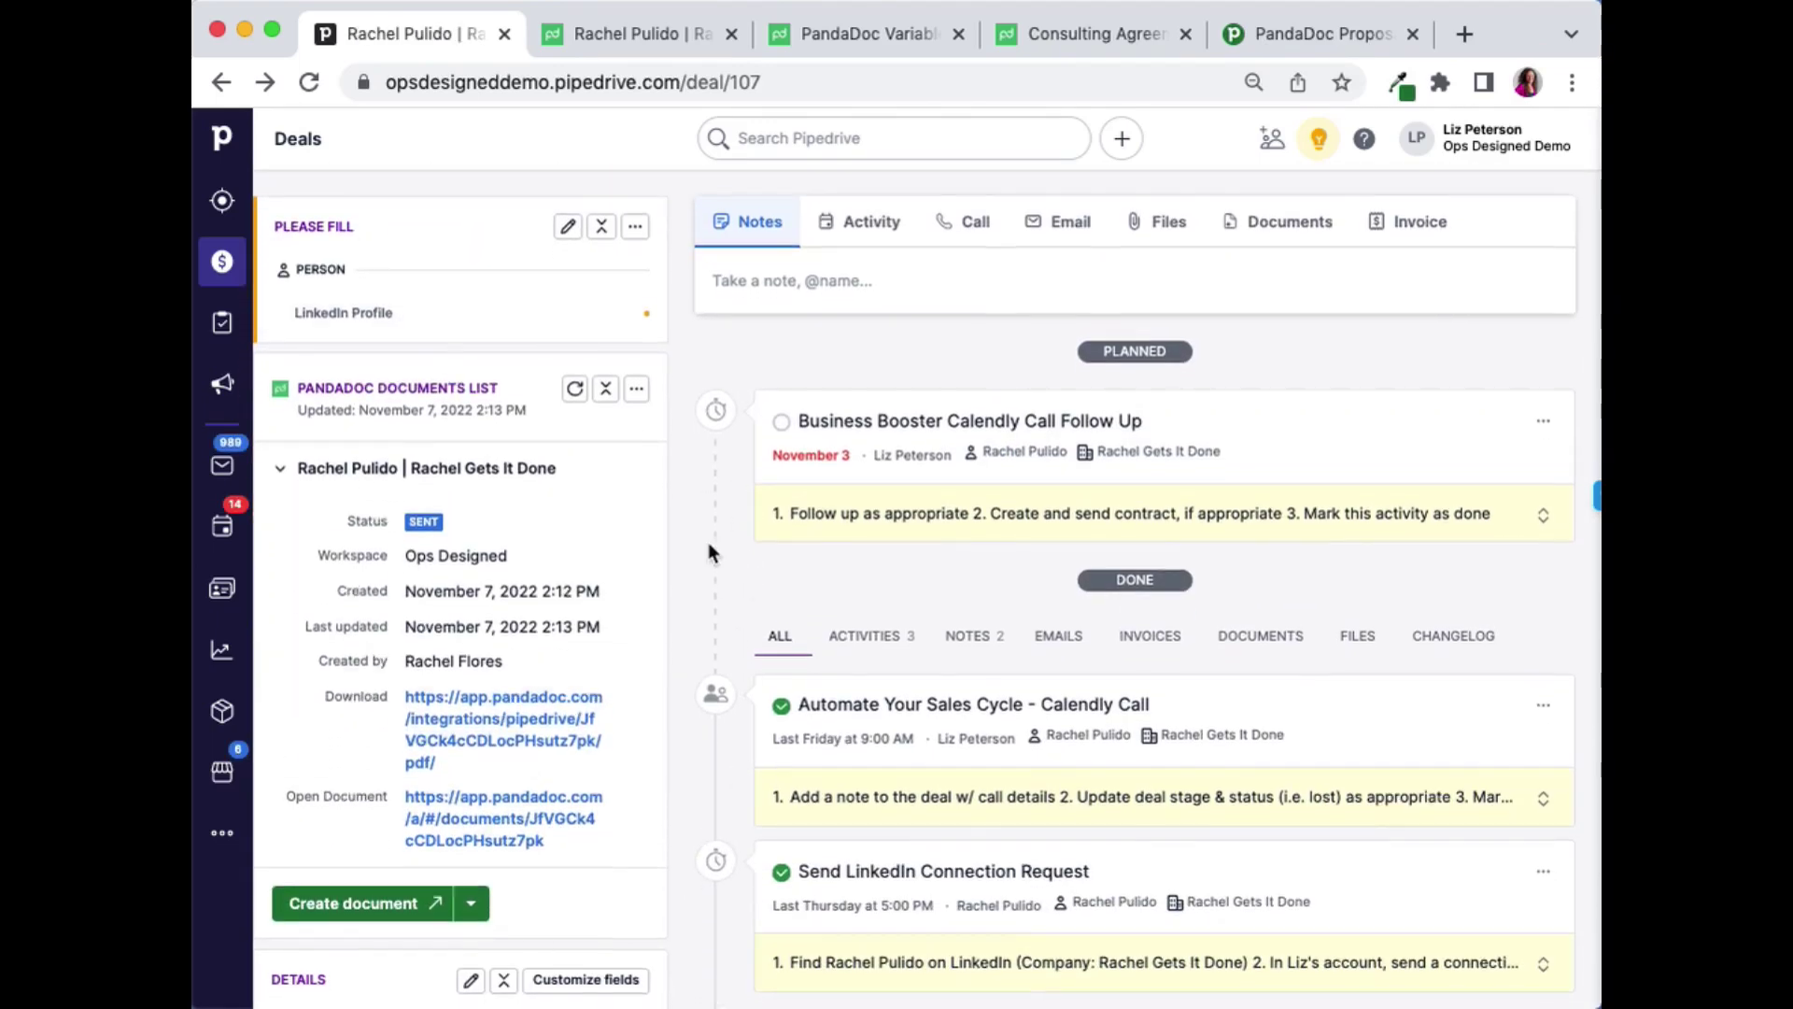
pyautogui.scroll(-2, 708, 547)
pyautogui.scroll(1, 708, 553)
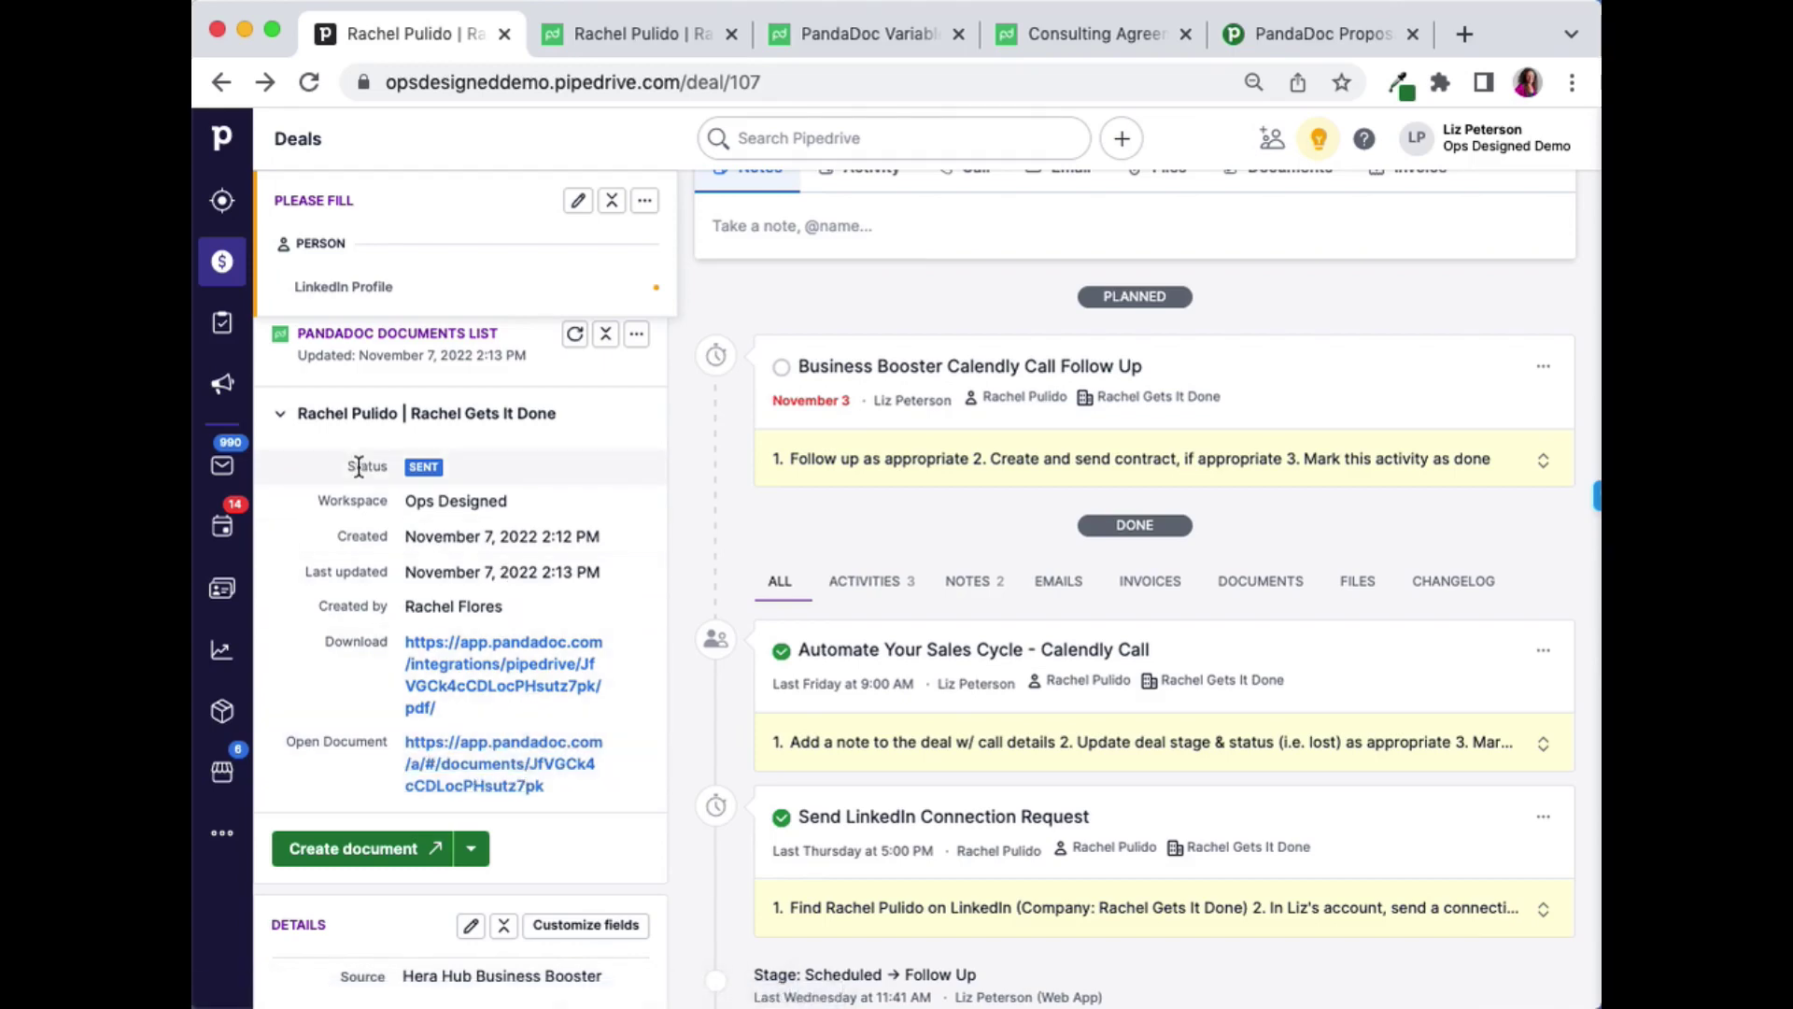
pyautogui.moveTo(356, 466); pyautogui.dragTo(553, 607)
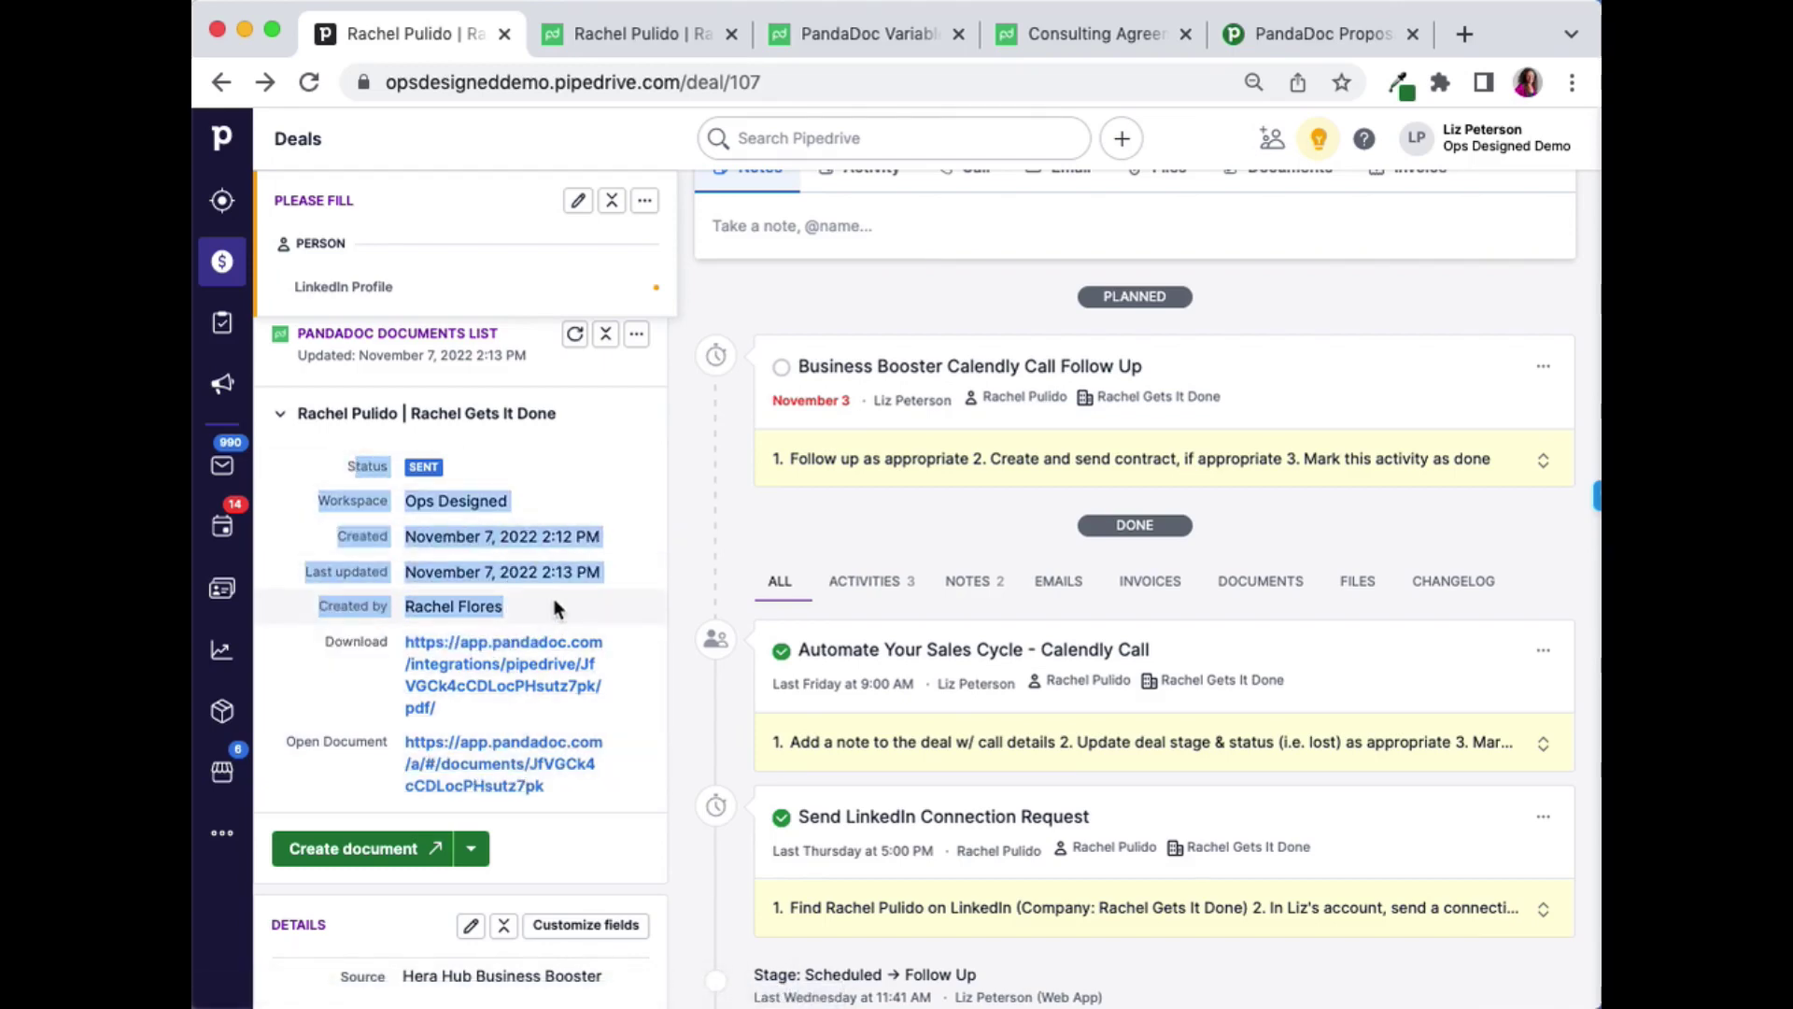
pyautogui.scroll(-1, 553, 603)
pyautogui.scroll(3, 555, 598)
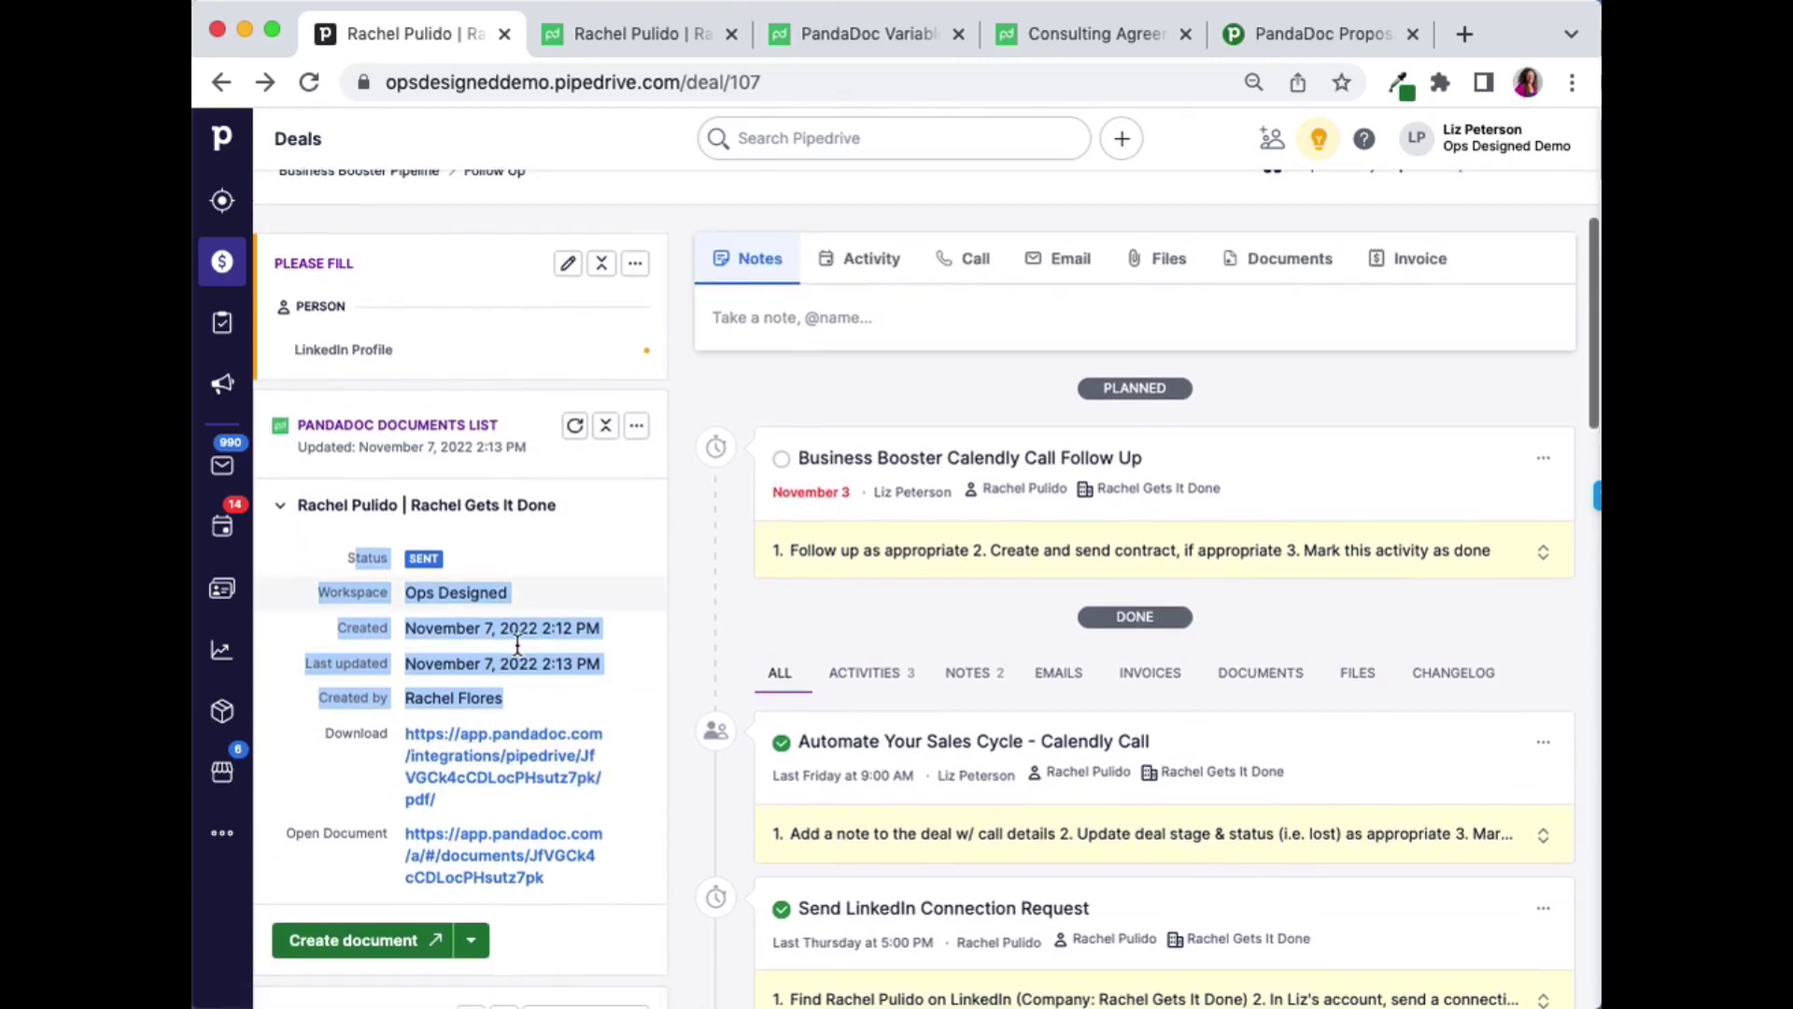